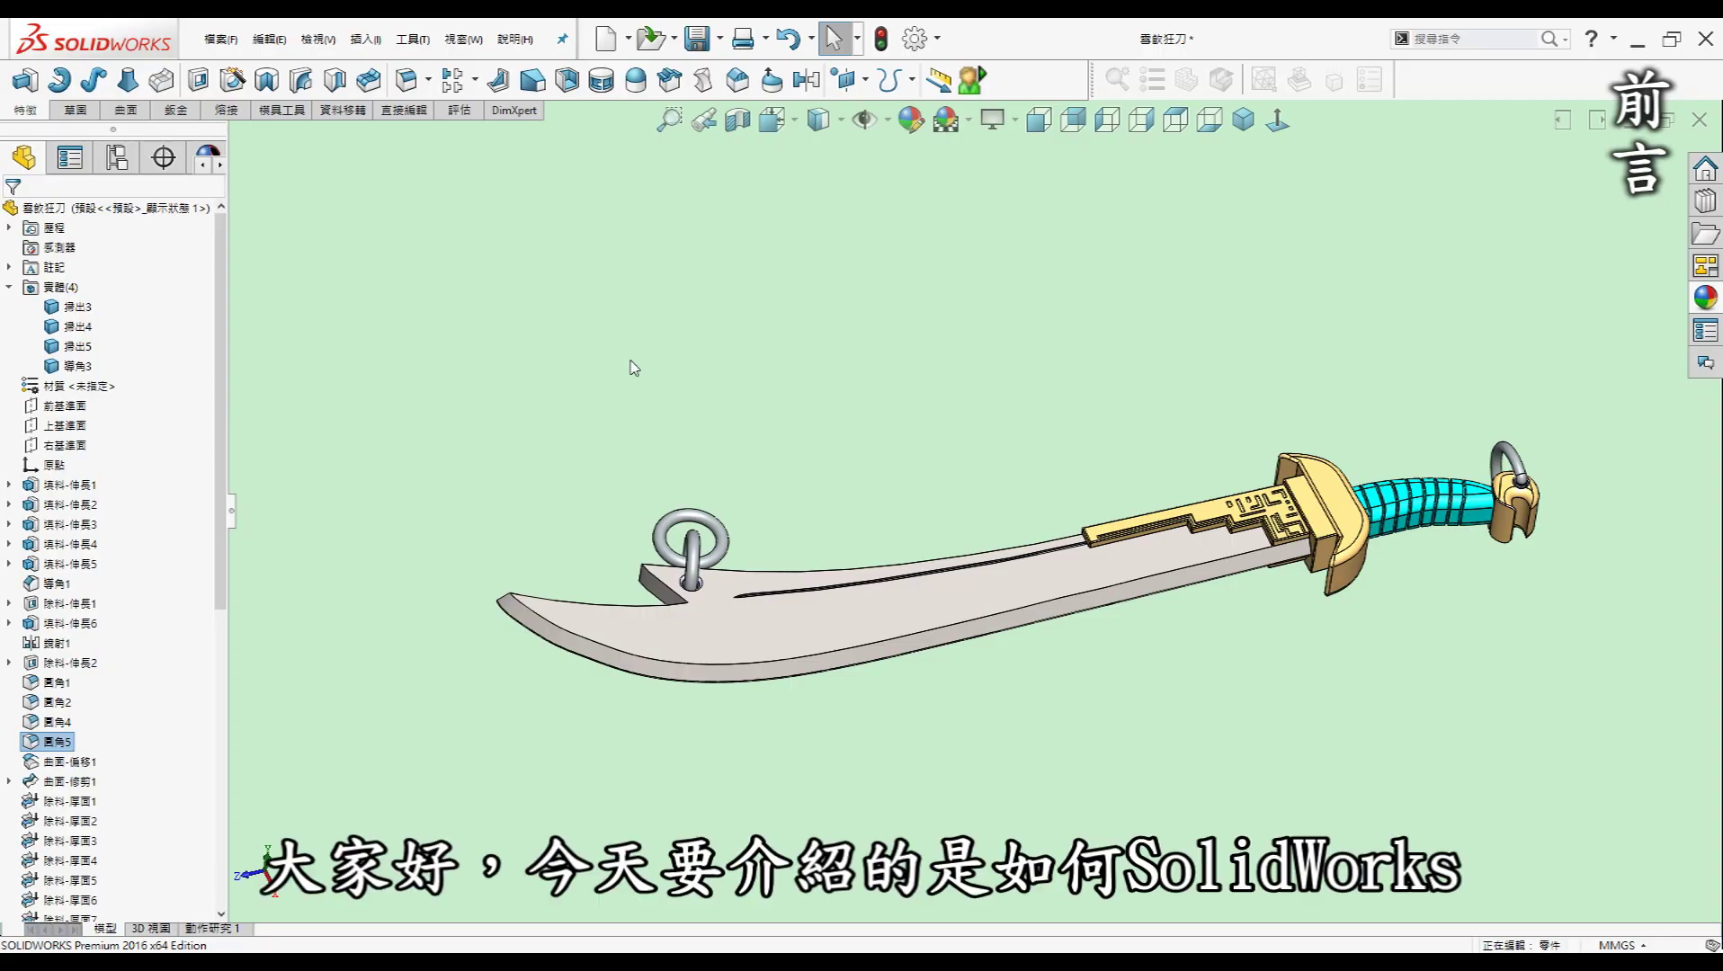
Orbit the finished sword through several angles to inspect blade, handle and hilt ring.
{"action": "mouse_move", "coordinate": [676, 437]}
{"action": "middle_mouse_down"}
{"action": "mouse_move", "coordinate": [690, 435]}
{"action": "mouse_move", "coordinate": [675, 589]}
{"action": "middle_mouse_up"}
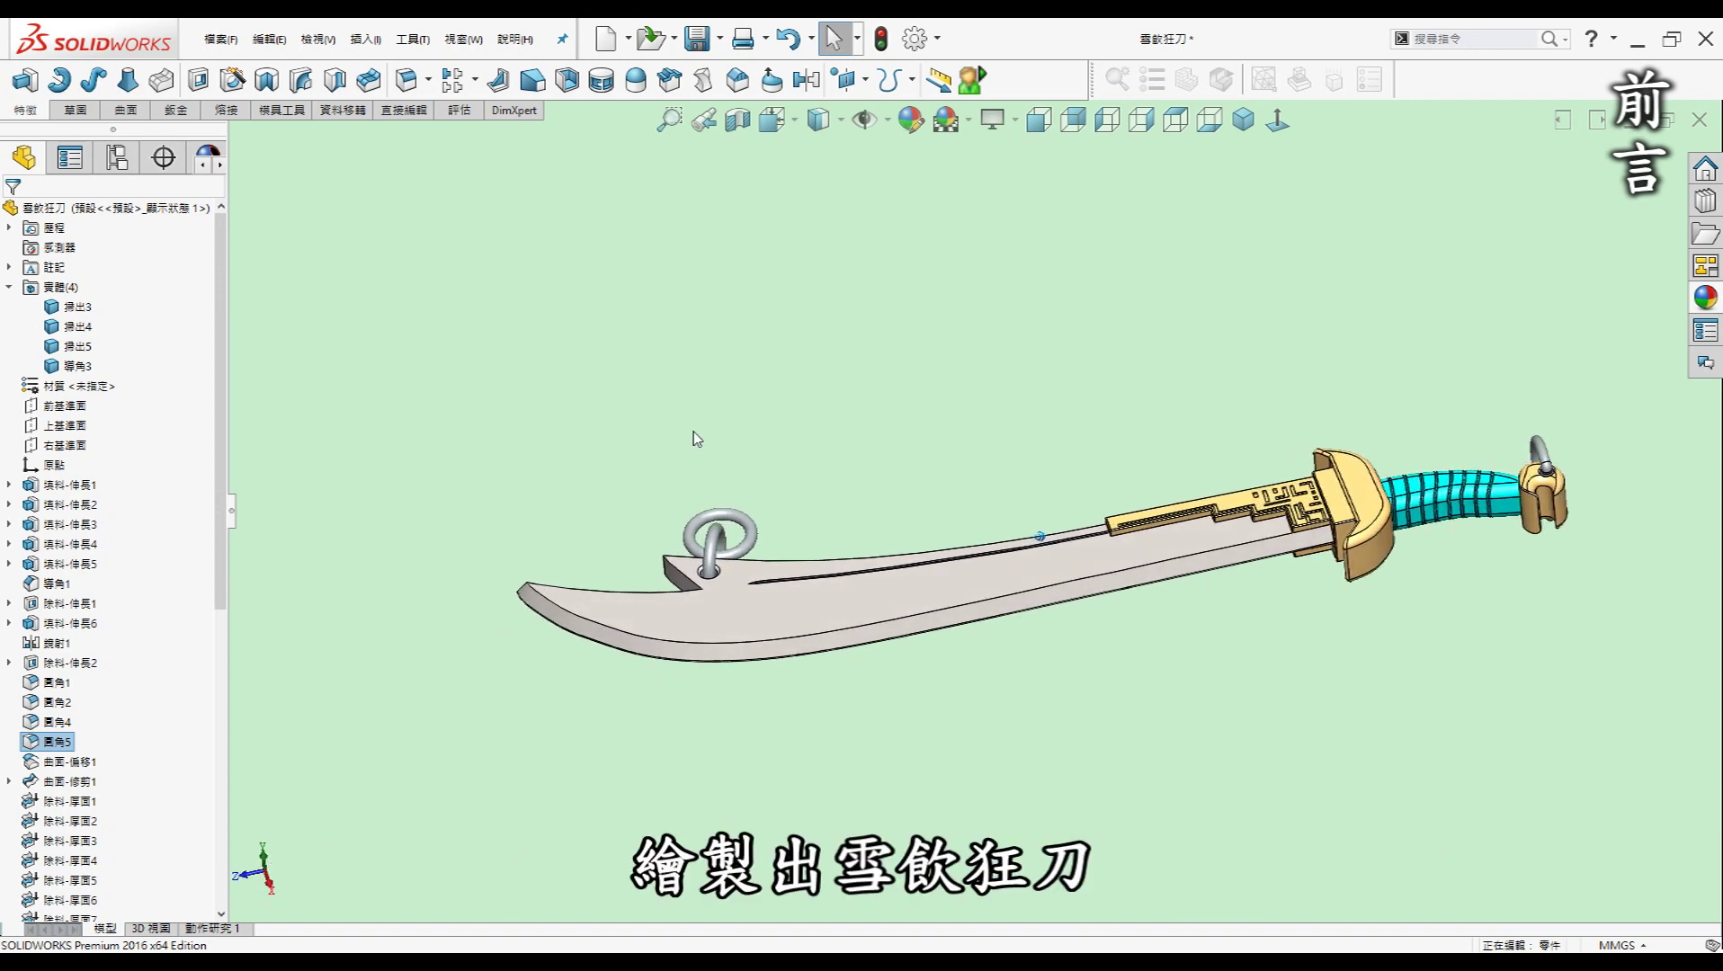
{"action": "middle_click_drag", "start_coordinate": [674, 589], "coordinate": [739, 683]}
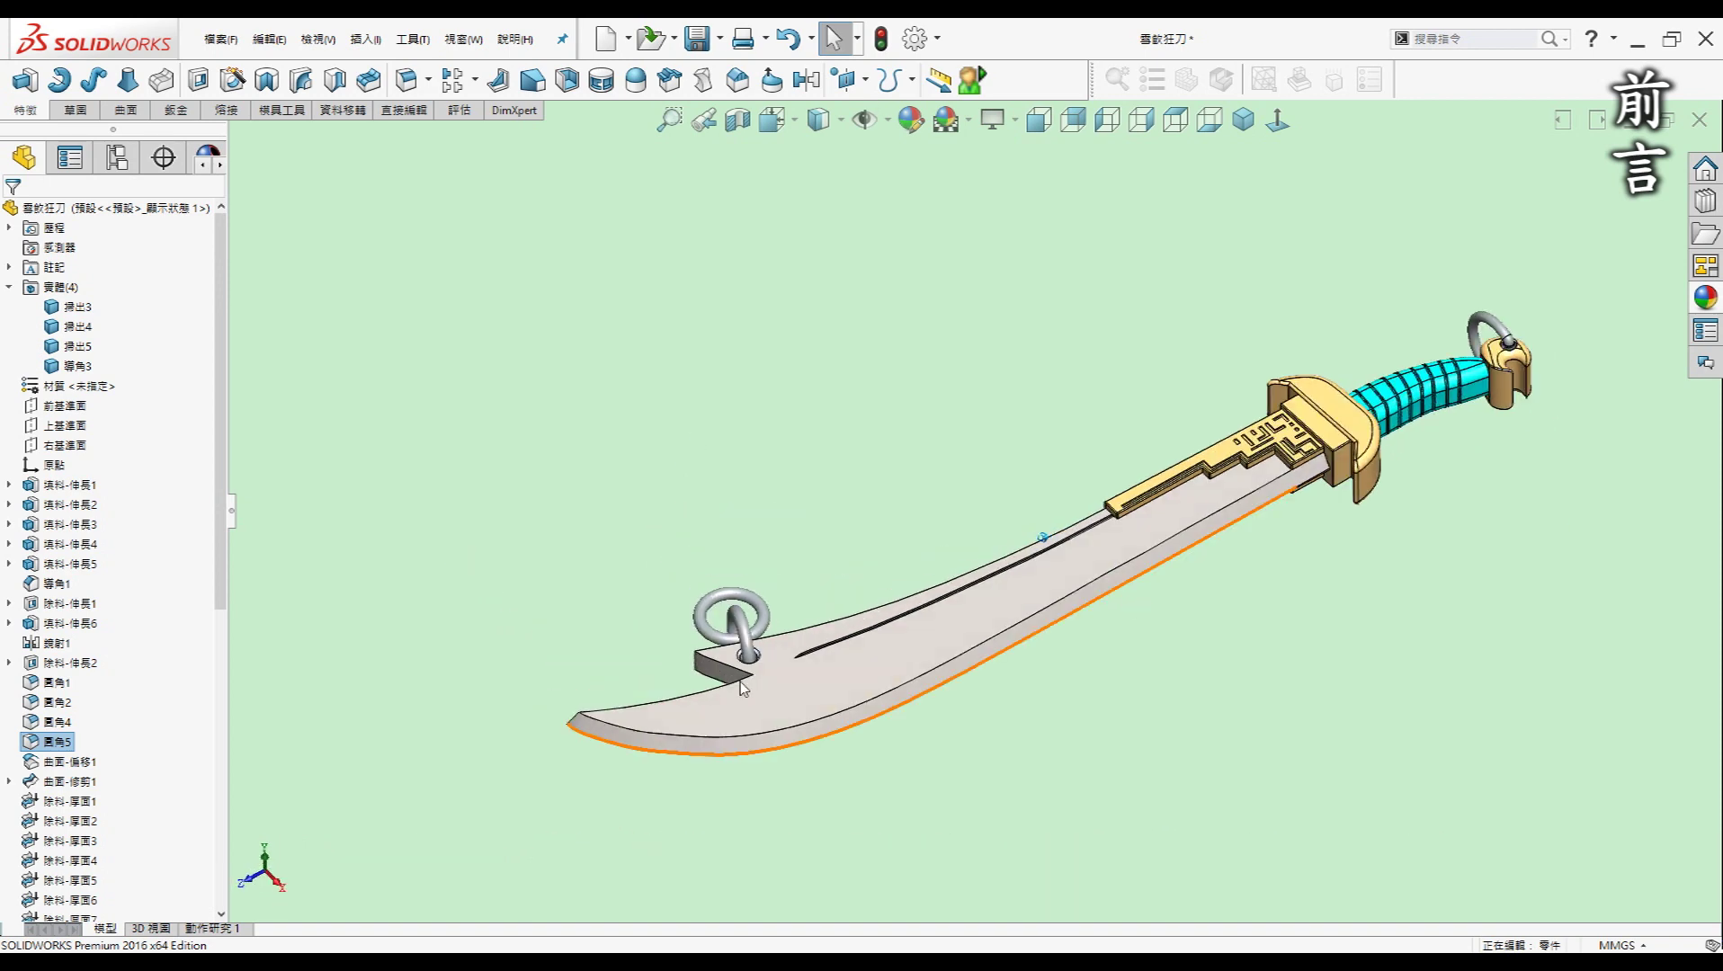
{"action": "mouse_move", "coordinate": [1157, 174]}
{"action": "middle_mouse_down"}
{"action": "mouse_move", "coordinate": [1155, 373]}
{"action": "mouse_move", "coordinate": [707, 616]}
{"action": "mouse_move", "coordinate": [1039, 635]}
{"action": "mouse_move", "coordinate": [912, 693]}
{"action": "mouse_move", "coordinate": [999, 335]}
{"action": "middle_mouse_up"}
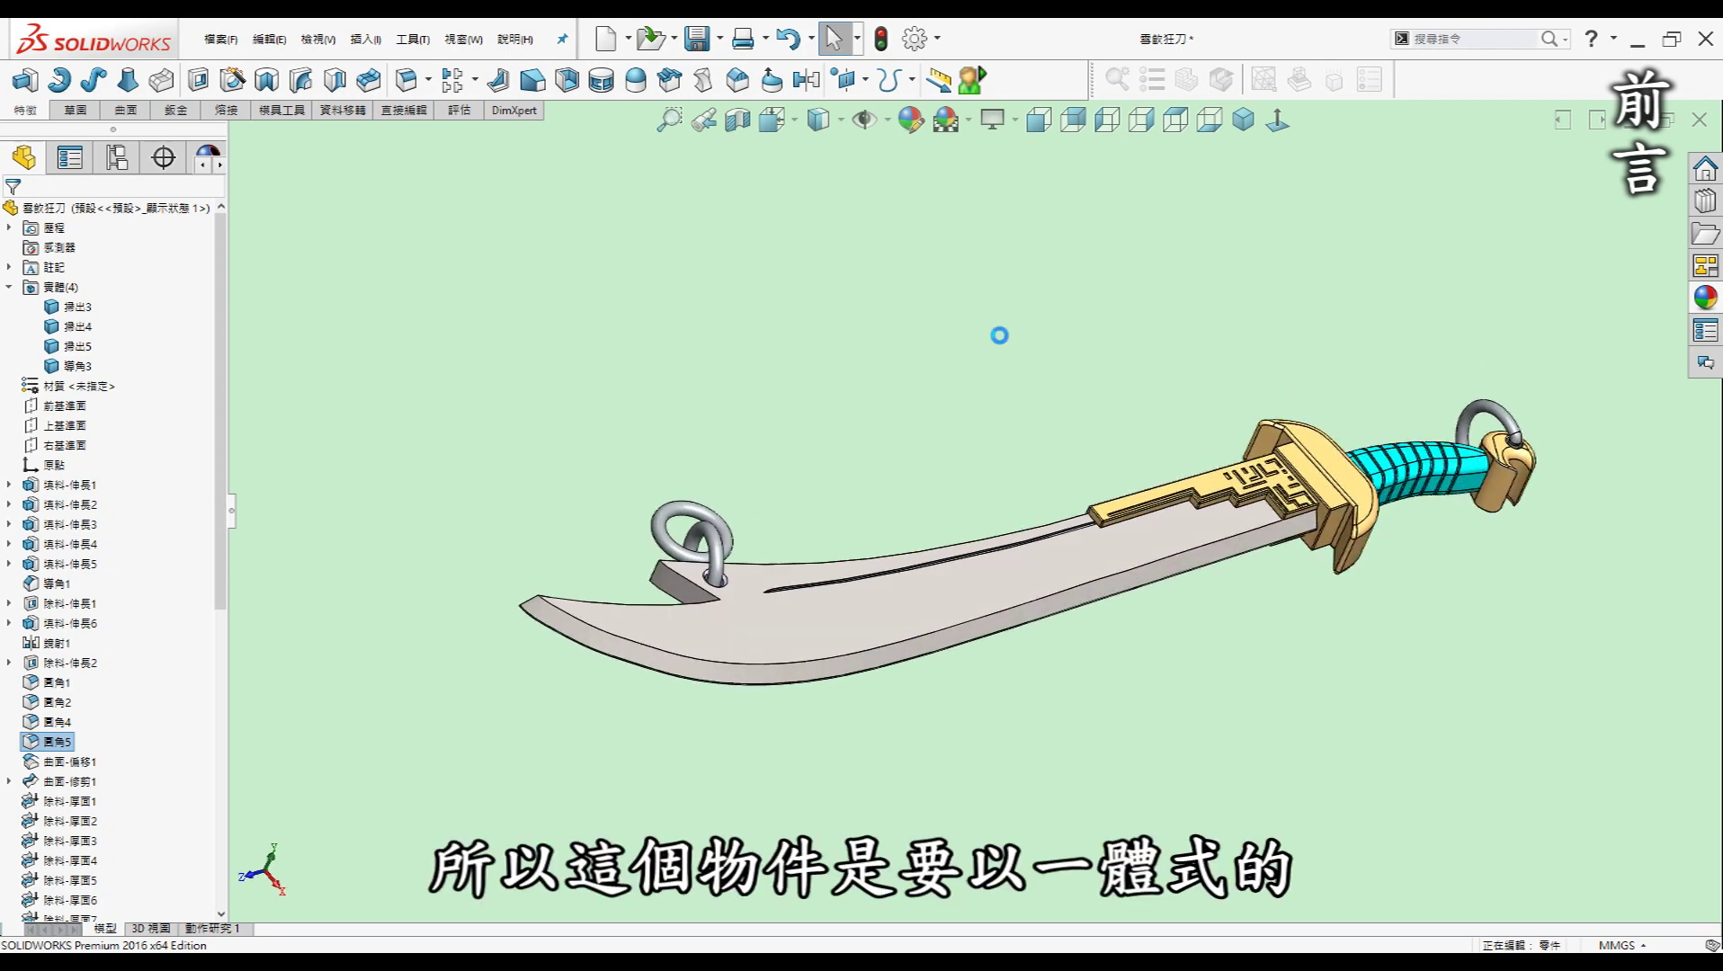
{"action": "mouse_move", "coordinate": [870, 351]}
{"action": "middle_mouse_down"}
{"action": "mouse_move", "coordinate": [688, 376]}
{"action": "mouse_move", "coordinate": [1209, 618]}
{"action": "mouse_move", "coordinate": [1247, 584]}
{"action": "mouse_move", "coordinate": [427, 638]}
{"action": "mouse_move", "coordinate": [594, 599]}
{"action": "middle_mouse_up"}
{"action": "mouse_move", "coordinate": [807, 582]}
{"action": "middle_mouse_down"}
{"action": "mouse_move", "coordinate": [720, 620]}
{"action": "mouse_move", "coordinate": [536, 640]}
{"action": "middle_mouse_up"}
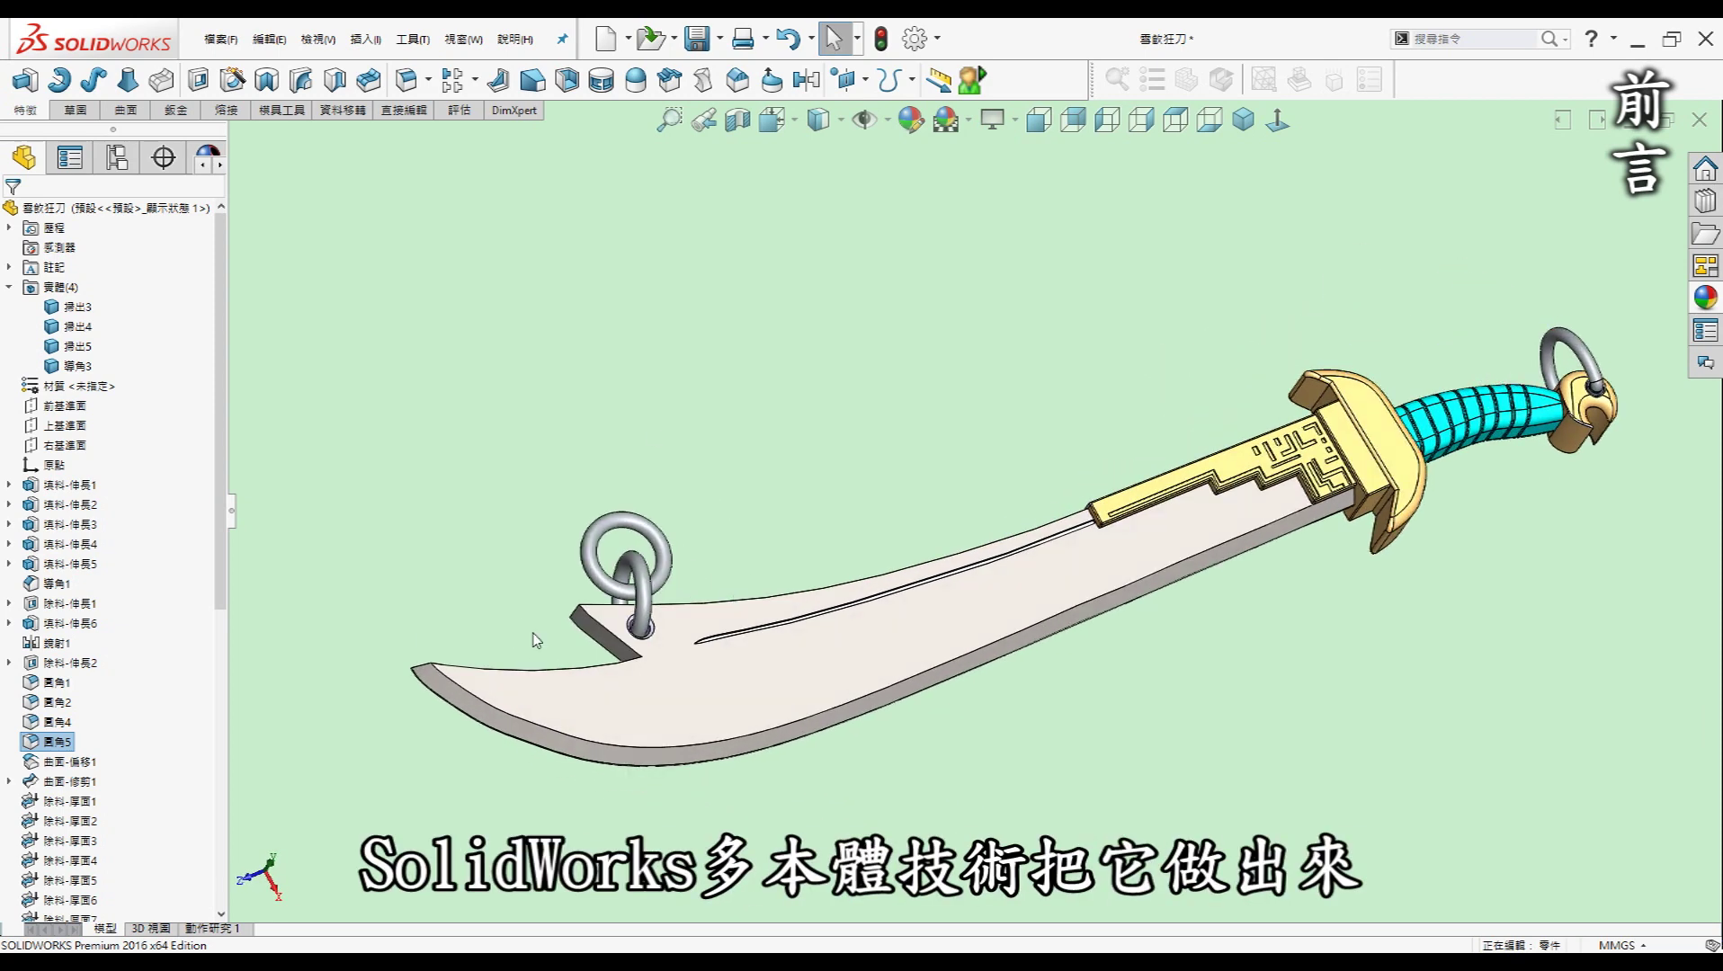
{"action": "mouse_move", "coordinate": [679, 497]}
{"action": "middle_mouse_down"}
{"action": "mouse_move", "coordinate": [482, 454]}
{"action": "mouse_move", "coordinate": [773, 494]}
{"action": "mouse_move", "coordinate": [814, 471]}
{"action": "mouse_move", "coordinate": [803, 460]}
{"action": "middle_mouse_up"}
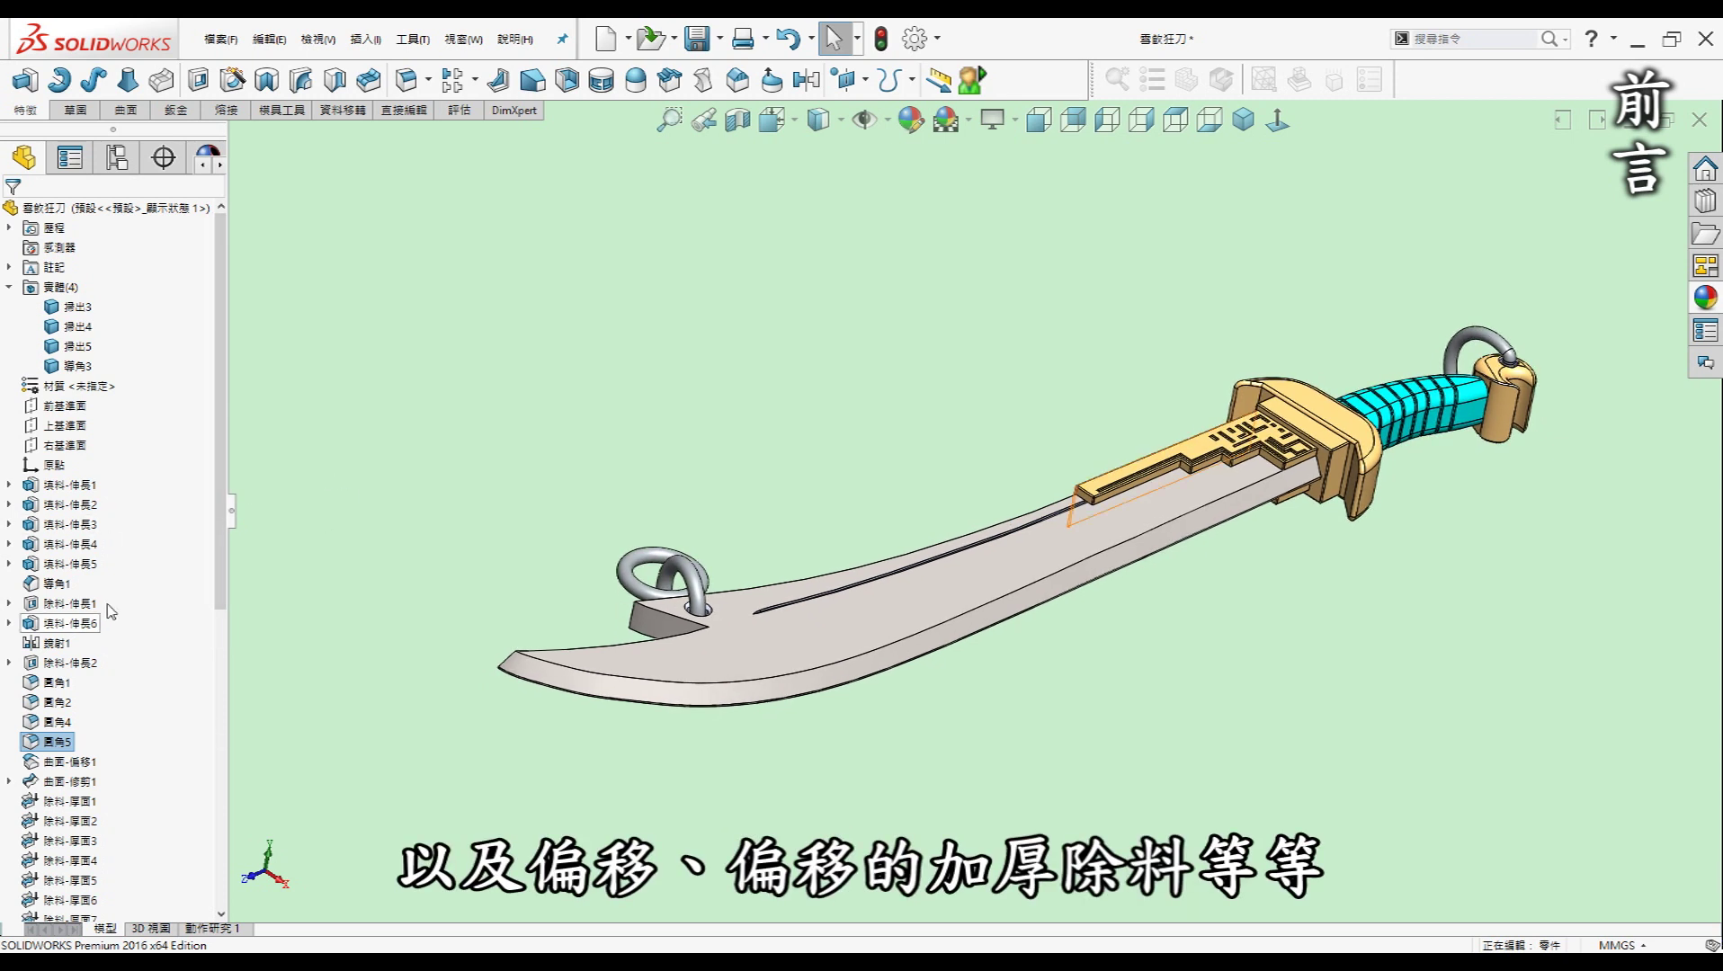
{"action": "middle_click_drag", "start_coordinate": [809, 684], "coordinate": [878, 655]}
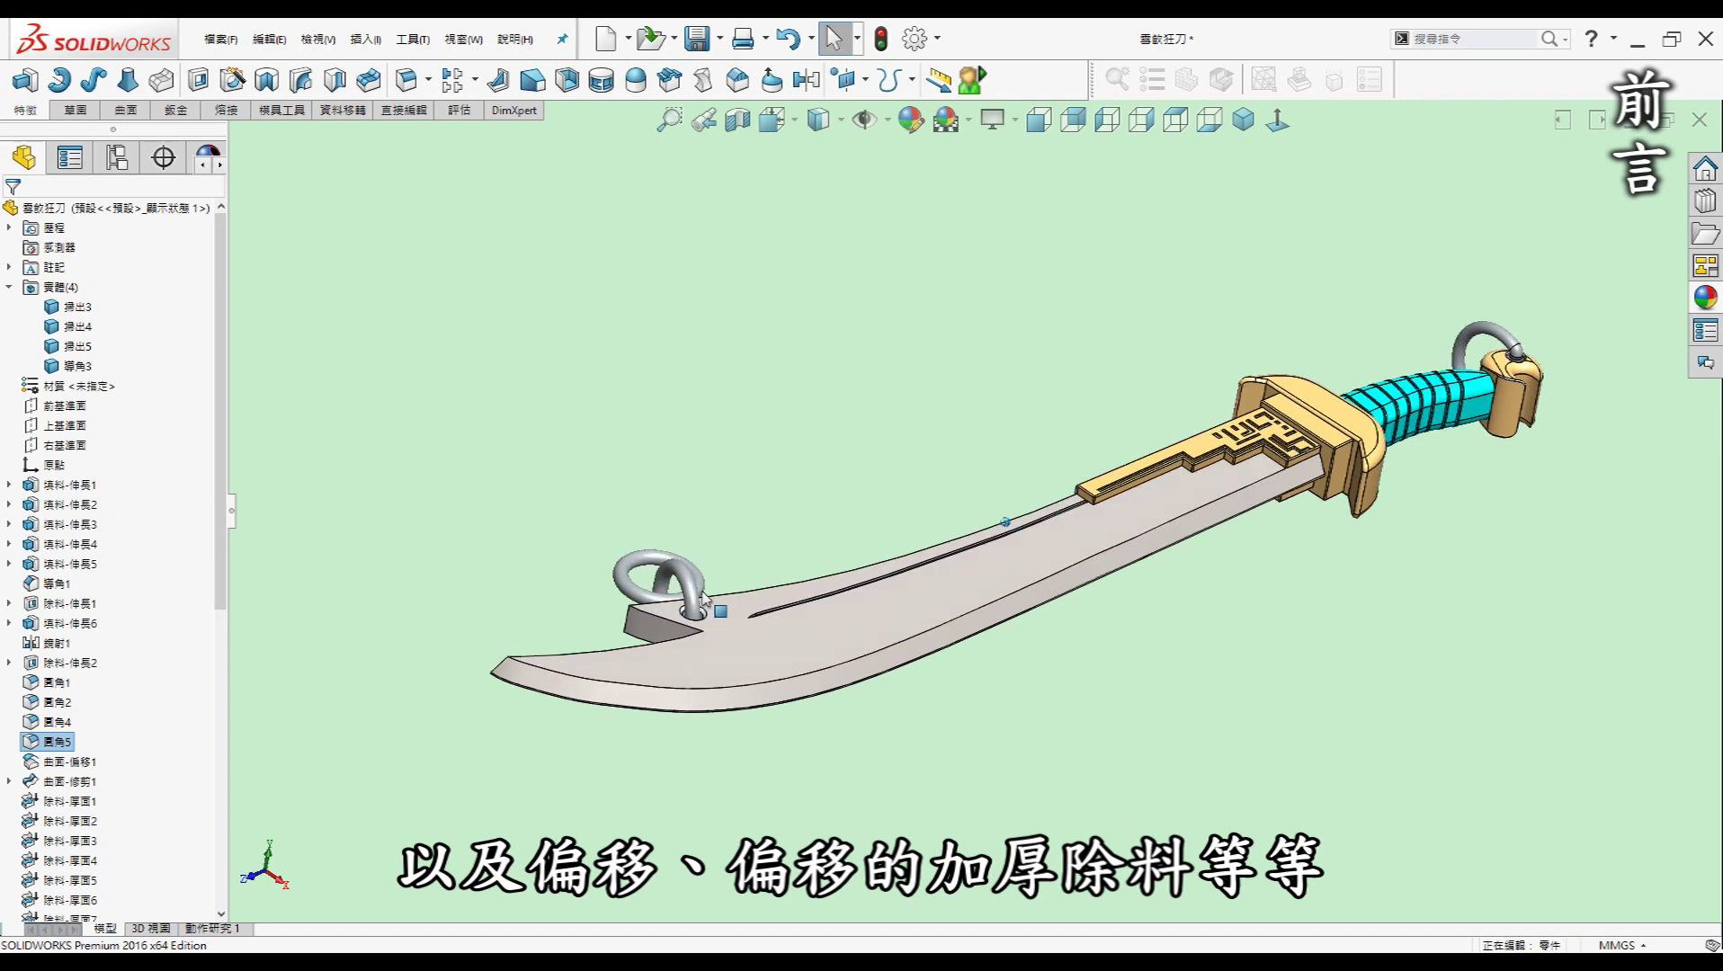
{"action": "mouse_move", "coordinate": [1512, 250]}
{"action": "middle_mouse_down"}
{"action": "mouse_move", "coordinate": [1466, 296]}
{"action": "mouse_move", "coordinate": [1424, 304]}
{"action": "middle_mouse_up"}
{"action": "middle_click_drag", "start_coordinate": [769, 412], "coordinate": [871, 426]}
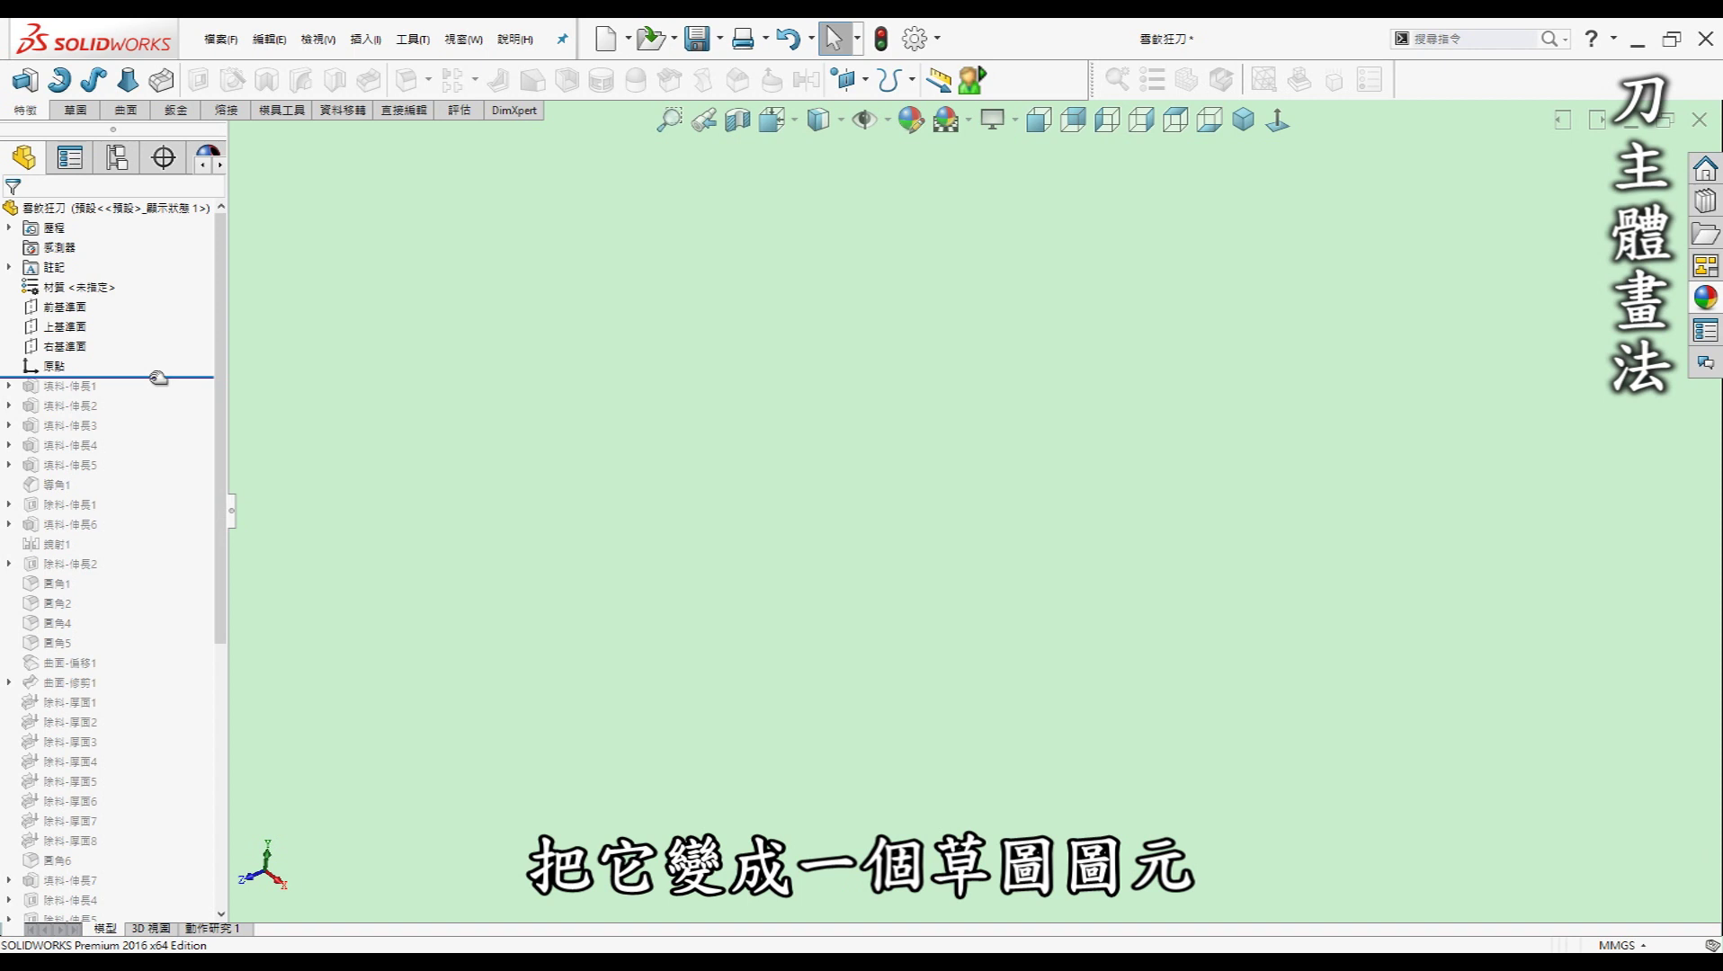
Roll forward to 填料-伸長1 and show its handle sketch 草圖1 over the reference photo.
{"action": "left_click_drag", "start_coordinate": [158, 378], "coordinate": [149, 394]}
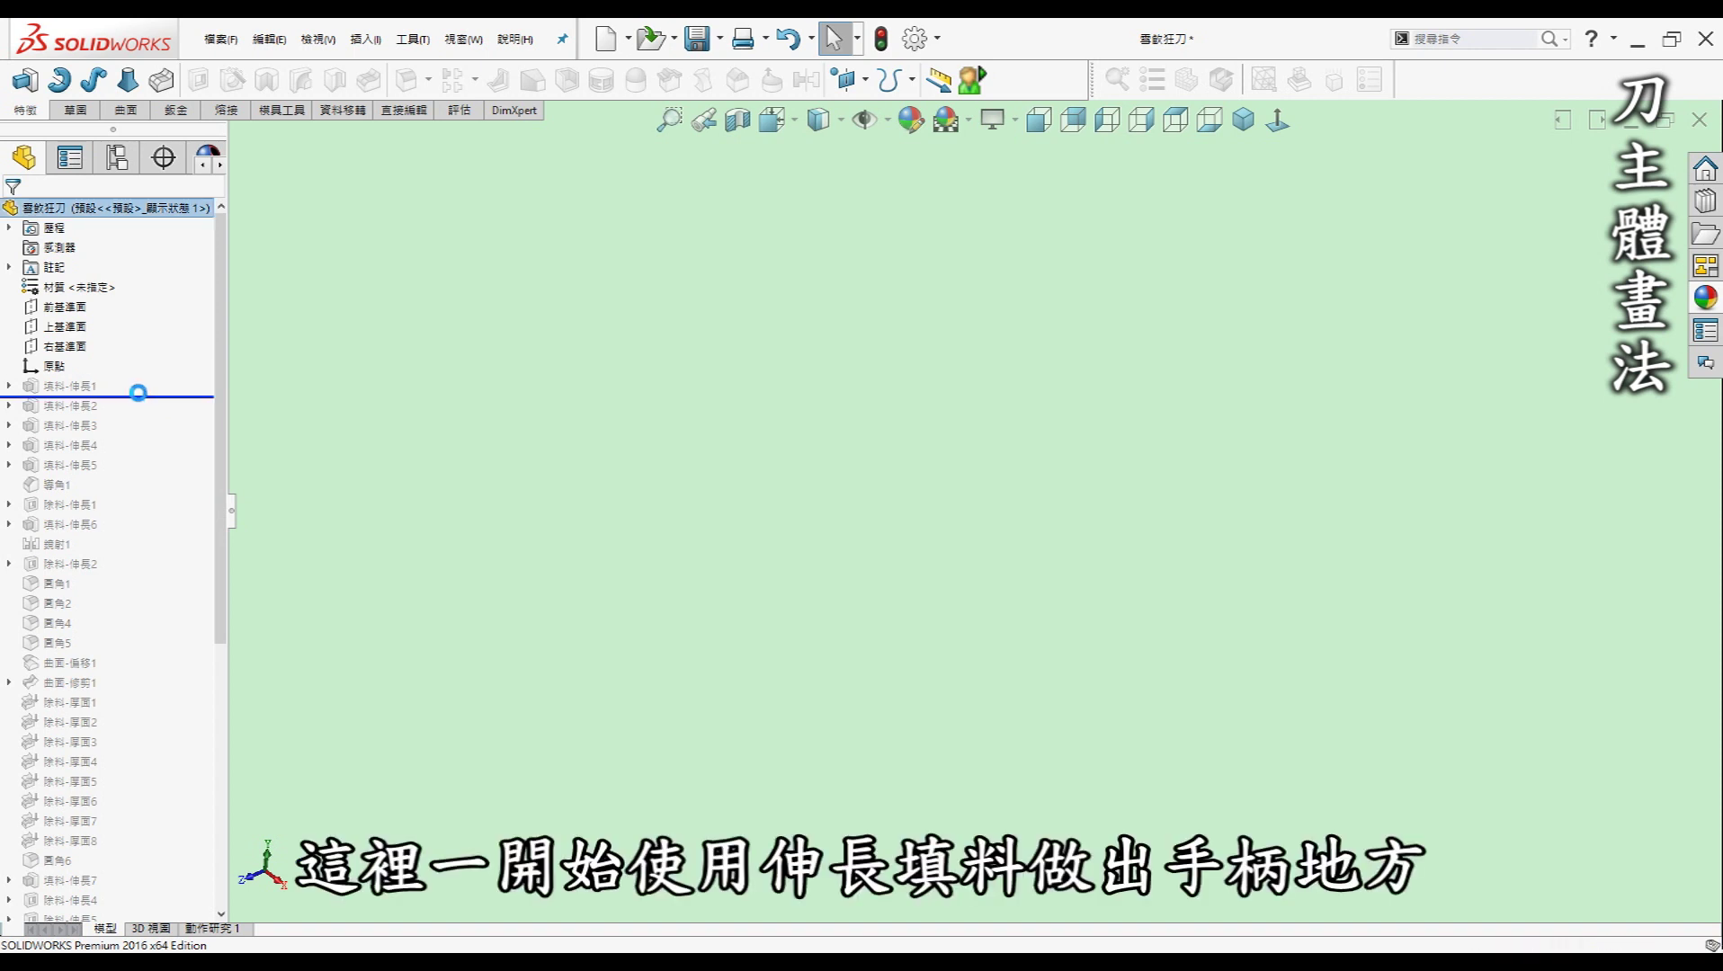
{"action": "left_click", "coordinate": [11, 386]}
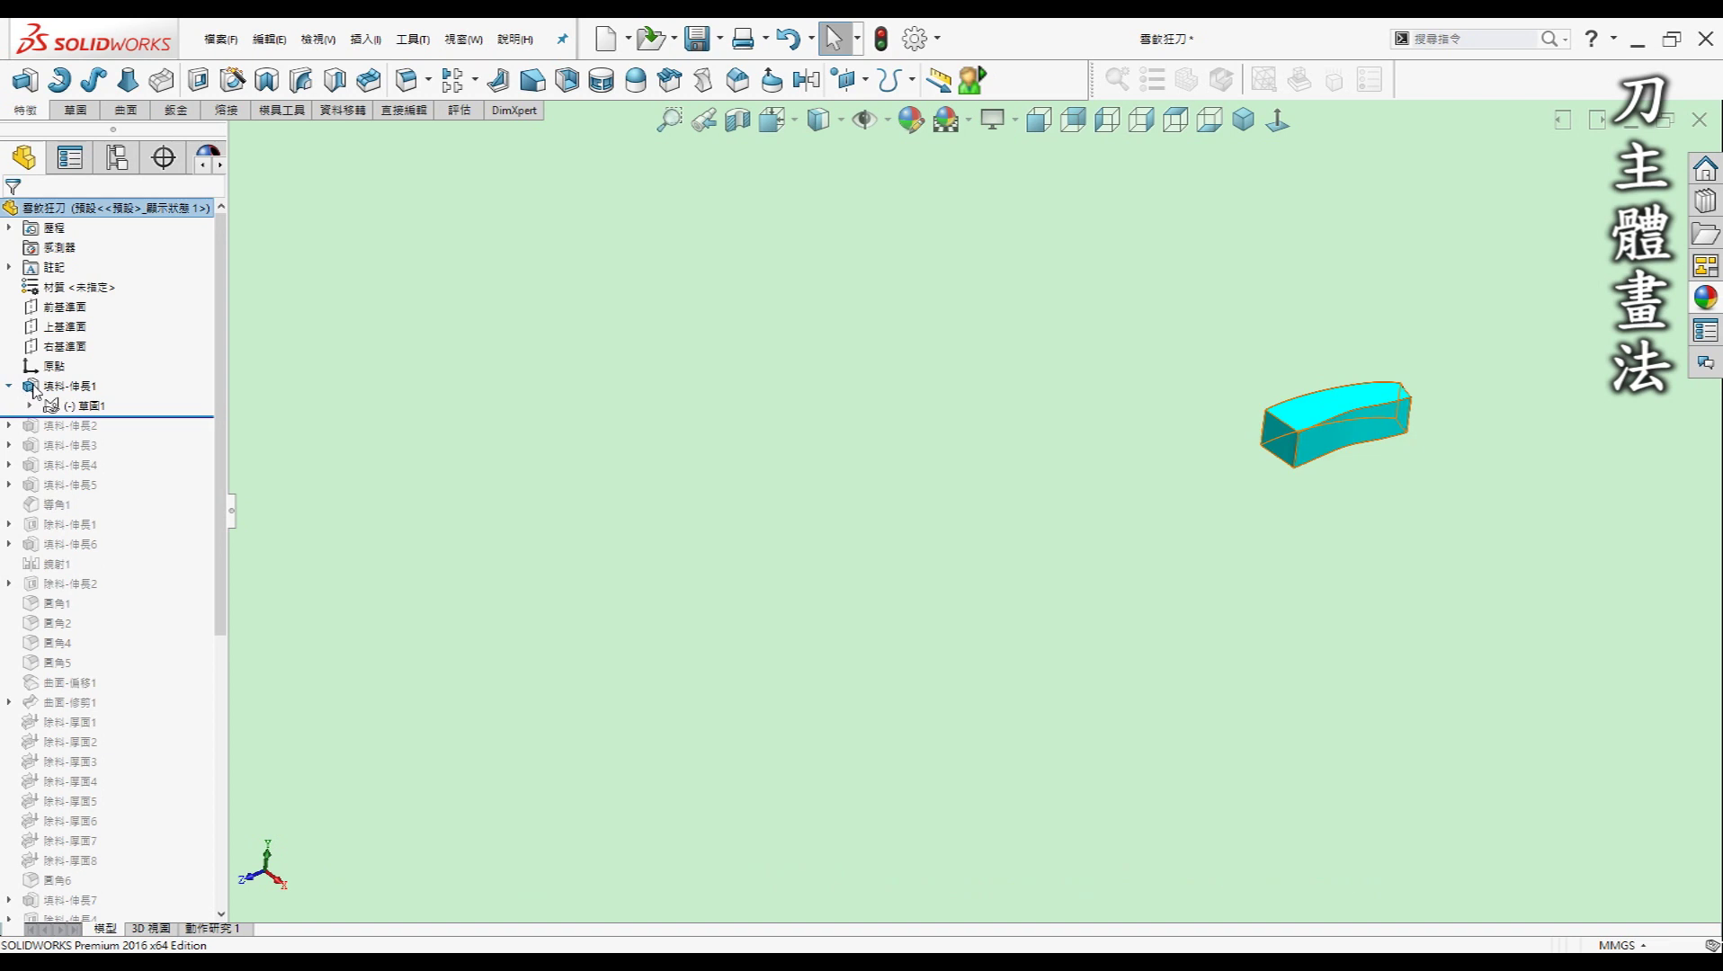
{"action": "left_click", "coordinate": [83, 405]}
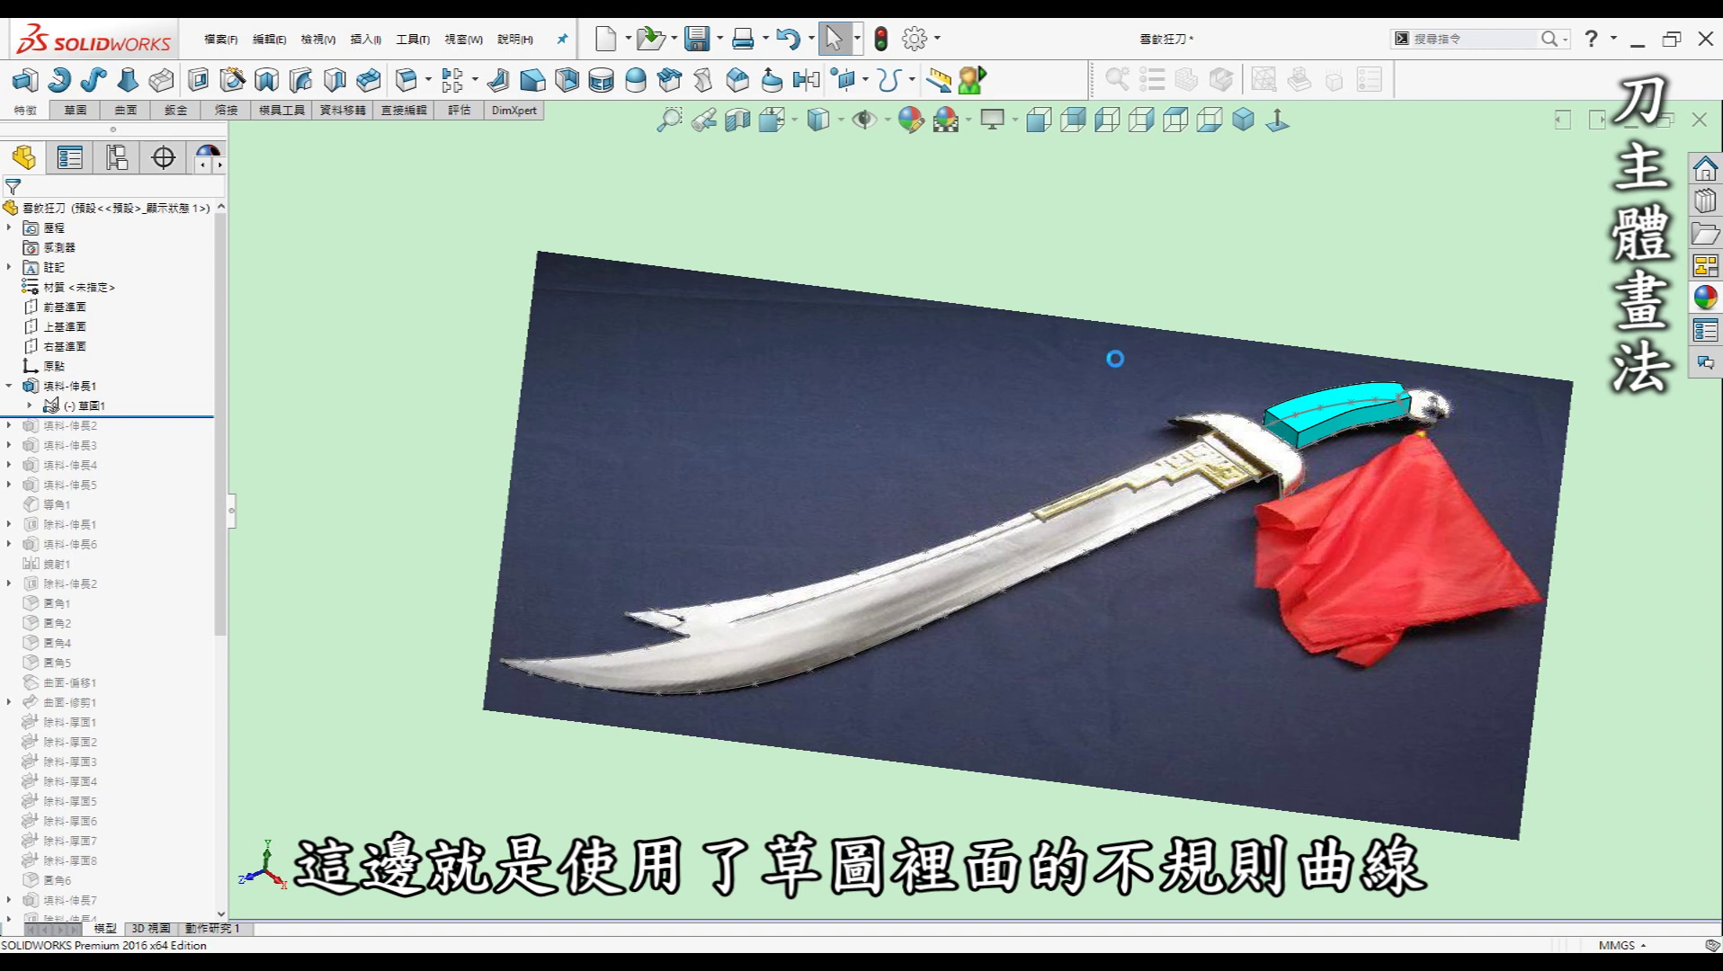
{"action": "left_click", "coordinate": [90, 116]}
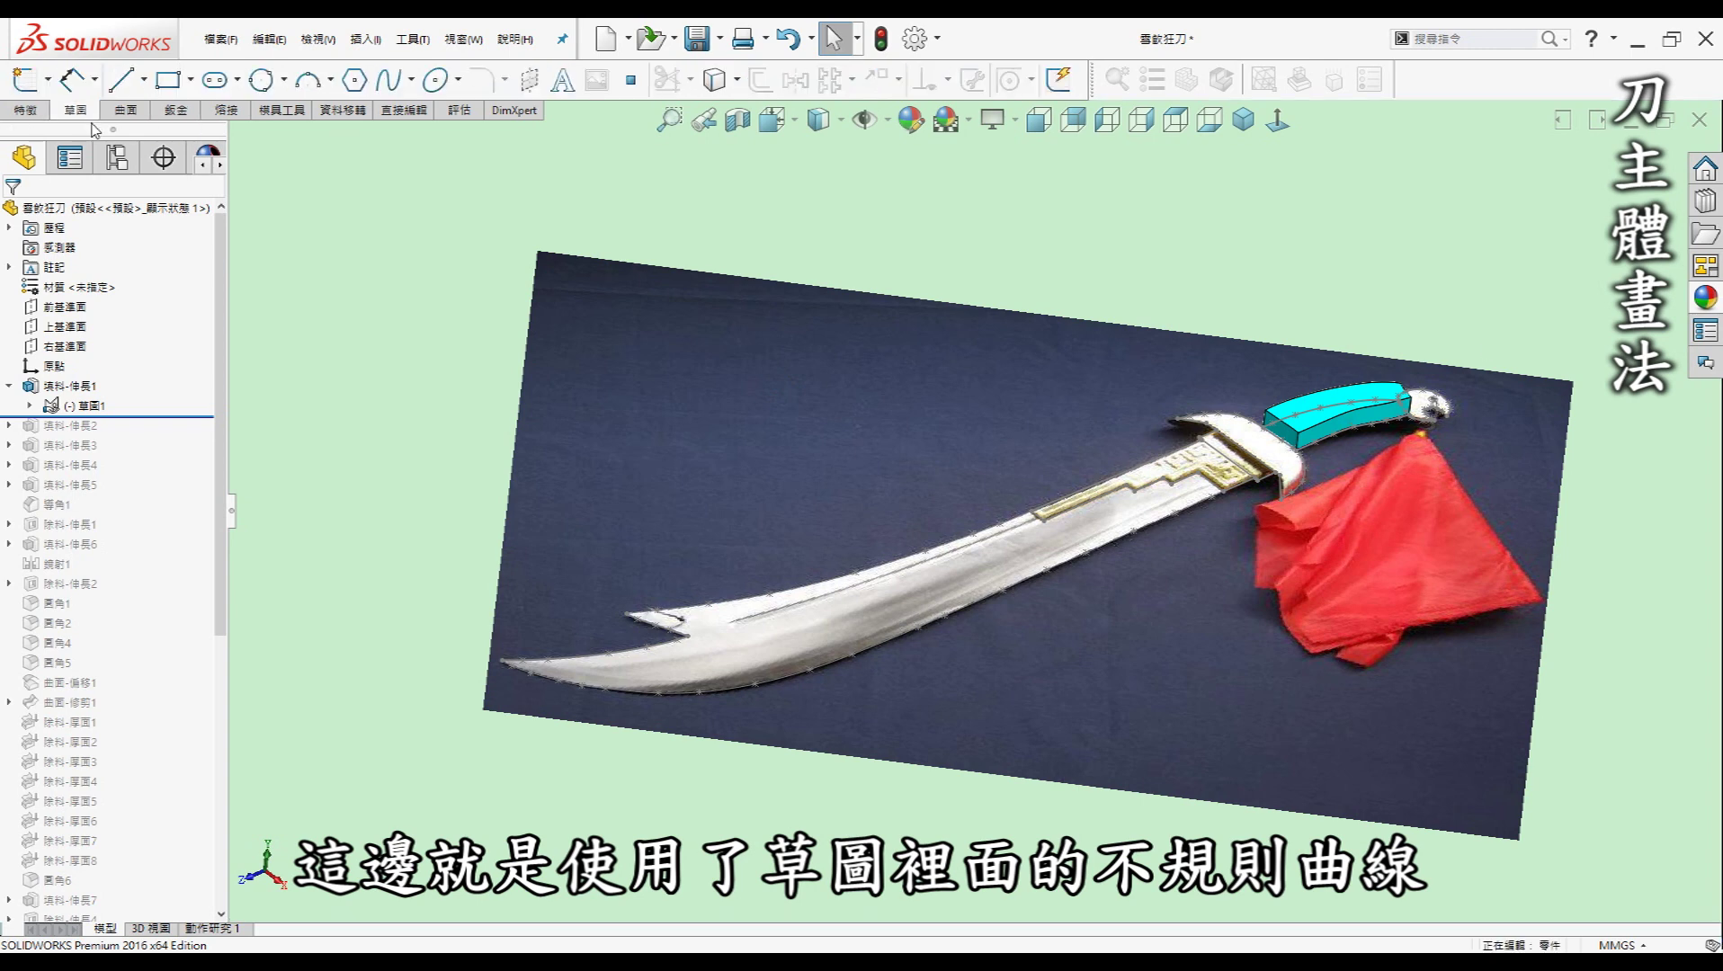
{"action": "scroll", "coordinate": [1181, 423], "scroll_direction": "down", "scroll_amount": 5}
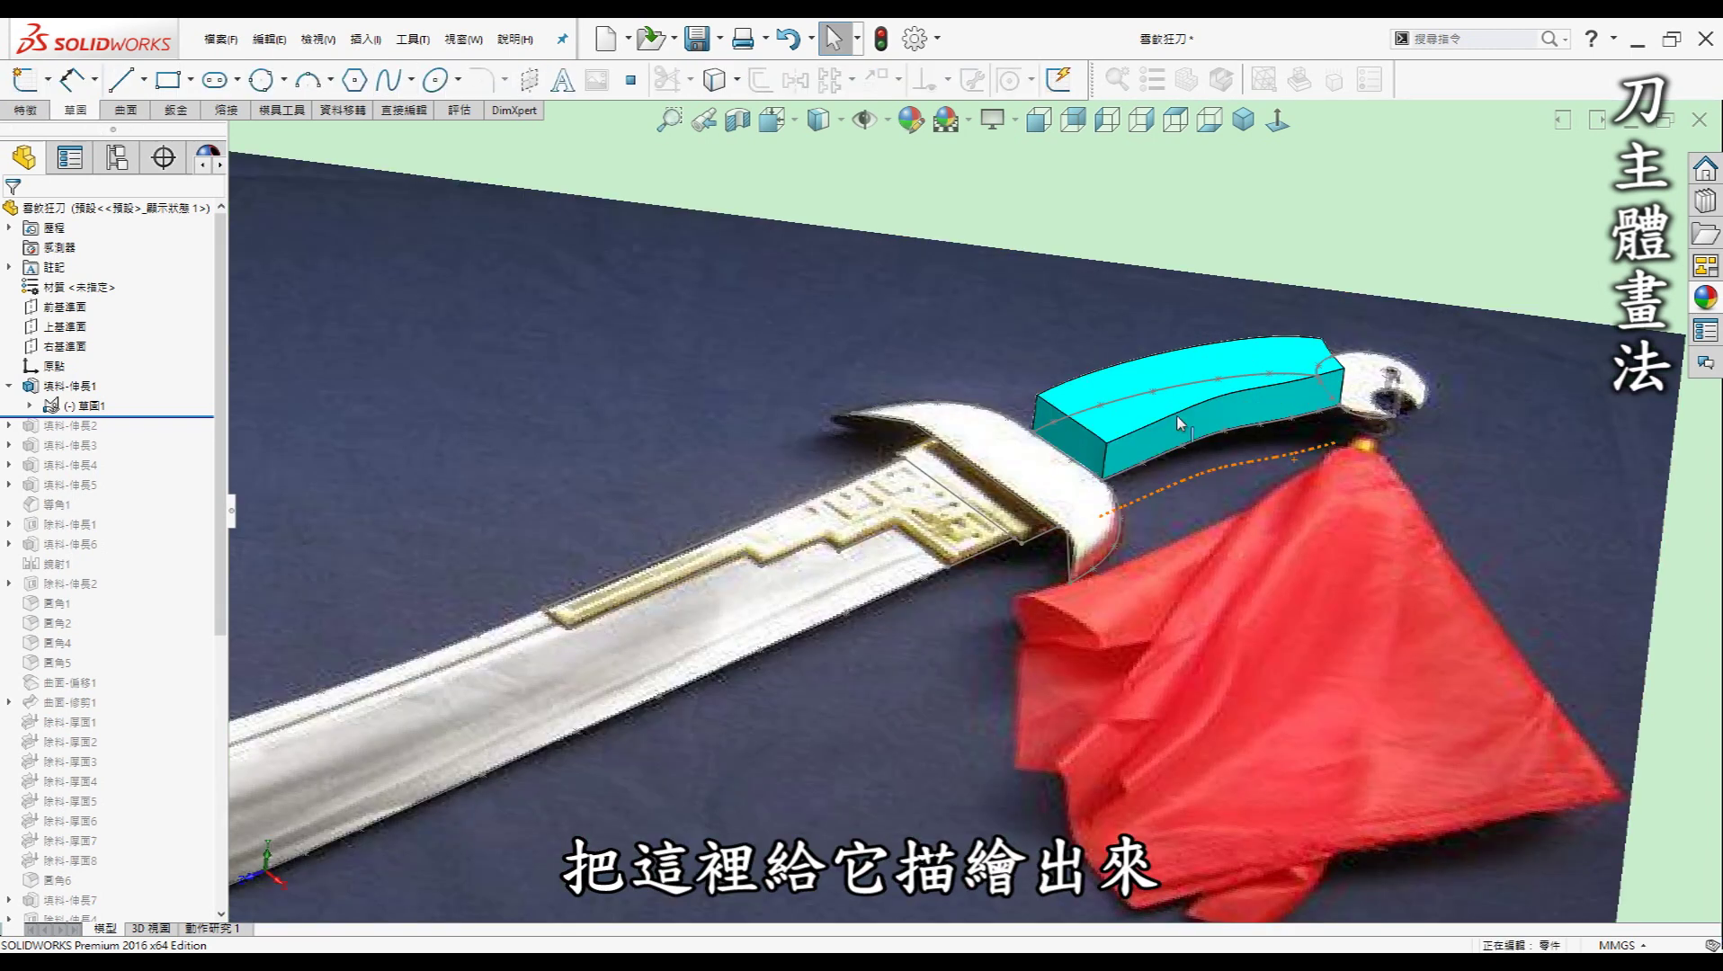
{"action": "scroll", "coordinate": [1171, 364], "scroll_direction": "up", "scroll_amount": 3}
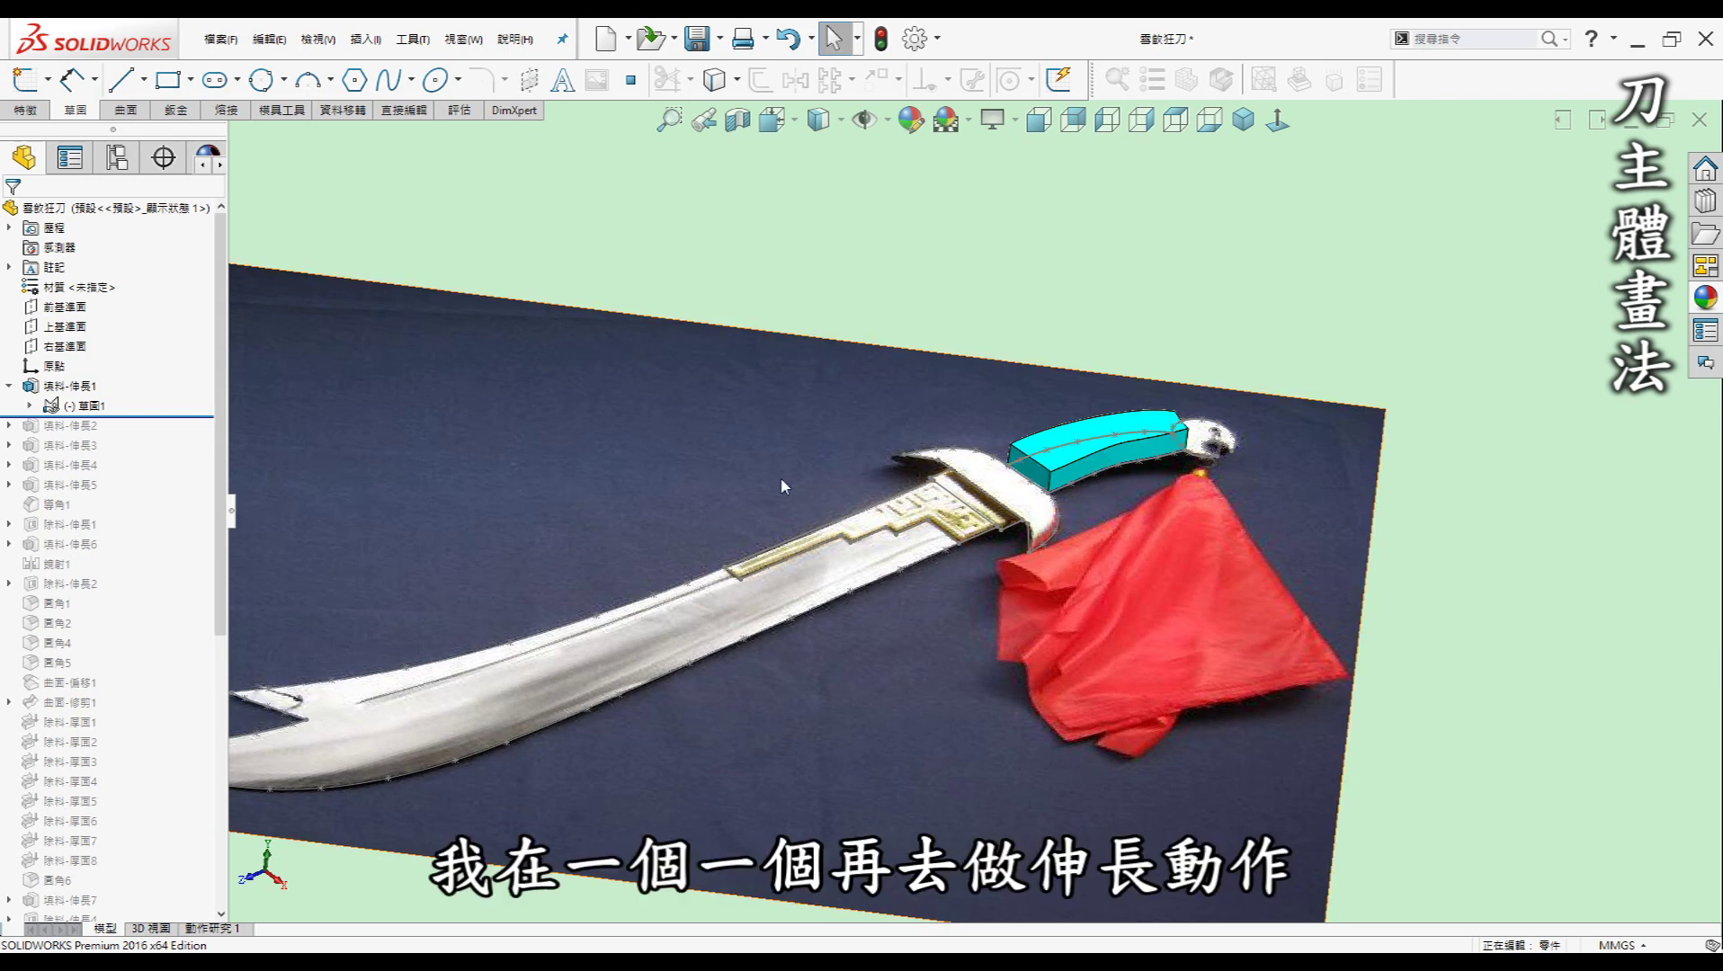
Select the handle edge to confirm its 8 mm extrusion depth, orbiting around the handle.
{"action": "right_click", "coordinate": [79, 406]}
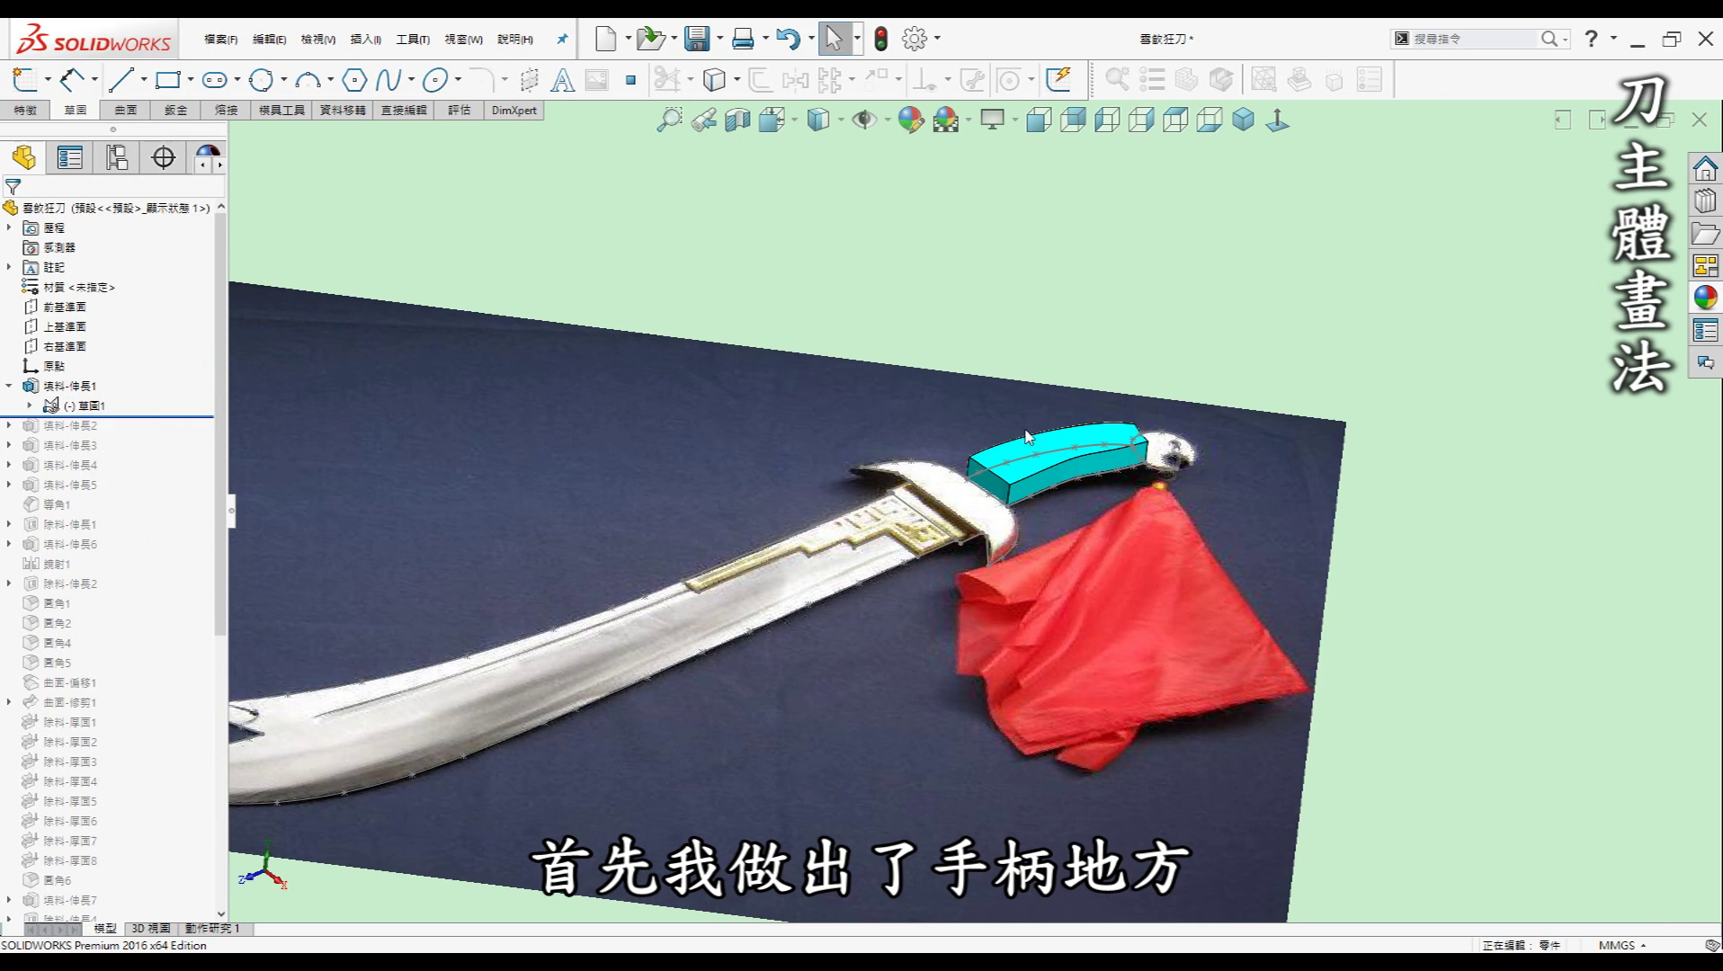
{"action": "scroll", "coordinate": [1048, 463], "scroll_direction": "down", "scroll_amount": 2}
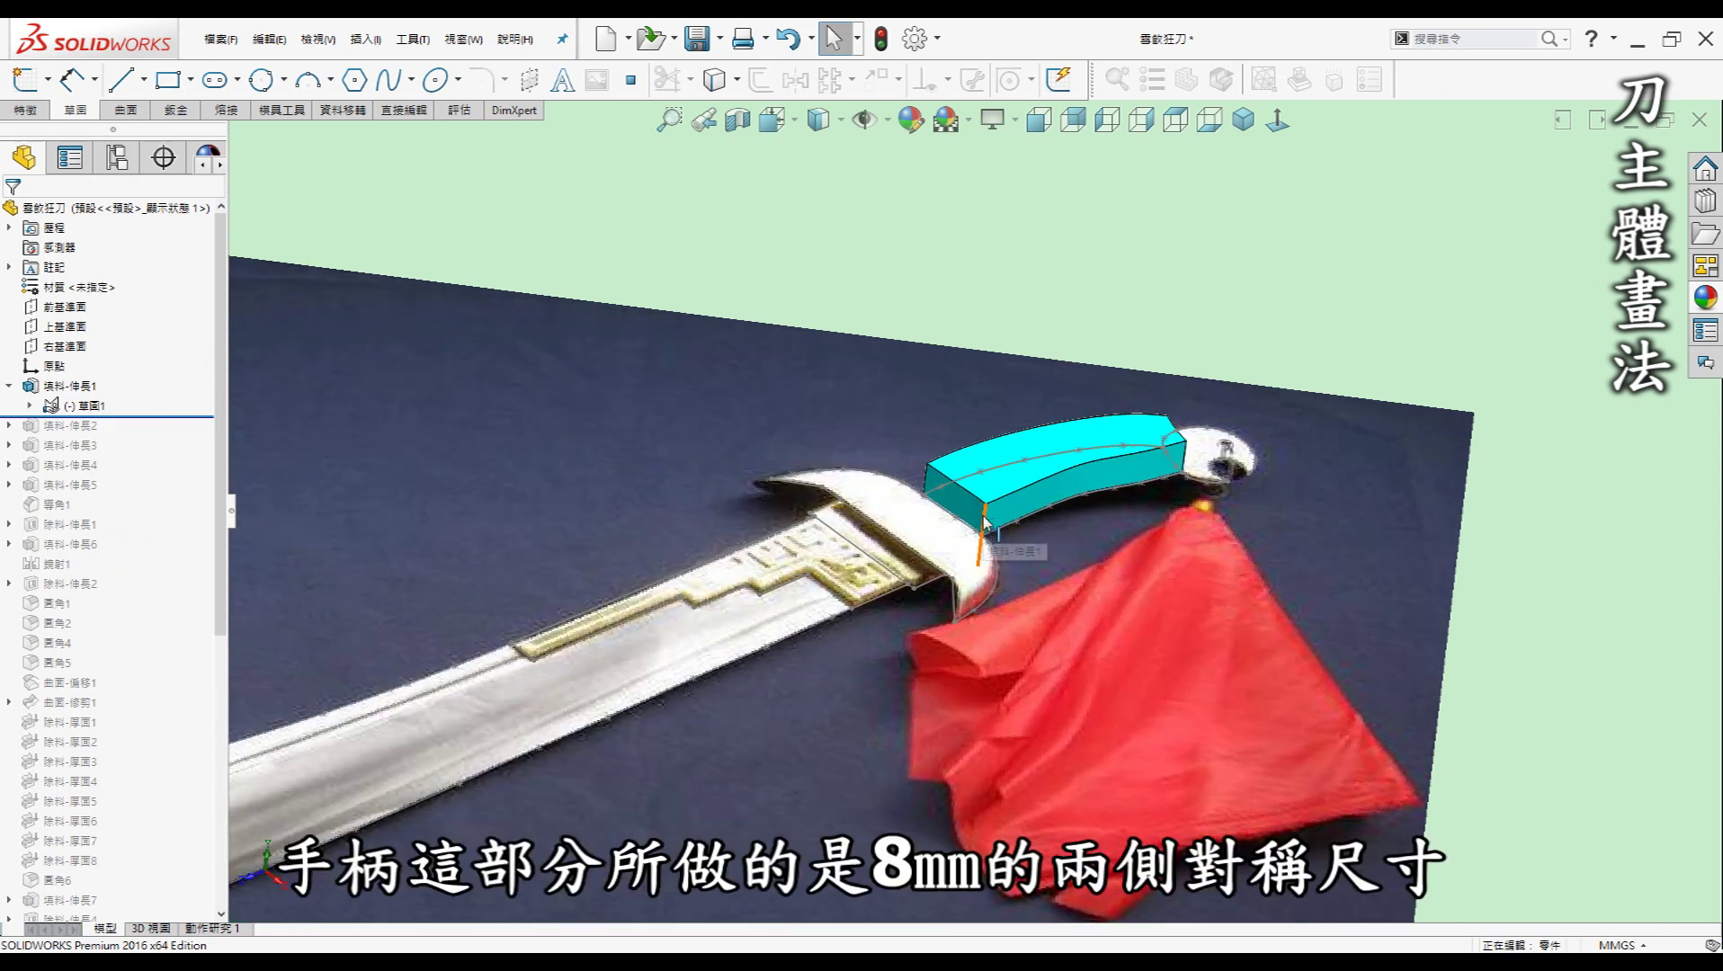
{"action": "left_click", "coordinate": [967, 533]}
{"action": "middle_click_drag", "start_coordinate": [967, 532], "coordinate": [898, 530]}
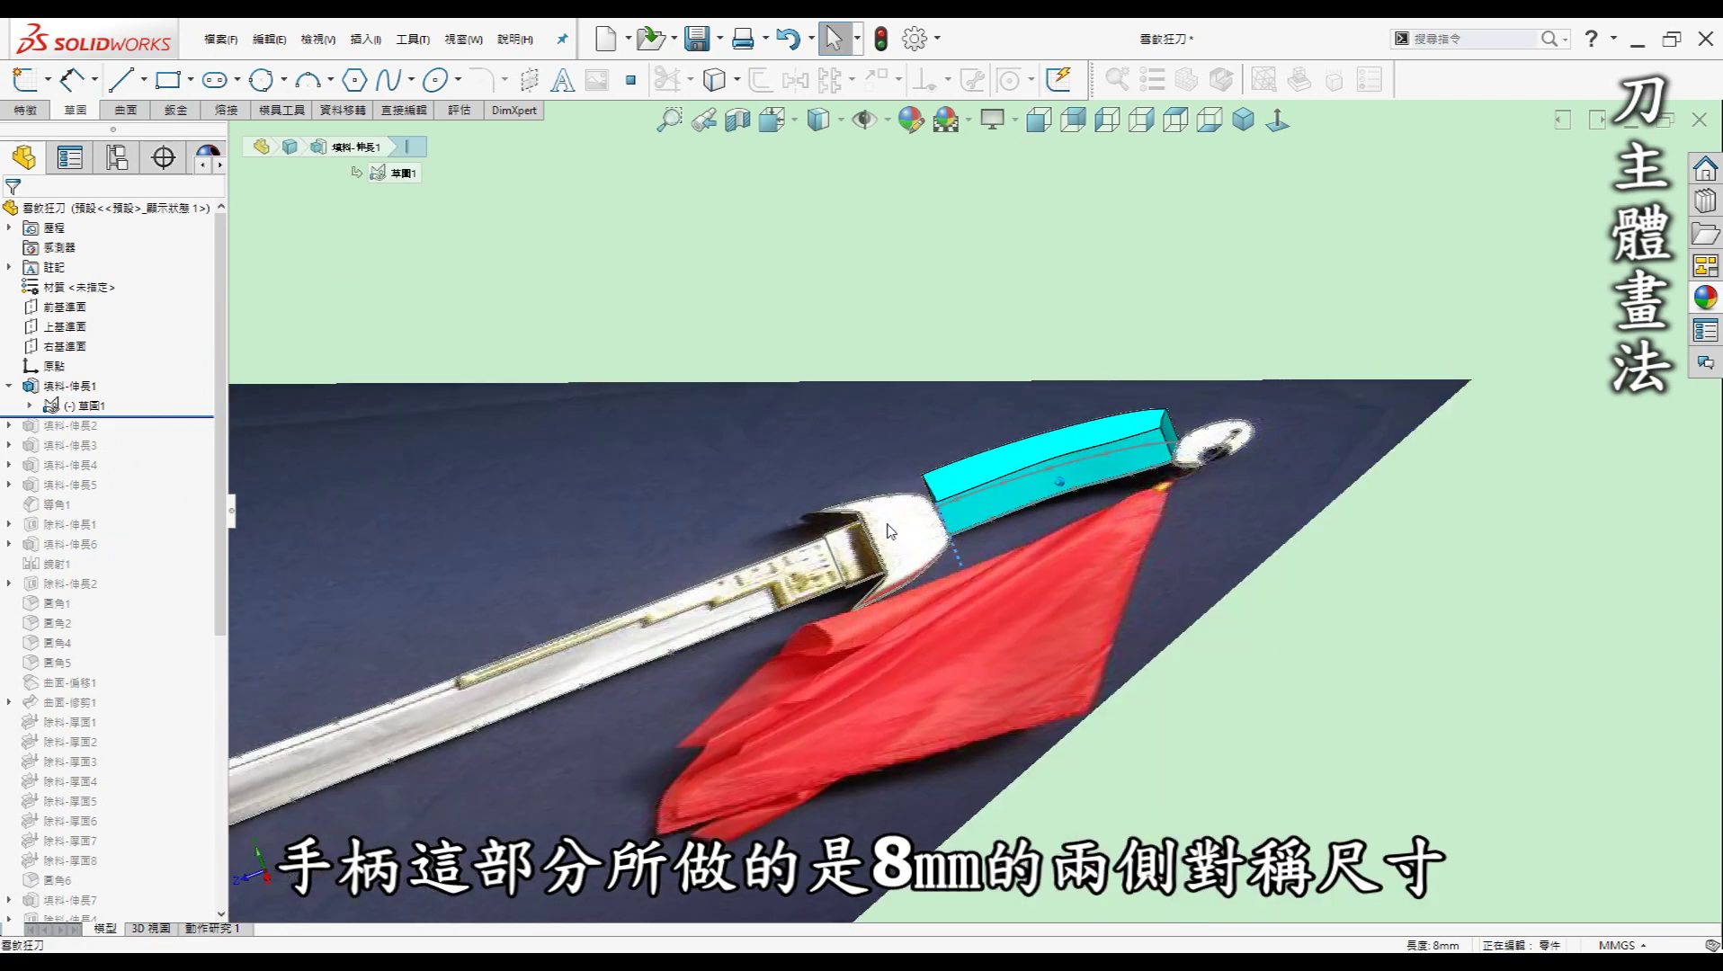
{"action": "mouse_move", "coordinate": [898, 530]}
{"action": "middle_mouse_down"}
{"action": "mouse_move", "coordinate": [1231, 692]}
{"action": "mouse_move", "coordinate": [1141, 406]}
{"action": "mouse_move", "coordinate": [1104, 353]}
{"action": "middle_mouse_up"}
{"action": "left_click", "coordinate": [1104, 353]}
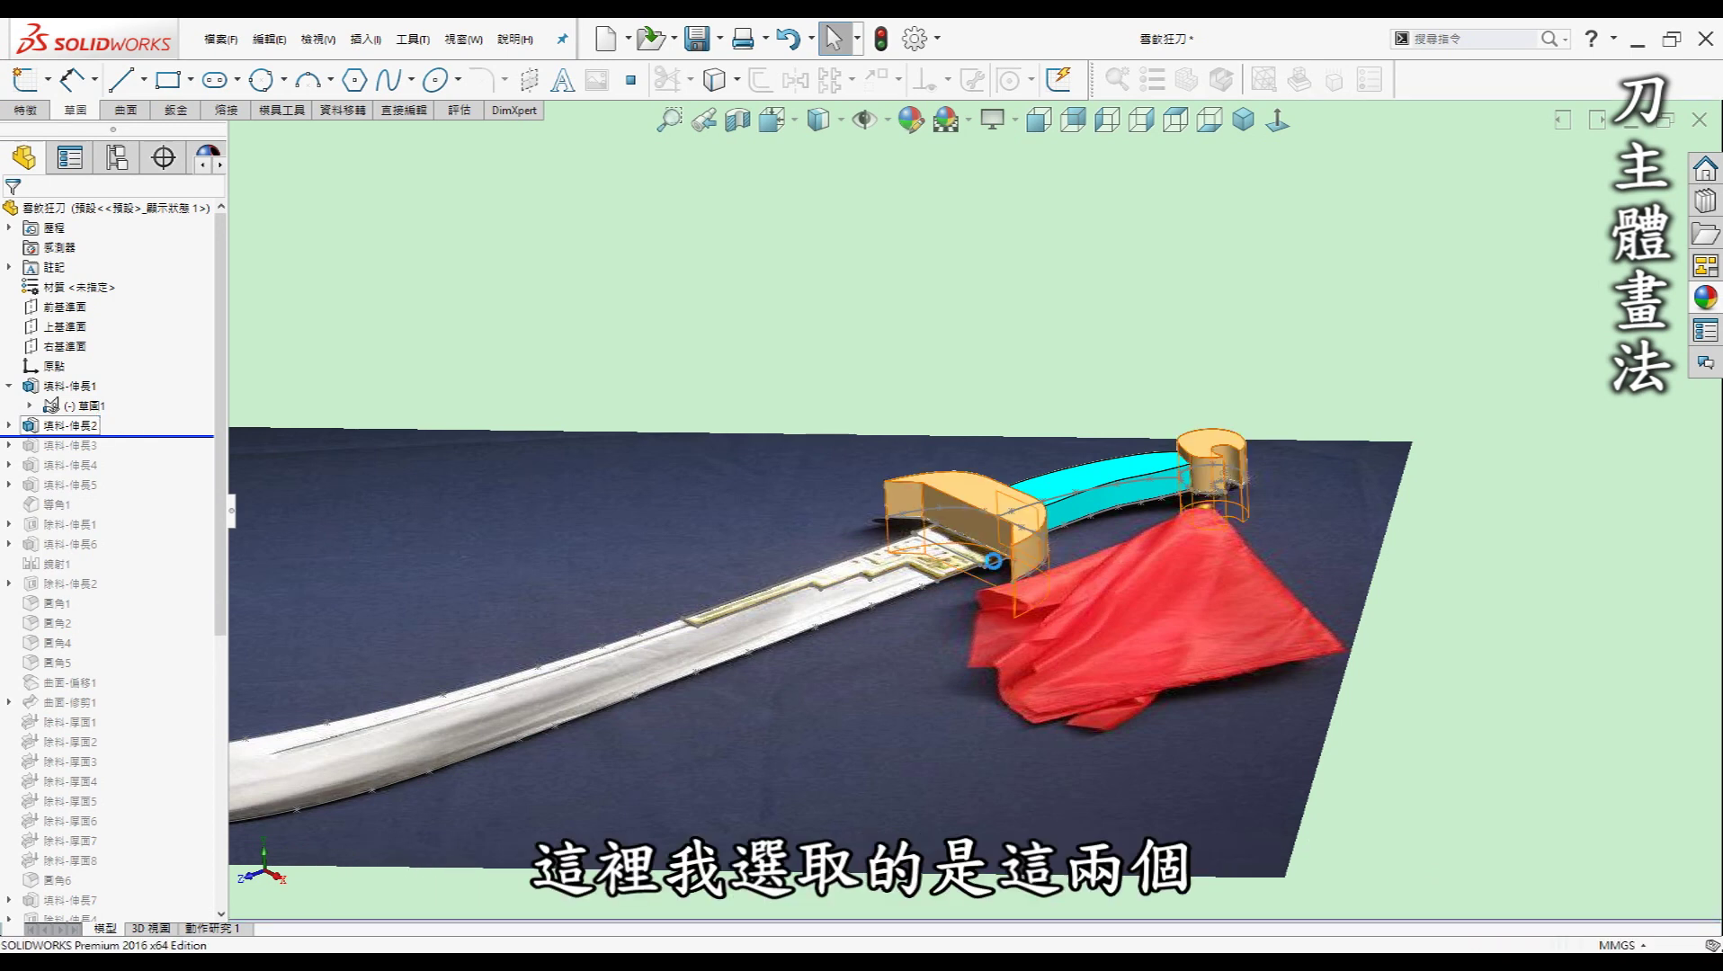
Check the 11 mm depth of the 填料-伸長2 guard extrusion on its sketch line.
{"action": "scroll", "coordinate": [1210, 445], "scroll_direction": "down", "scroll_amount": 5}
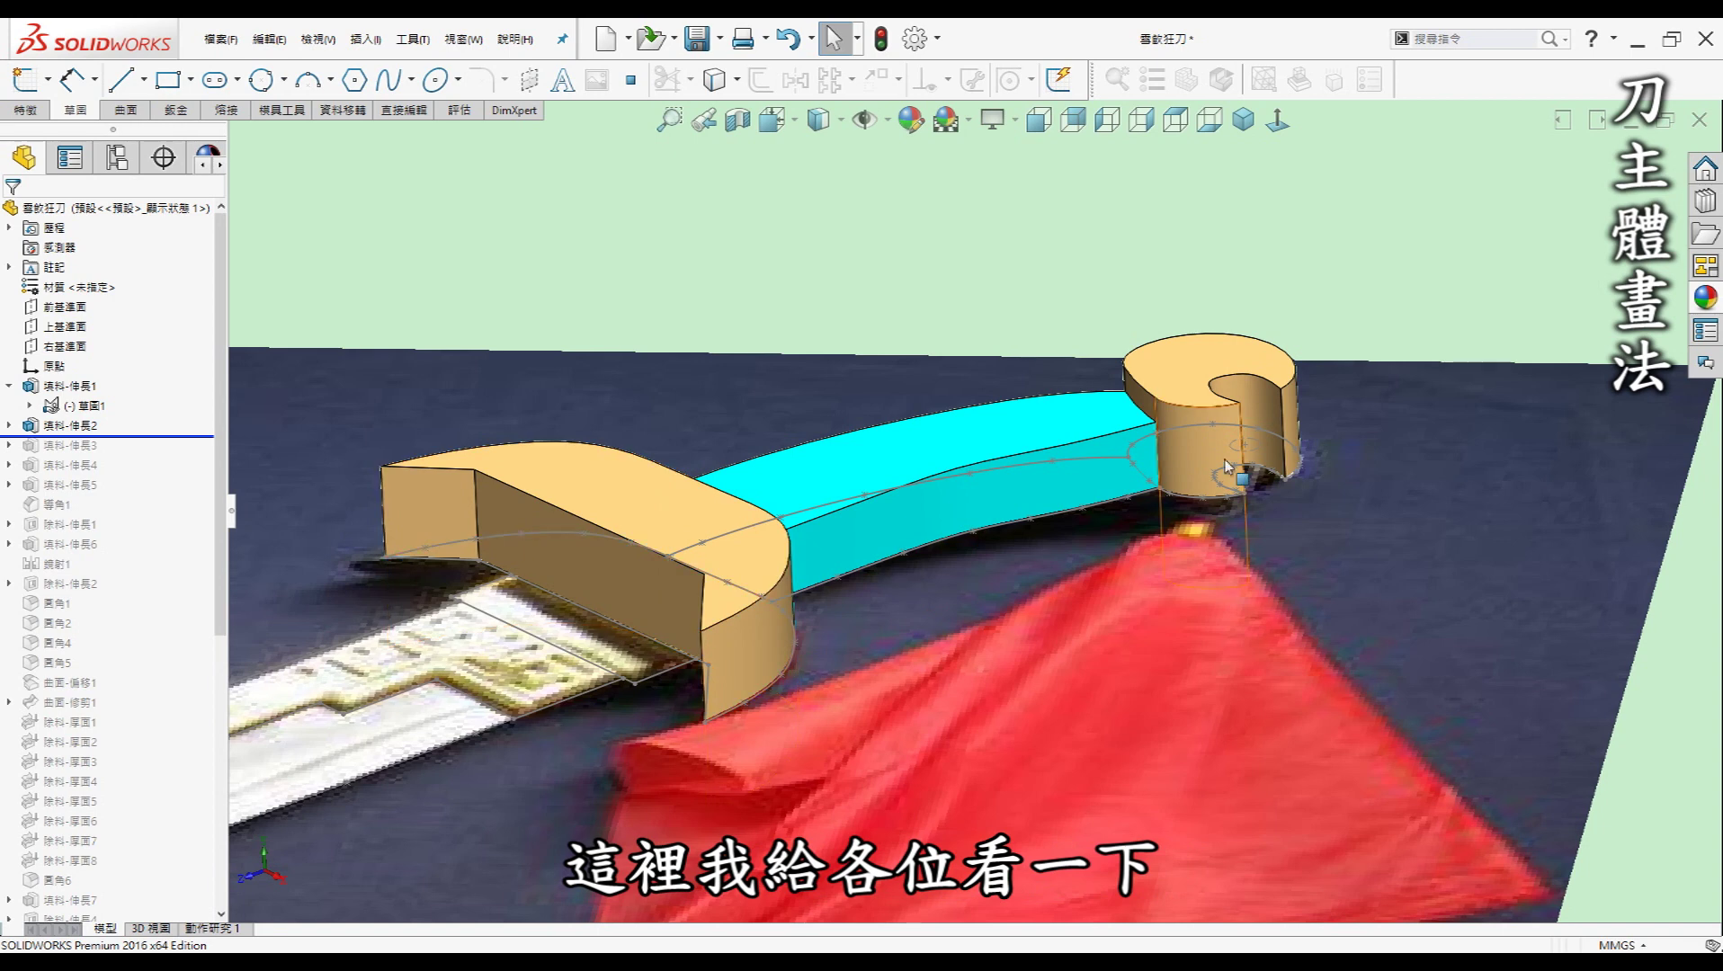
{"action": "left_click", "coordinate": [1246, 516]}
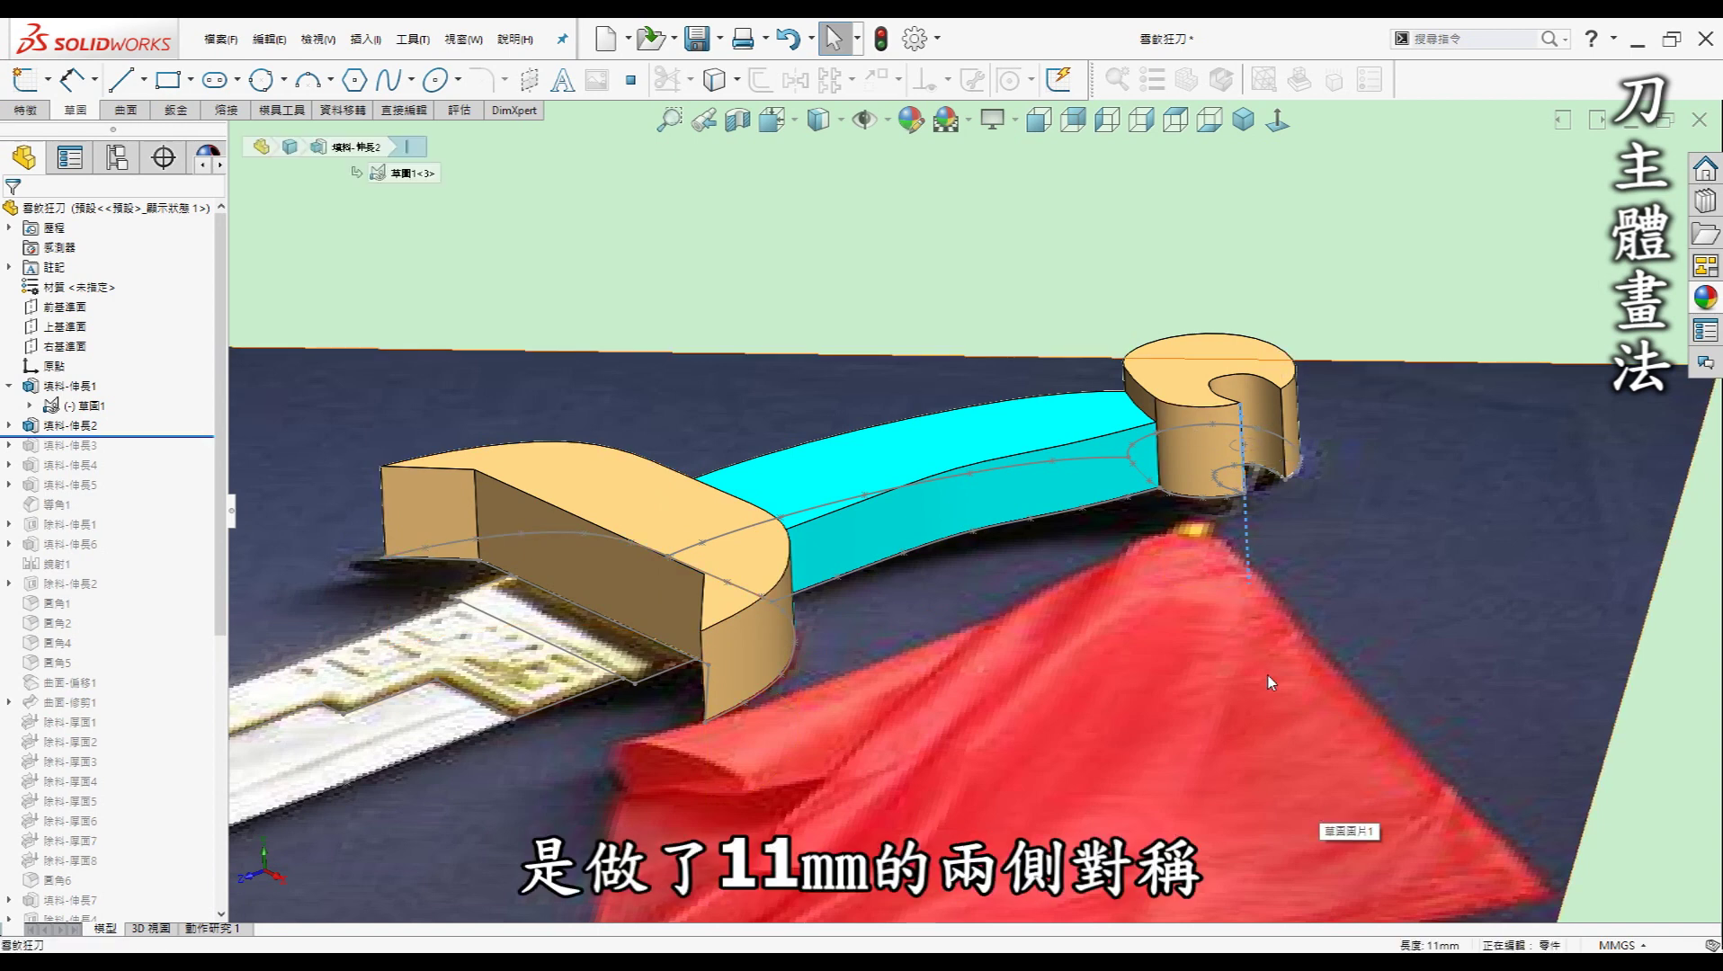
{"action": "scroll", "coordinate": [982, 521], "scroll_direction": "up", "scroll_amount": 3}
{"action": "left_click", "coordinate": [1202, 351]}
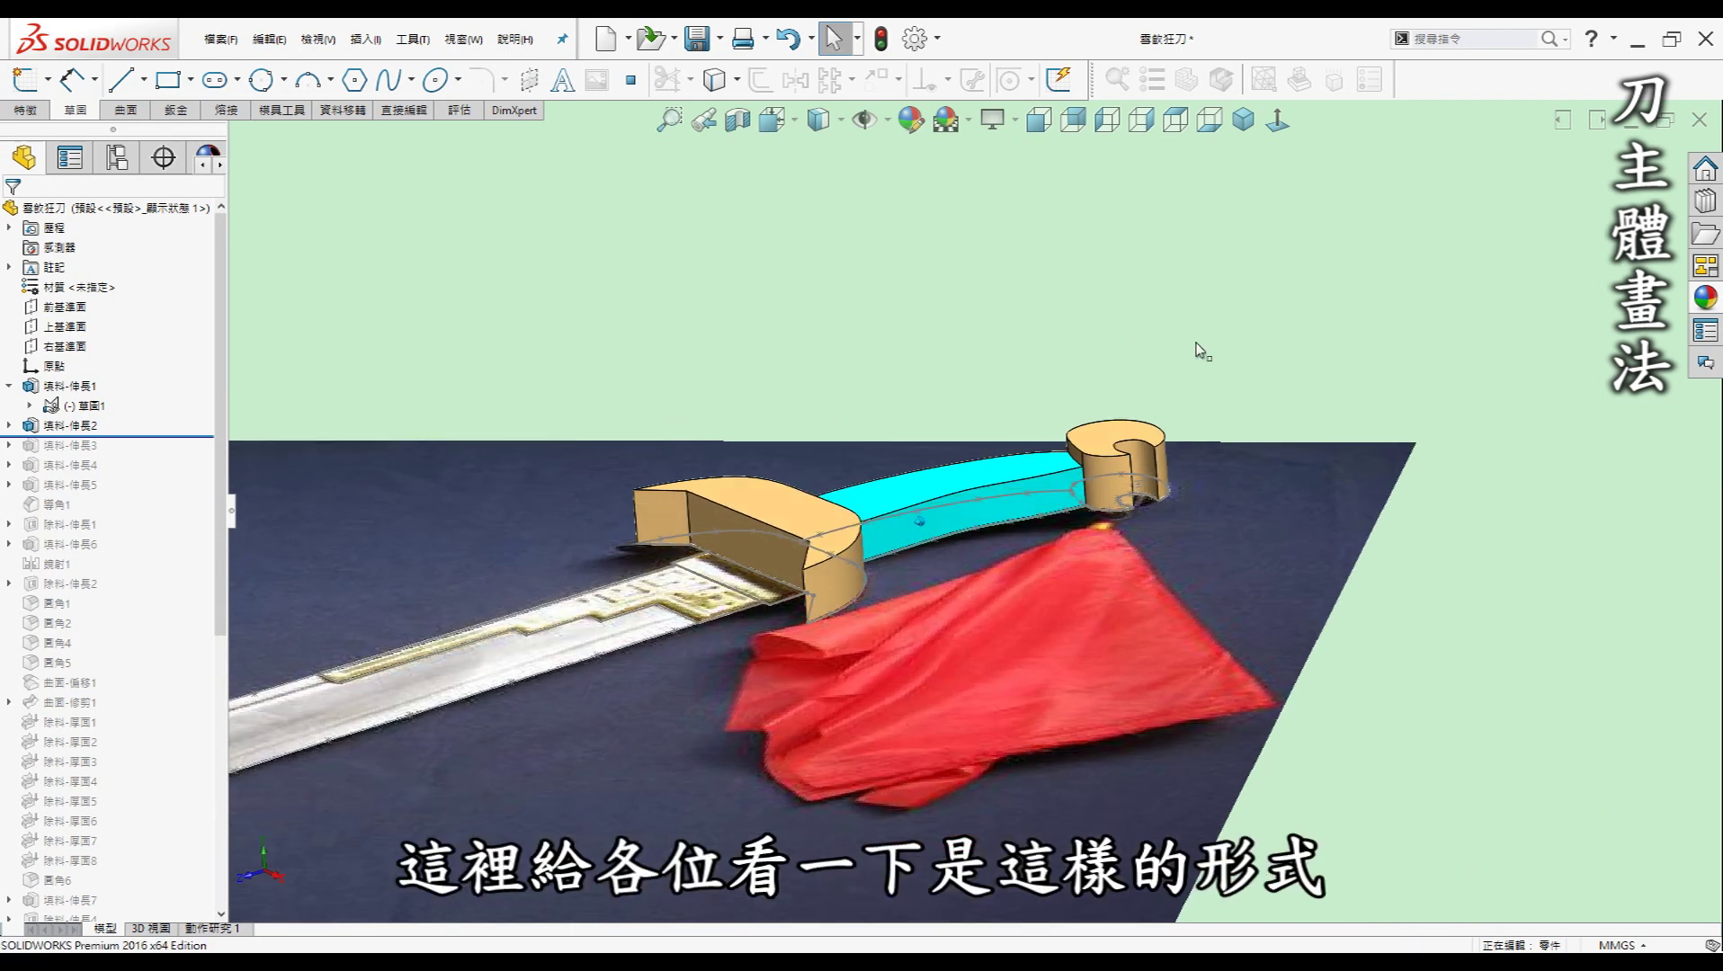
Roll forward to rebuild 填料-伸長3, the block projecting from the guard toward the blade.
{"action": "key", "text": "Up"}
{"action": "key", "text": "Up"}
{"action": "key", "text": "Up"}
{"action": "key", "text": "Up"}
{"action": "key", "text": "Up"}
{"action": "key", "text": "Up"}
{"action": "key", "text": "Up"}
{"action": "key", "text": "Up"}
{"action": "key", "text": "Up"}
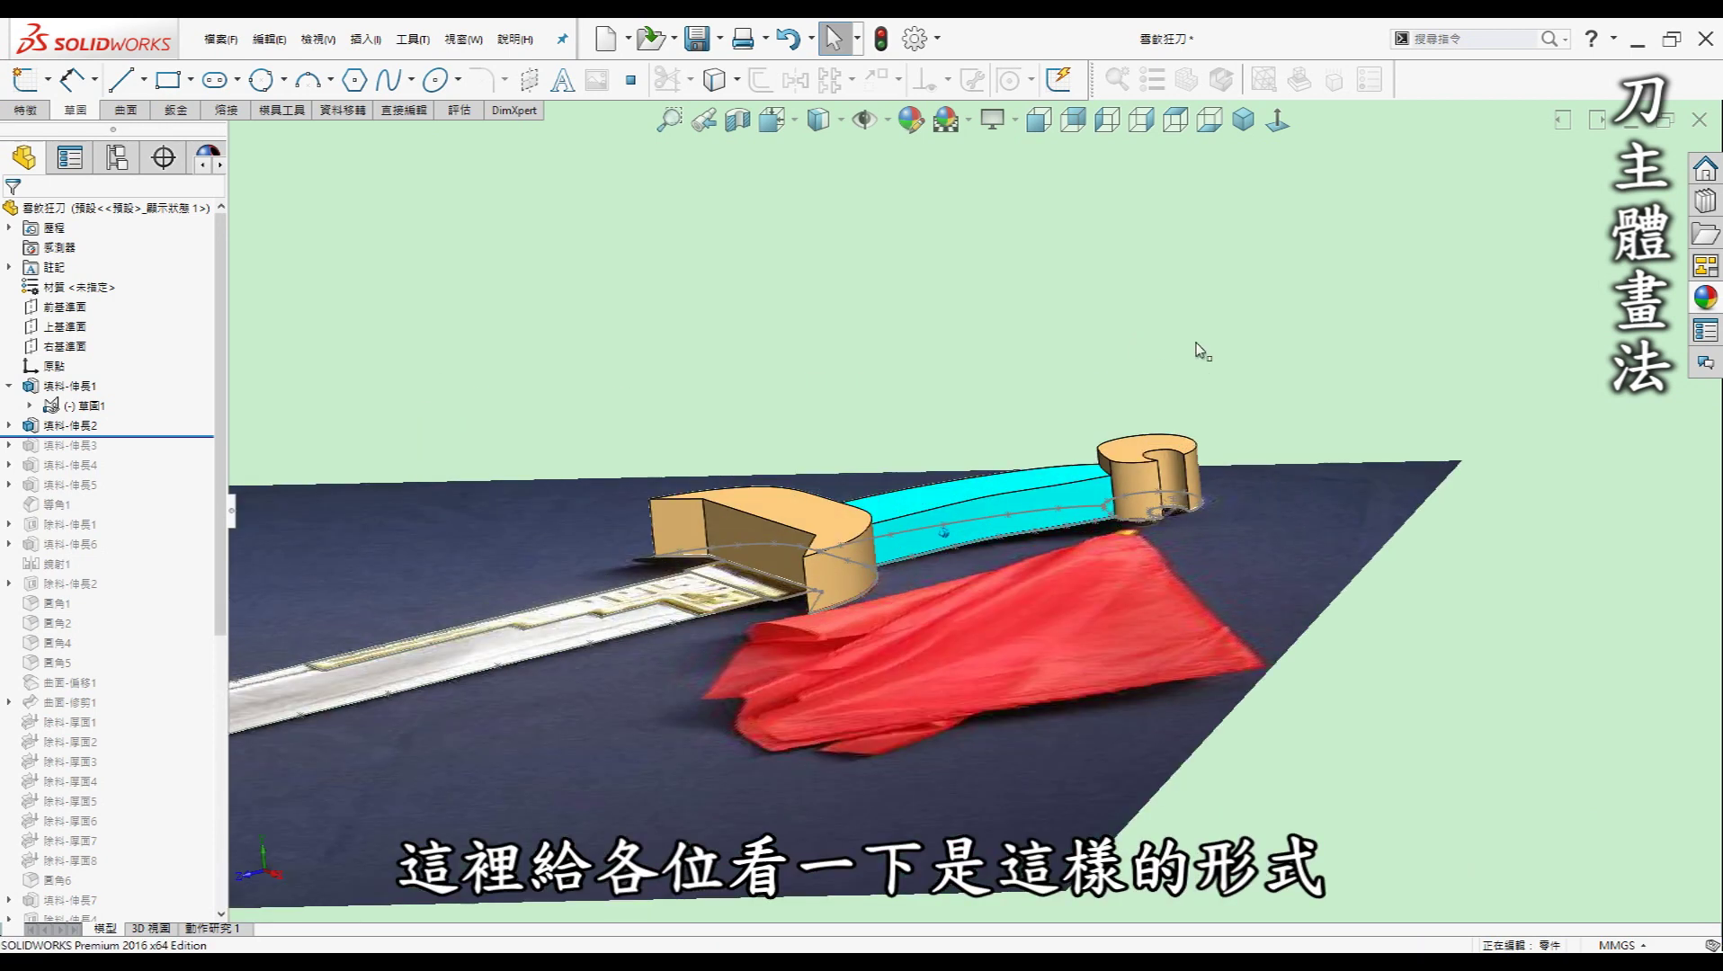
{"action": "key", "text": "Up"}
{"action": "key", "text": "Up"}
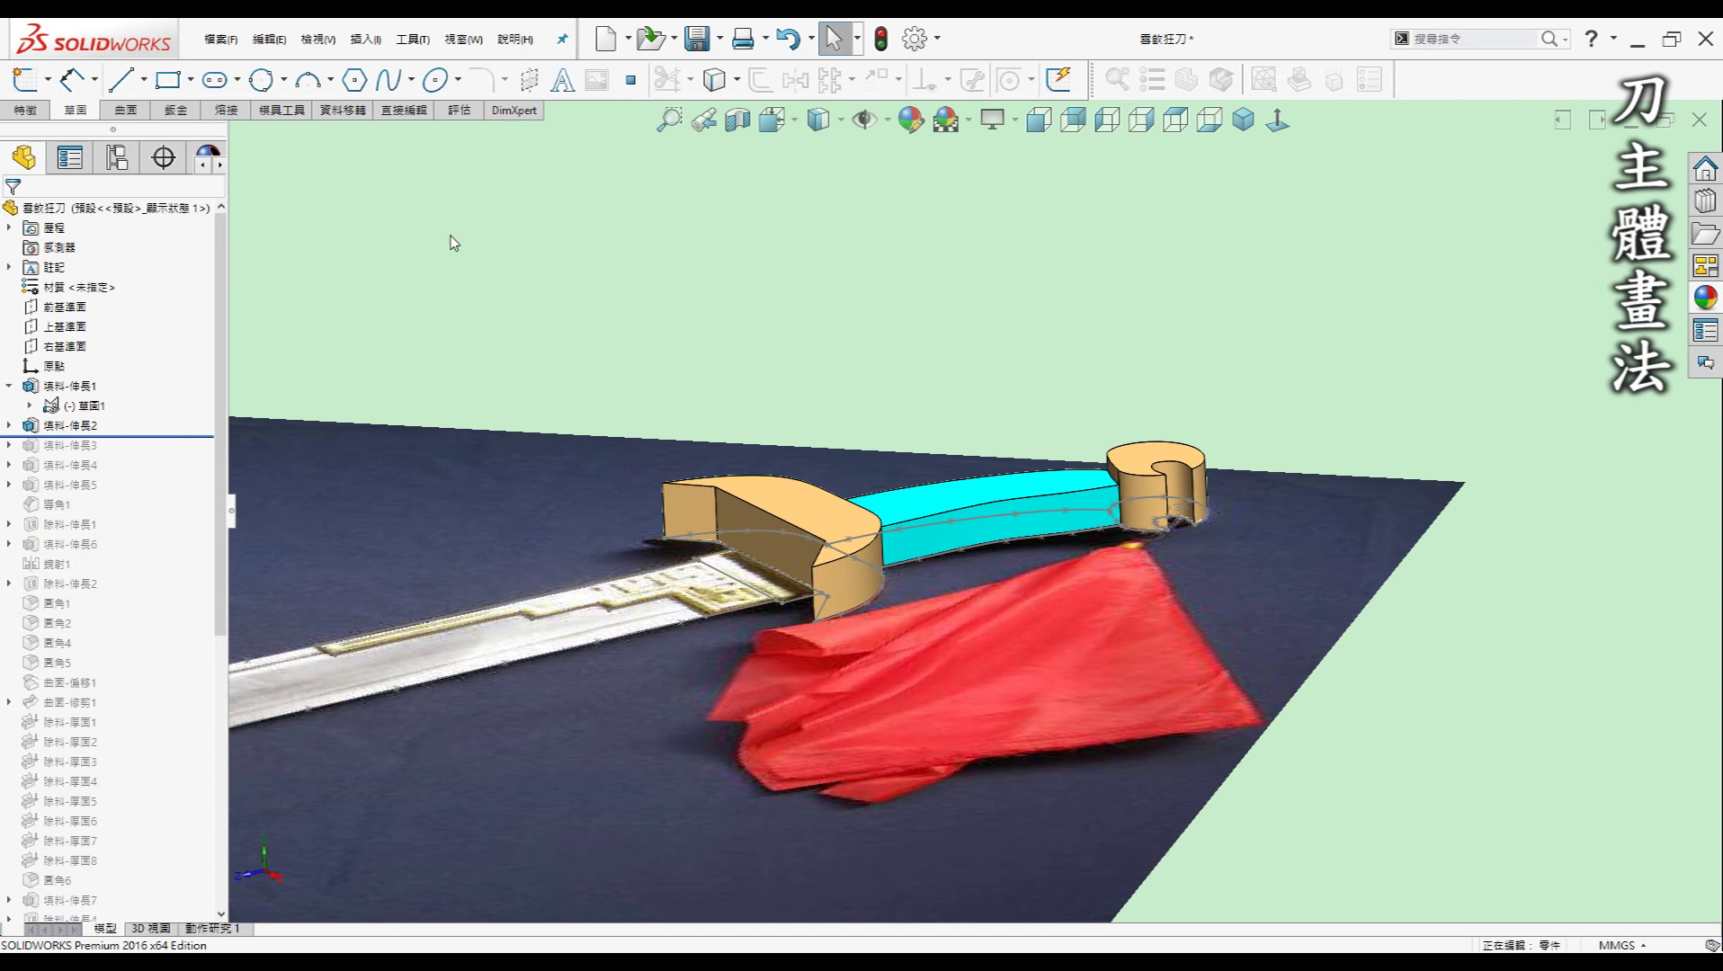
{"action": "key", "text": "Down"}
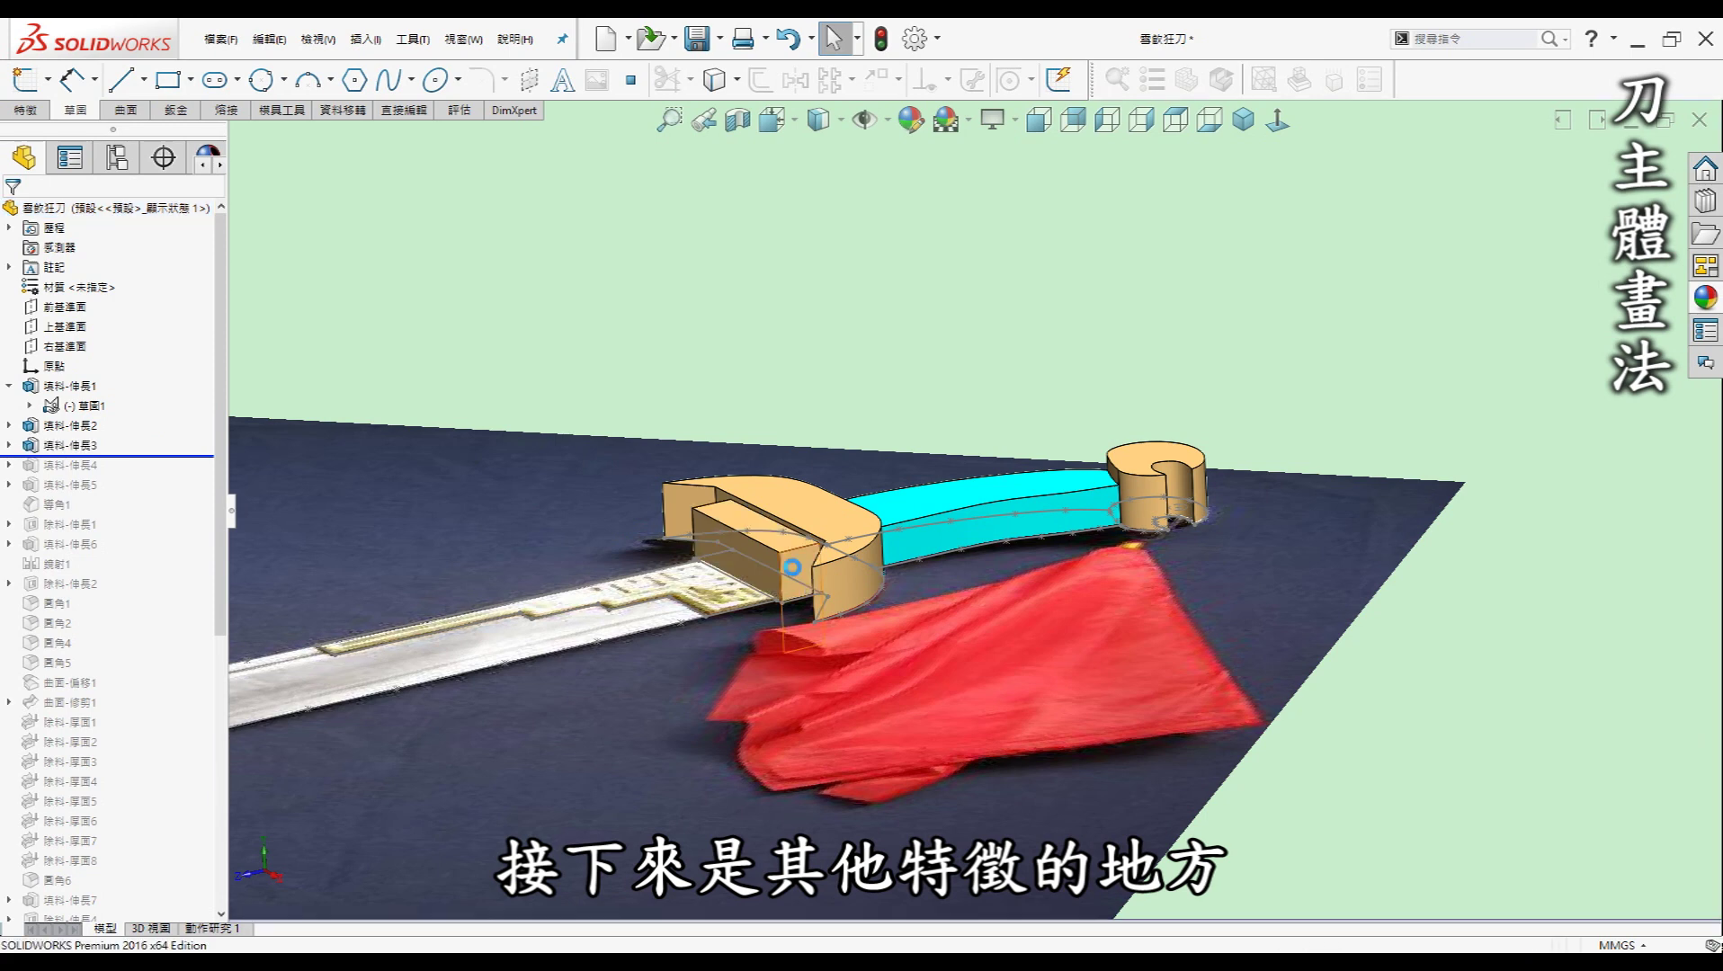
{"action": "key", "text": "z"}
{"action": "scroll", "coordinate": [853, 564], "scroll_direction": "down", "scroll_amount": 5}
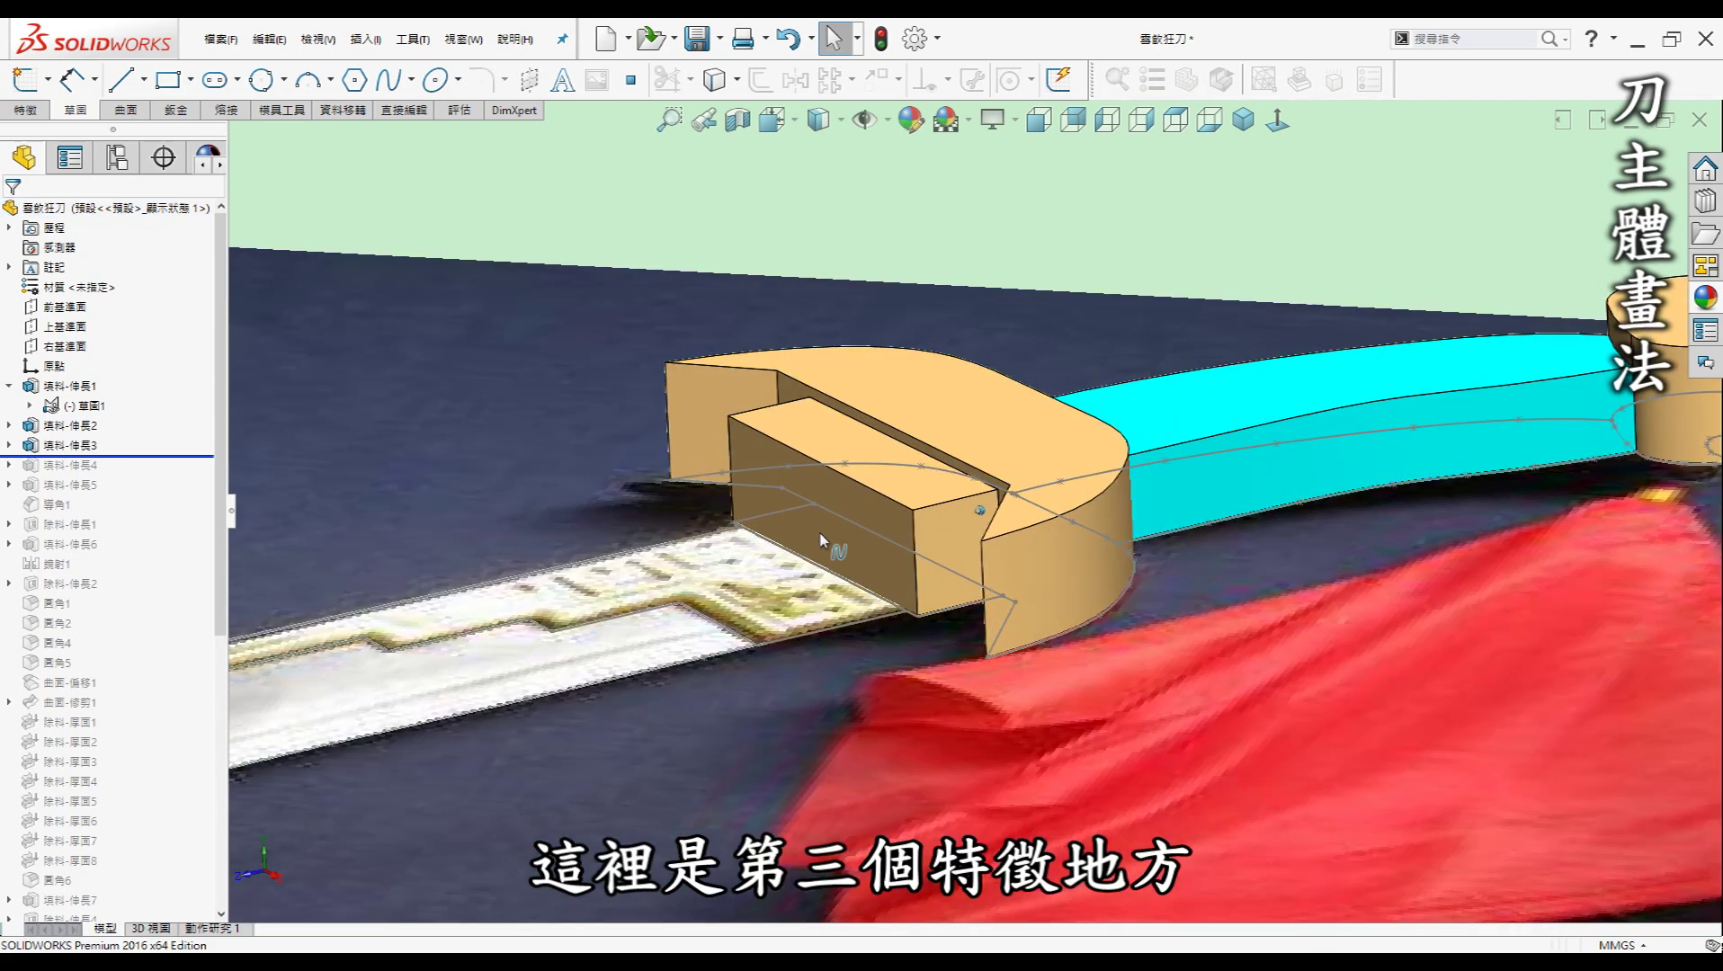
{"action": "left_click", "coordinate": [1011, 552]}
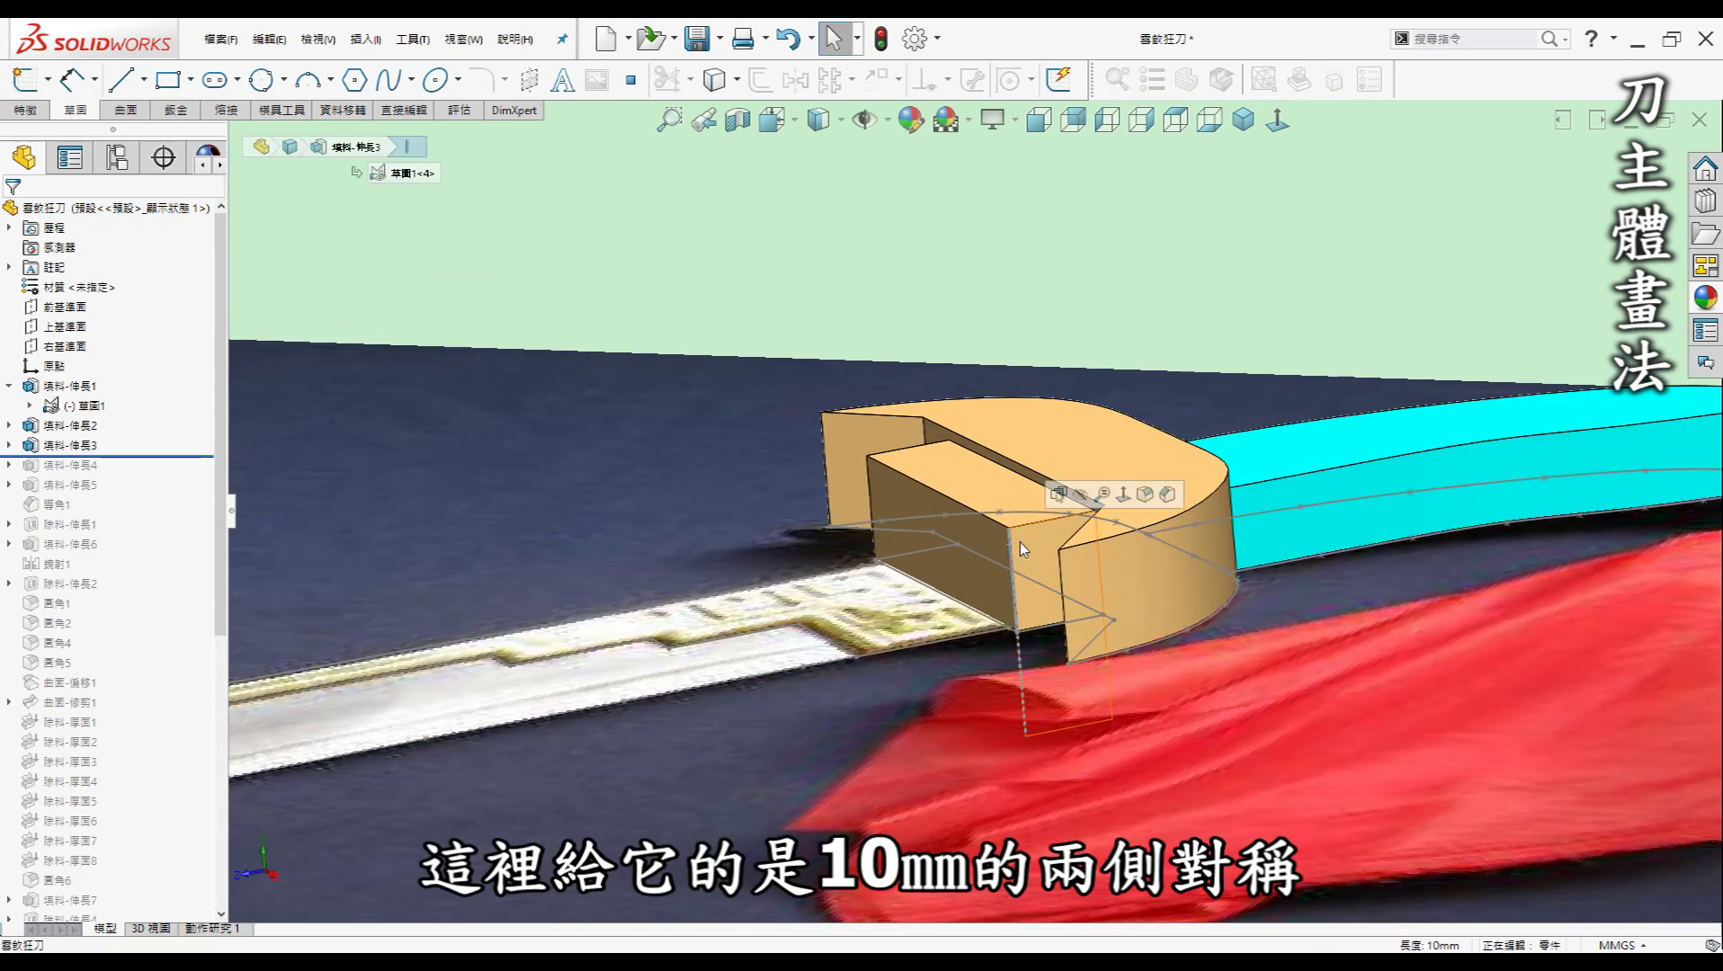
{"action": "scroll", "coordinate": [1011, 585], "scroll_direction": "up", "scroll_amount": 3}
{"action": "mouse_move", "coordinate": [1011, 584]}
{"action": "middle_mouse_down"}
{"action": "mouse_move", "coordinate": [1013, 648]}
{"action": "mouse_move", "coordinate": [996, 514]}
{"action": "middle_mouse_up"}
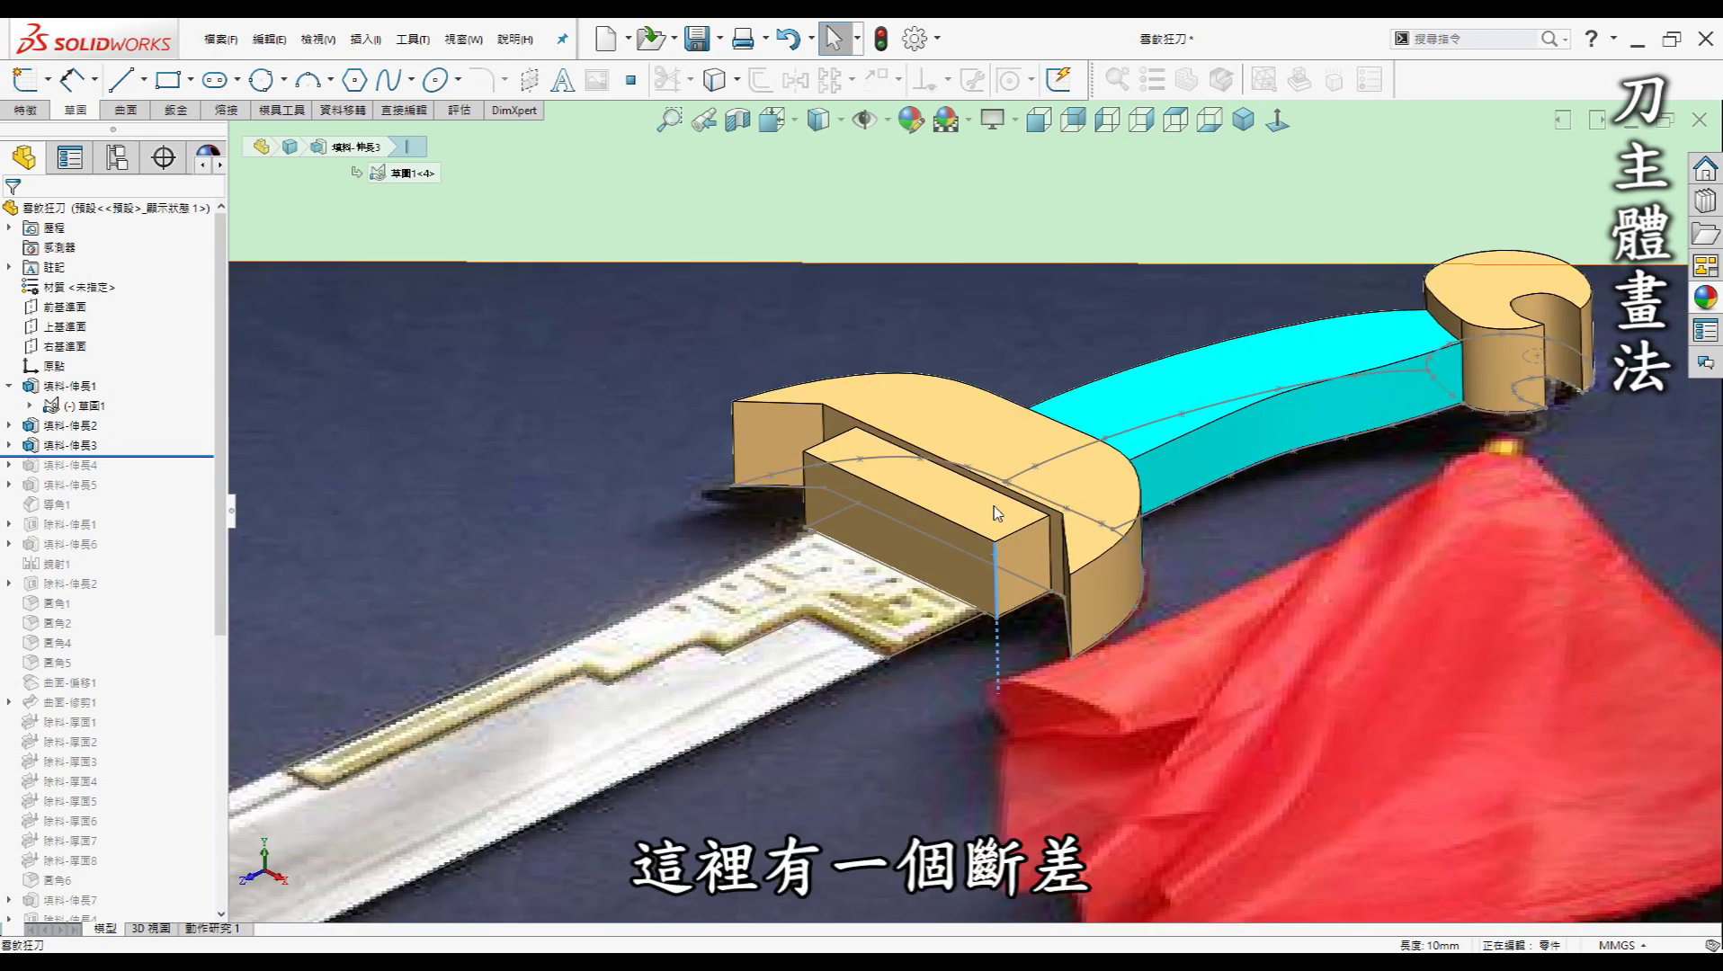
{"action": "left_click_drag", "start_coordinate": [177, 456], "coordinate": [166, 471]}
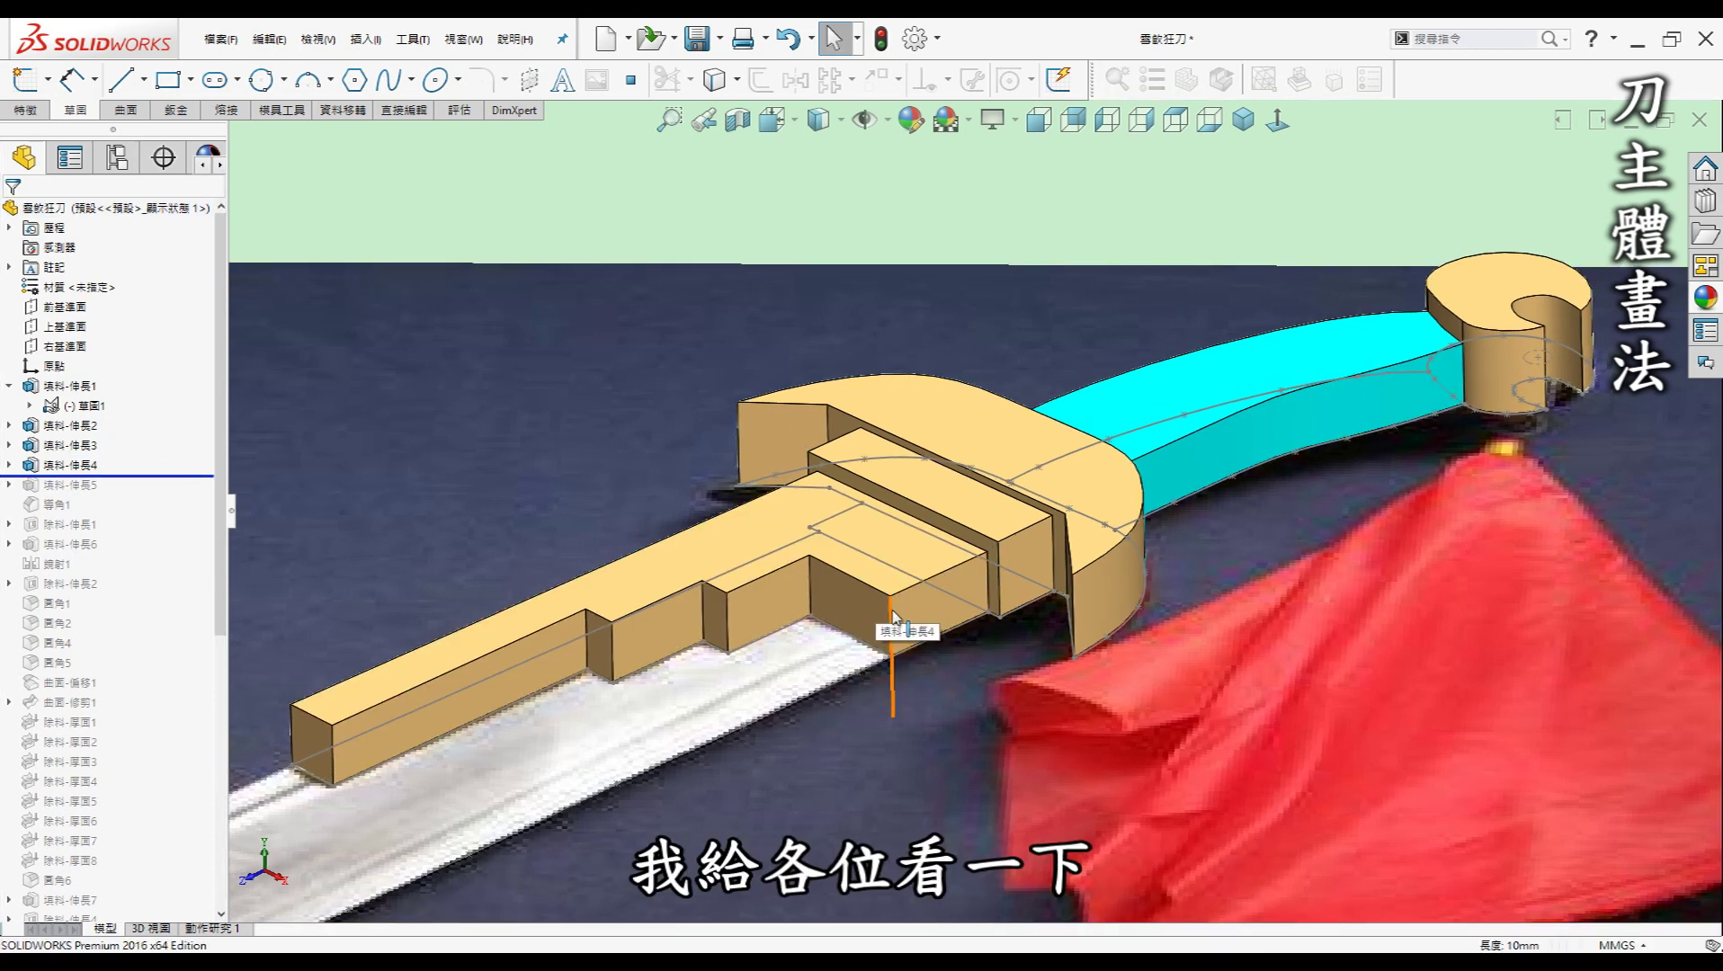
{"action": "left_click", "coordinate": [892, 614]}
{"action": "key", "text": "ctrl+8"}
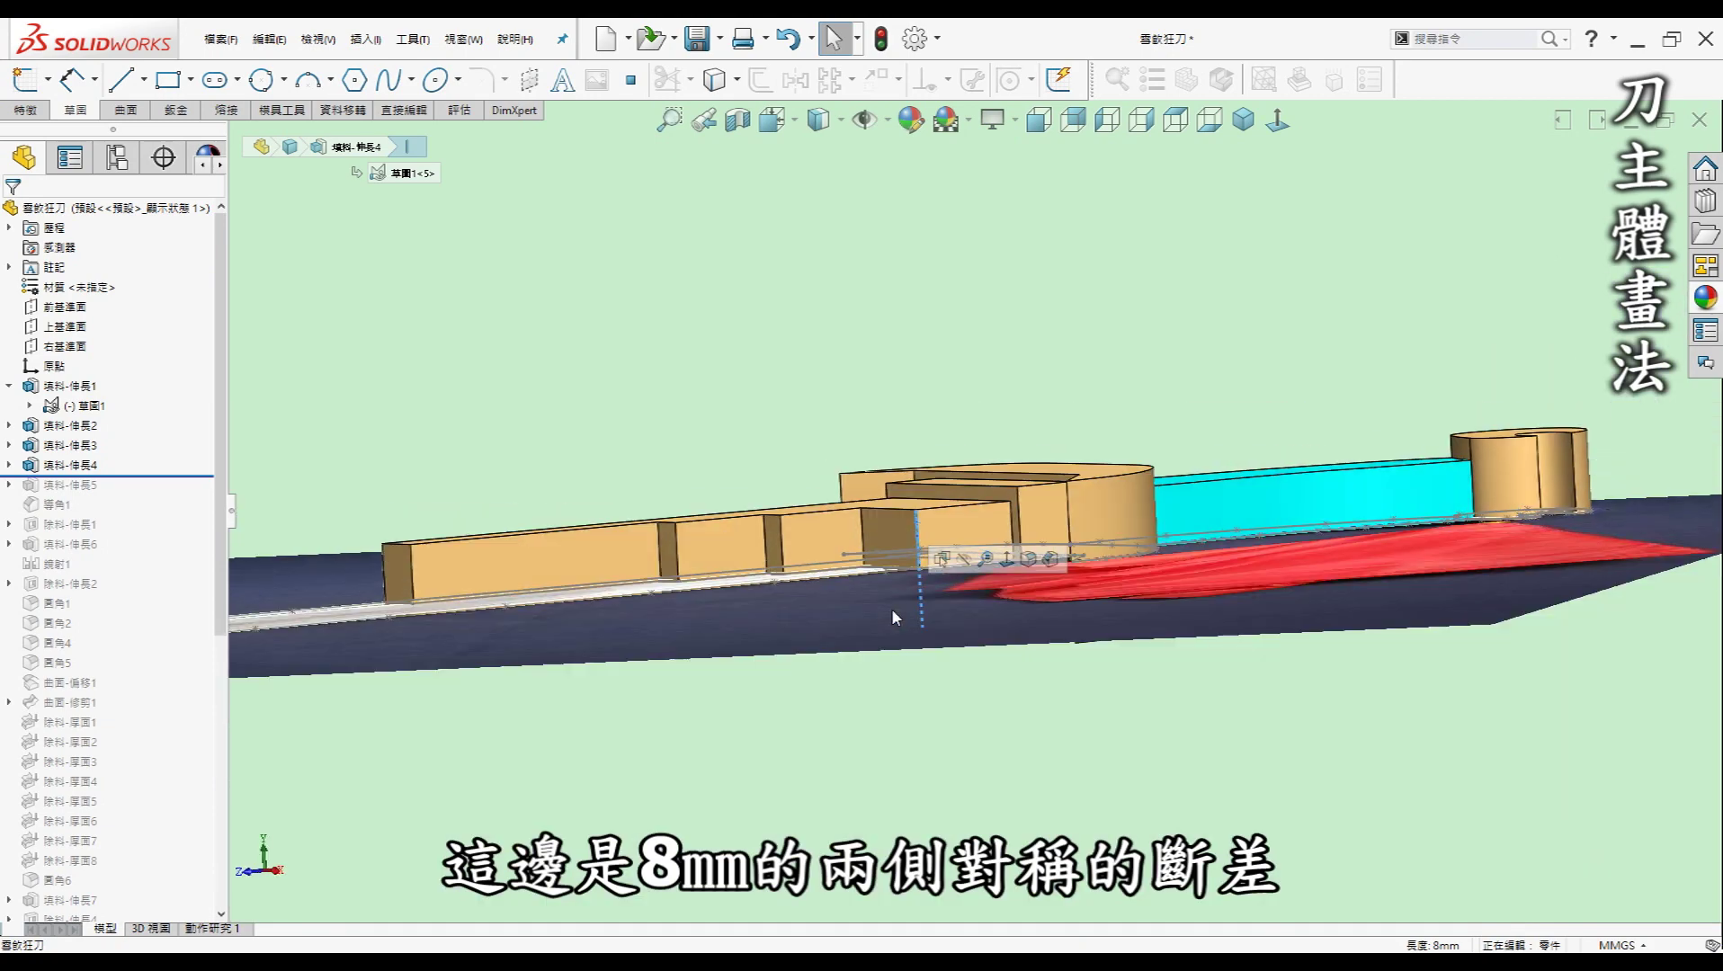
{"action": "key", "text": "ctrl+shift+z"}
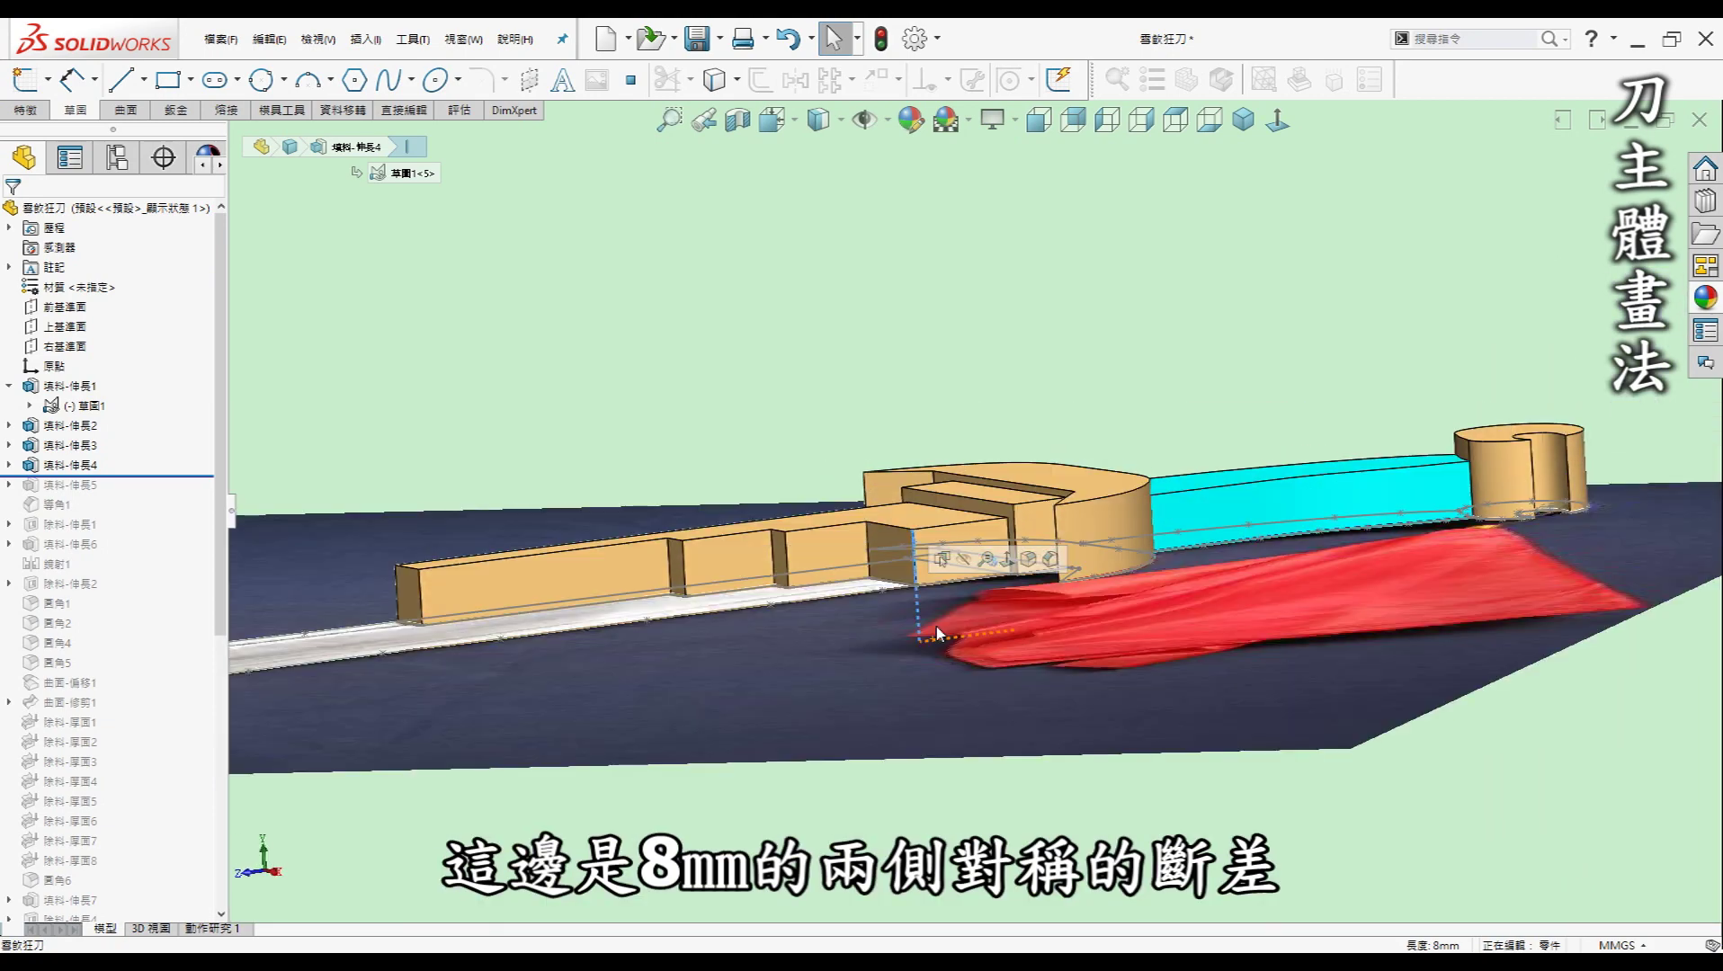
{"action": "key", "text": "ctrl+shift+z"}
{"action": "key", "text": "ctrl+shift+z"}
{"action": "key", "text": "ctrl+shift+z"}
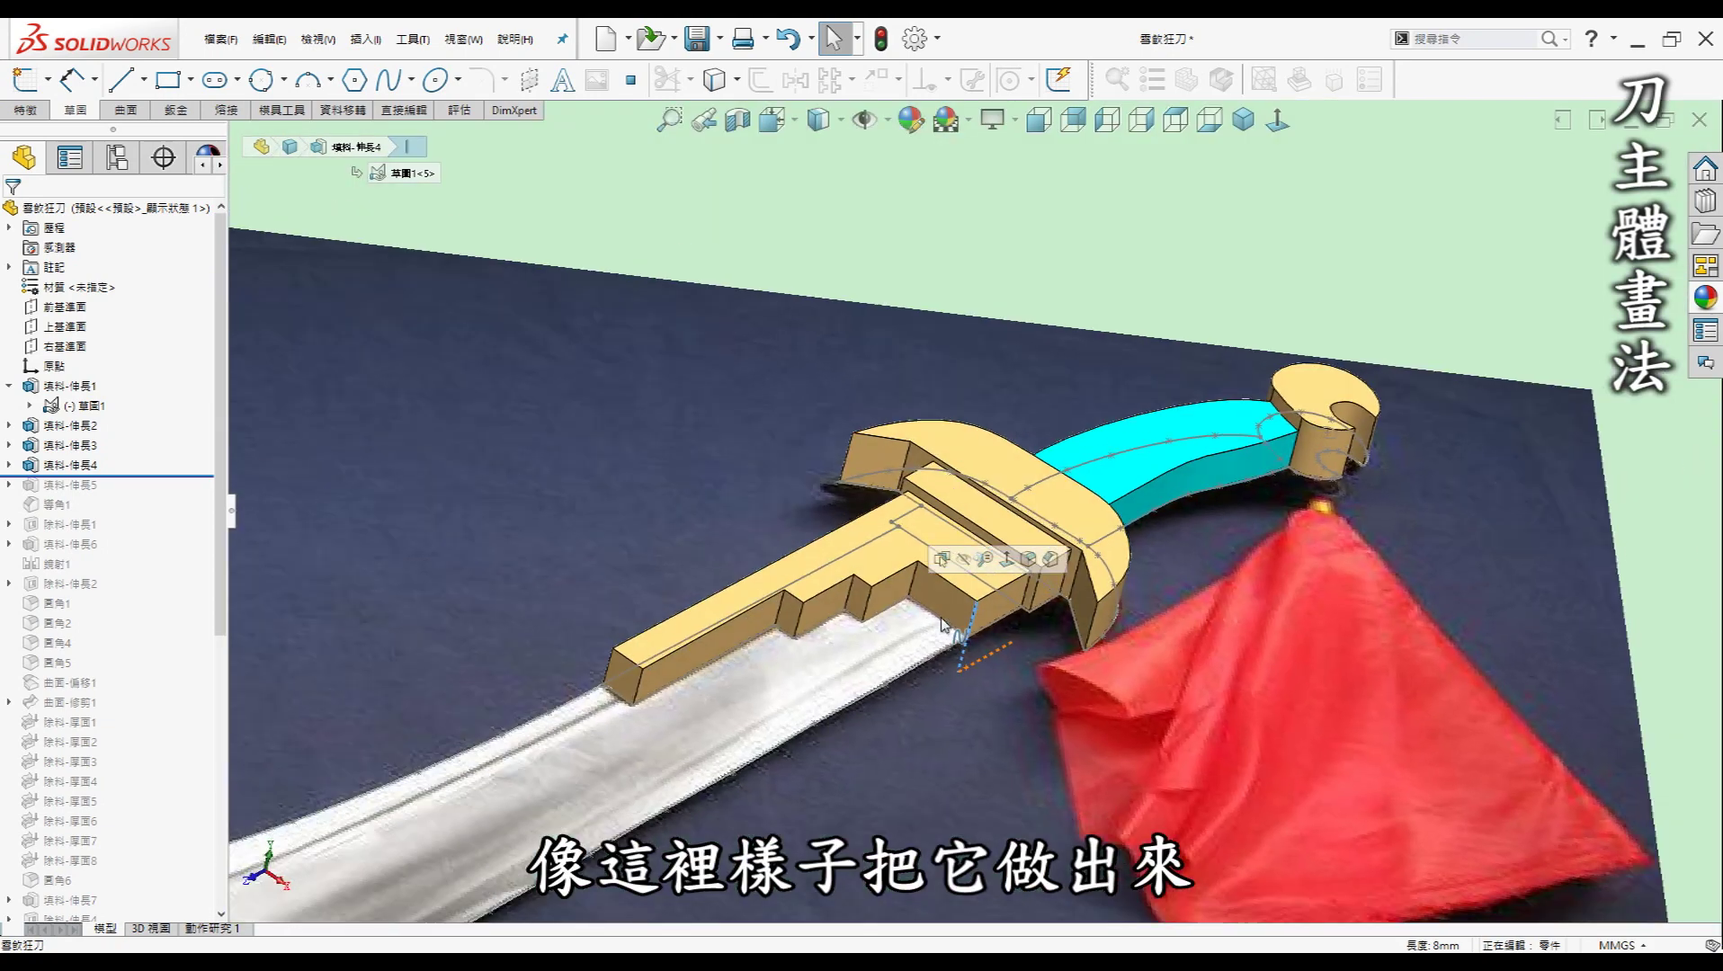
{"action": "key", "text": "ctrl+shift+z"}
{"action": "key", "text": "ctrl+shift+z"}
{"action": "key", "text": "ctrl+shift+z"}
{"action": "key", "text": "ctrl+shift+z"}
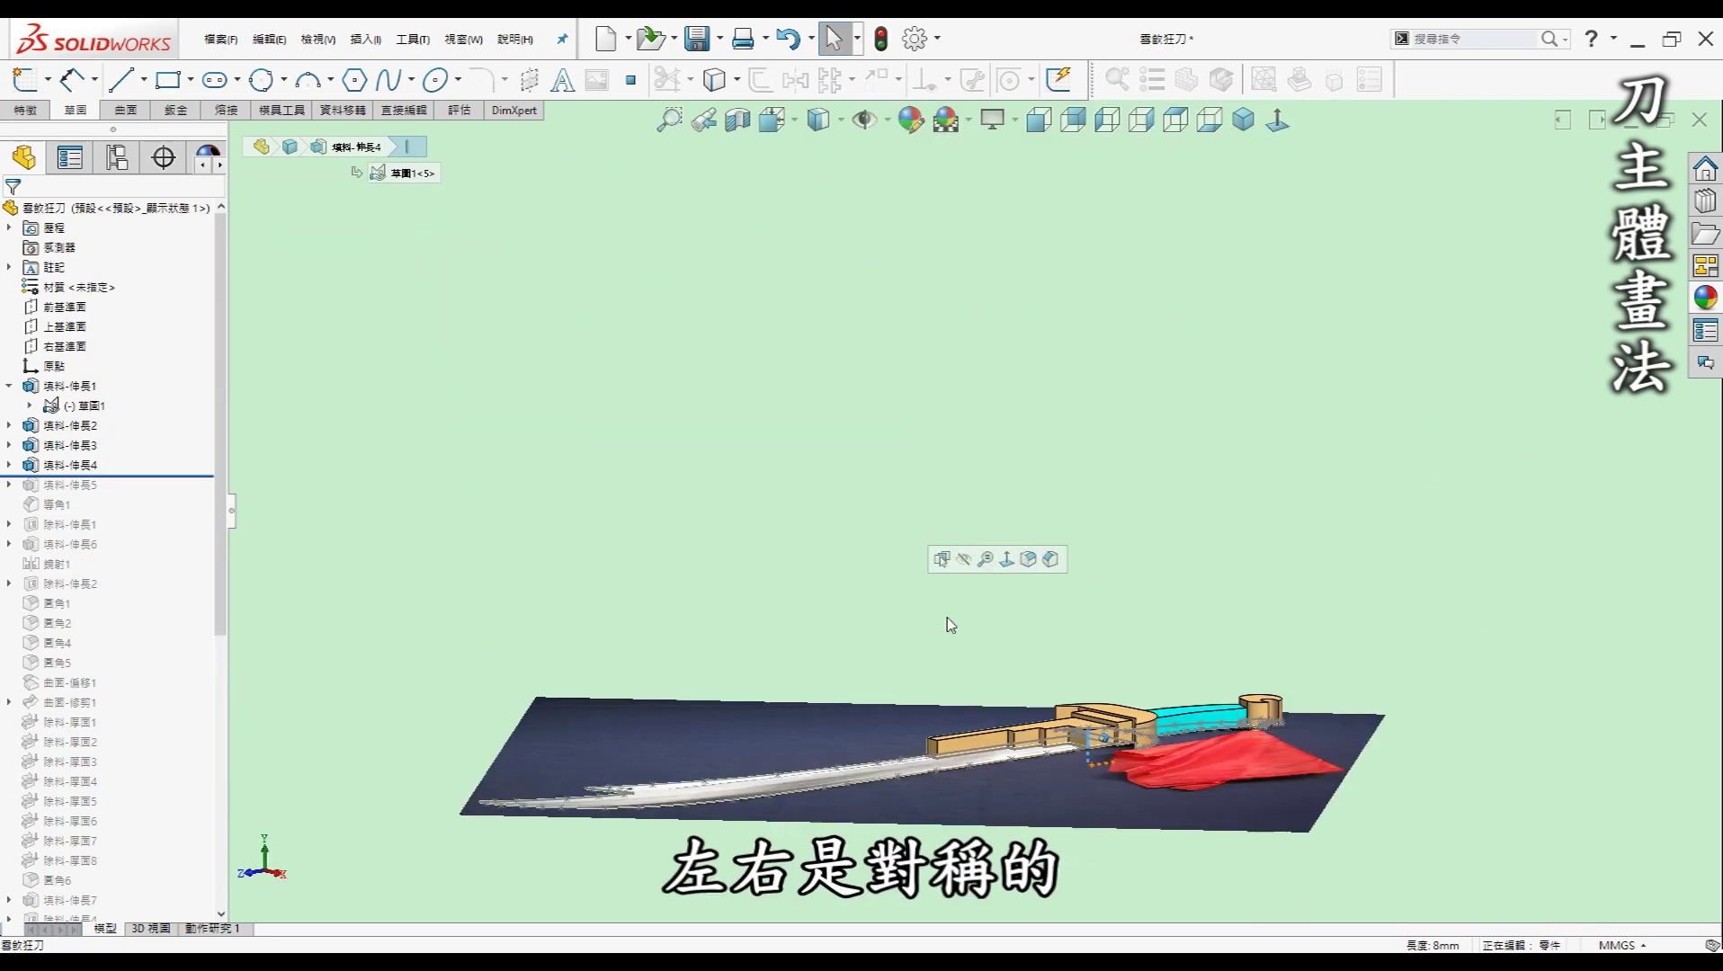
{"action": "key", "text": "ctrl+shift+z"}
{"action": "key", "text": "ctrl+shift+z"}
{"action": "key", "text": "ctrl+shift+z"}
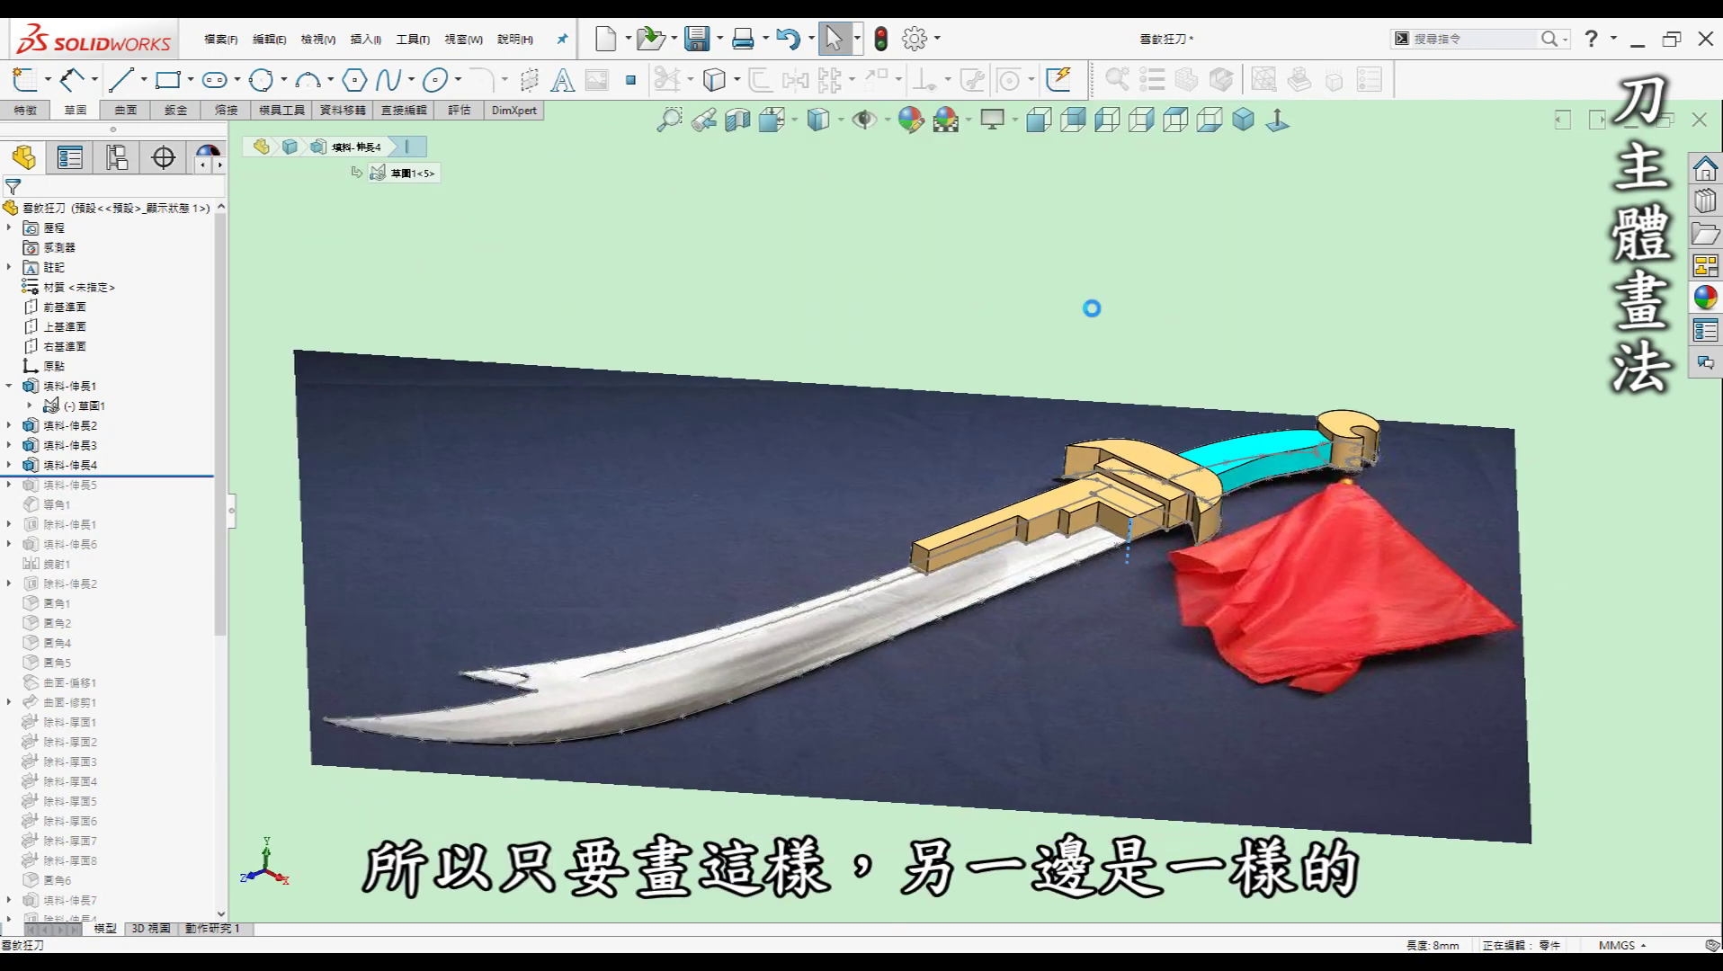
{"action": "key", "text": "ctrl+shift+z"}
{"action": "key", "text": "ctrl+shift+z"}
{"action": "key", "text": "ctrl+shift+z"}
{"action": "key", "text": "ctrl+shift+z"}
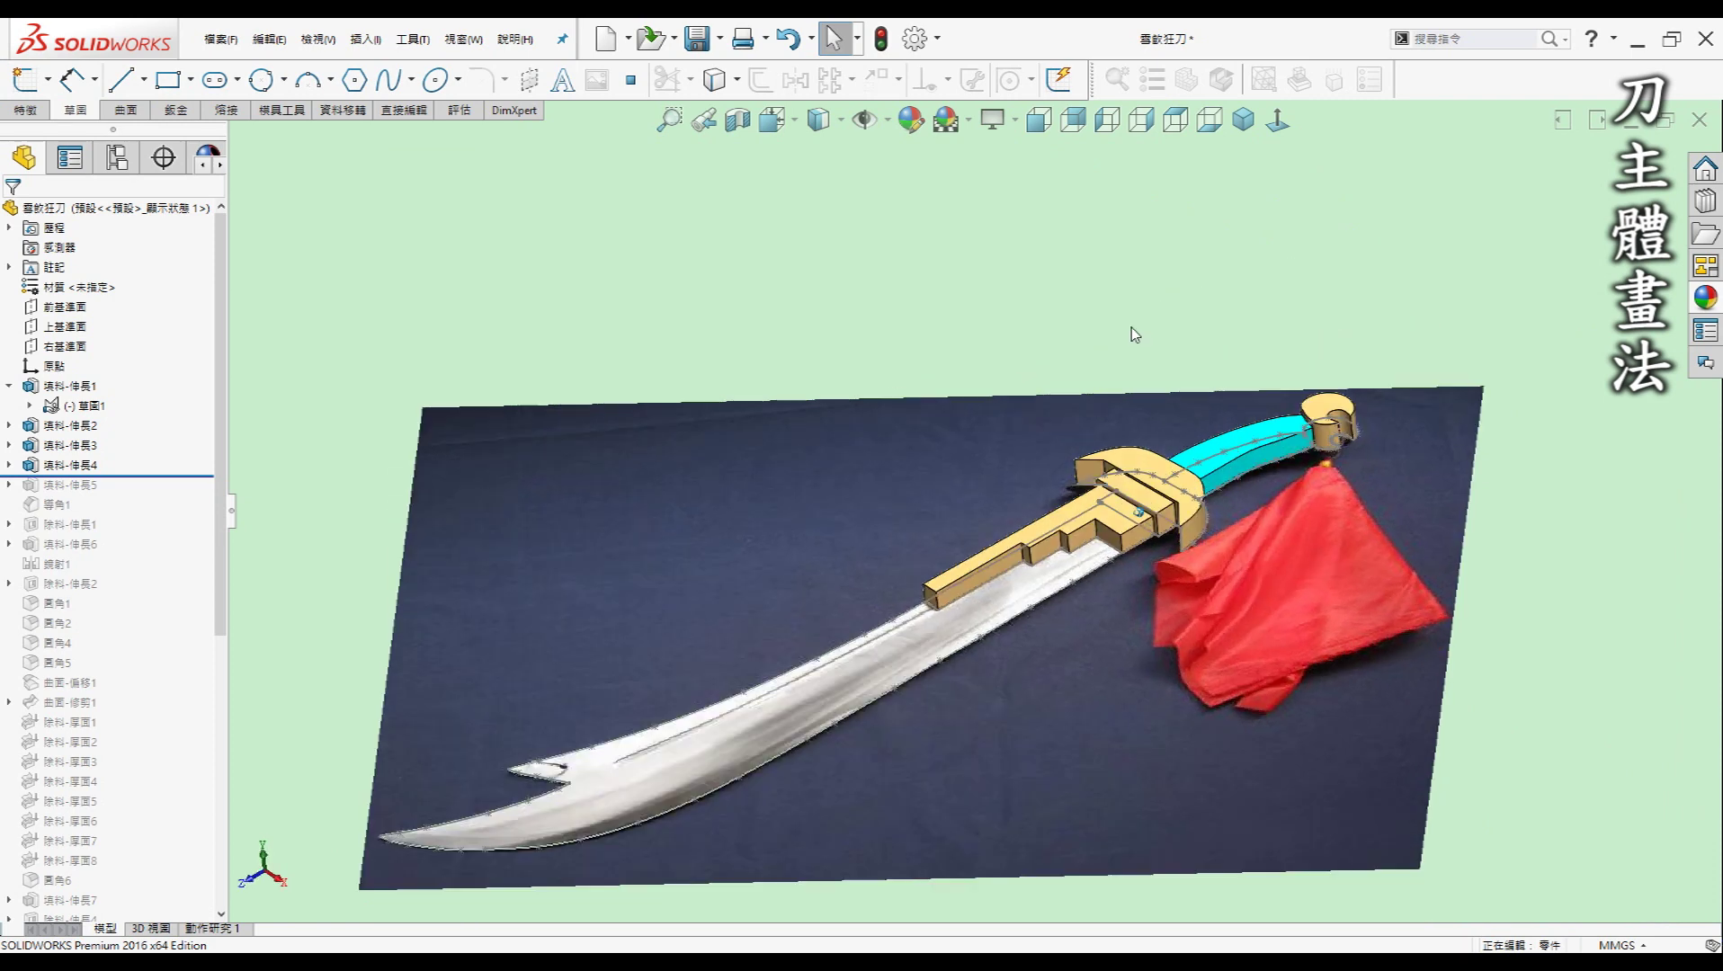
{"action": "key", "text": "ctrl+shift+z"}
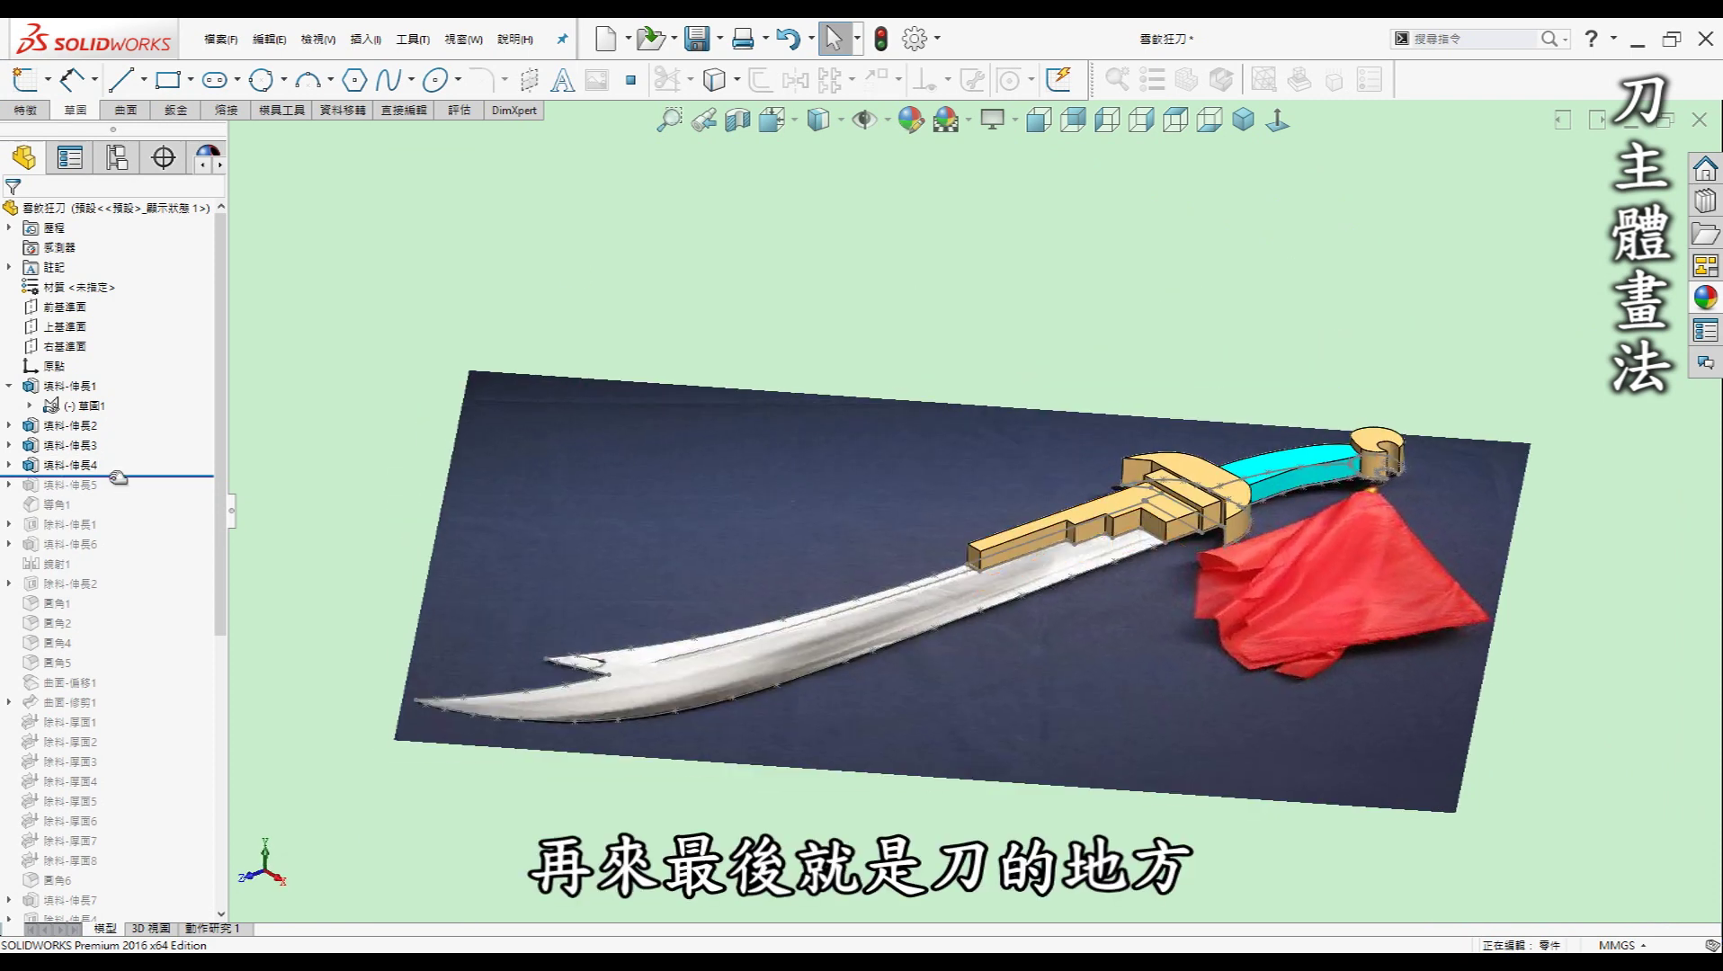
Roll forward to 填料-伸長5 and inspect the 5 mm curved blade edge-on.
{"action": "left_click_drag", "start_coordinate": [117, 478], "coordinate": [123, 495]}
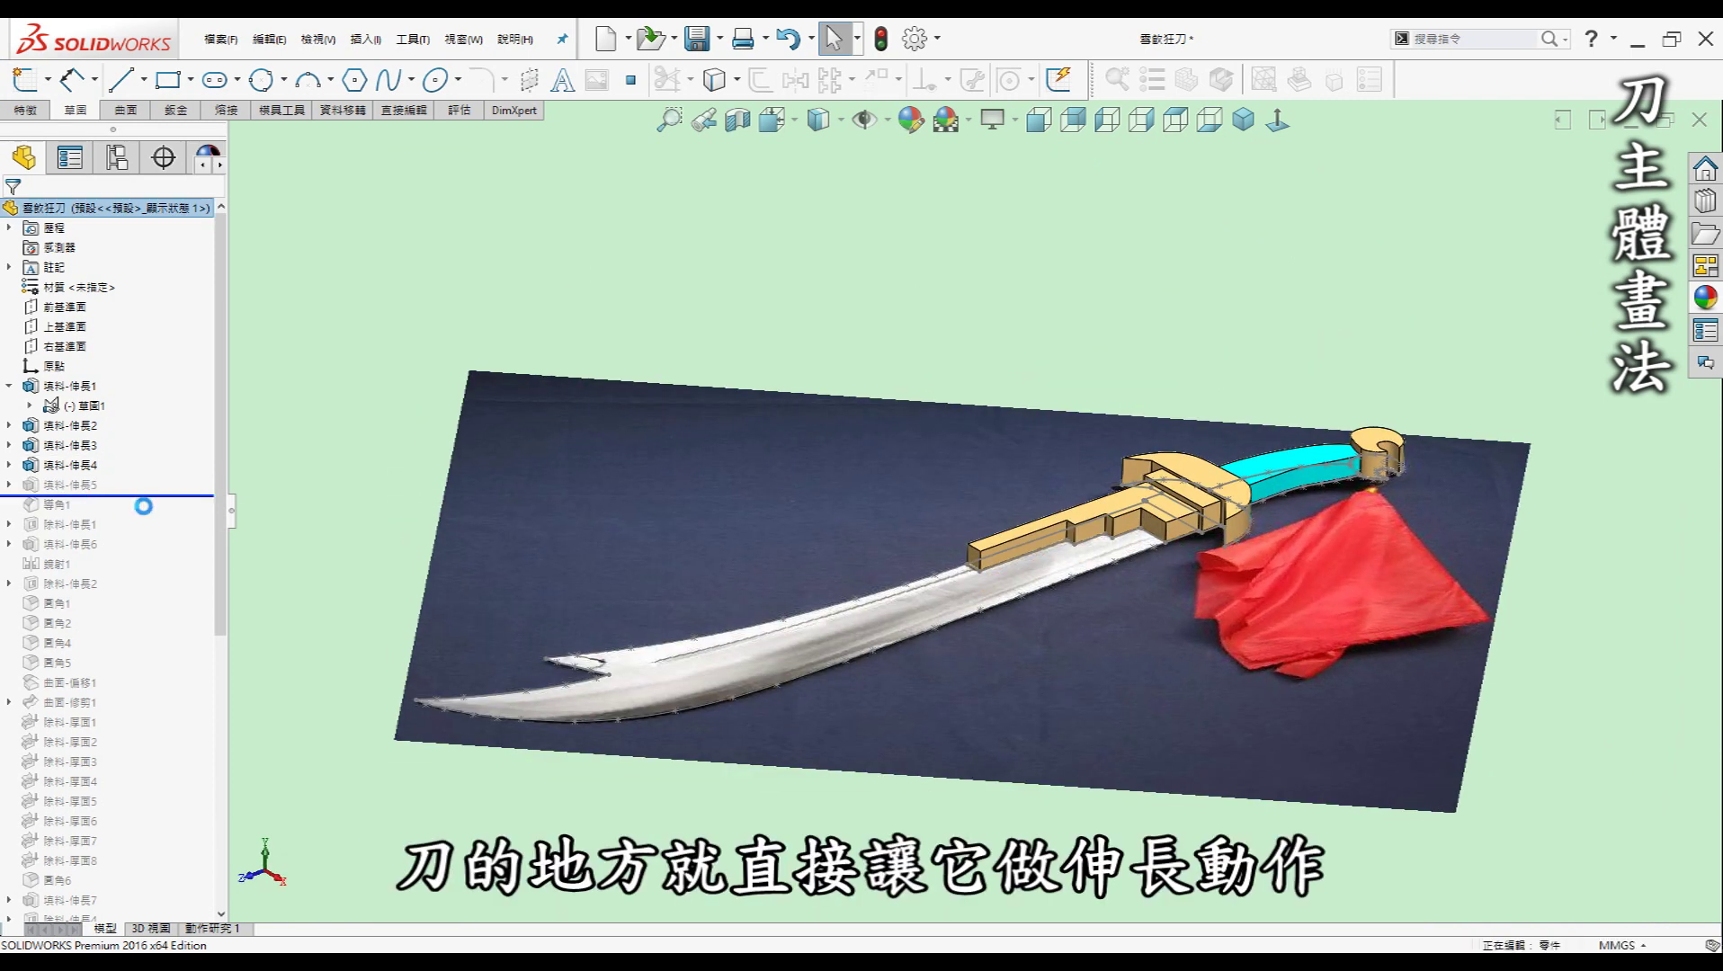
{"action": "scroll", "coordinate": [1043, 507], "scroll_direction": "down", "scroll_amount": 2}
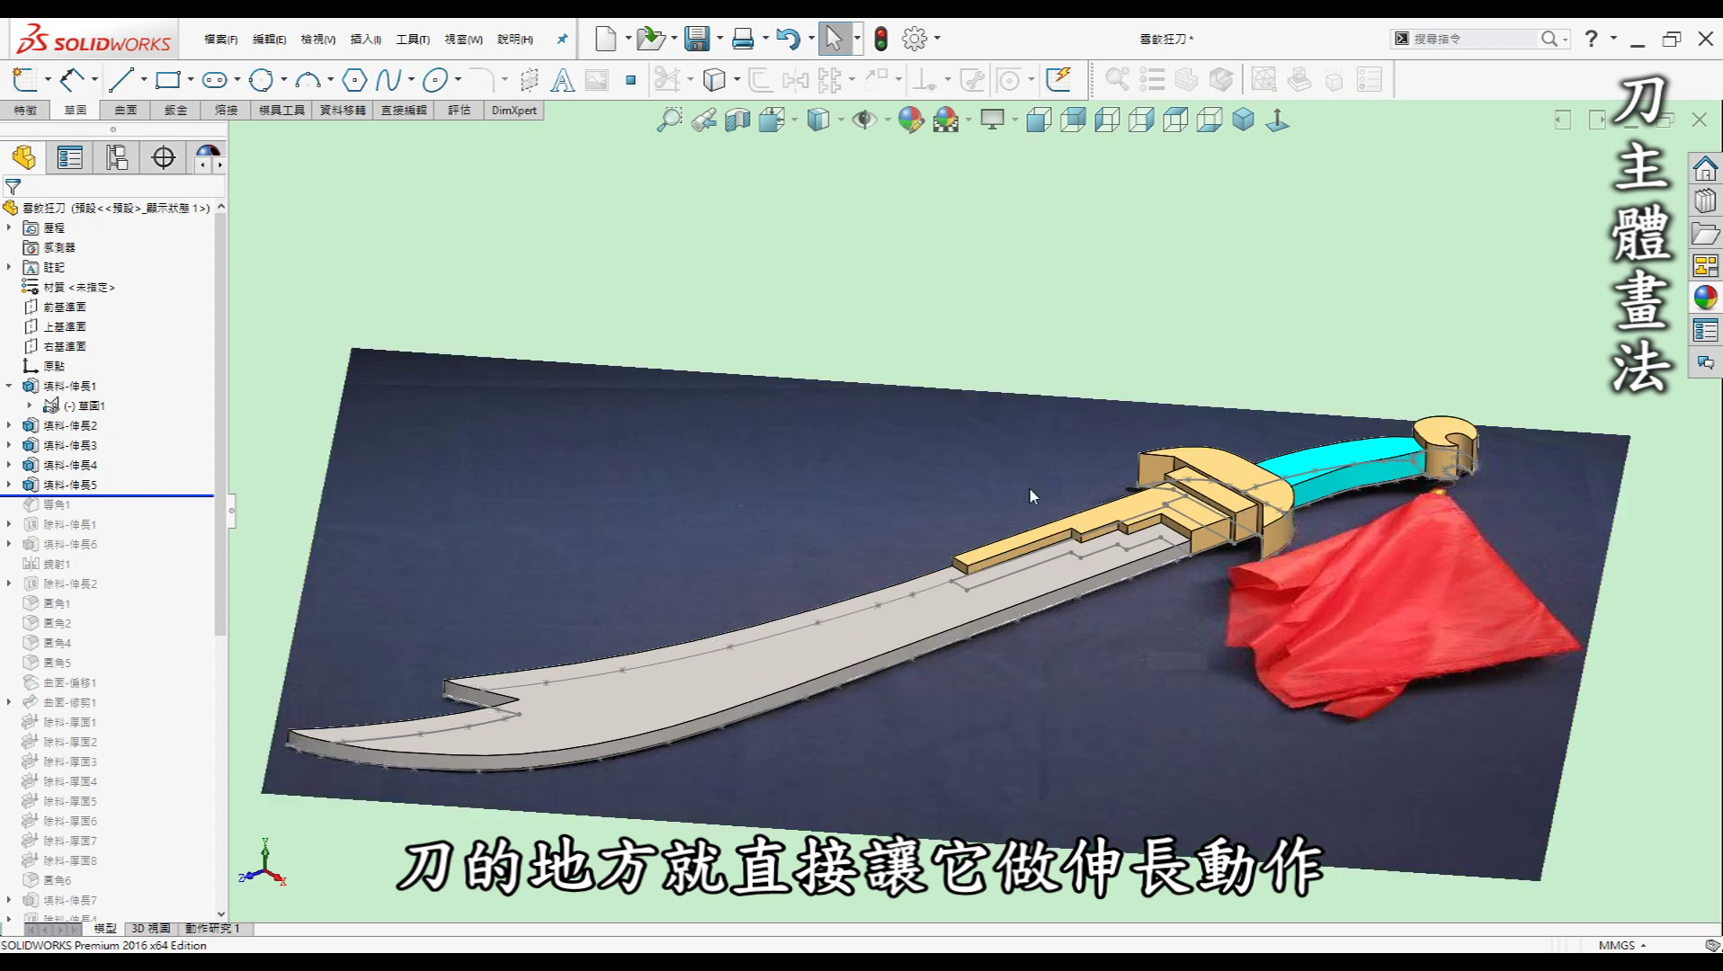
{"action": "scroll", "coordinate": [1043, 508], "scroll_direction": "down", "scroll_amount": 3}
{"action": "middle_click_drag", "start_coordinate": [1042, 507], "coordinate": [1285, 612]}
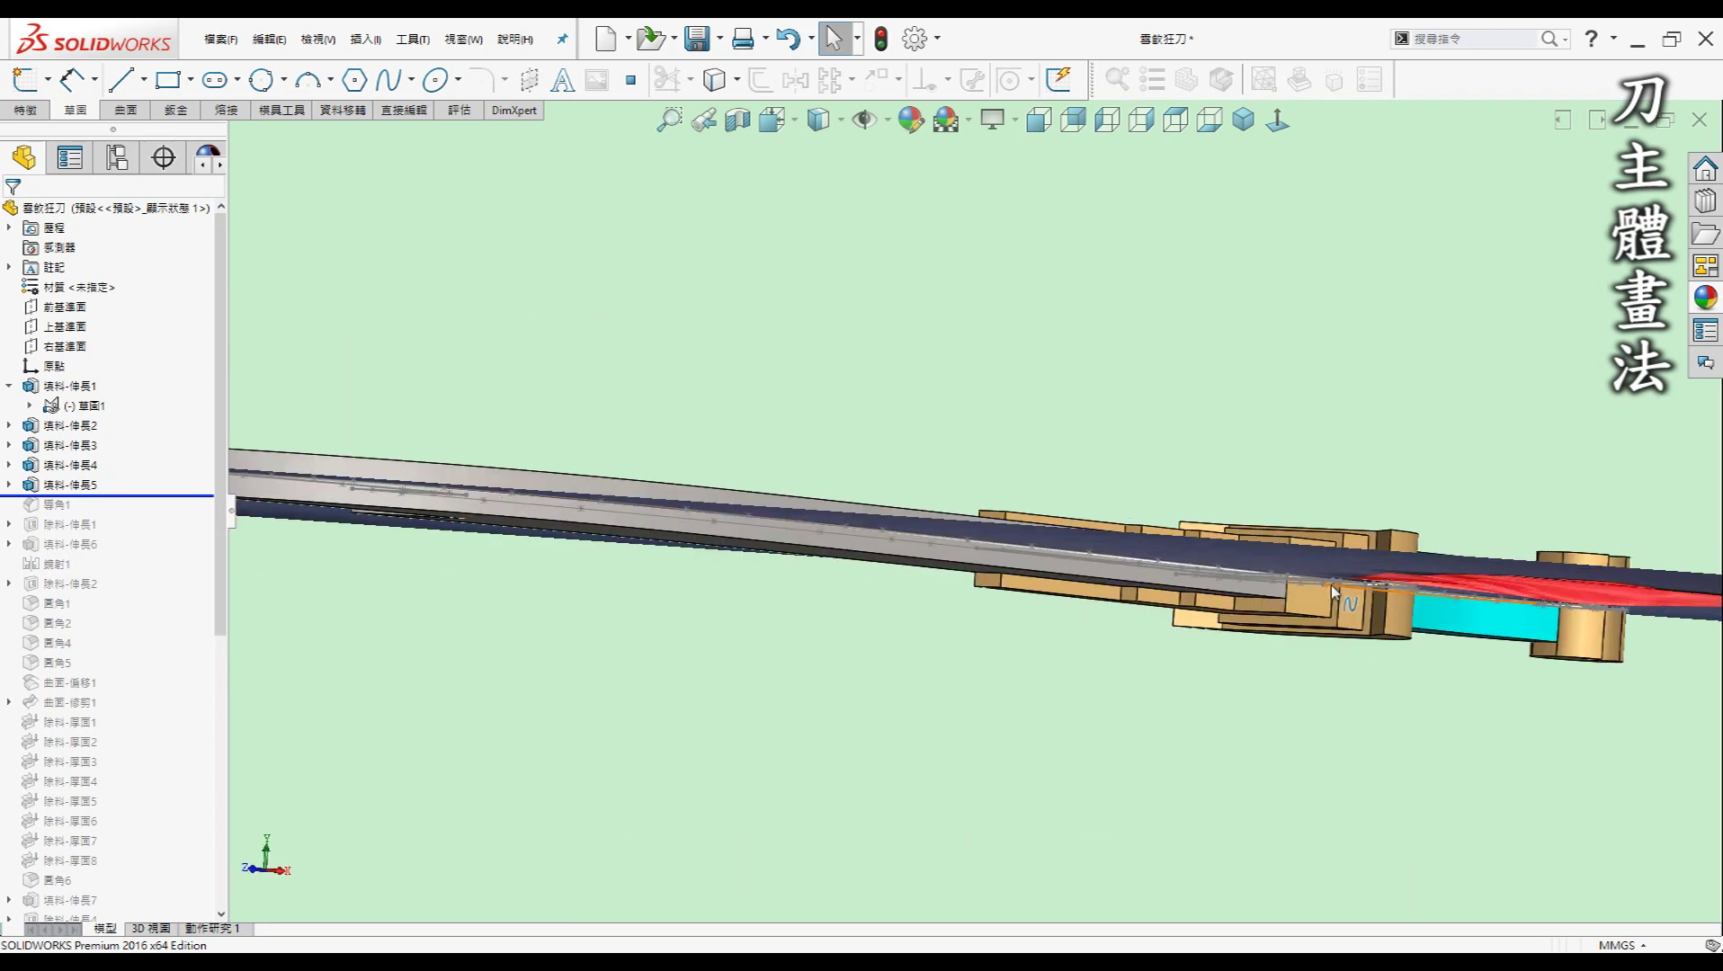
{"action": "left_click", "coordinate": [1289, 598]}
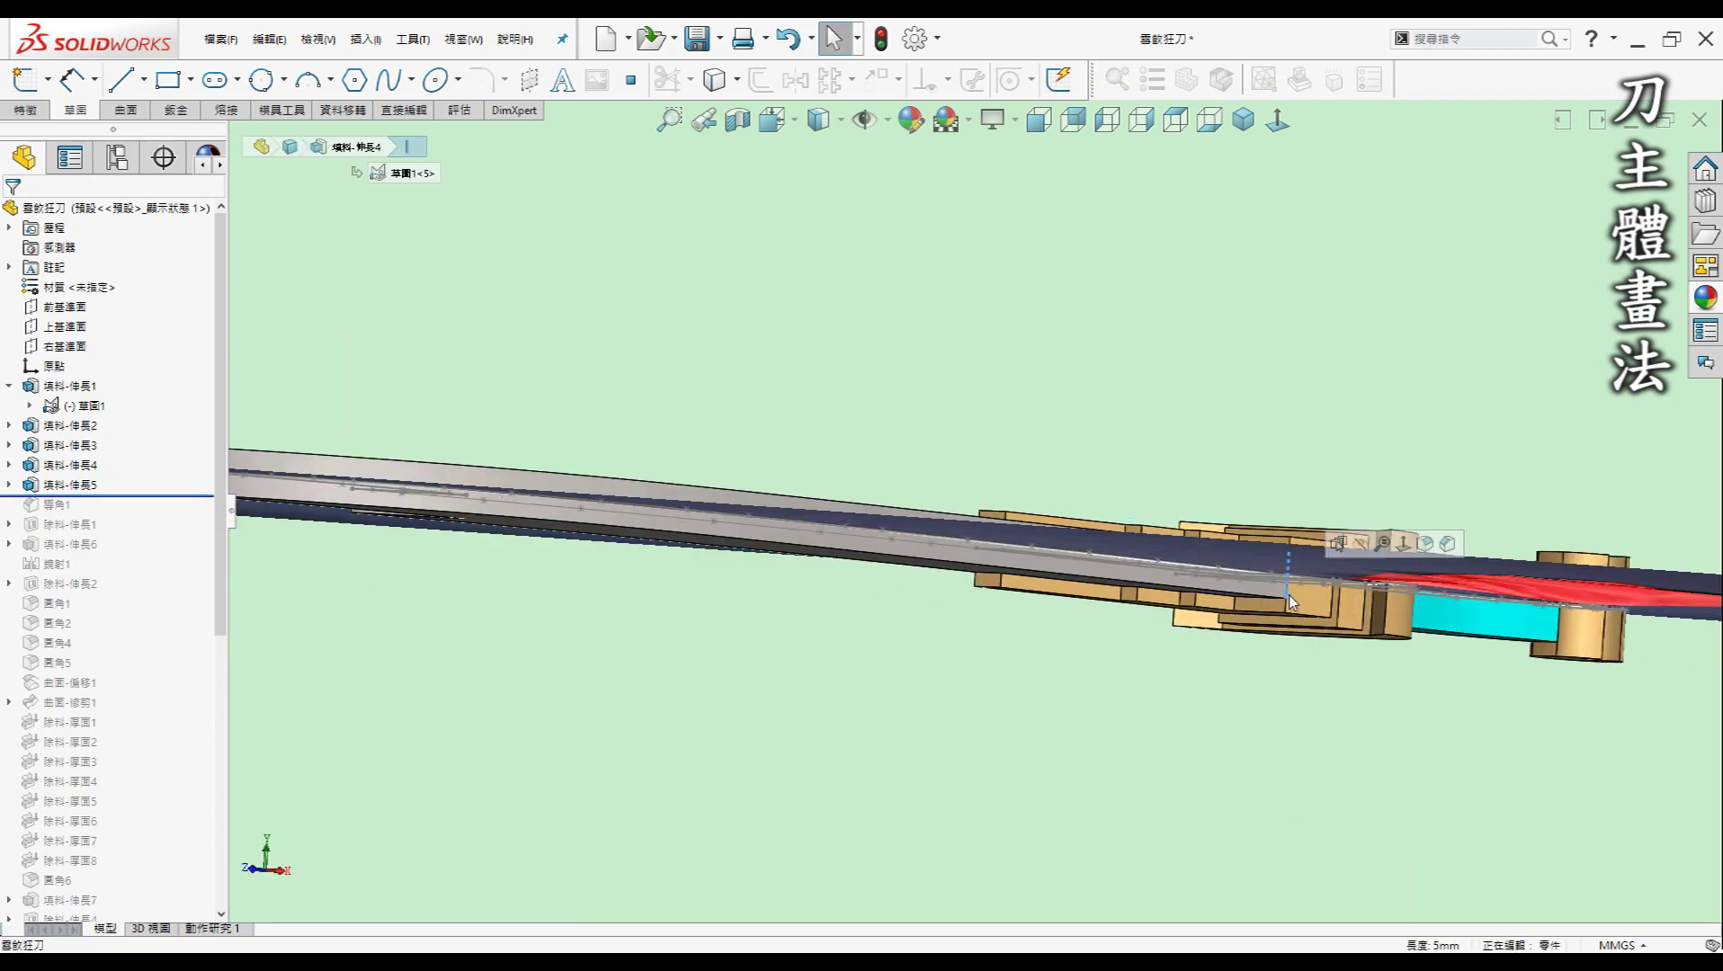
{"action": "scroll", "coordinate": [1428, 850], "scroll_direction": "up", "scroll_amount": 3}
{"action": "scroll", "coordinate": [1005, 593], "scroll_direction": "down", "scroll_amount": 1}
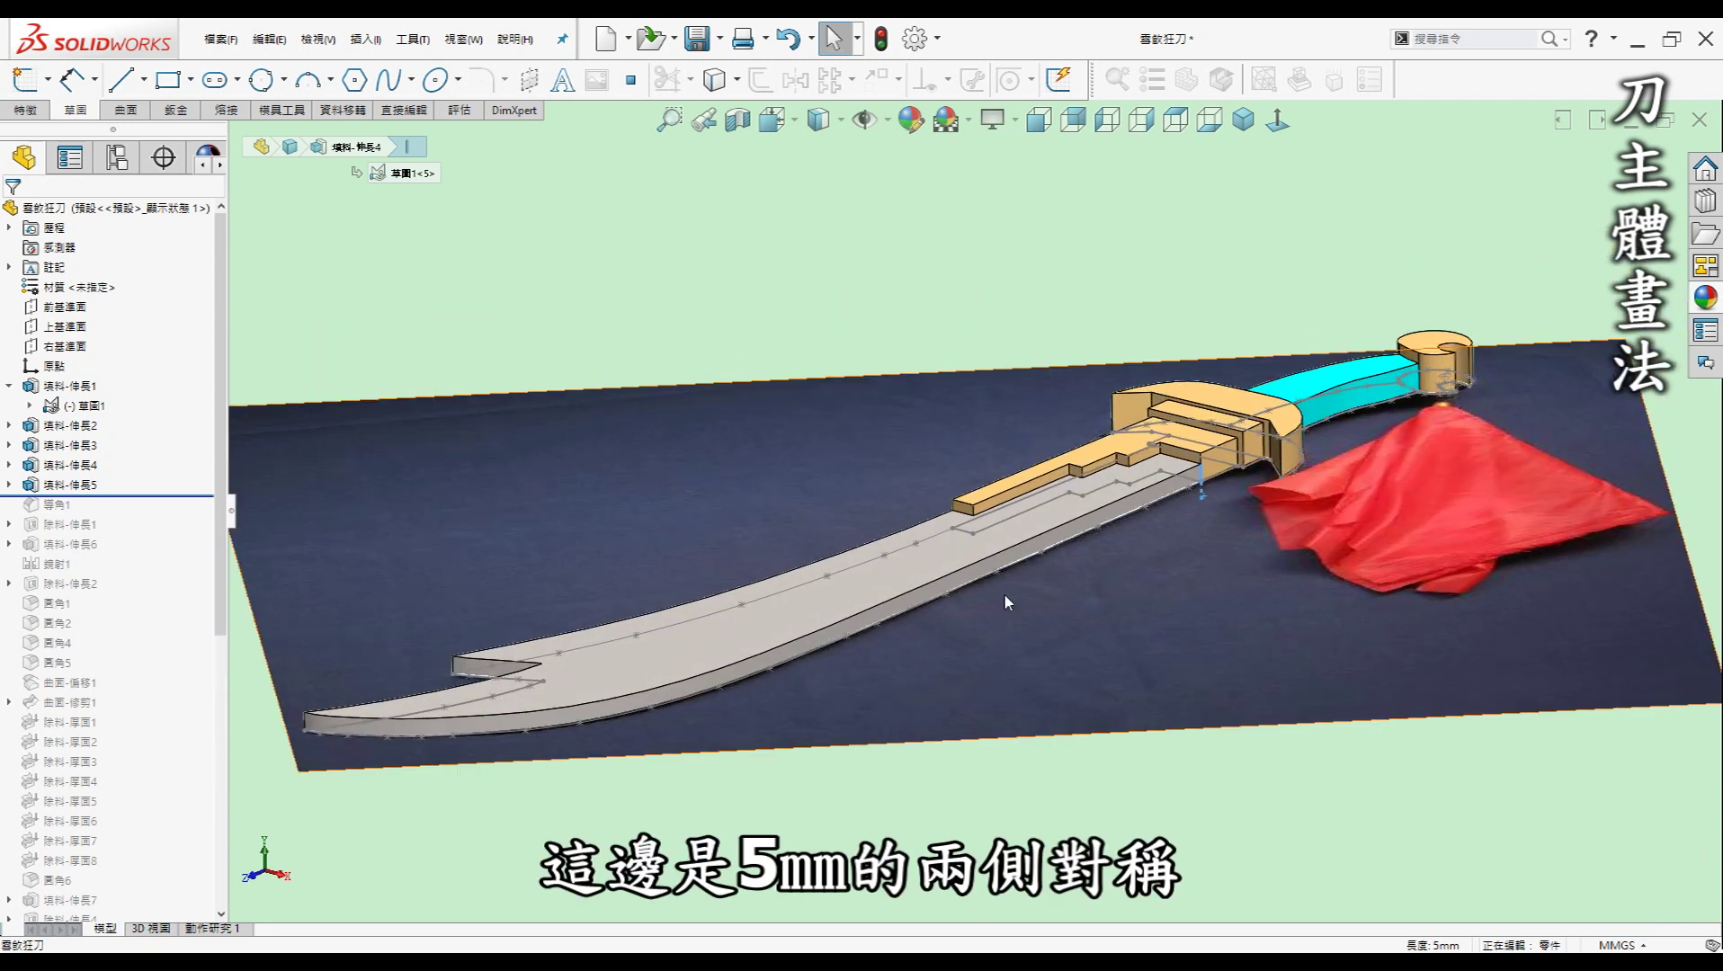
{"action": "scroll", "coordinate": [1142, 806], "scroll_direction": "up", "scroll_amount": 2}
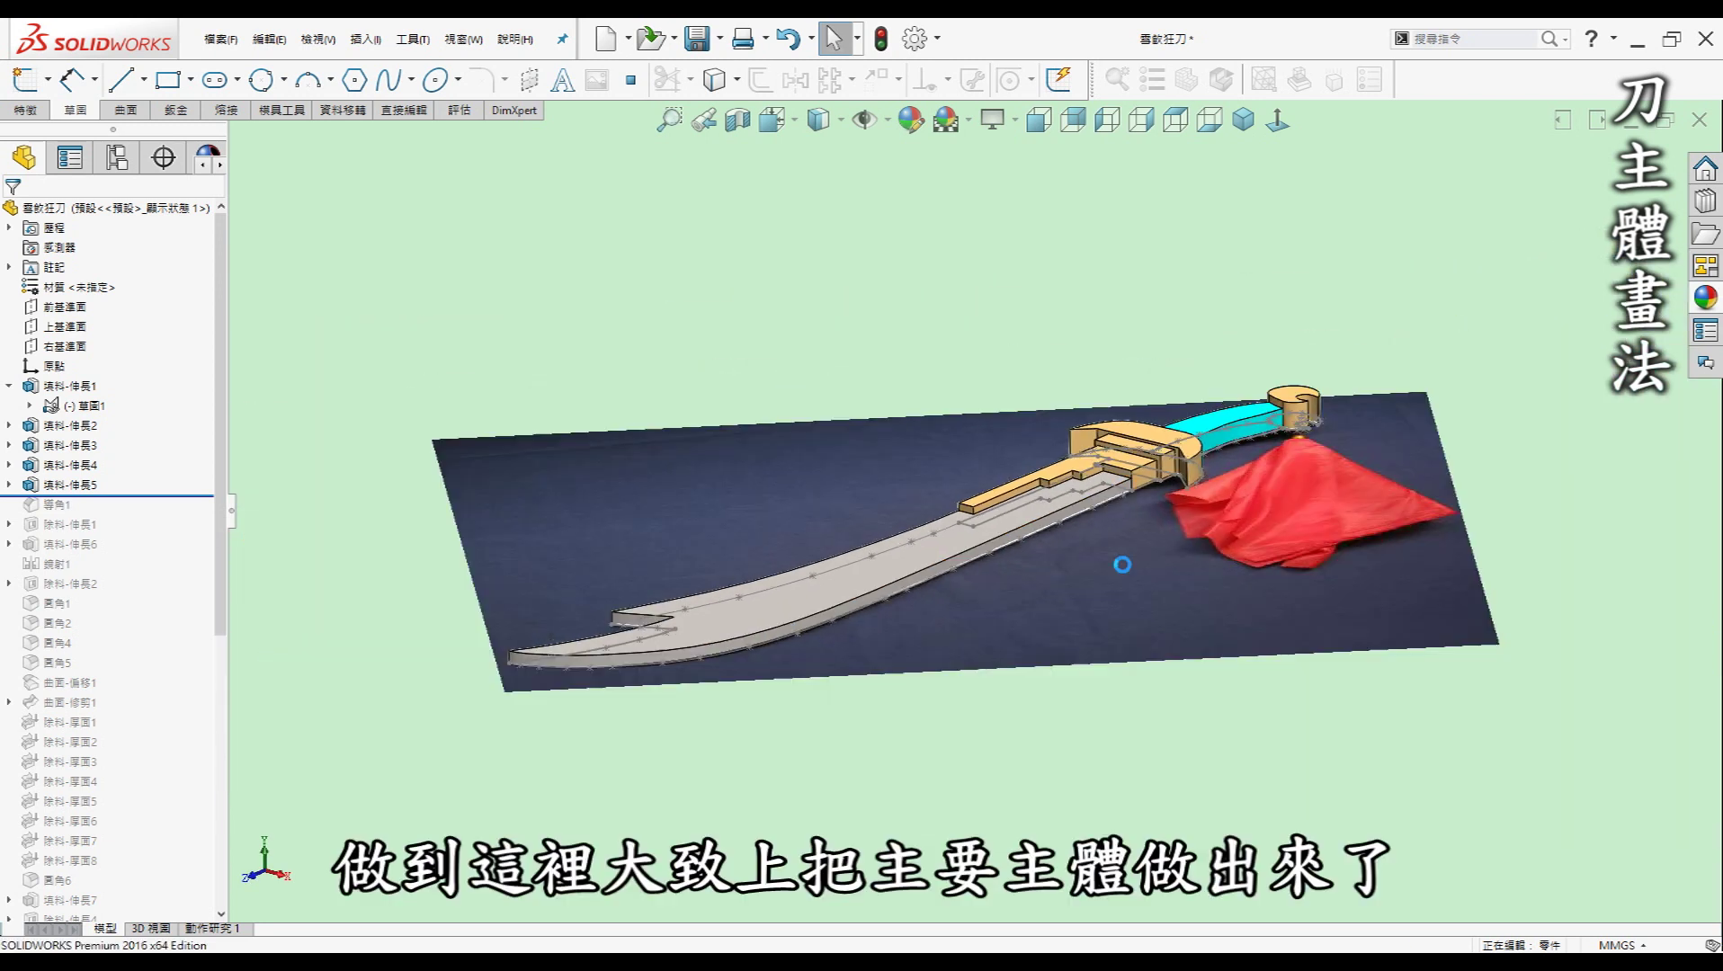
{"action": "scroll", "coordinate": [1120, 566], "scroll_direction": "up", "scroll_amount": 1}
{"action": "scroll", "coordinate": [1089, 518], "scroll_direction": "up", "scroll_amount": 1}
Hide the outline sketch 草圖1 with its reference photo and include the 導角1 chamfer.
{"action": "key", "text": "ctrl+5"}
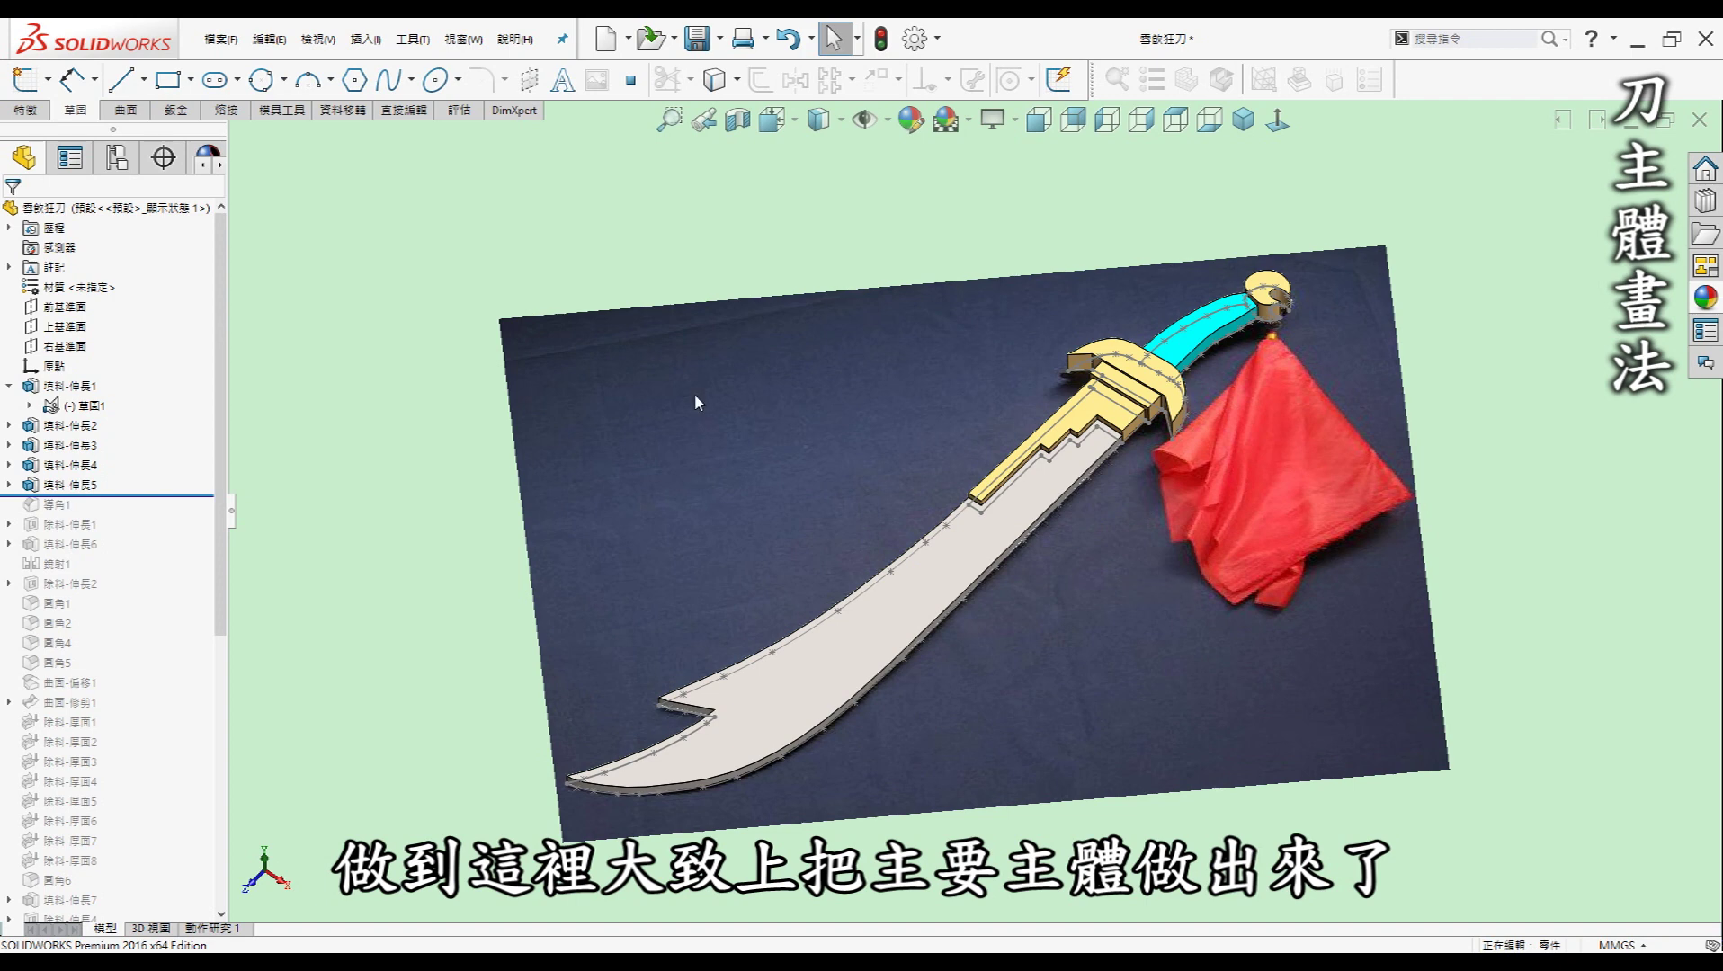
{"action": "left_click", "coordinate": [88, 409]}
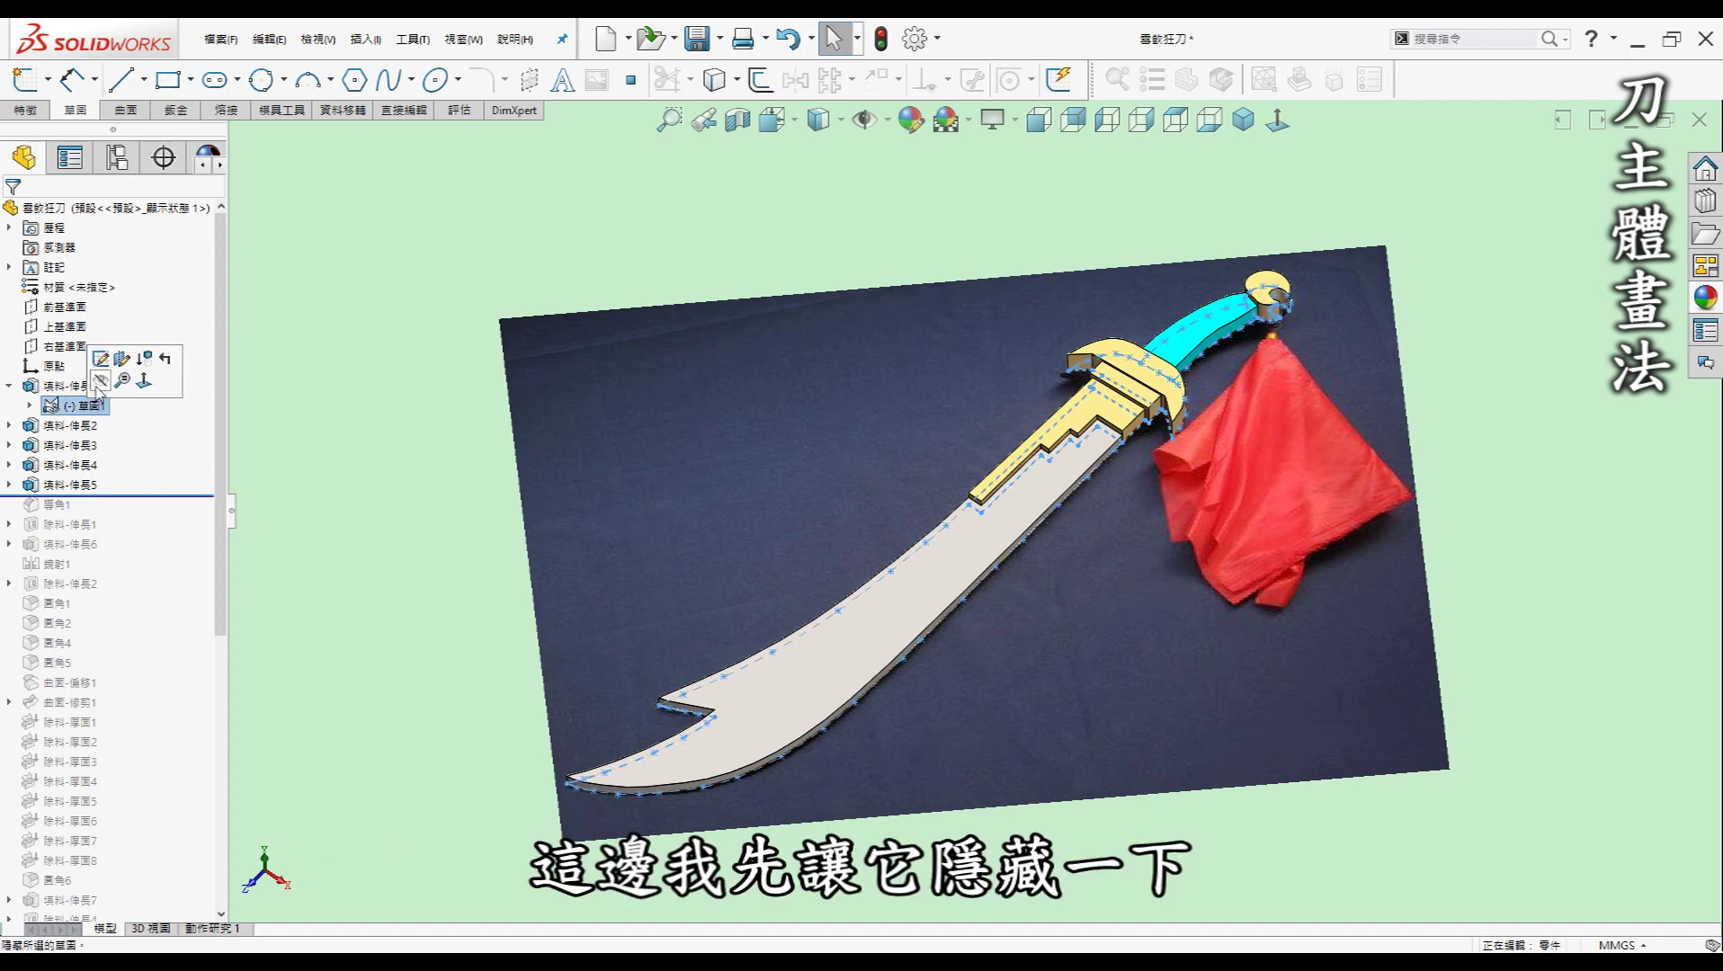
{"action": "key", "text": "ctrl+7"}
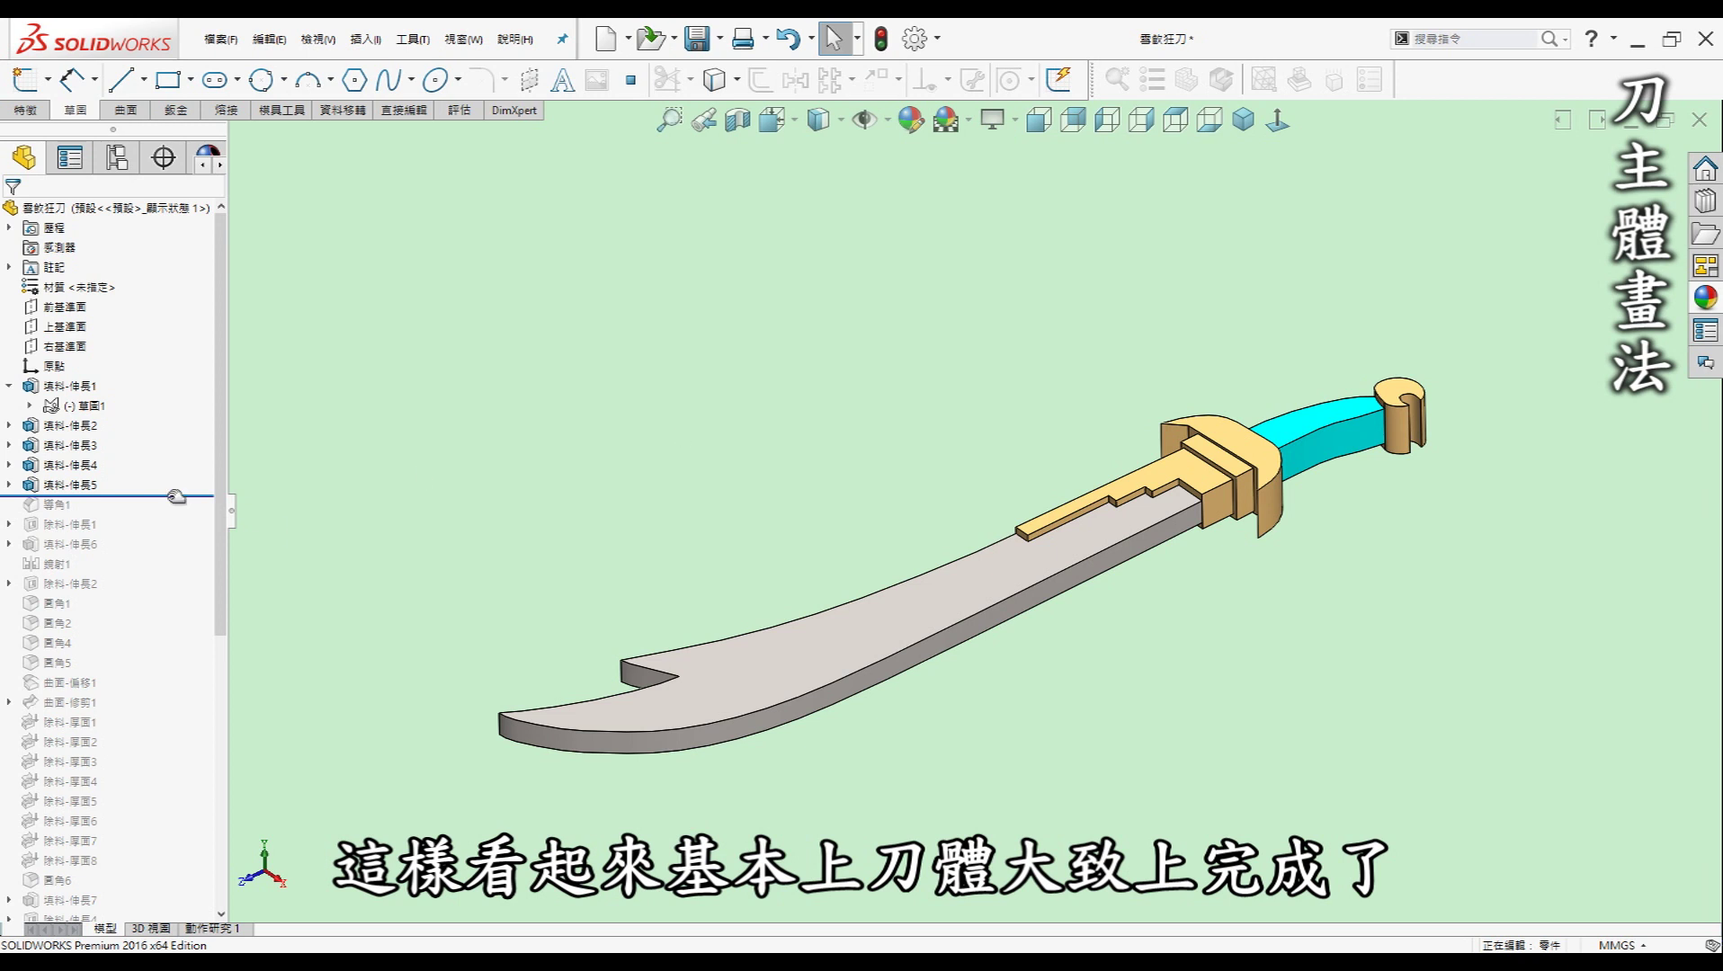
{"action": "left_click_drag", "start_coordinate": [176, 496], "coordinate": [161, 518]}
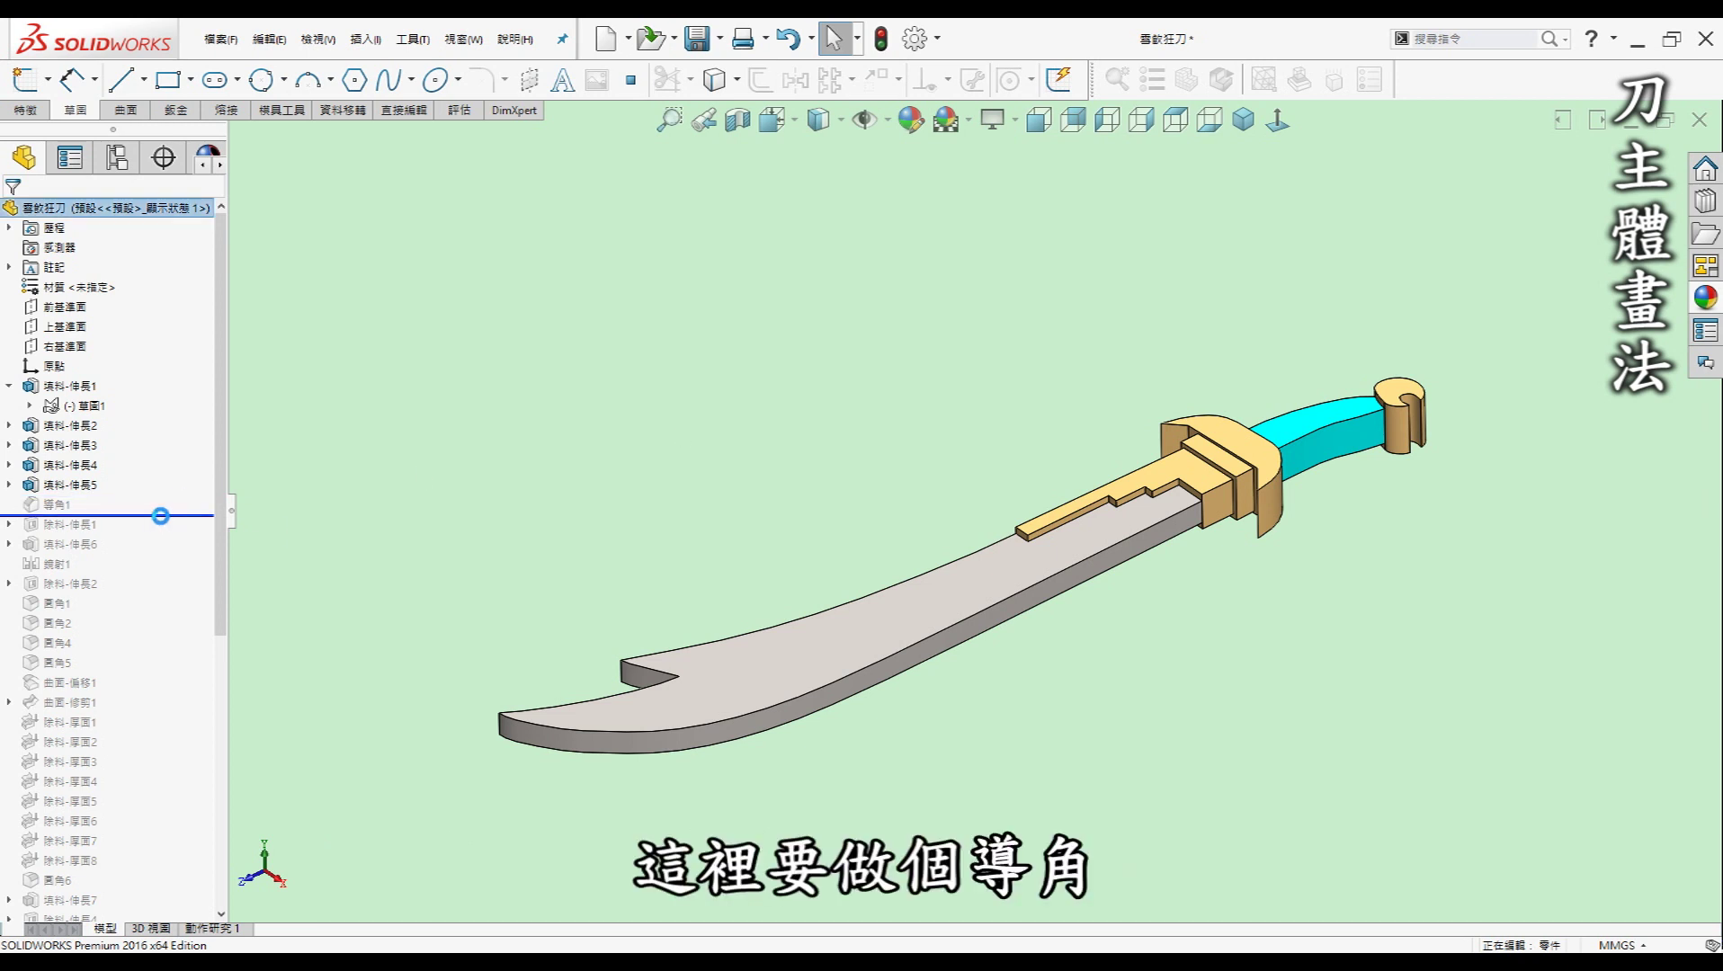
{"action": "left_click", "coordinate": [870, 733]}
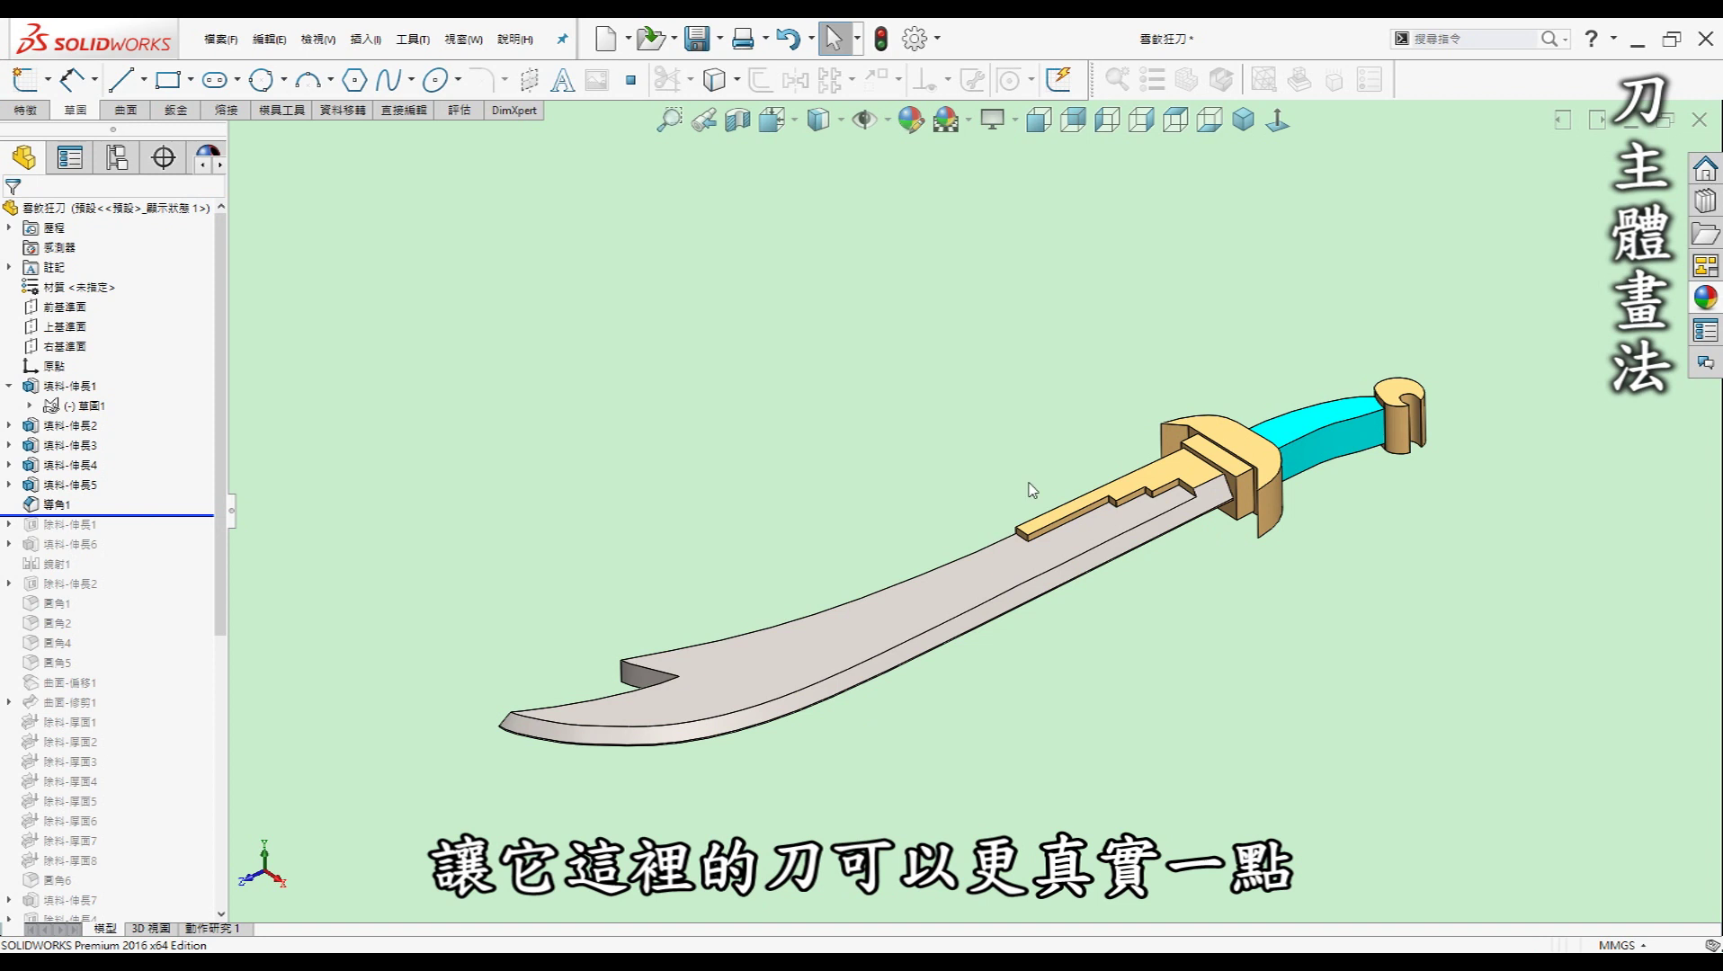
{"action": "left_click", "coordinate": [61, 506]}
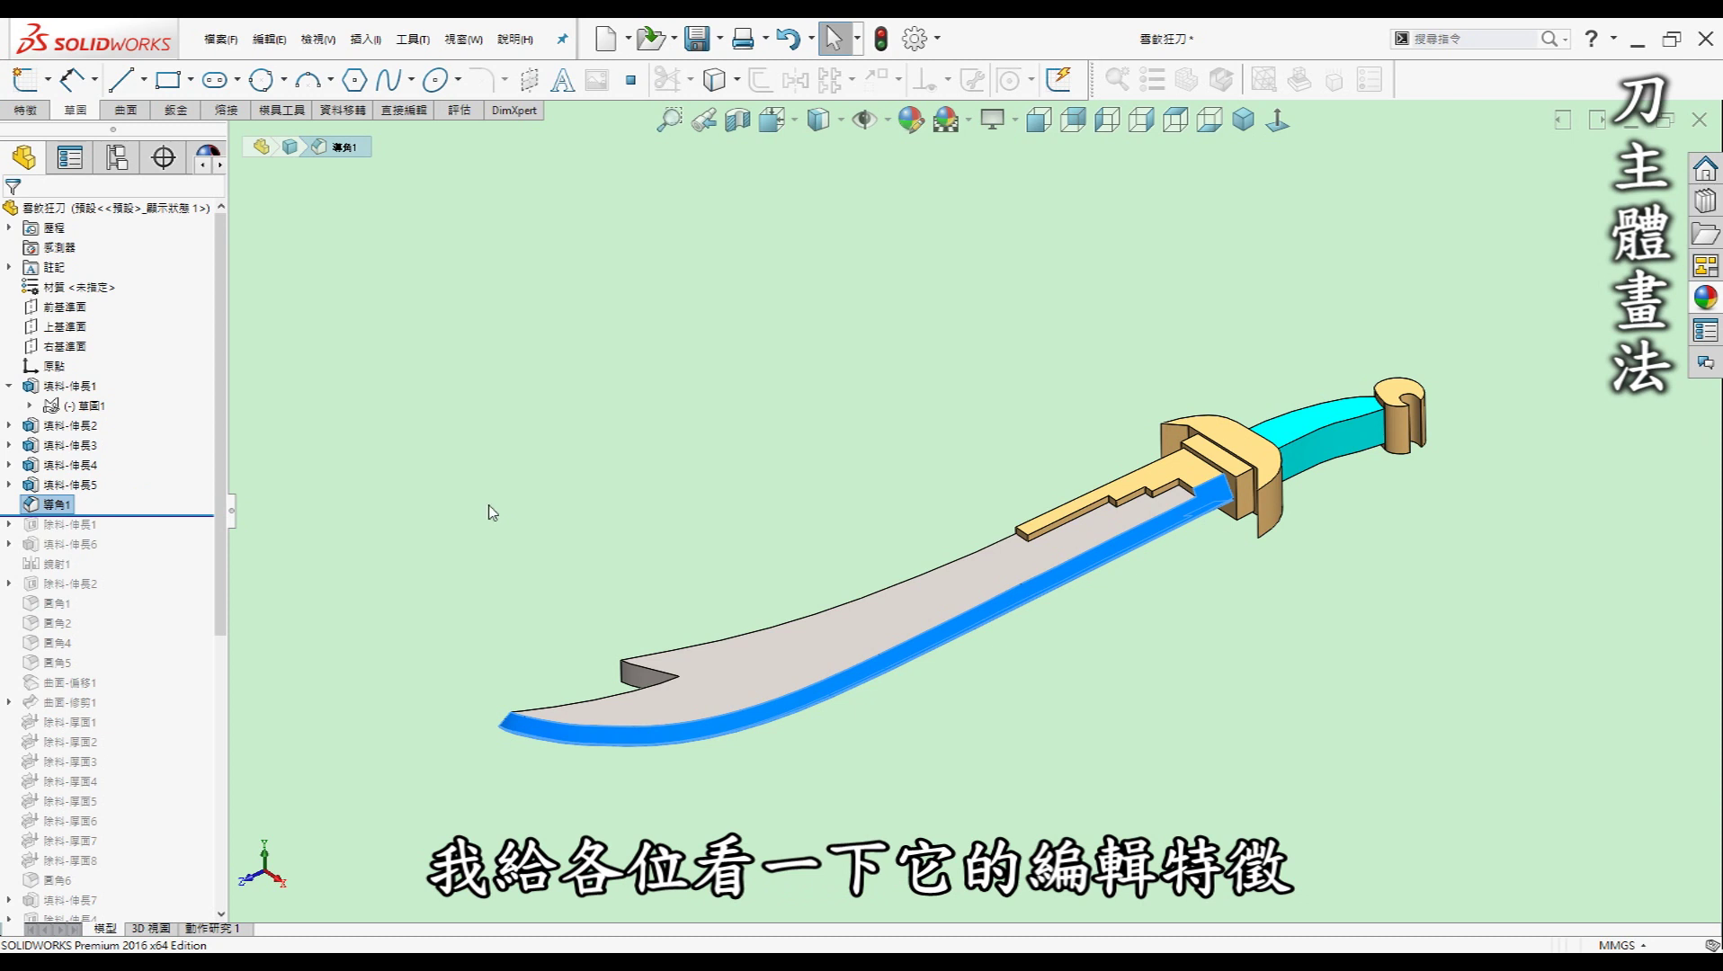
{"action": "left_click", "coordinate": [190, 459]}
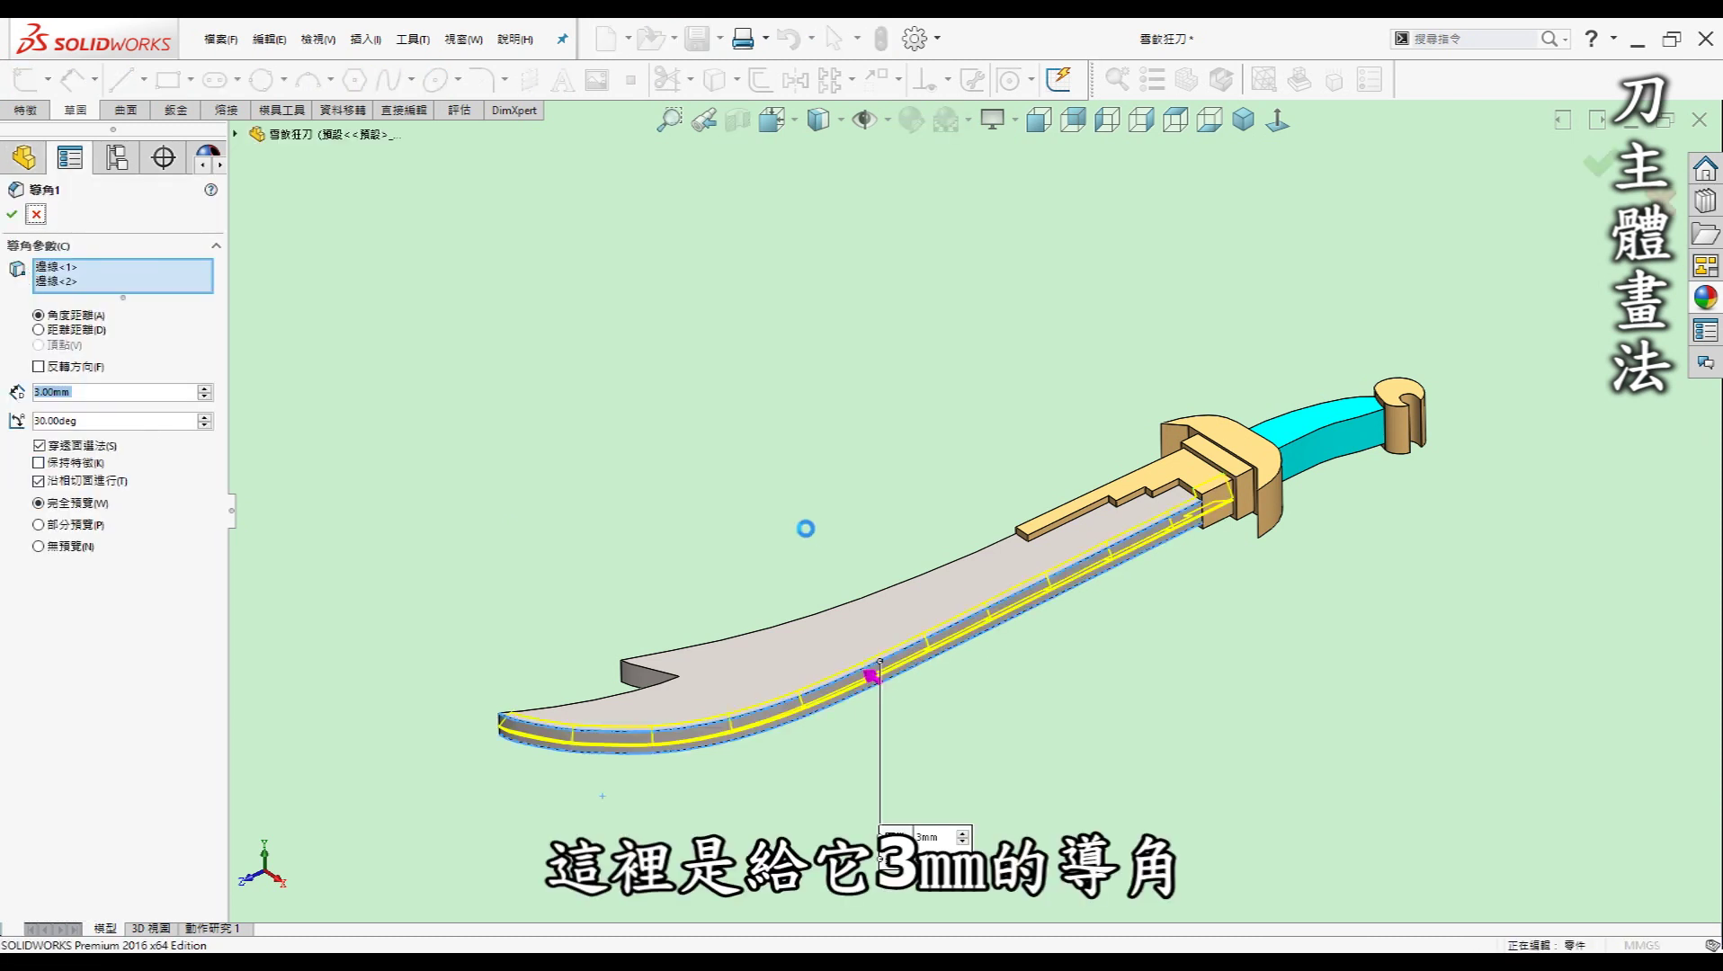
{"action": "key", "text": "Return"}
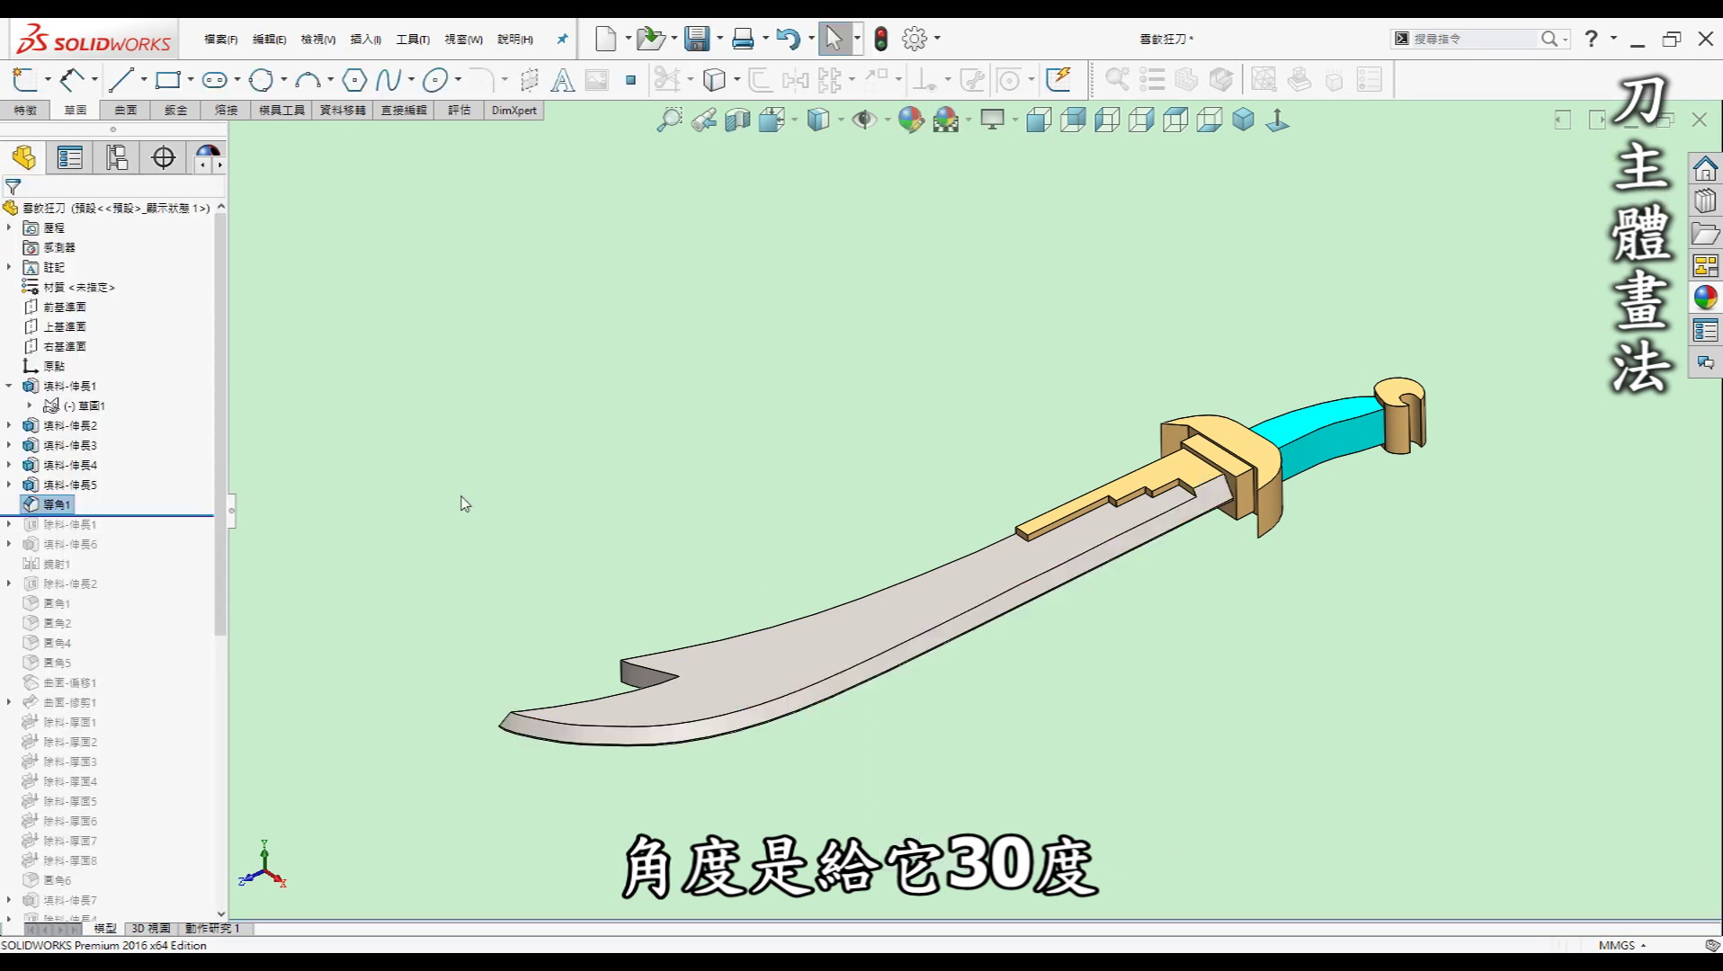
Roll forward to include the 除料-伸長1 groove cut along the blade.
{"action": "left_click_drag", "start_coordinate": [120, 520], "coordinate": [116, 546]}
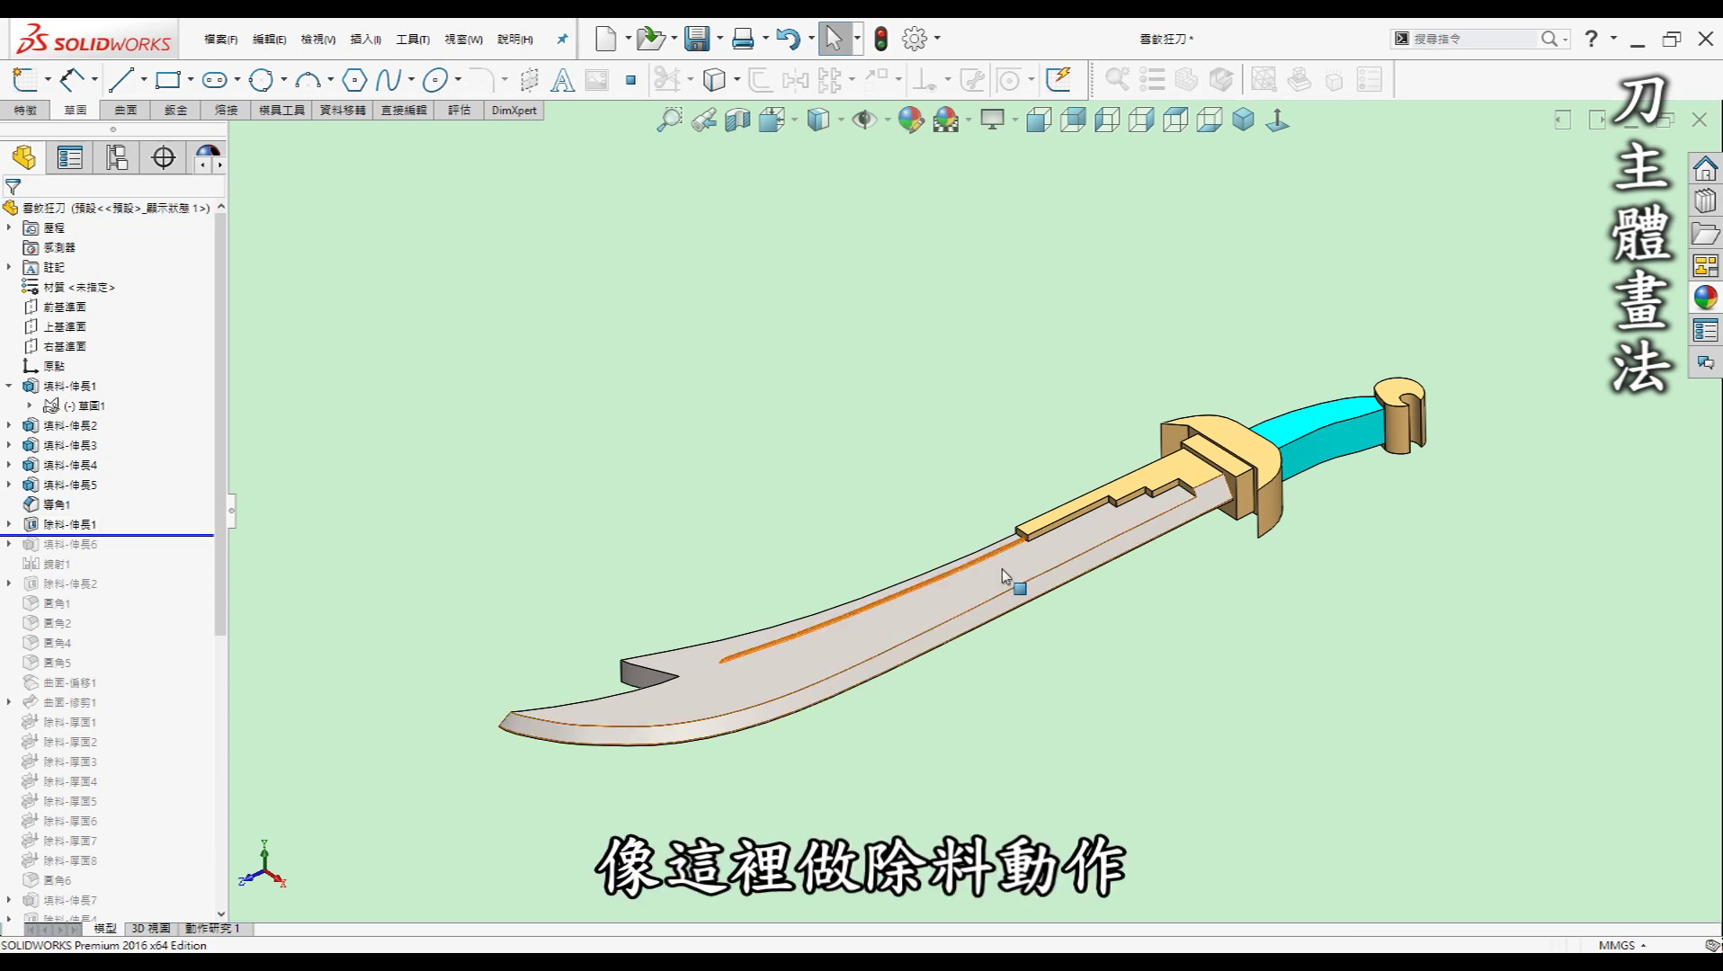
{"action": "scroll", "coordinate": [1007, 578], "scroll_direction": "down", "scroll_amount": 3}
{"action": "scroll", "coordinate": [1025, 573], "scroll_direction": "down", "scroll_amount": 2}
{"action": "left_click", "coordinate": [1241, 120]}
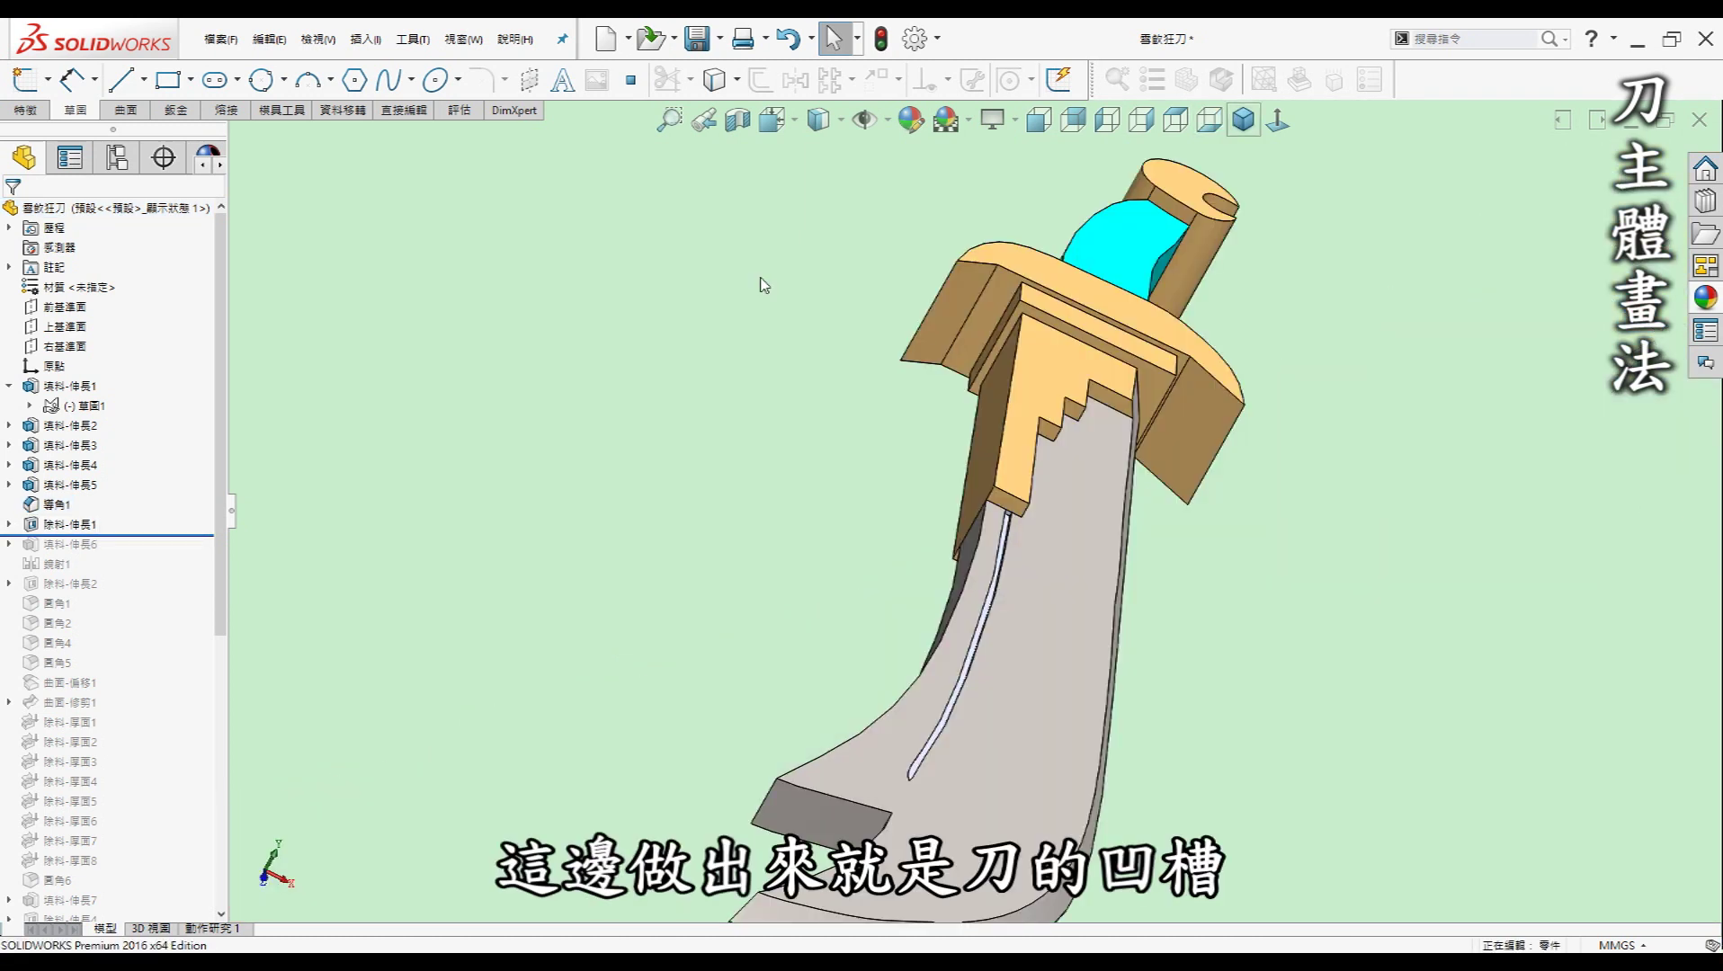
Include 填料-伸長6, check the notch near the tip, and show the sword isometrically.
{"action": "left_click_drag", "start_coordinate": [124, 546], "coordinate": [115, 557]}
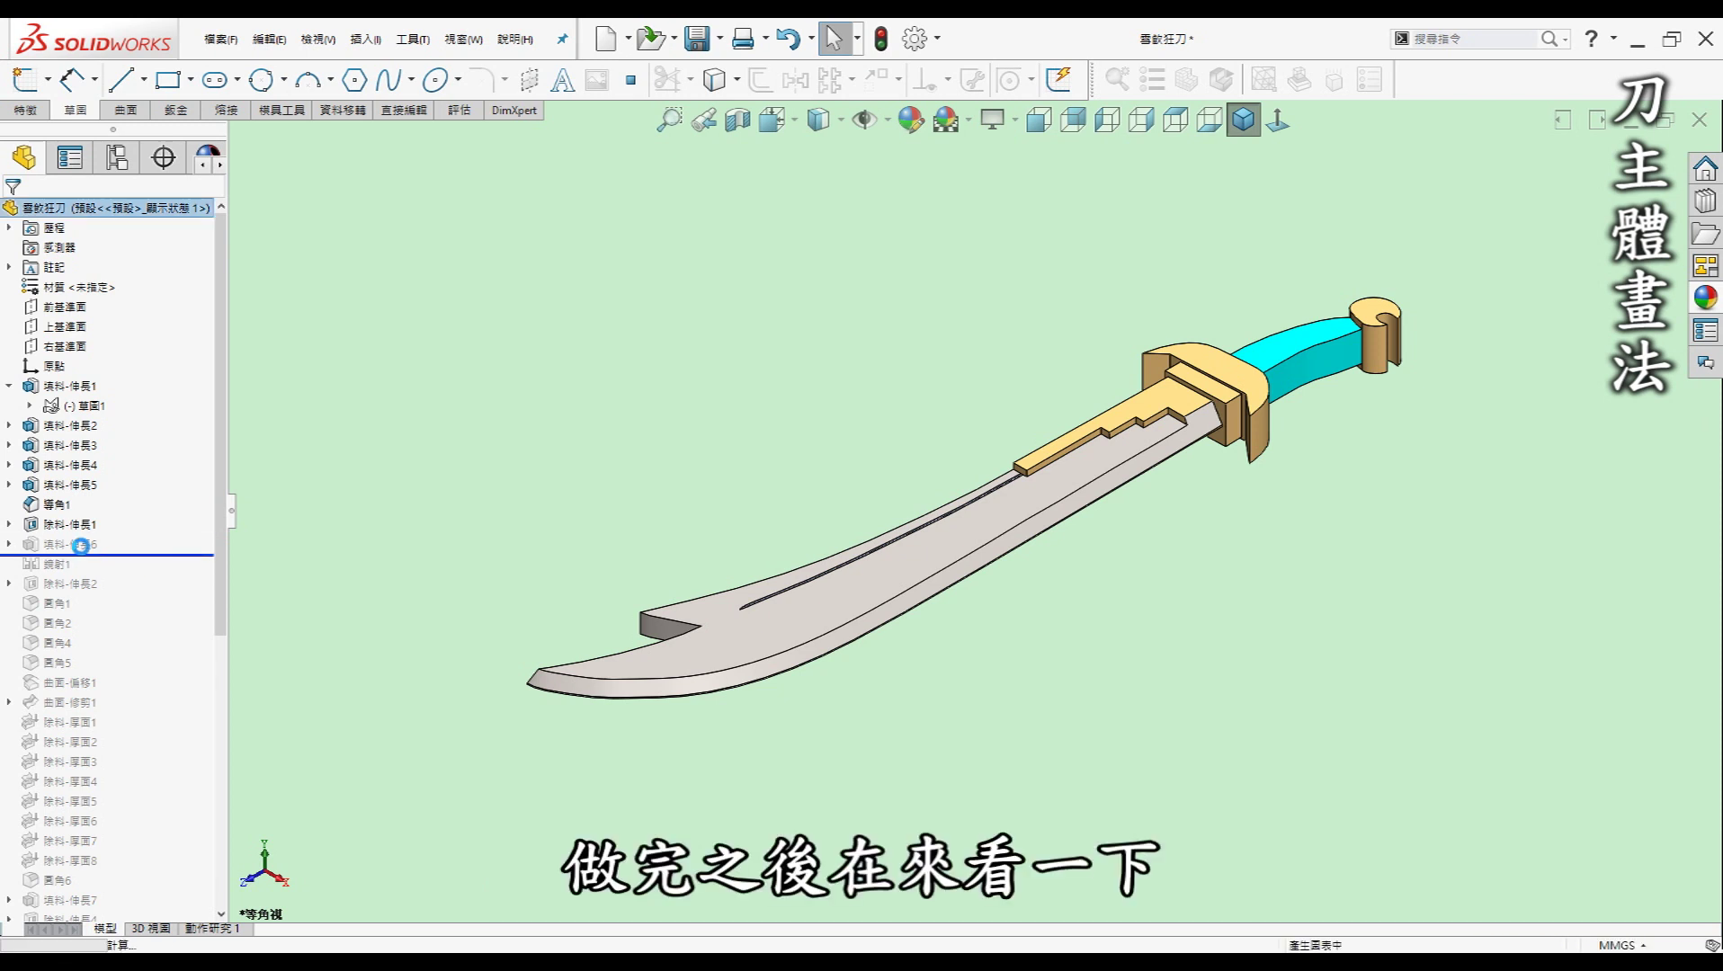
{"action": "middle_click_drag", "start_coordinate": [789, 548], "coordinate": [1076, 500]}
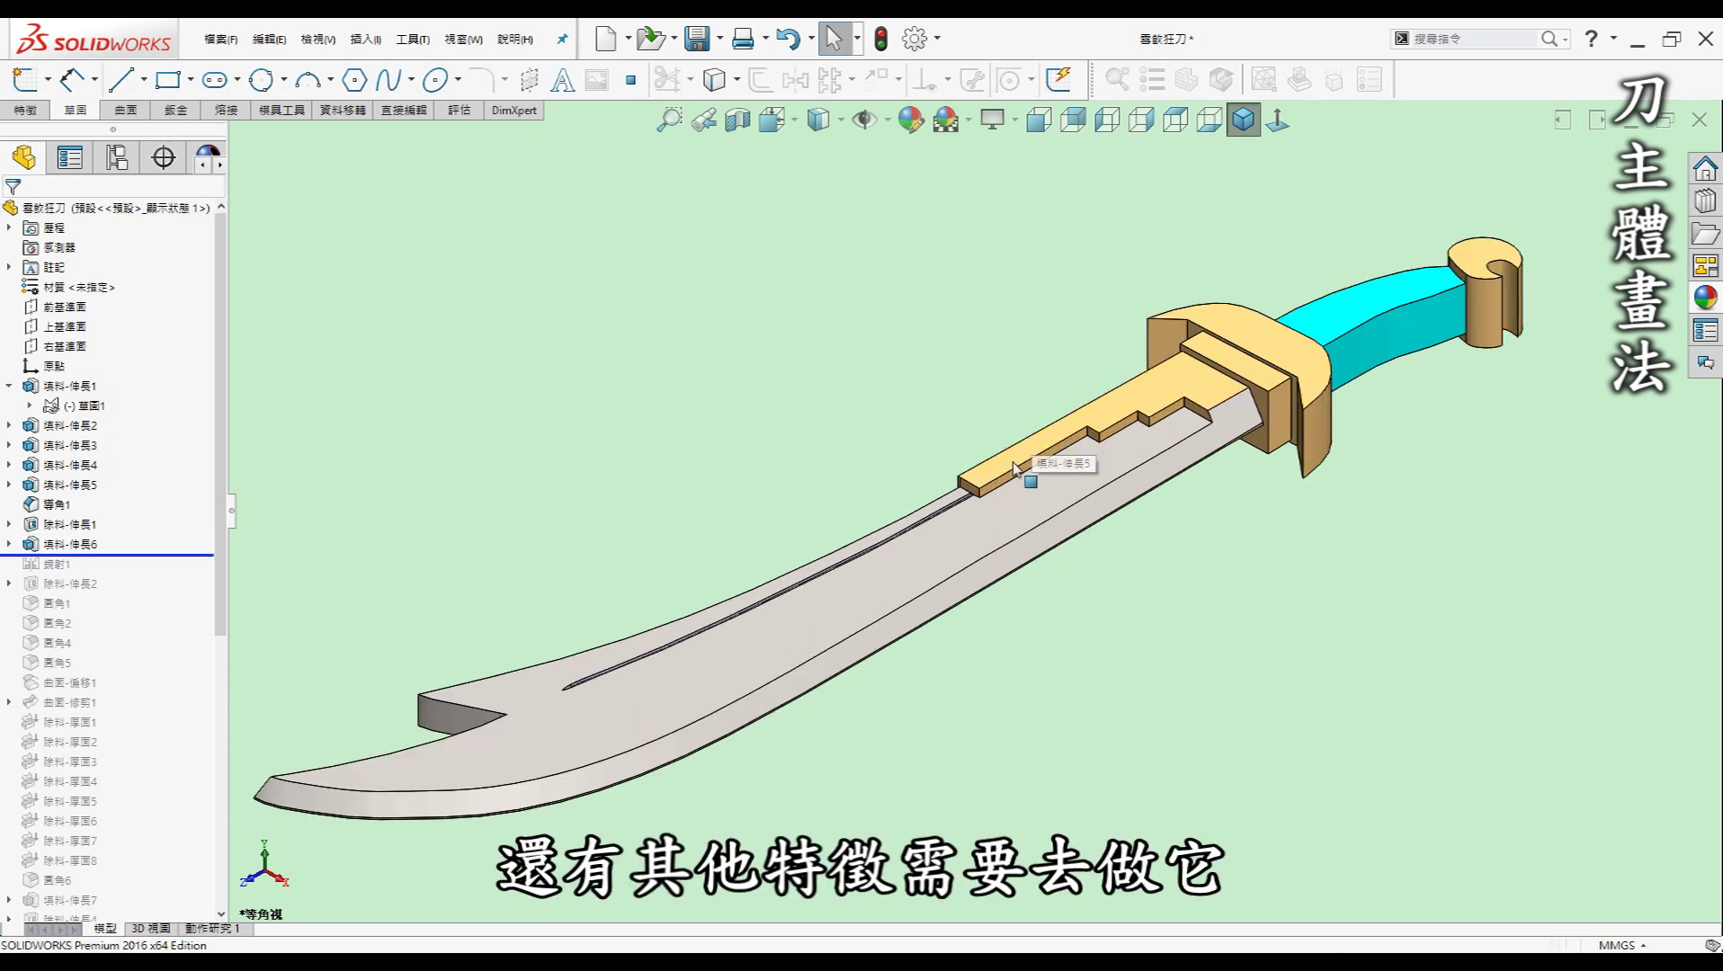
{"action": "scroll", "coordinate": [935, 488], "scroll_direction": "down", "scroll_amount": 3}
{"action": "scroll", "coordinate": [908, 540], "scroll_direction": "down", "scroll_amount": 2}
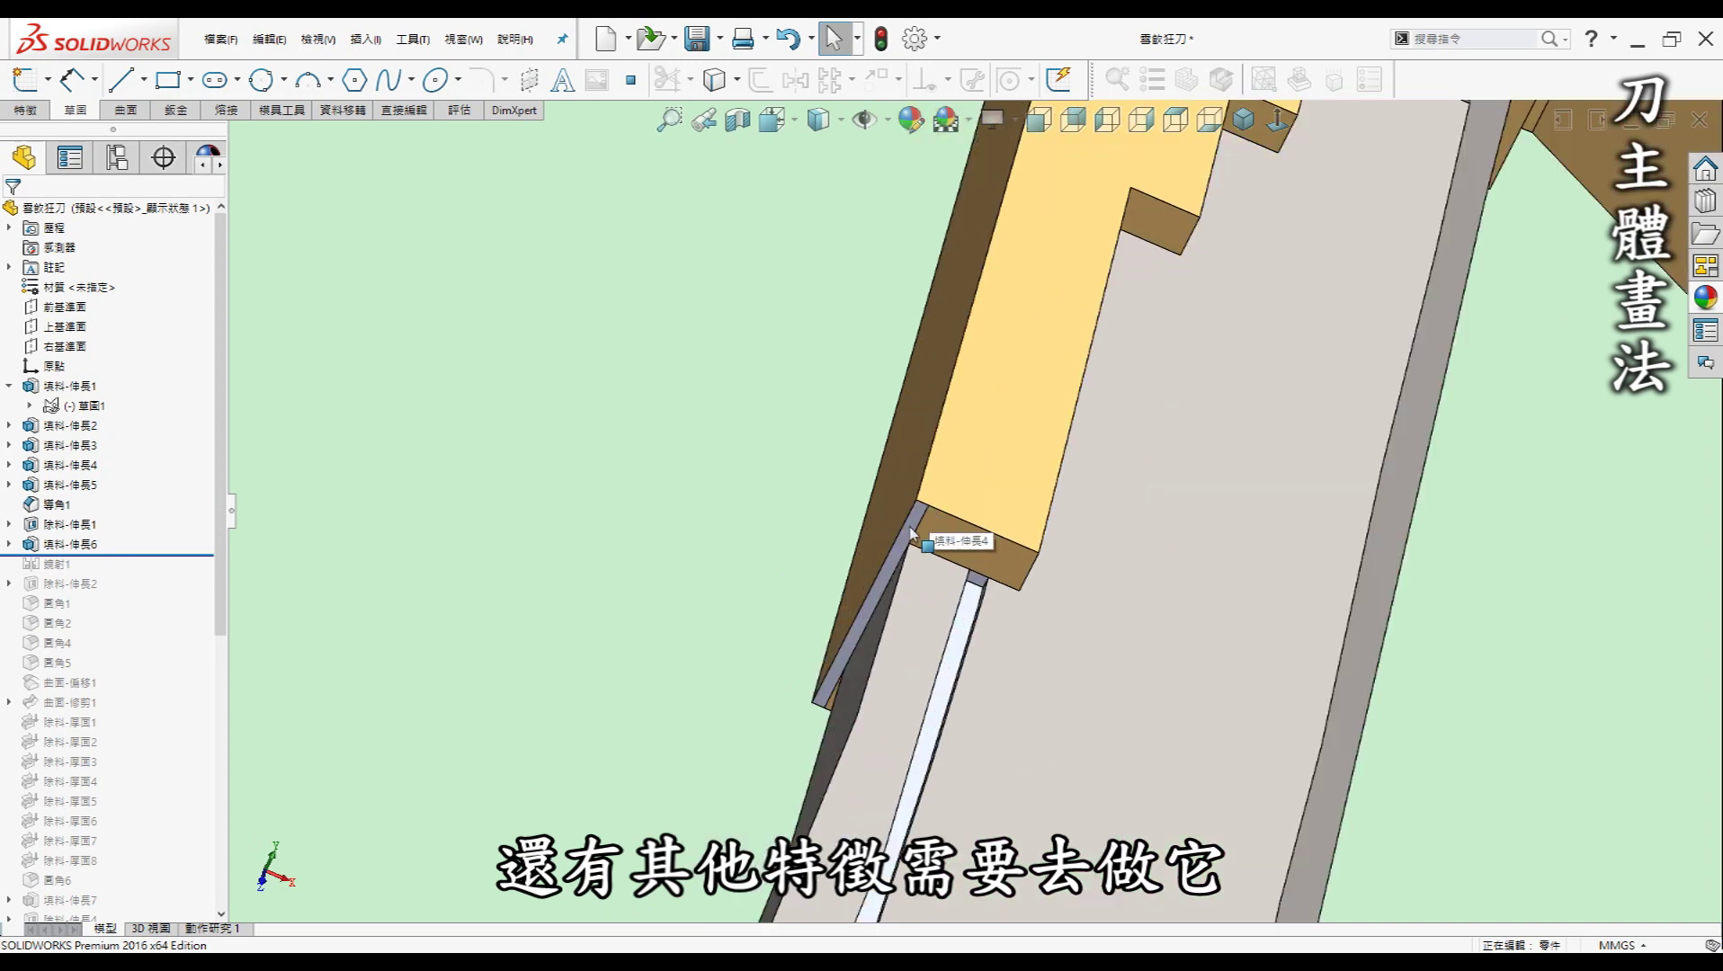
{"action": "scroll", "coordinate": [890, 469], "scroll_direction": "up", "scroll_amount": 2}
{"action": "scroll", "coordinate": [946, 162], "scroll_direction": "up", "scroll_amount": 2}
{"action": "left_click", "coordinate": [1244, 120]}
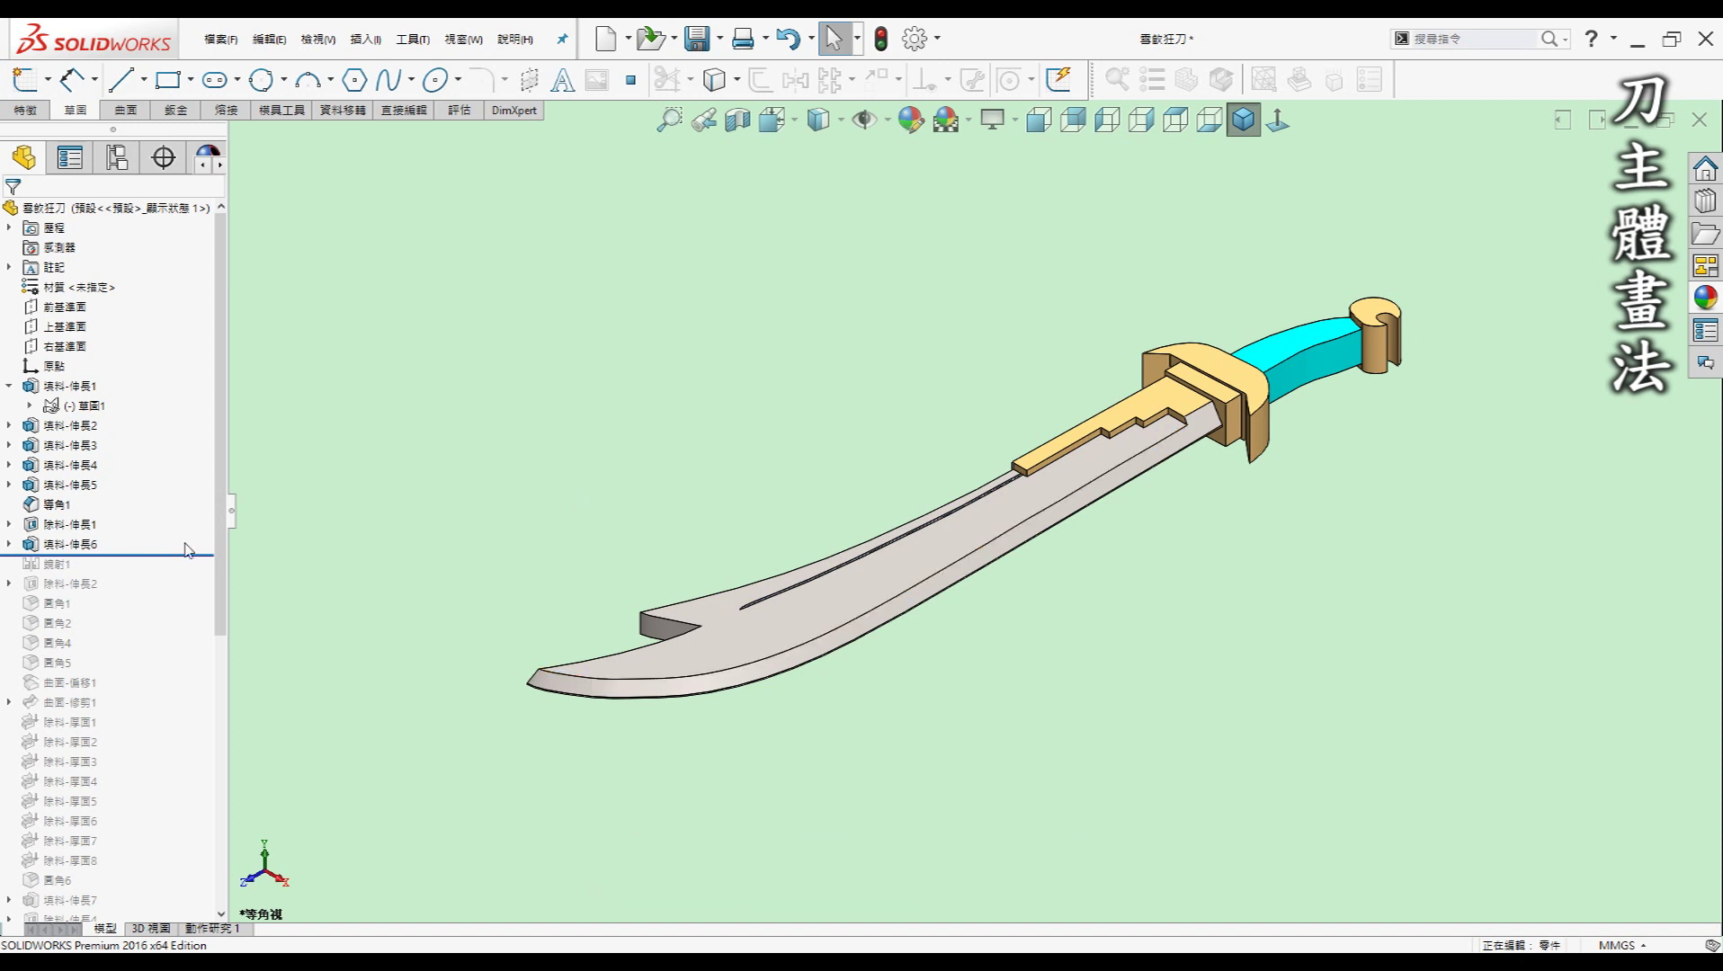
Roll forward through 鏡射1, 除料-伸長2 and four fillets to the 曲面-偏移1 surface offset.
{"action": "left_click_drag", "start_coordinate": [138, 556], "coordinate": [146, 674]}
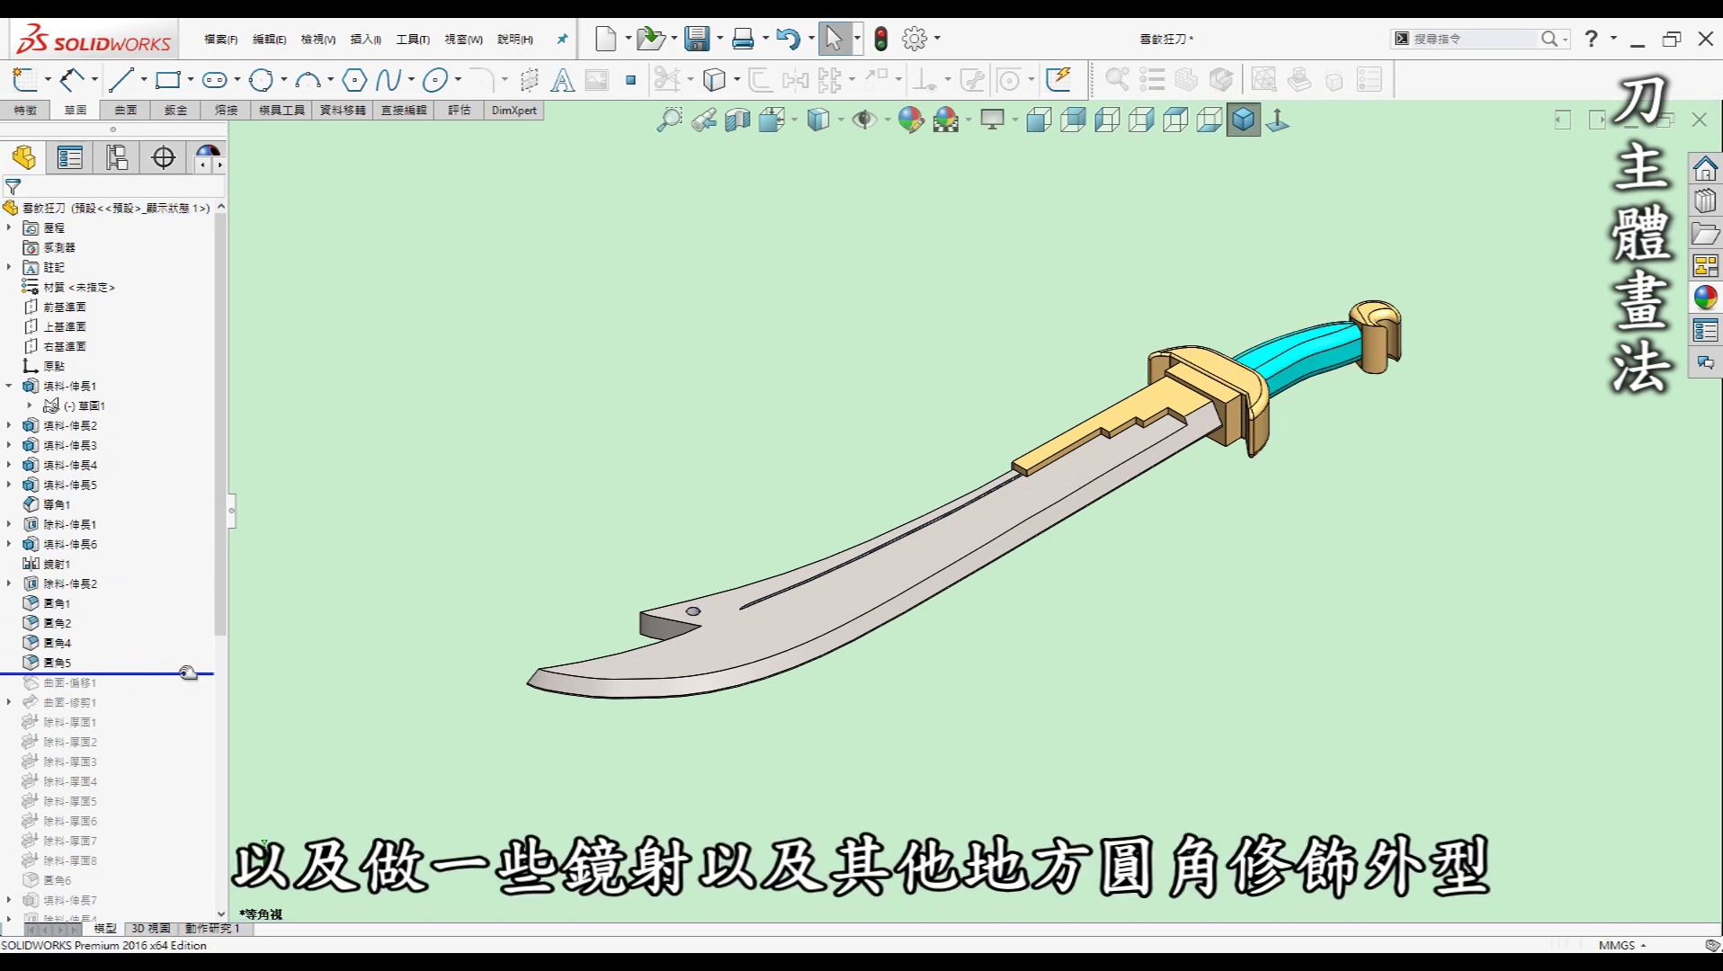
{"action": "scroll", "coordinate": [762, 627], "scroll_direction": "down", "scroll_amount": 4}
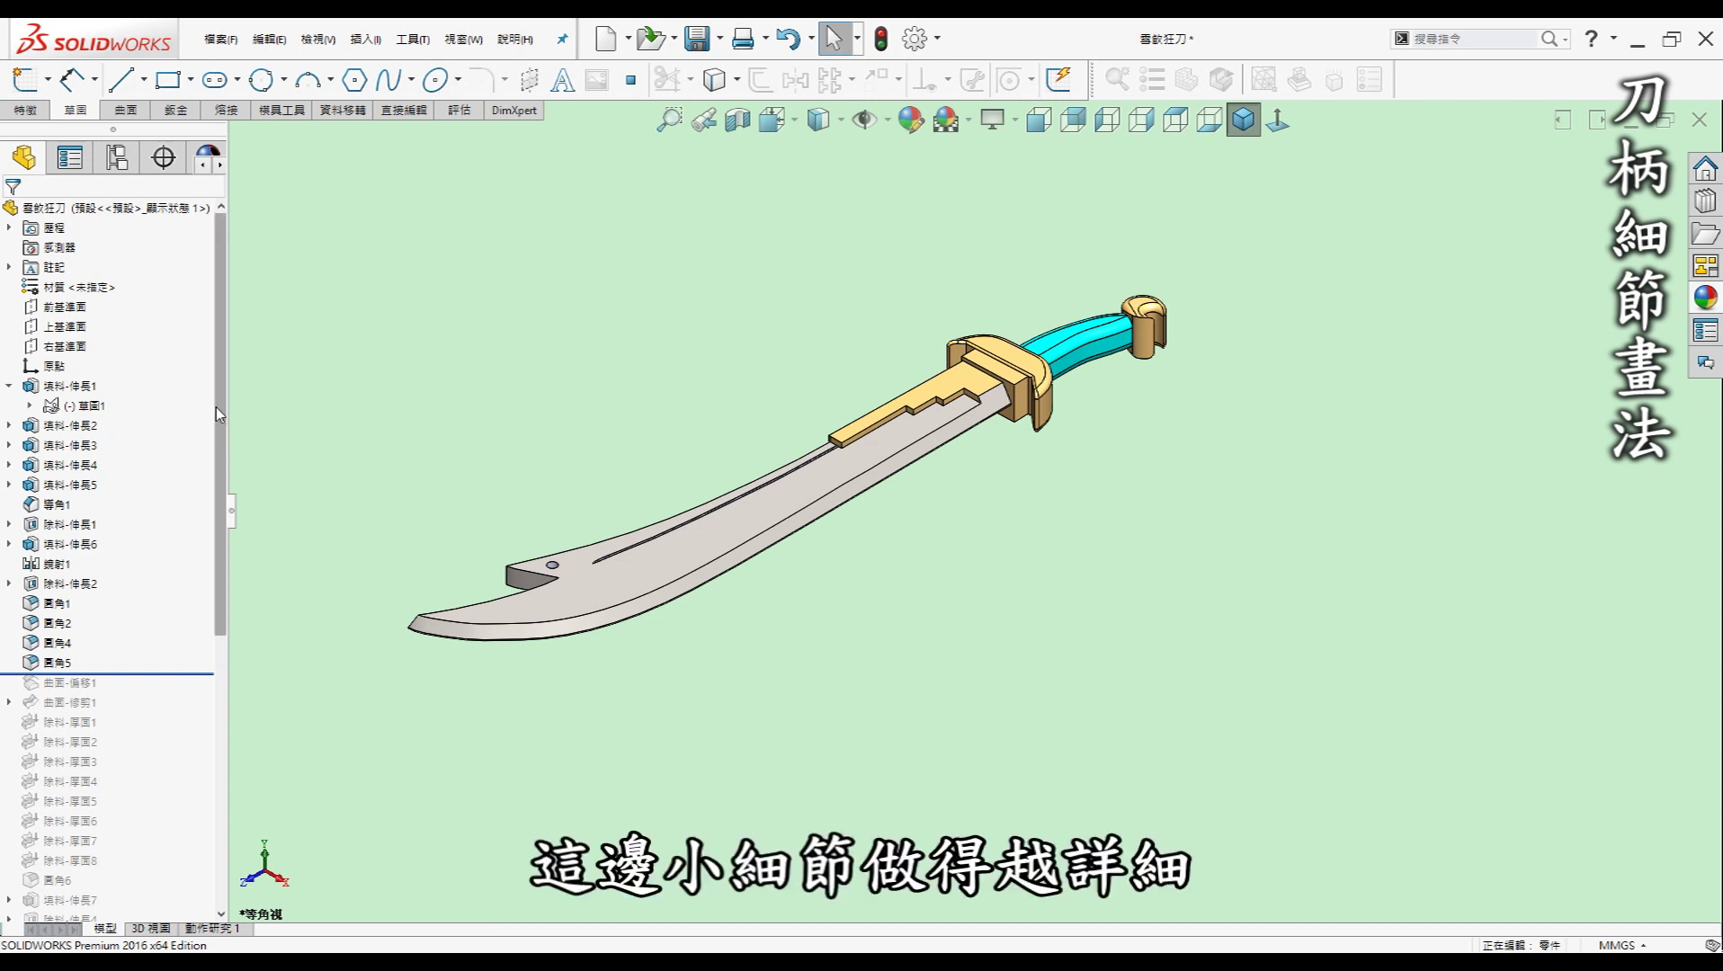
{"action": "left_click_drag", "start_coordinate": [220, 432], "coordinate": [235, 531]}
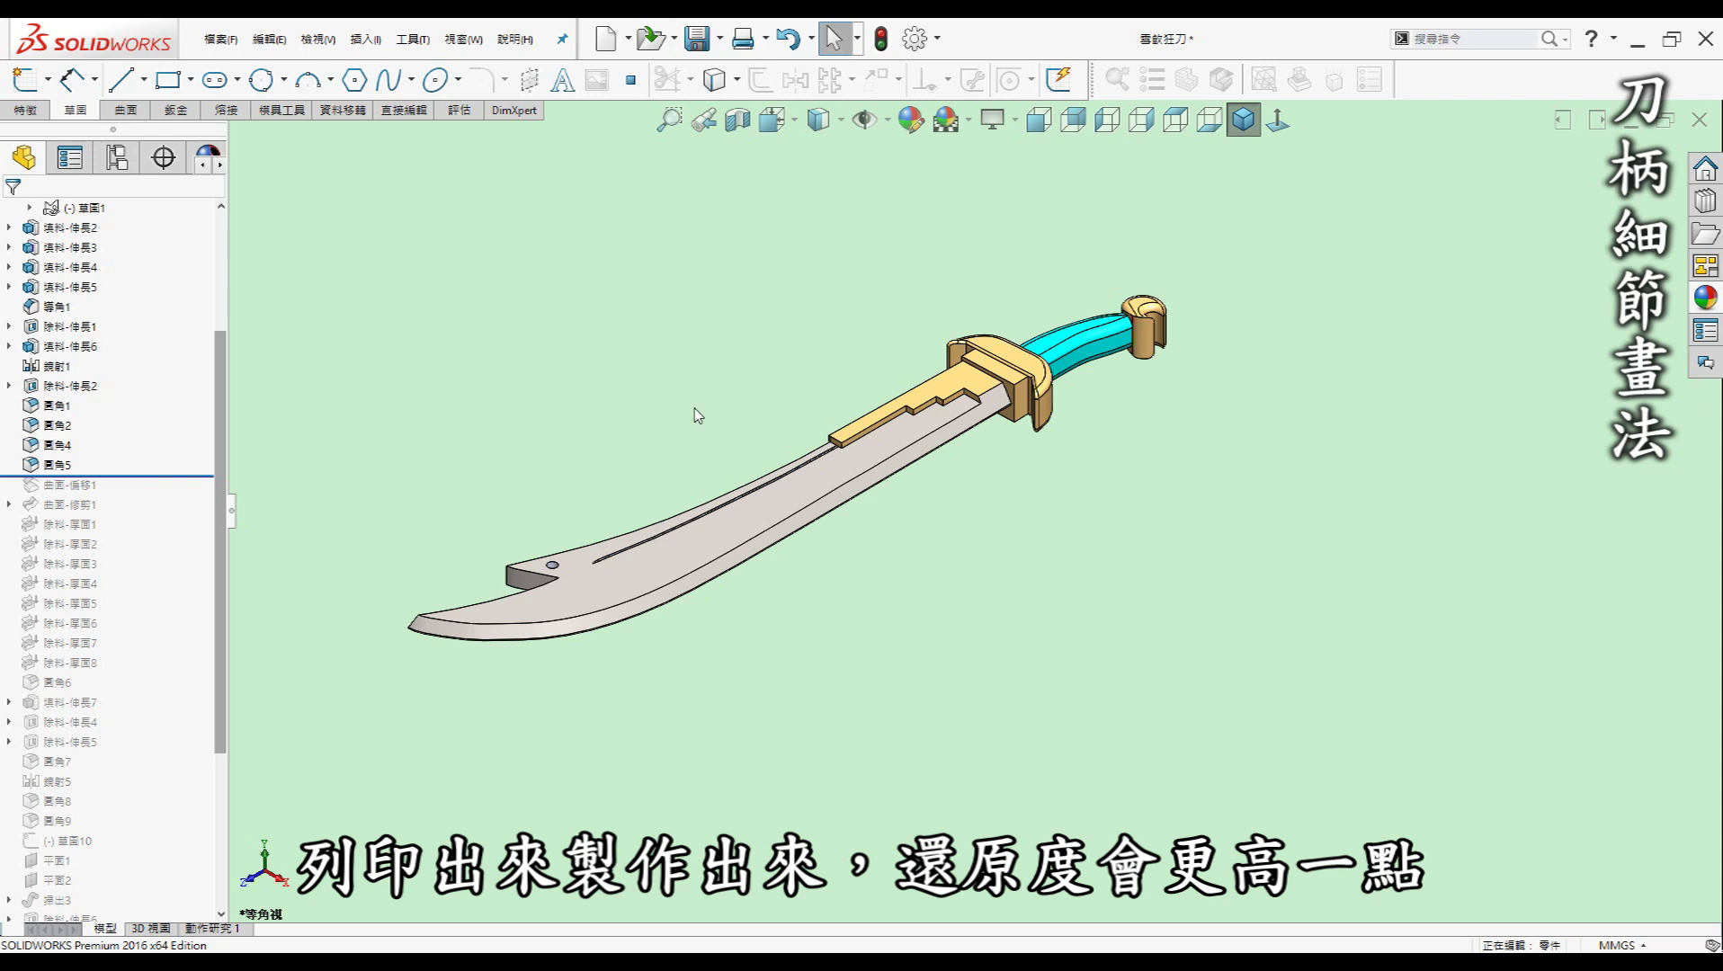
{"action": "middle_click_drag", "start_coordinate": [694, 416], "coordinate": [784, 483], "text": "ctrl"}
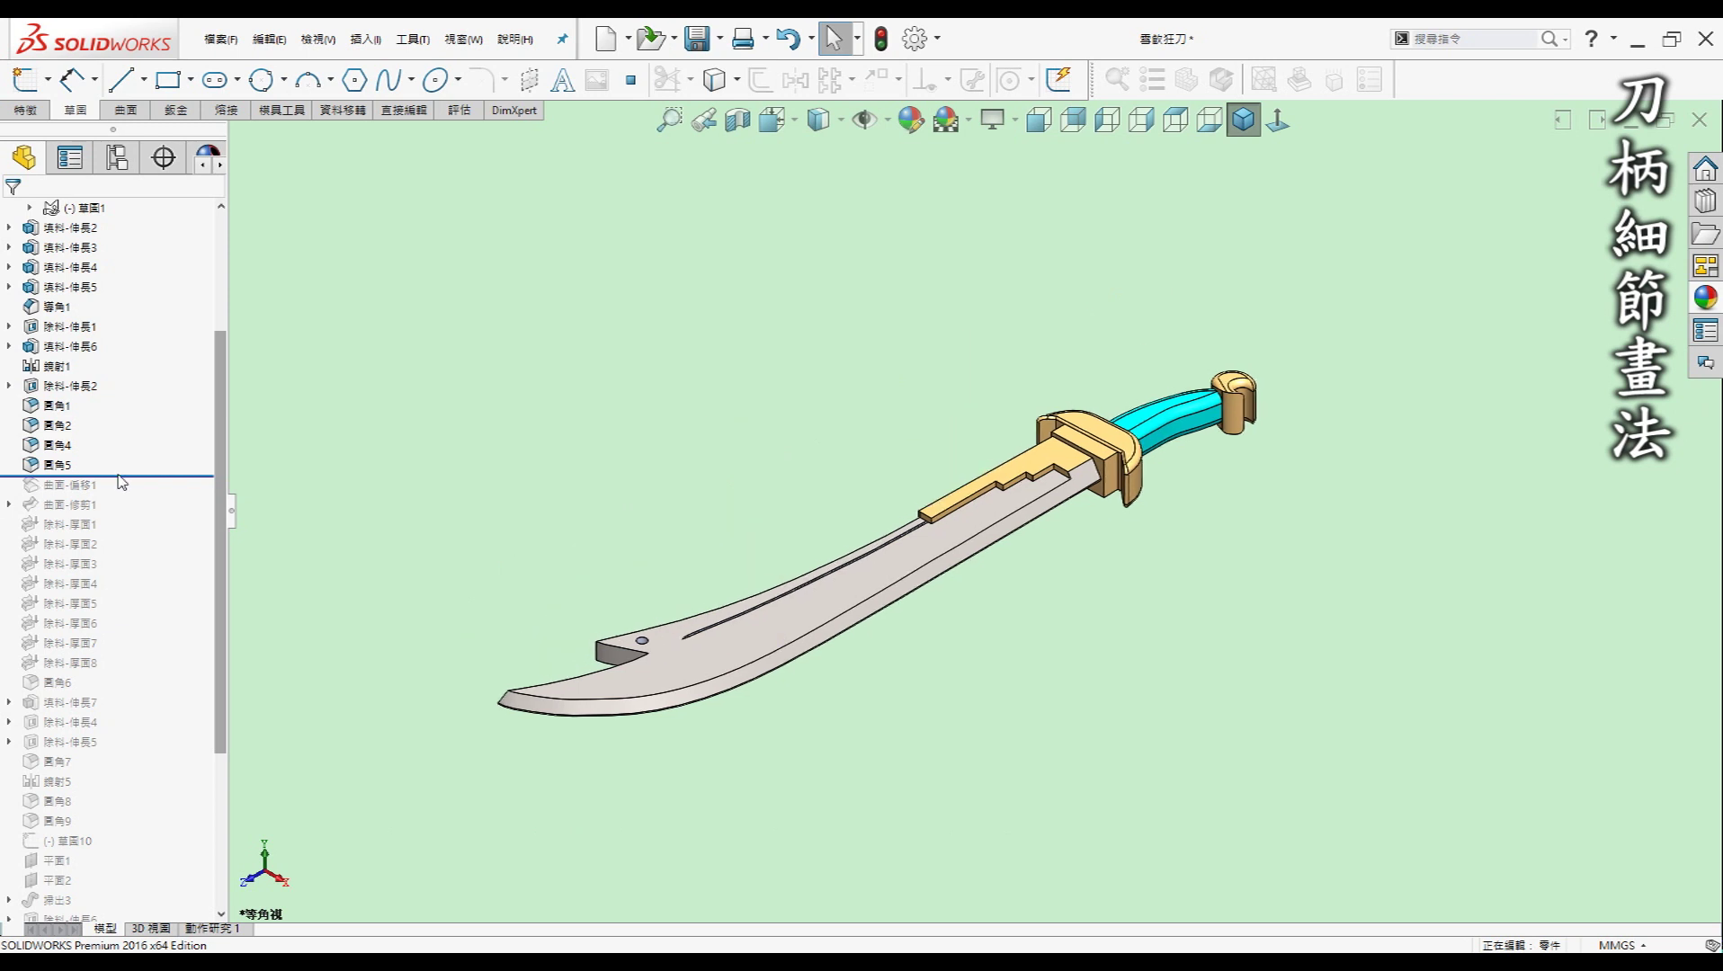
{"action": "left_click_drag", "start_coordinate": [120, 477], "coordinate": [122, 497]}
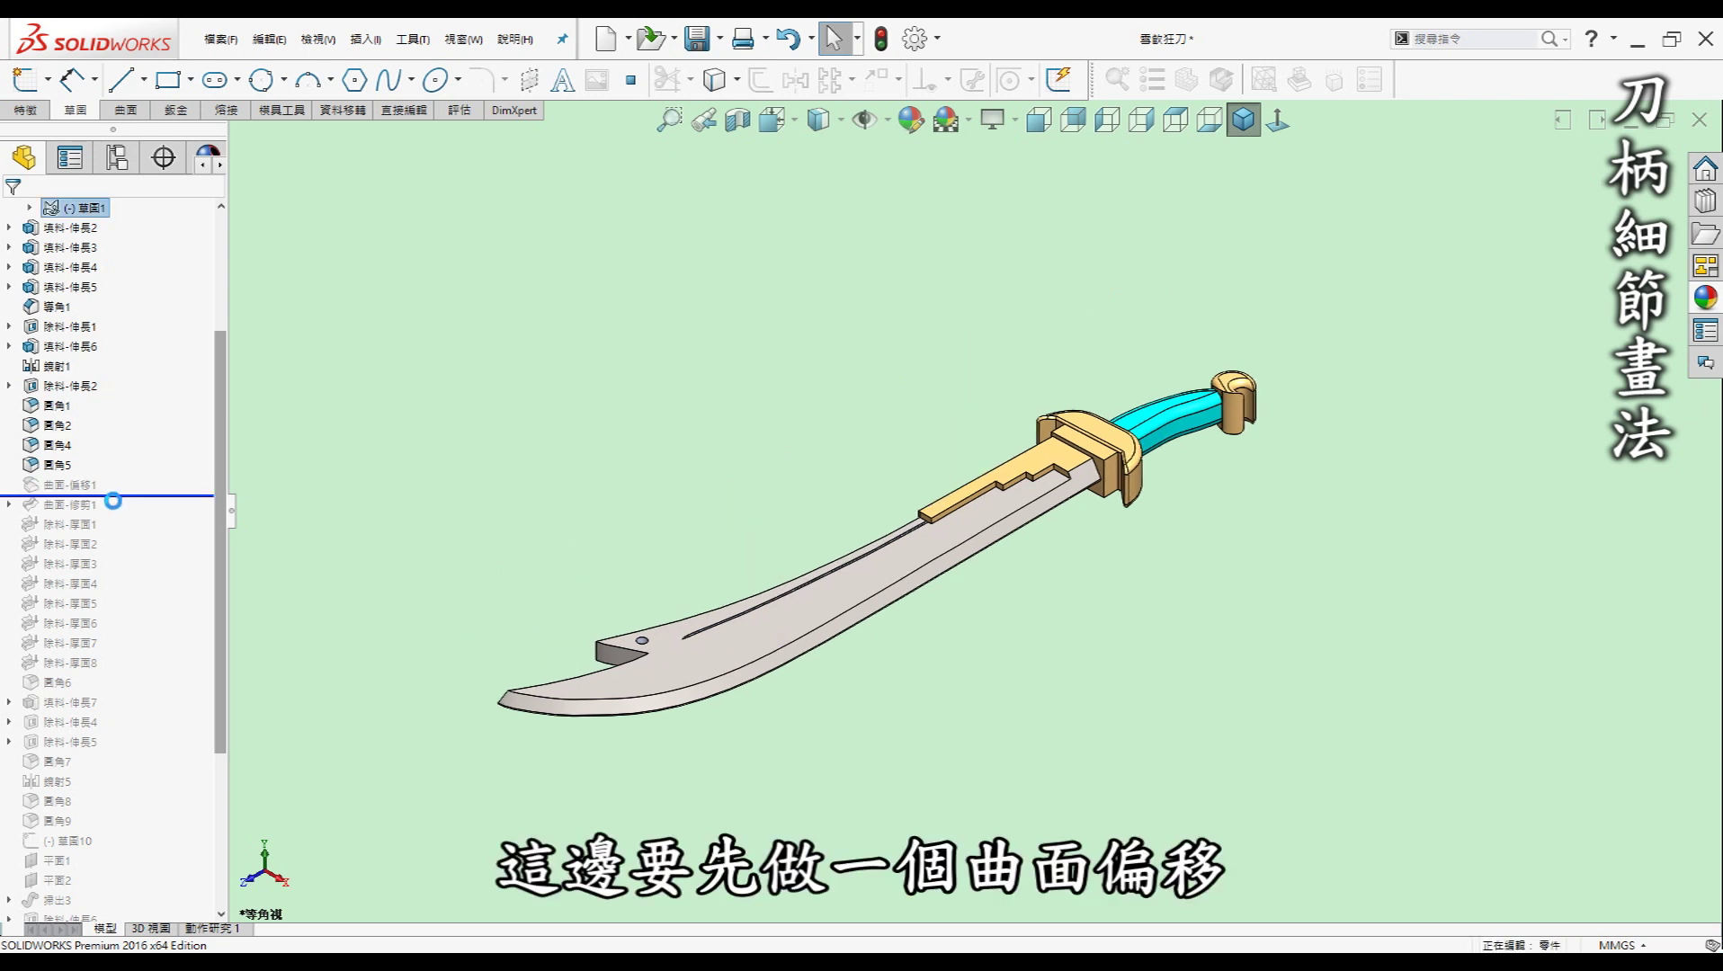
{"action": "scroll", "coordinate": [74, 495], "scroll_direction": "up", "scroll_amount": 1}
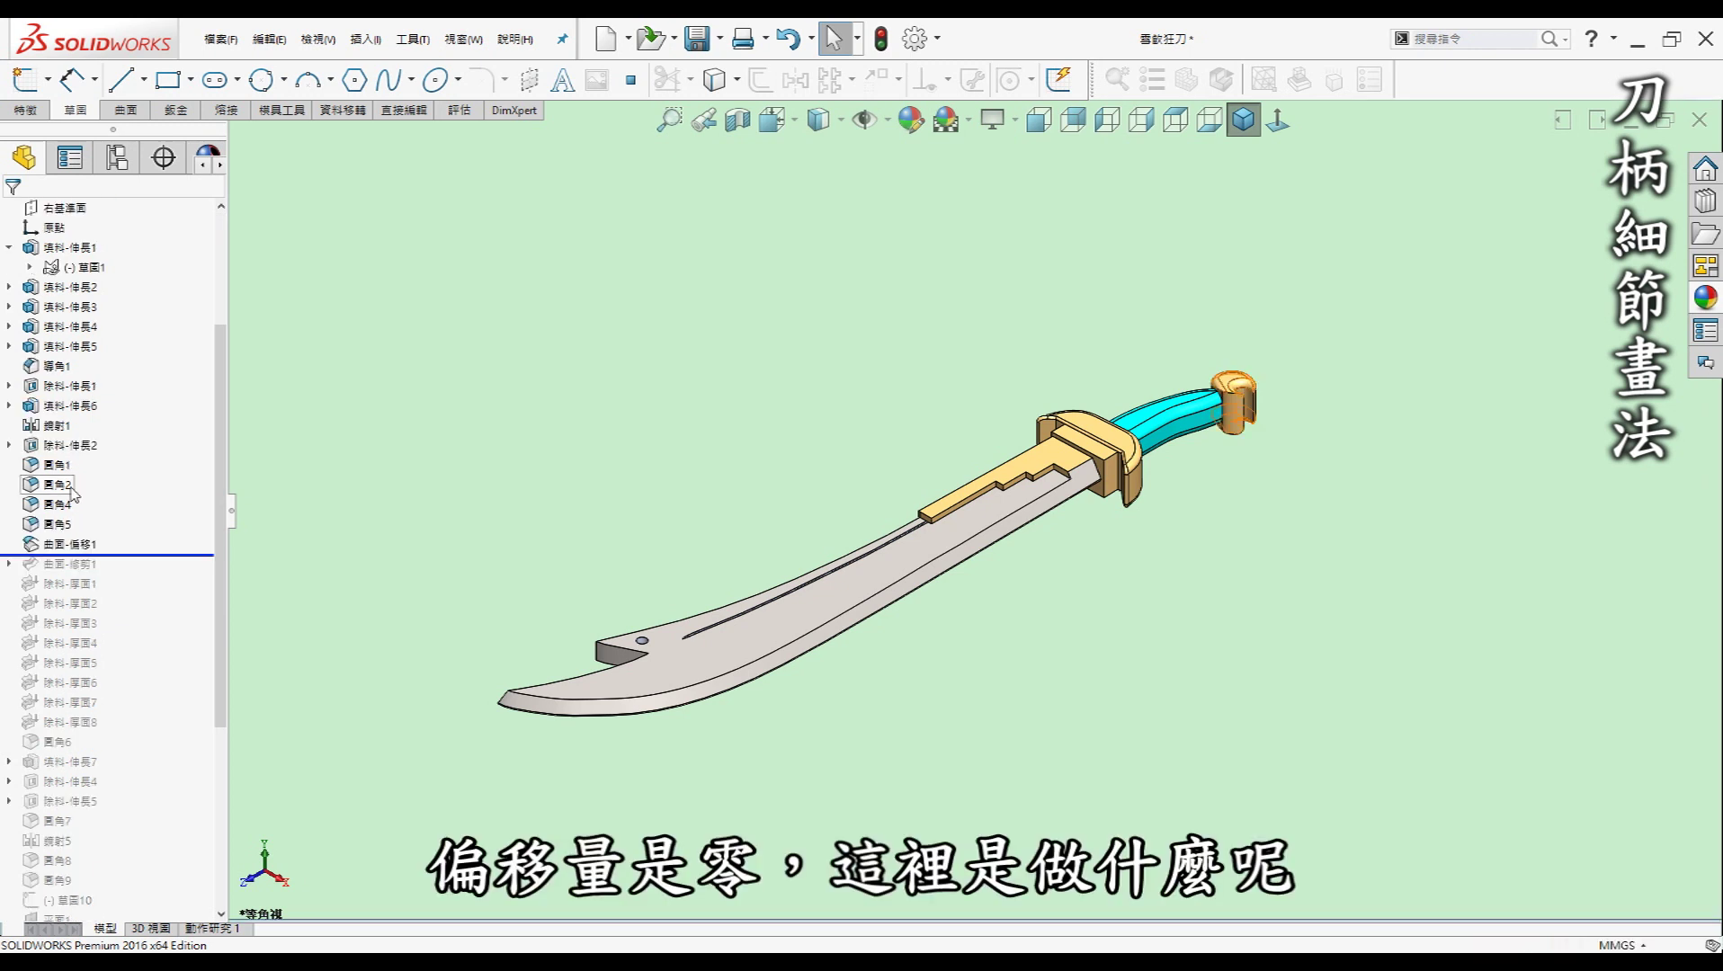
Inspect 圓角2 and the 曲面-偏移1 handle surface, then roll forward past 曲面-修剪1.
{"action": "left_click", "coordinate": [74, 485]}
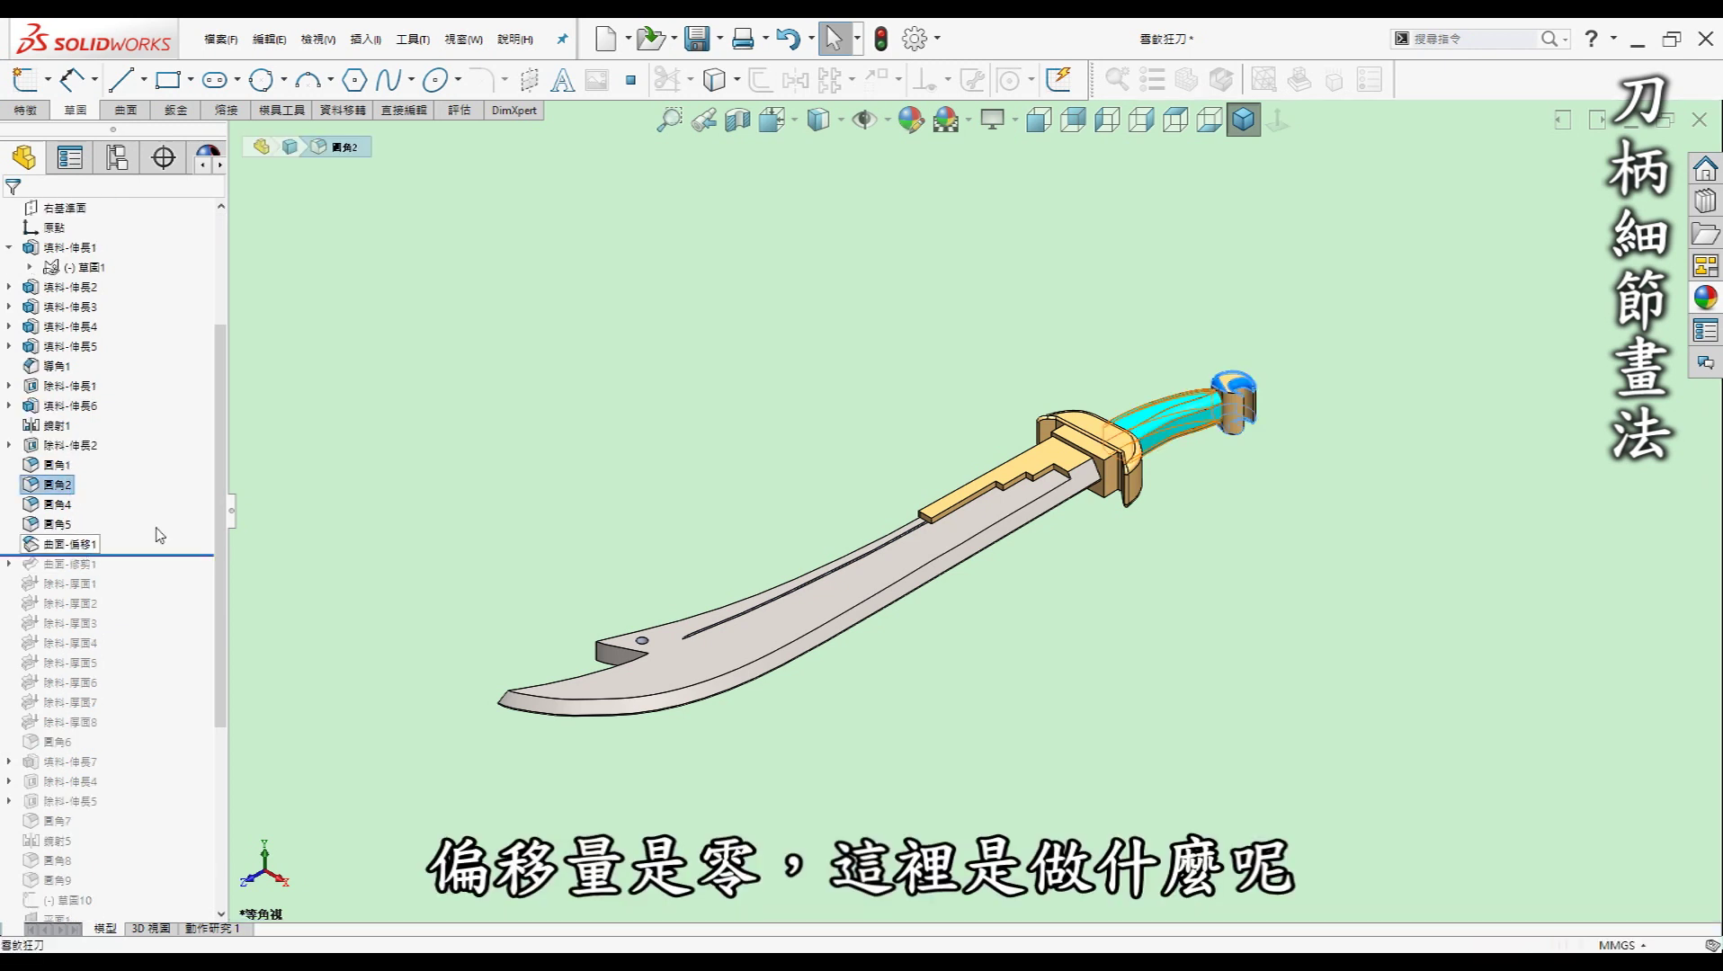
{"action": "left_click", "coordinate": [81, 544]}
{"action": "scroll", "coordinate": [1296, 473], "scroll_direction": "down", "scroll_amount": 3}
{"action": "scroll", "coordinate": [1154, 423], "scroll_direction": "down", "scroll_amount": 3}
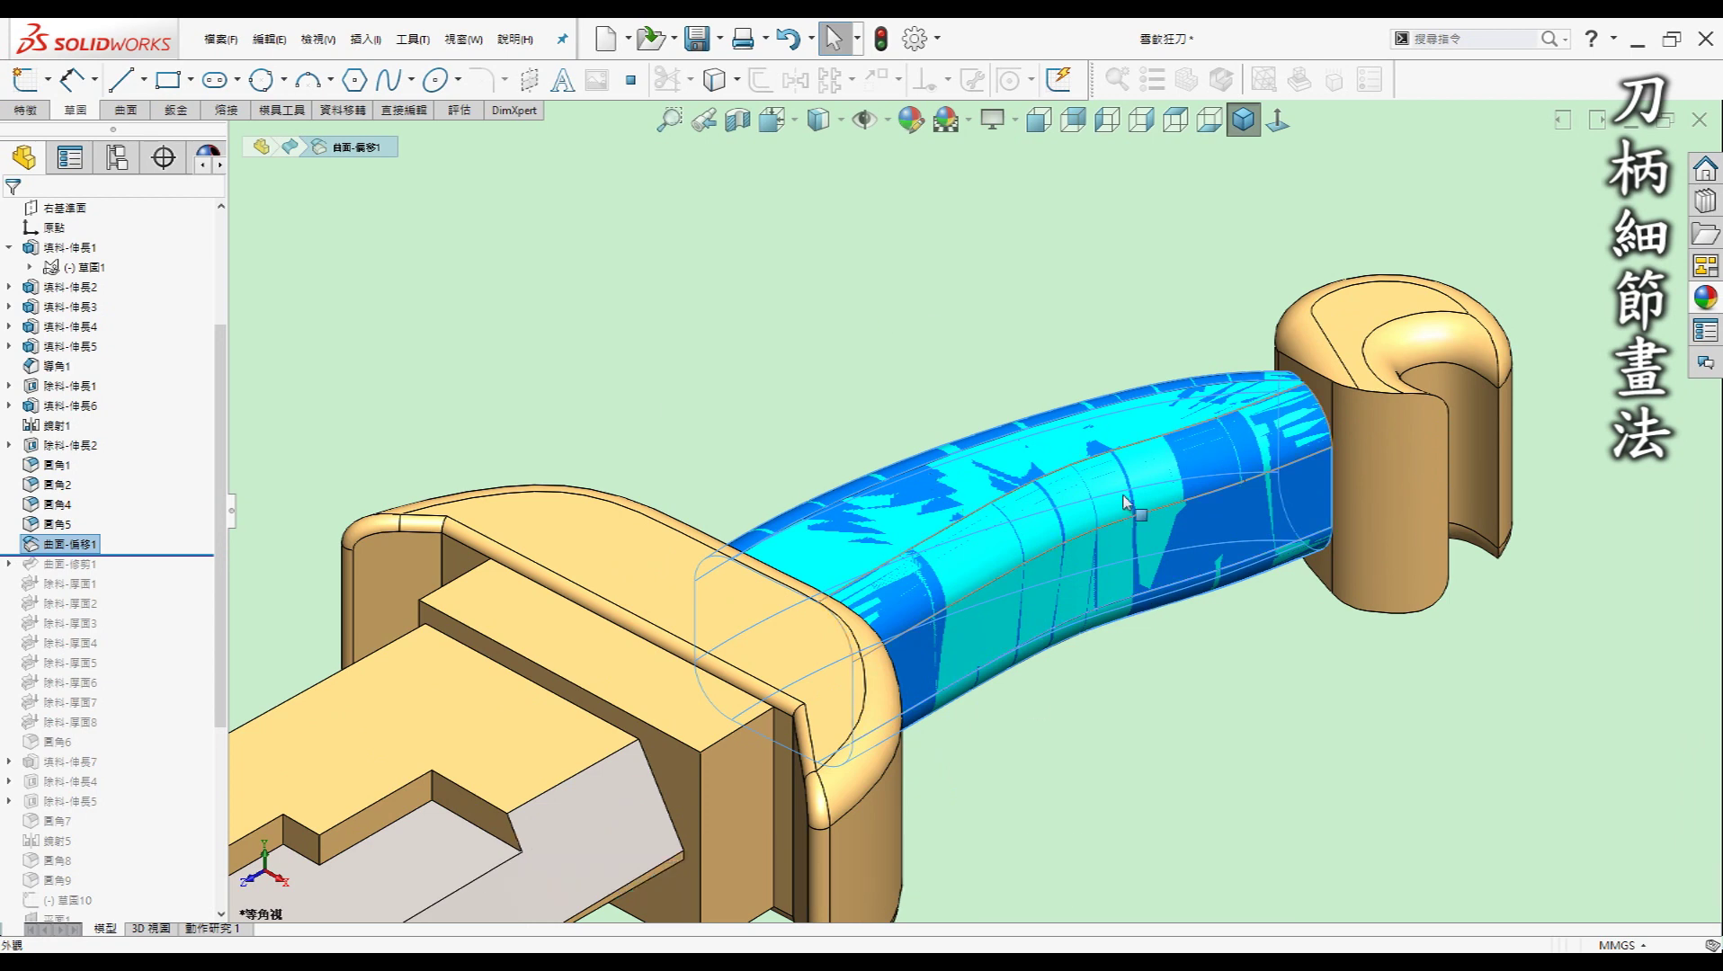
{"action": "scroll", "coordinate": [1135, 501], "scroll_direction": "up", "scroll_amount": 3}
{"action": "scroll", "coordinate": [1116, 492], "scroll_direction": "up", "scroll_amount": 3}
{"action": "scroll", "coordinate": [1116, 492], "scroll_direction": "up", "scroll_amount": 2}
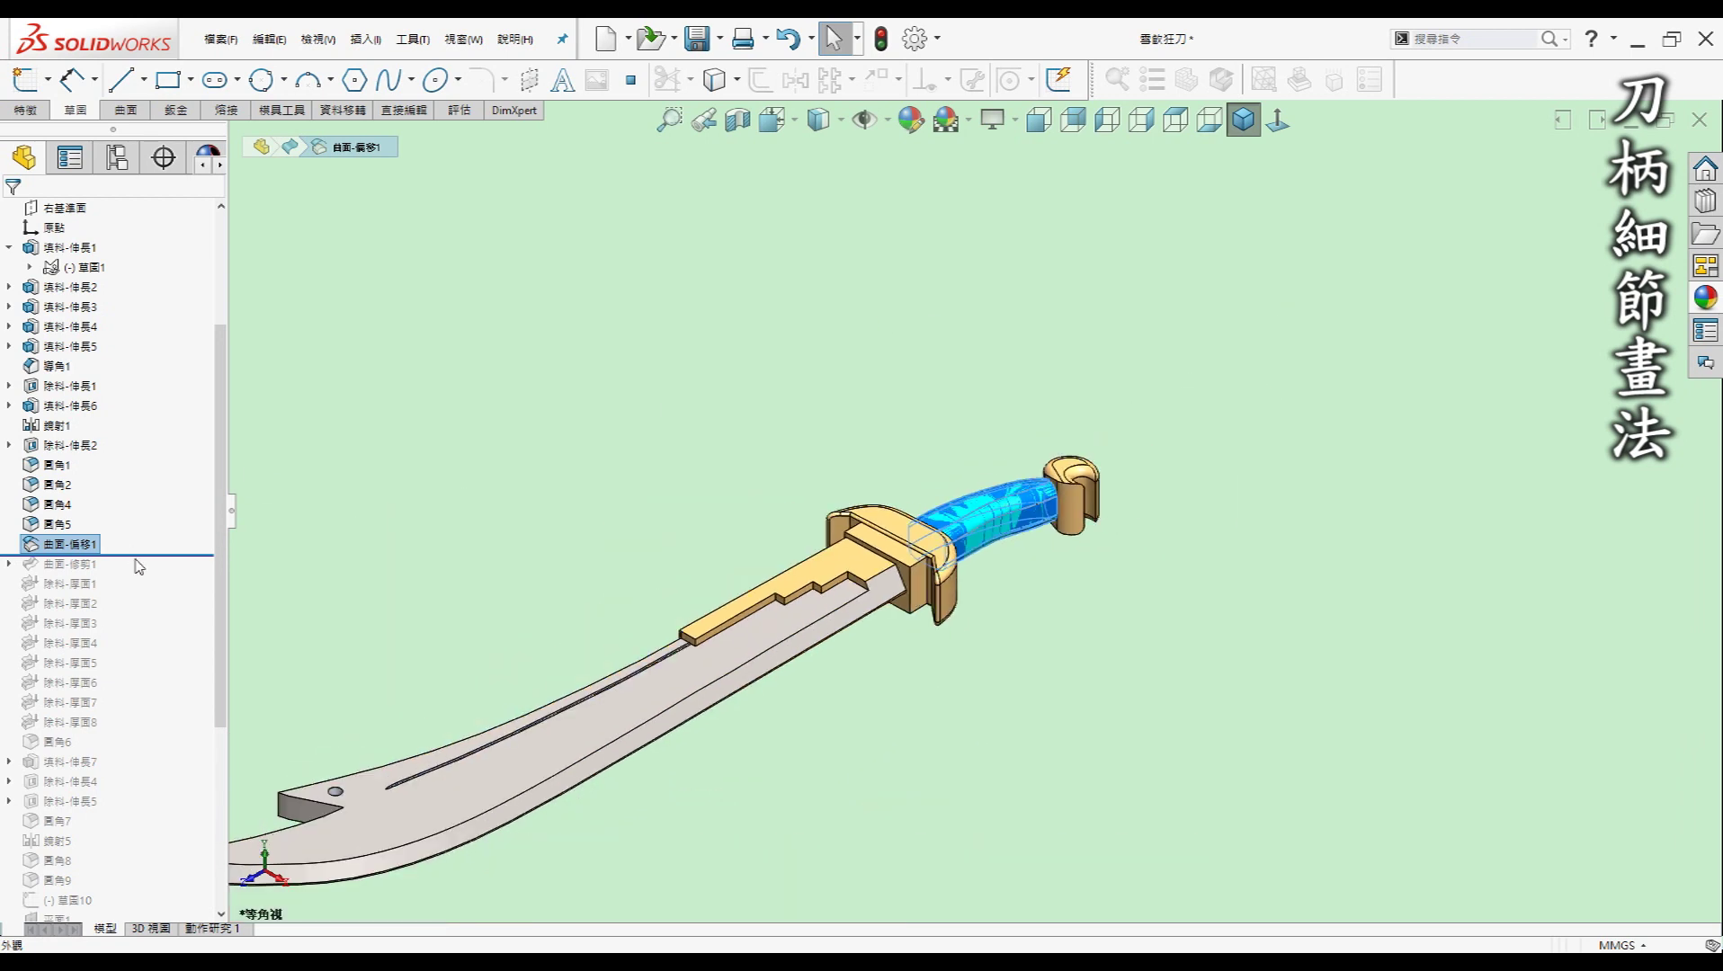
{"action": "left_click_drag", "start_coordinate": [135, 555], "coordinate": [137, 573]}
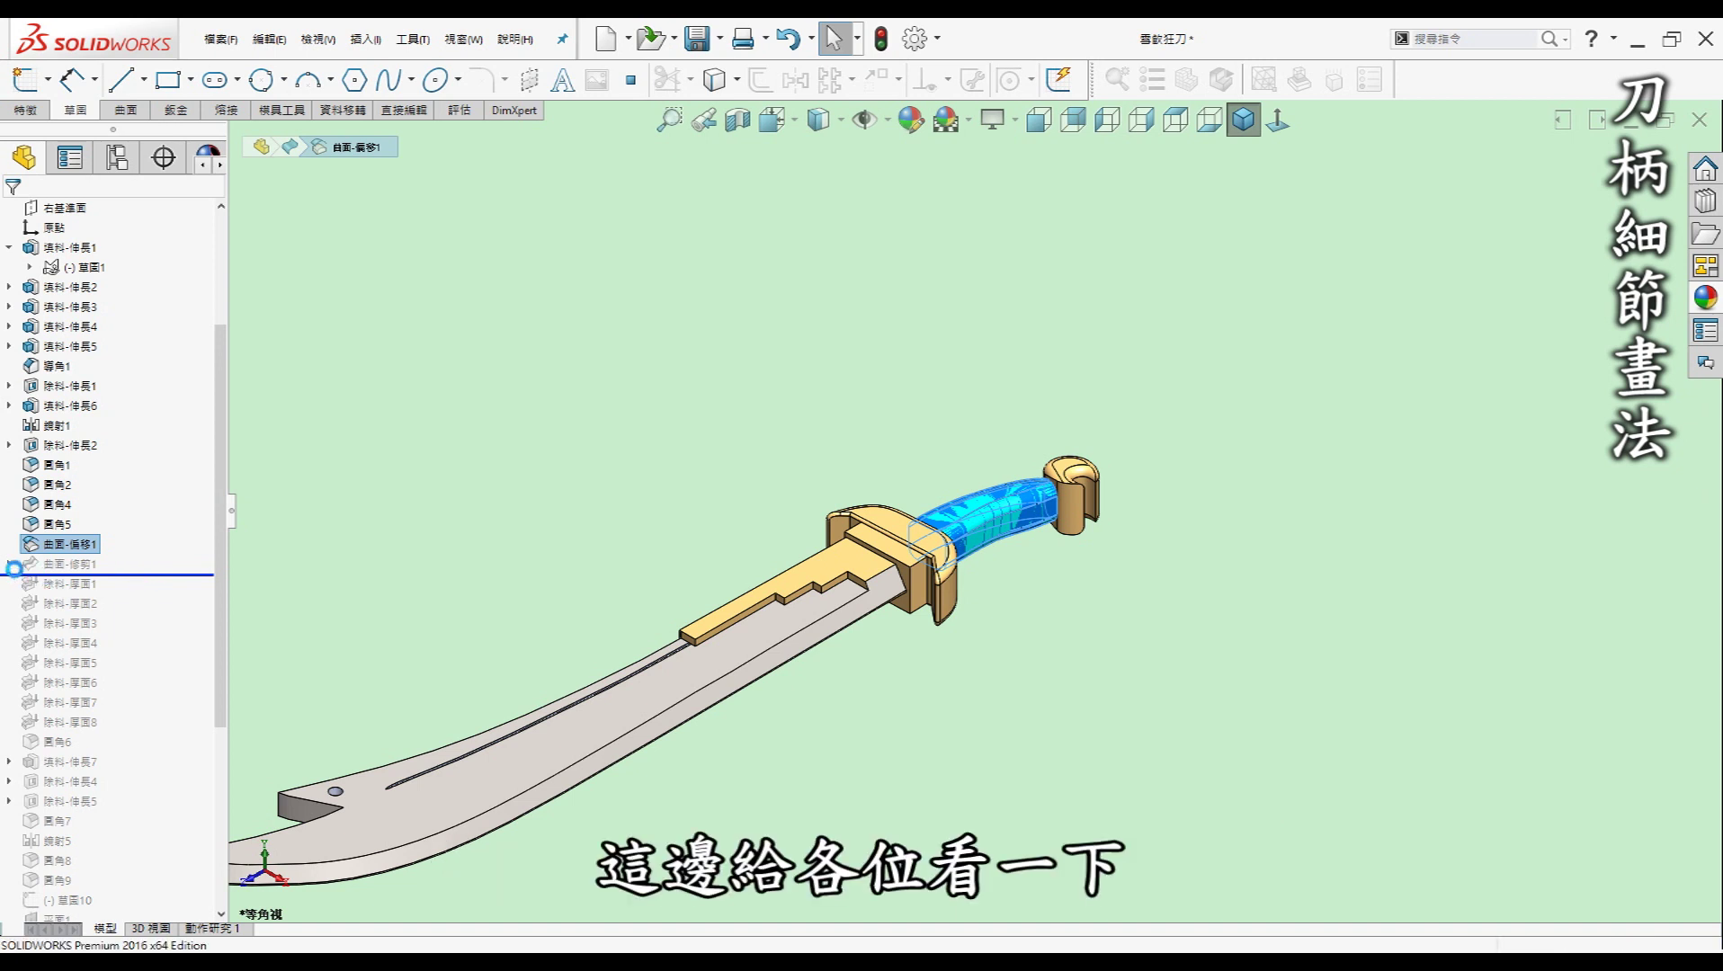
{"action": "left_click", "coordinate": [9, 564]}
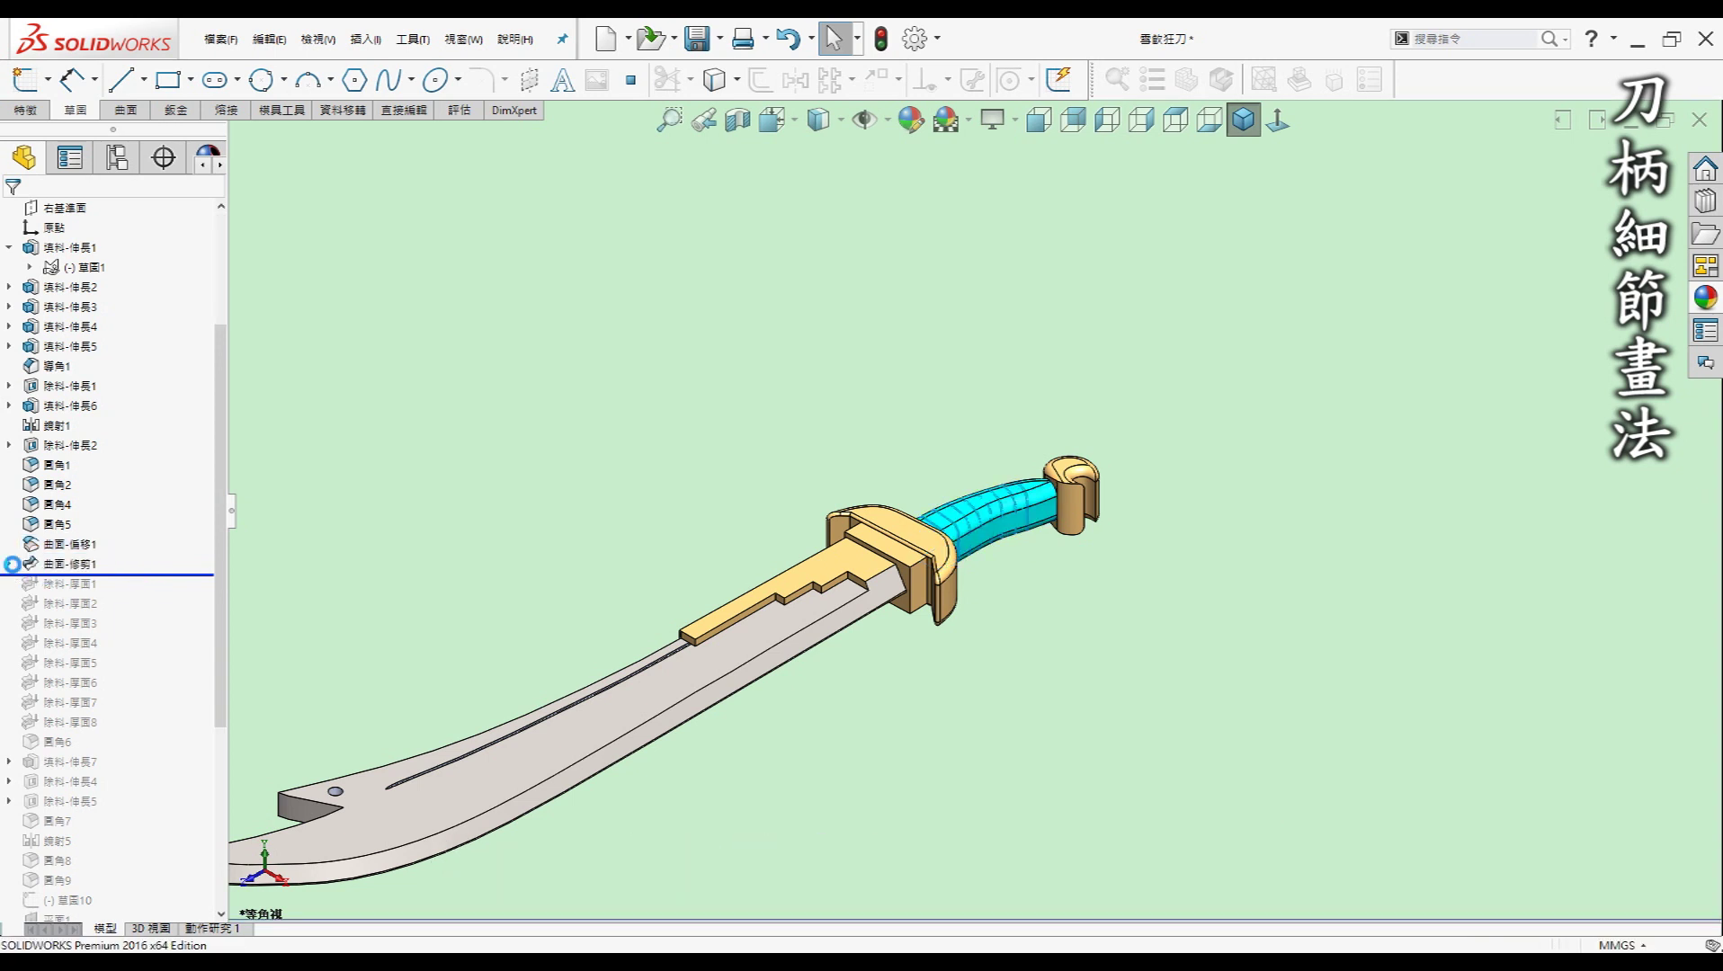
Show the trim's wrap sketch 草圖5 across the handle in Front view.
{"action": "left_click", "coordinate": [86, 584]}
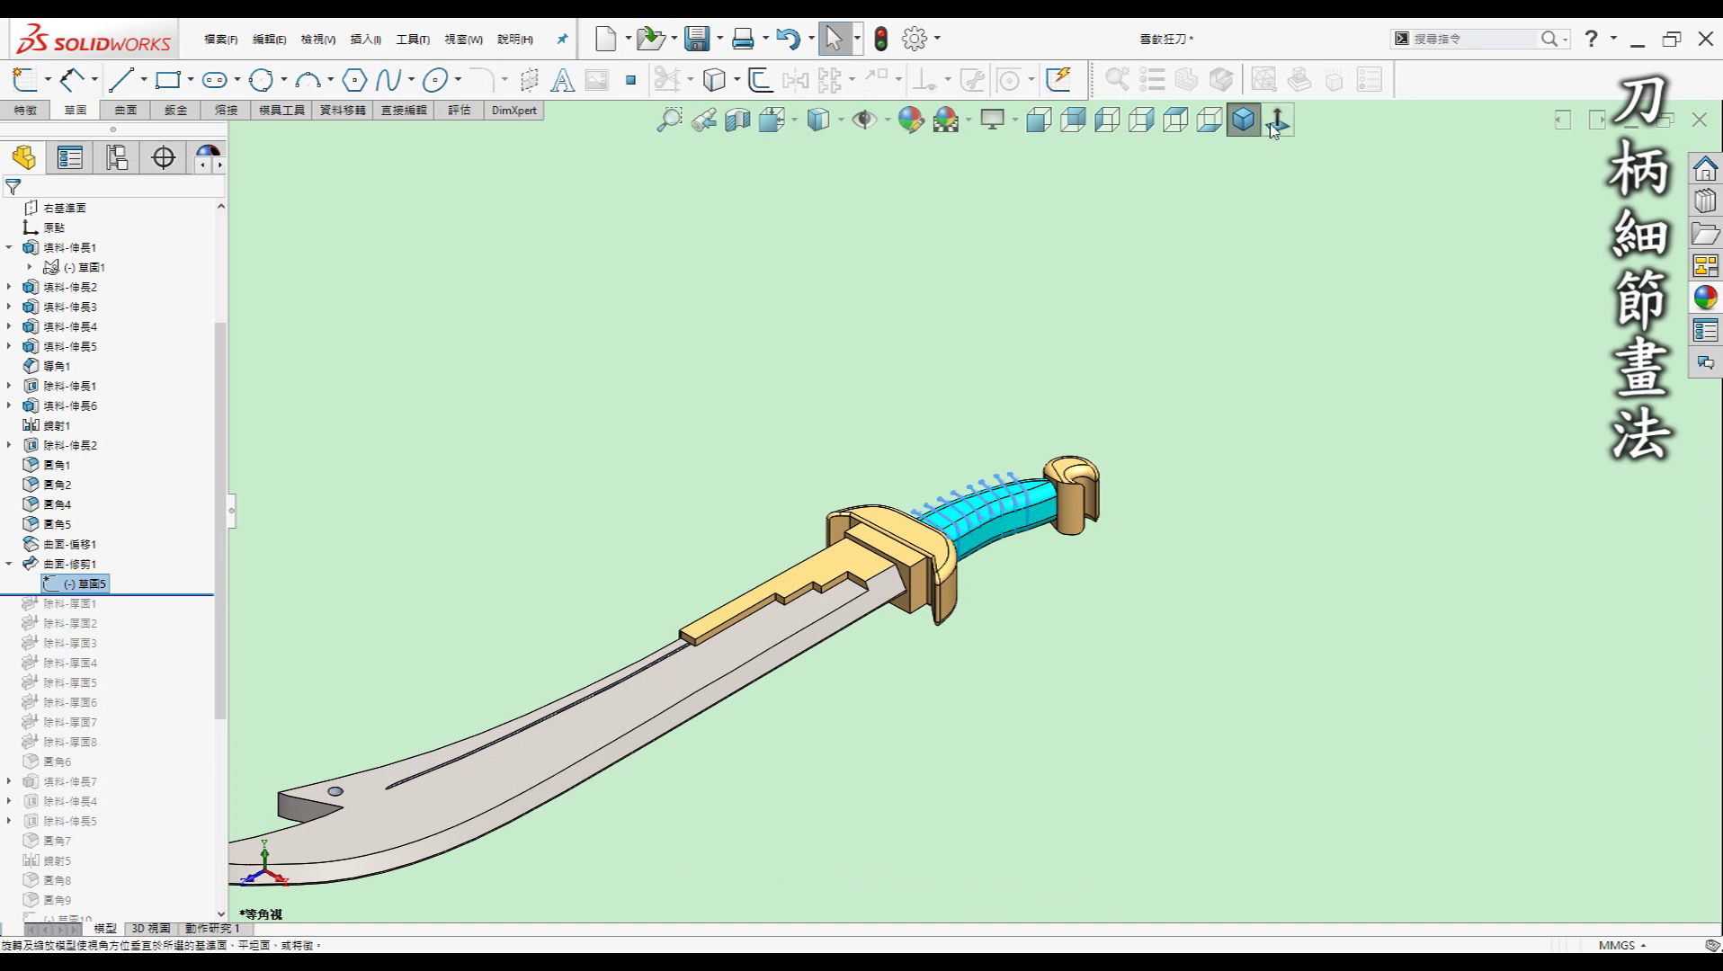
{"action": "left_click", "coordinate": [1176, 120]}
{"action": "scroll", "coordinate": [998, 198], "scroll_direction": "down", "scroll_amount": 5}
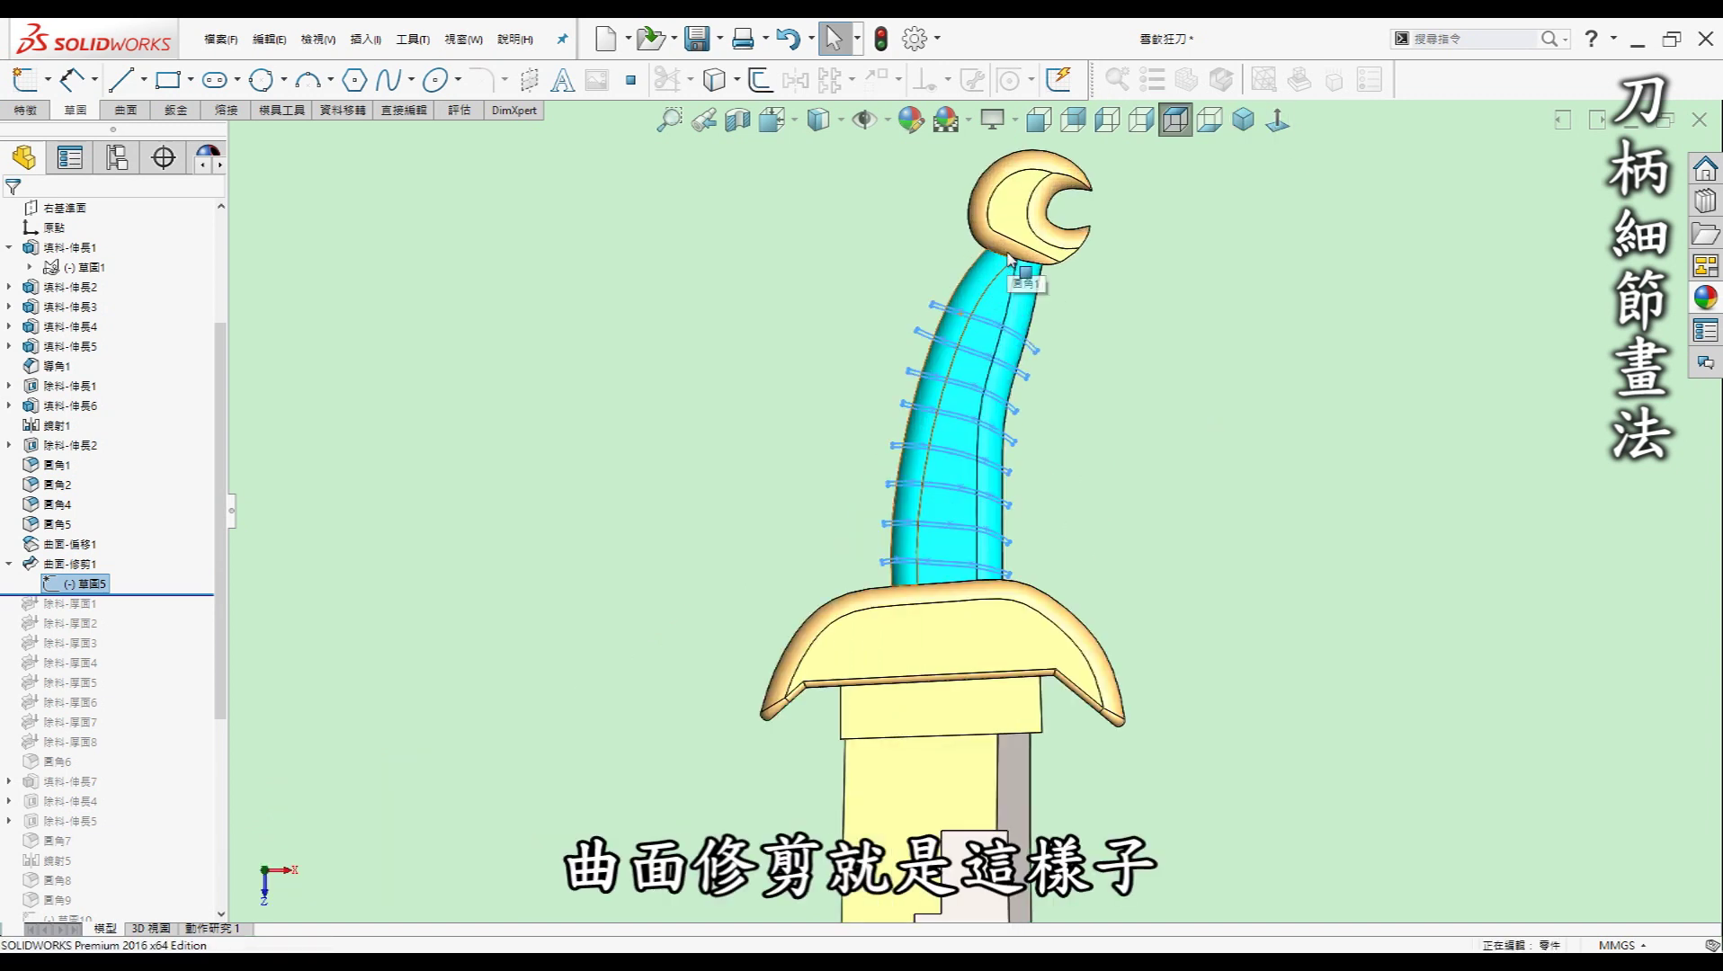
{"action": "left_click", "coordinate": [1185, 477]}
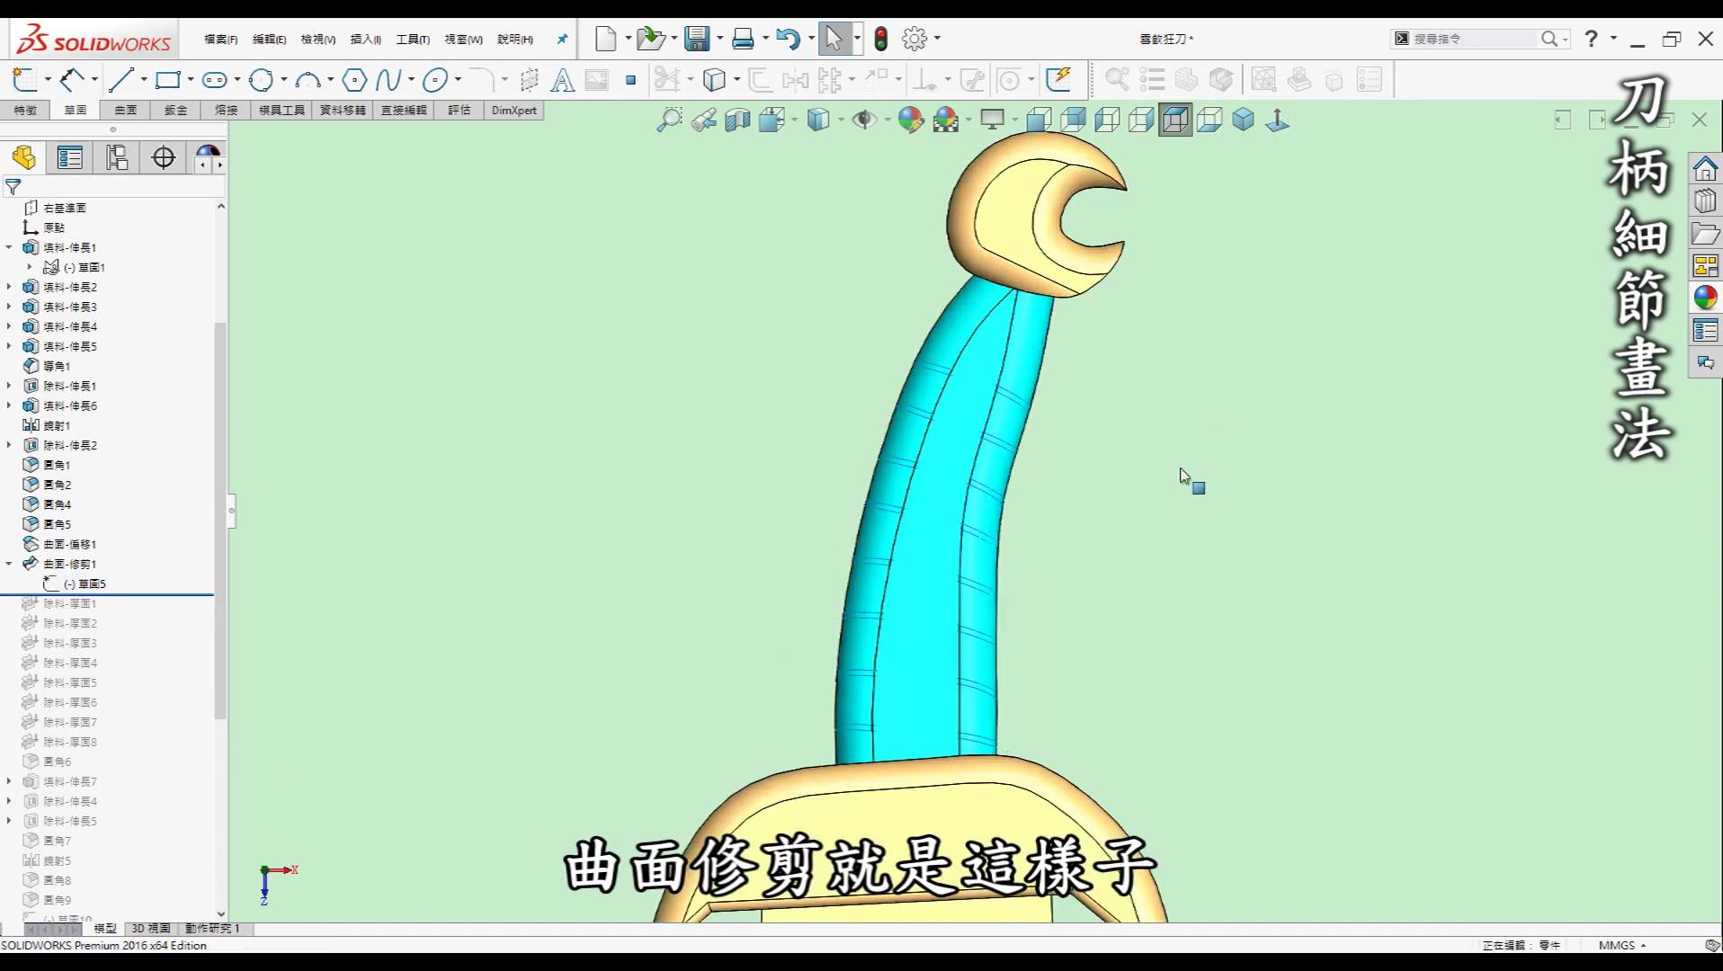
{"action": "left_click", "coordinate": [90, 584]}
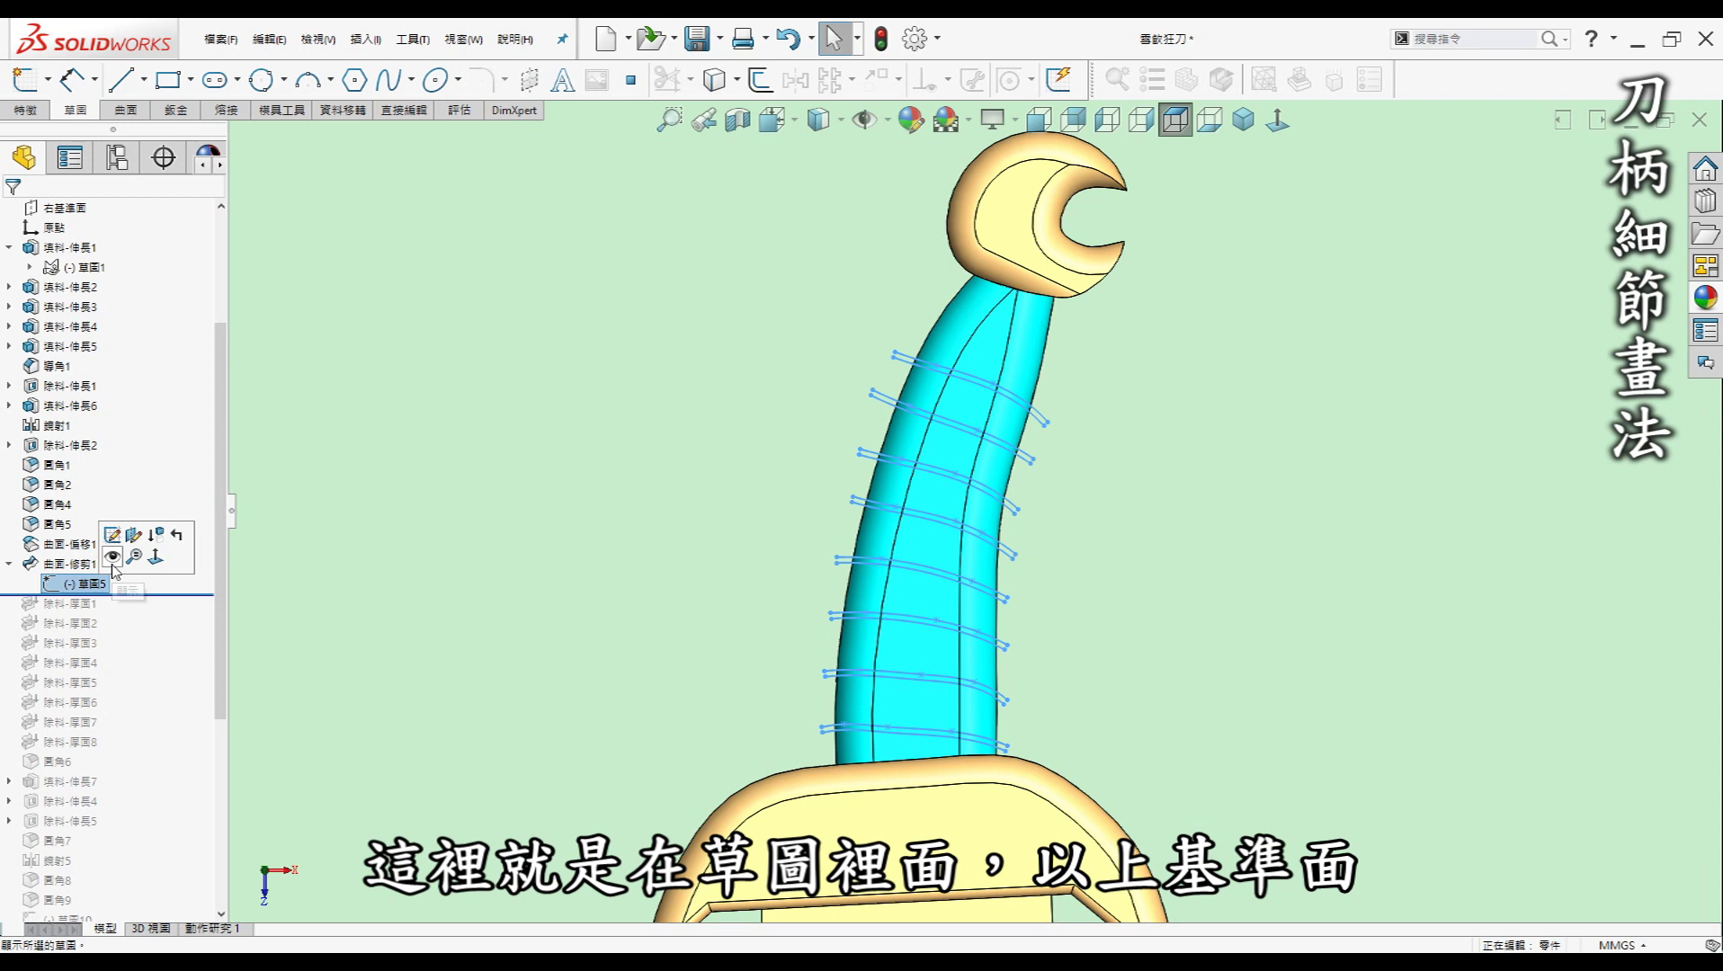
{"action": "left_click", "coordinate": [598, 389]}
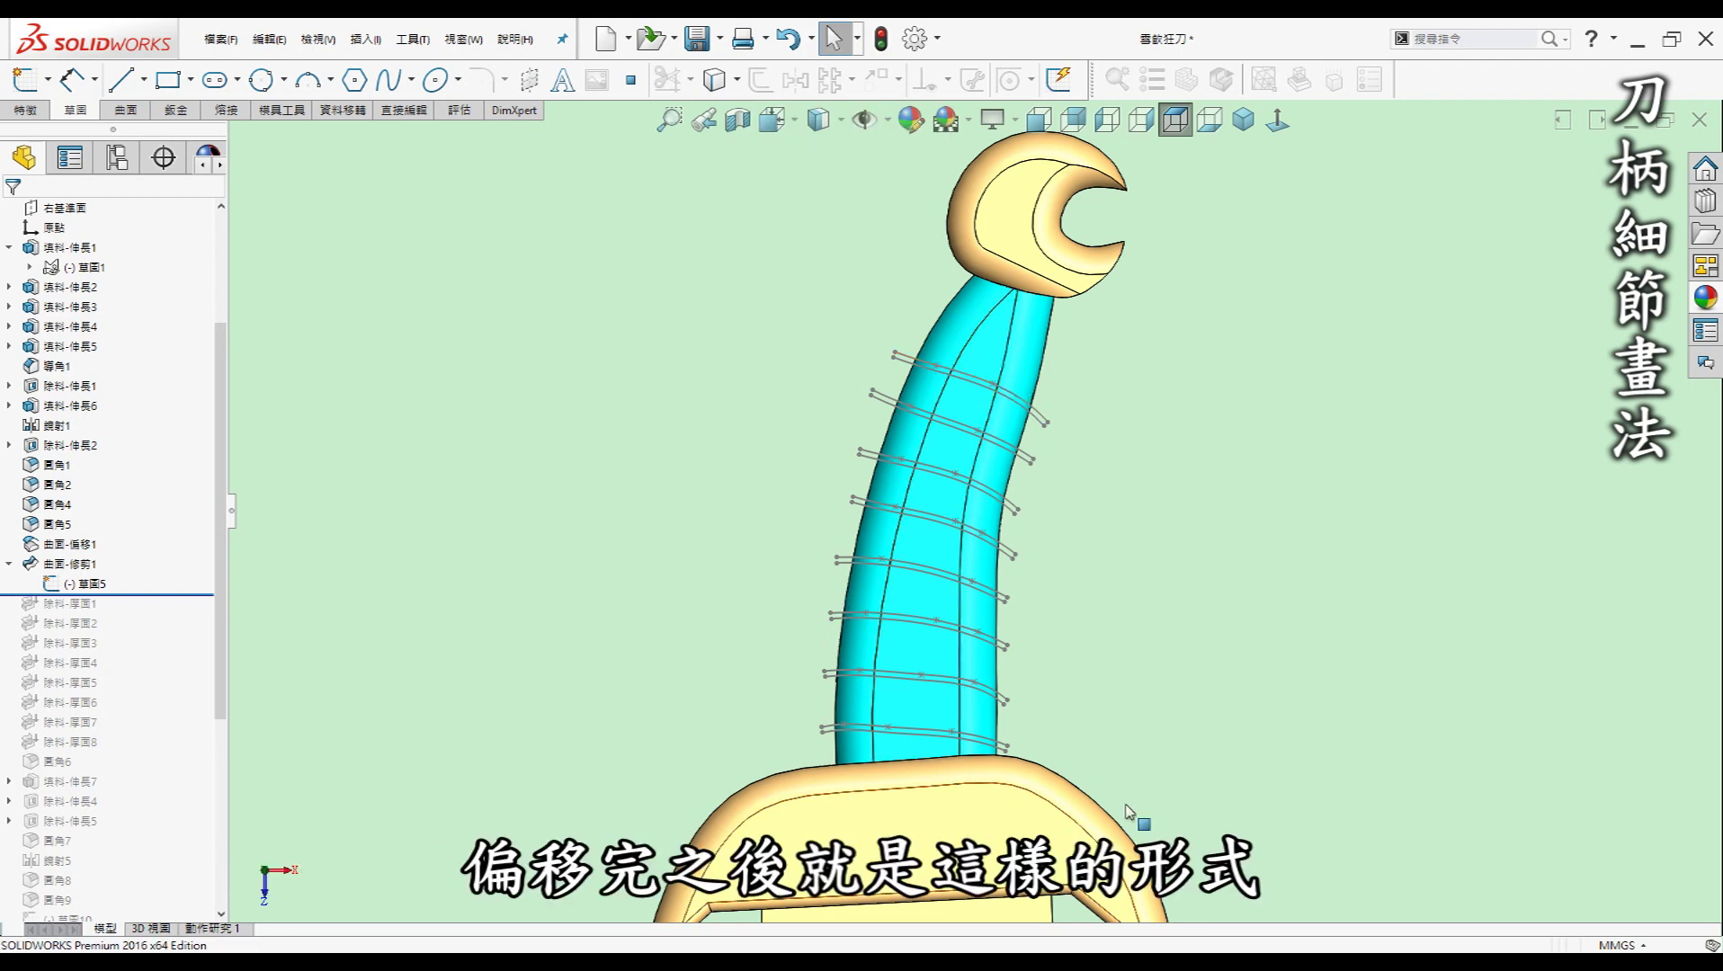
{"action": "scroll", "coordinate": [781, 424], "scroll_direction": "down", "scroll_amount": 5}
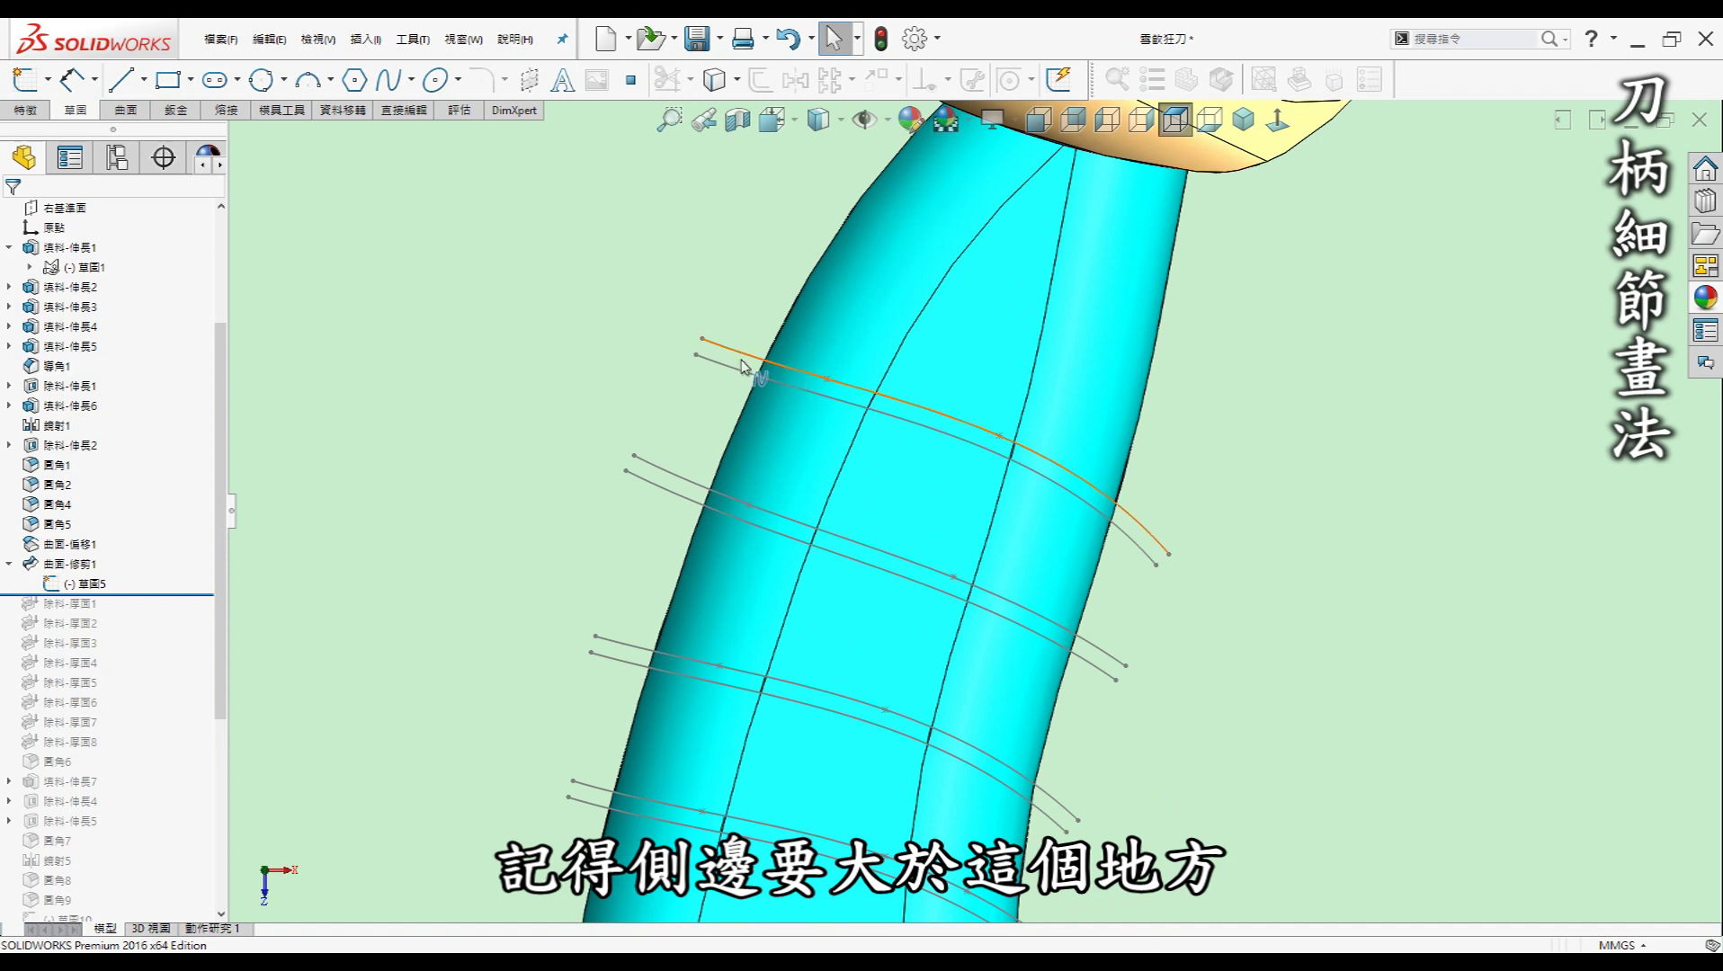
Return to isometric view and hide sketch 草圖5.
{"action": "key", "text": "ctrl+7"}
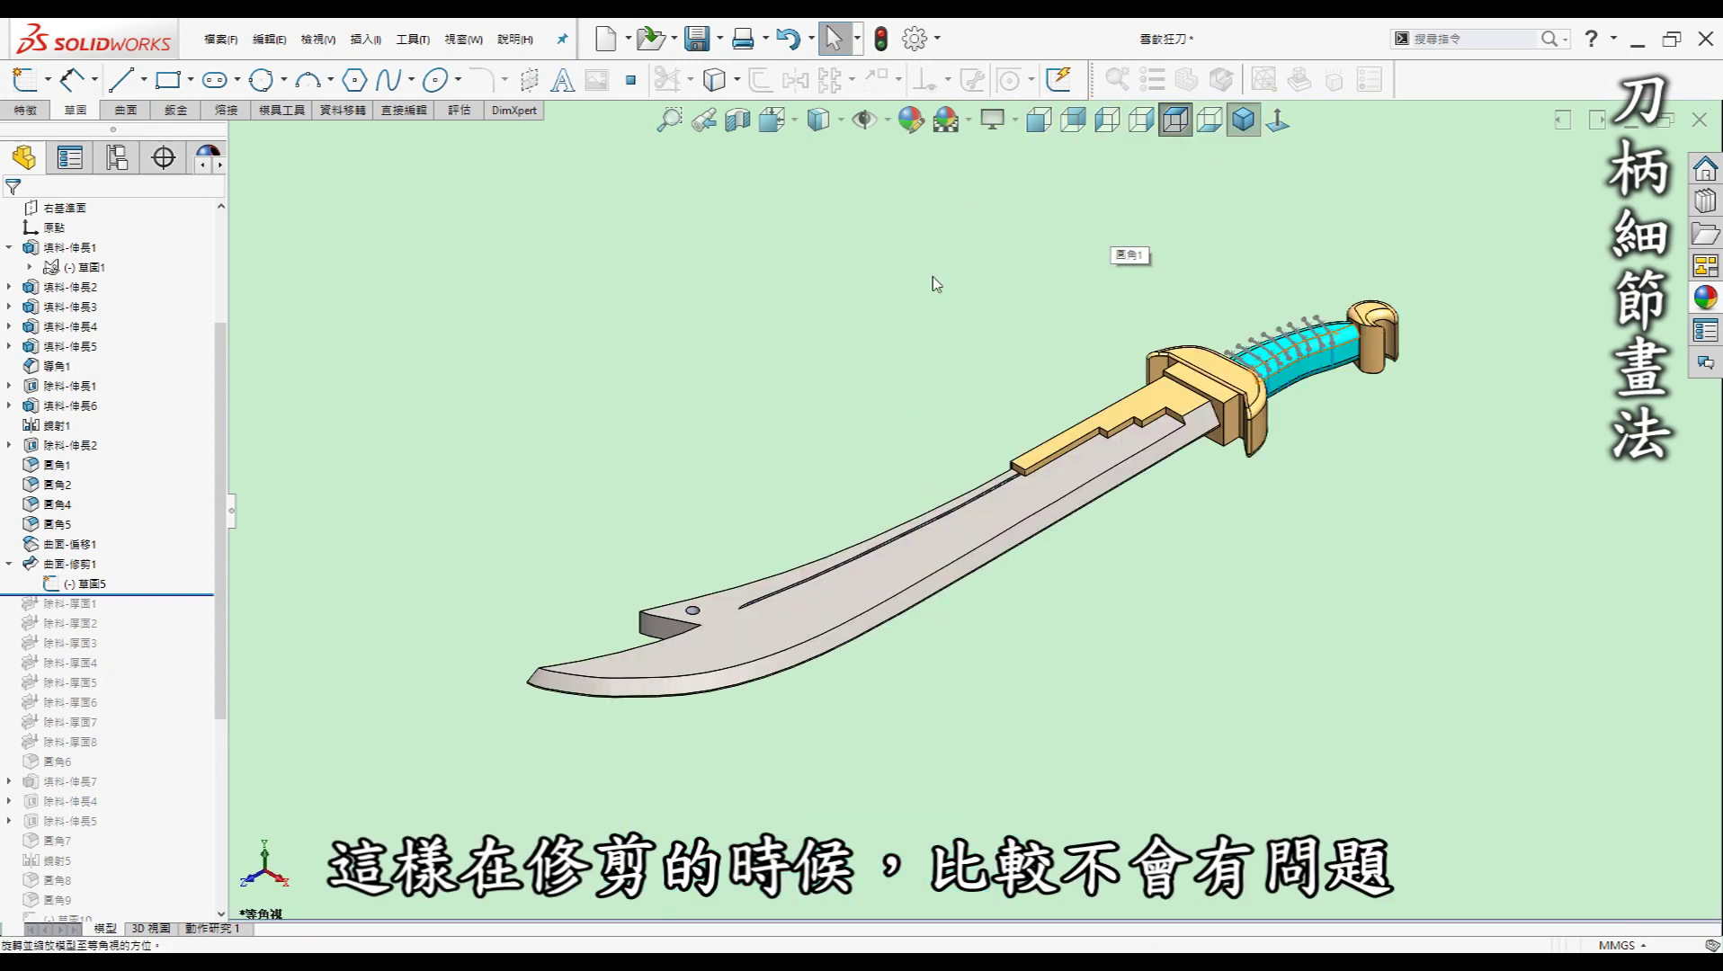
{"action": "left_click", "coordinate": [87, 587]}
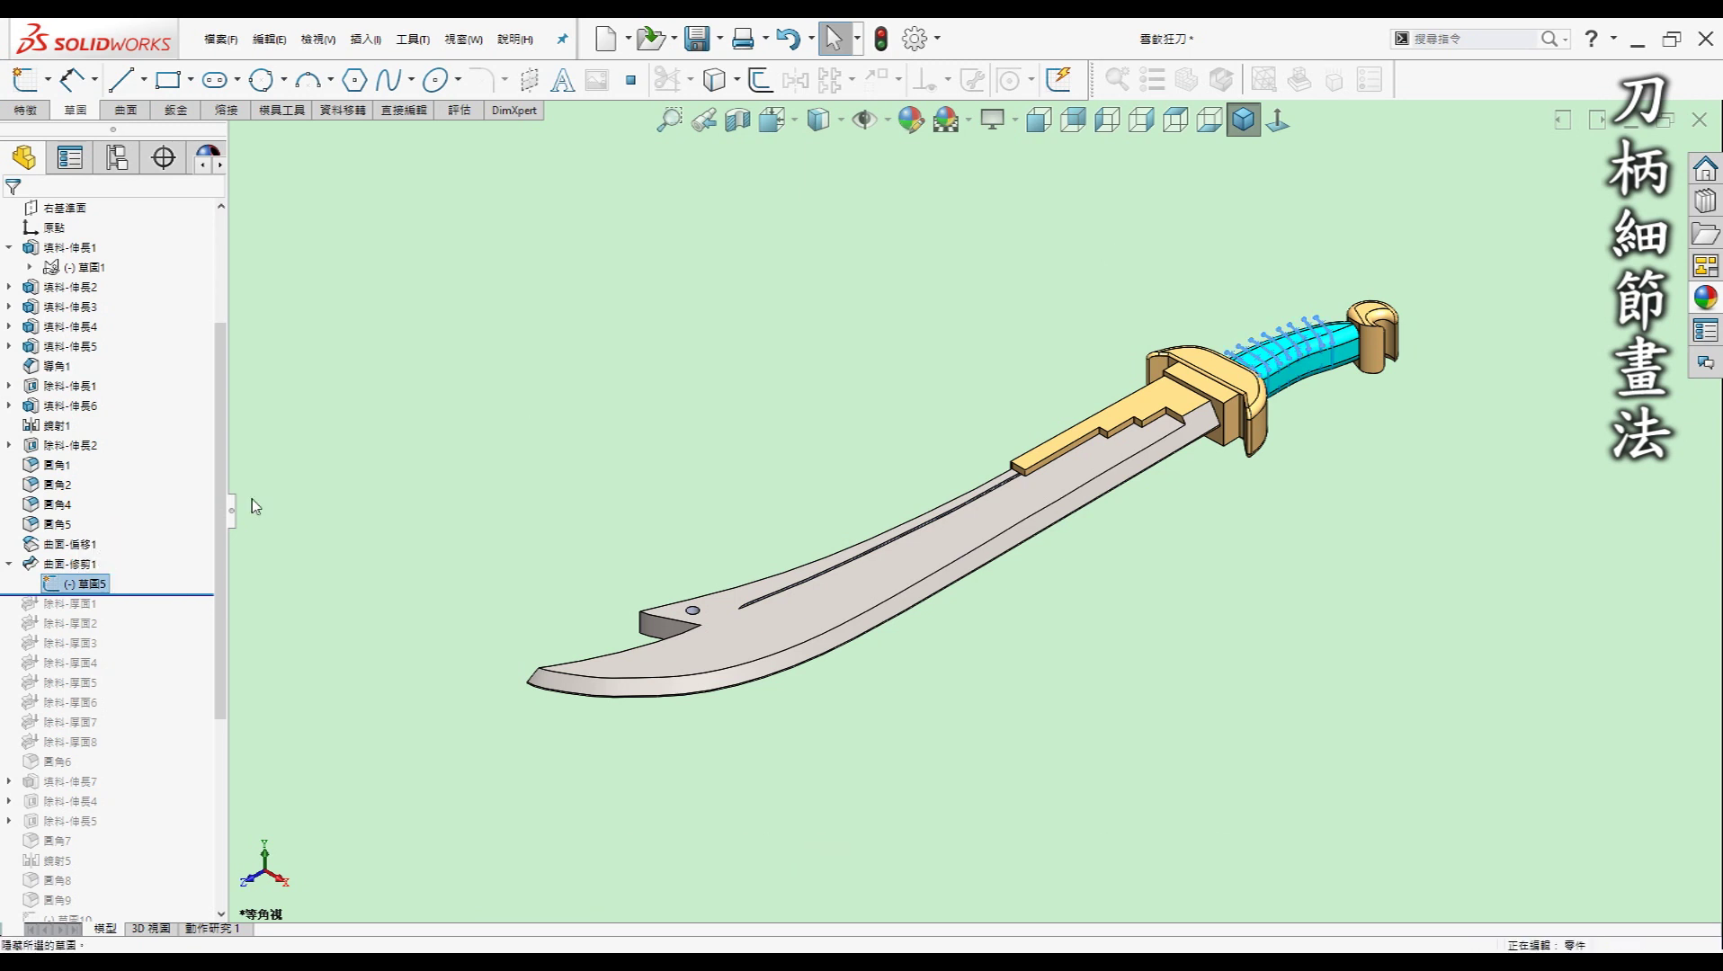
{"action": "key", "text": "Escape"}
Preview the ring-shaped trimmed bands along the grip and bring up the Surfaces tools.
{"action": "left_click", "coordinate": [79, 565]}
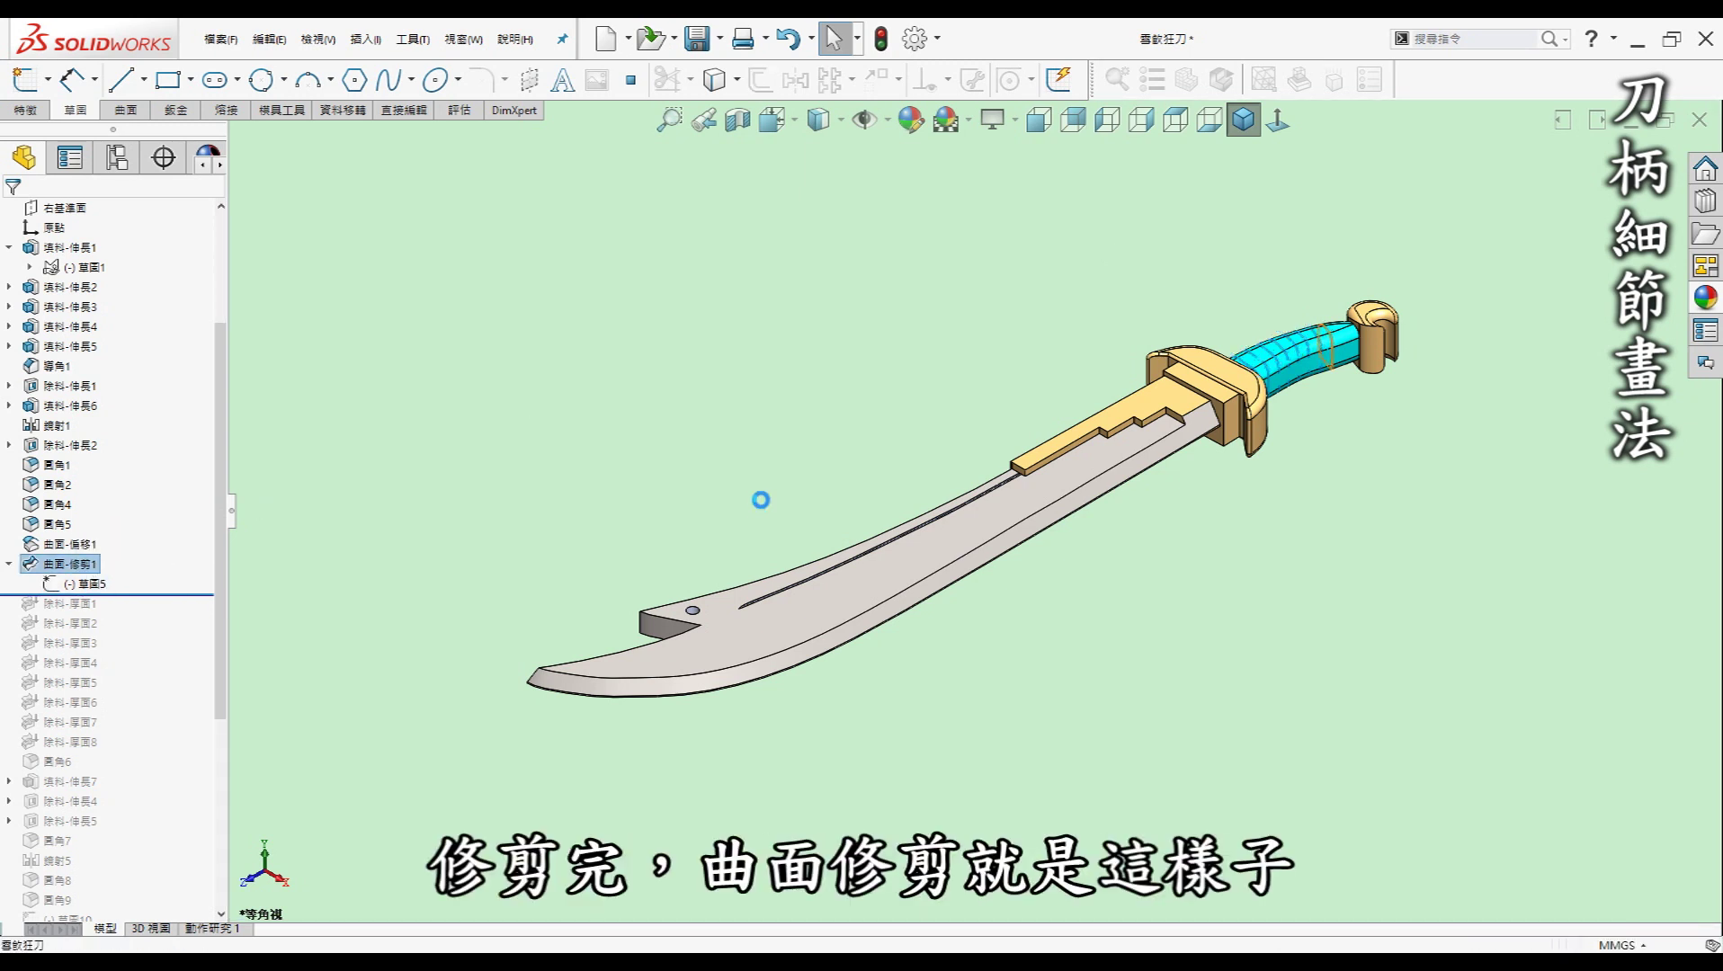
{"action": "scroll", "coordinate": [1313, 352], "scroll_direction": "down", "scroll_amount": 2}
{"action": "scroll", "coordinate": [1295, 357], "scroll_direction": "down", "scroll_amount": 2}
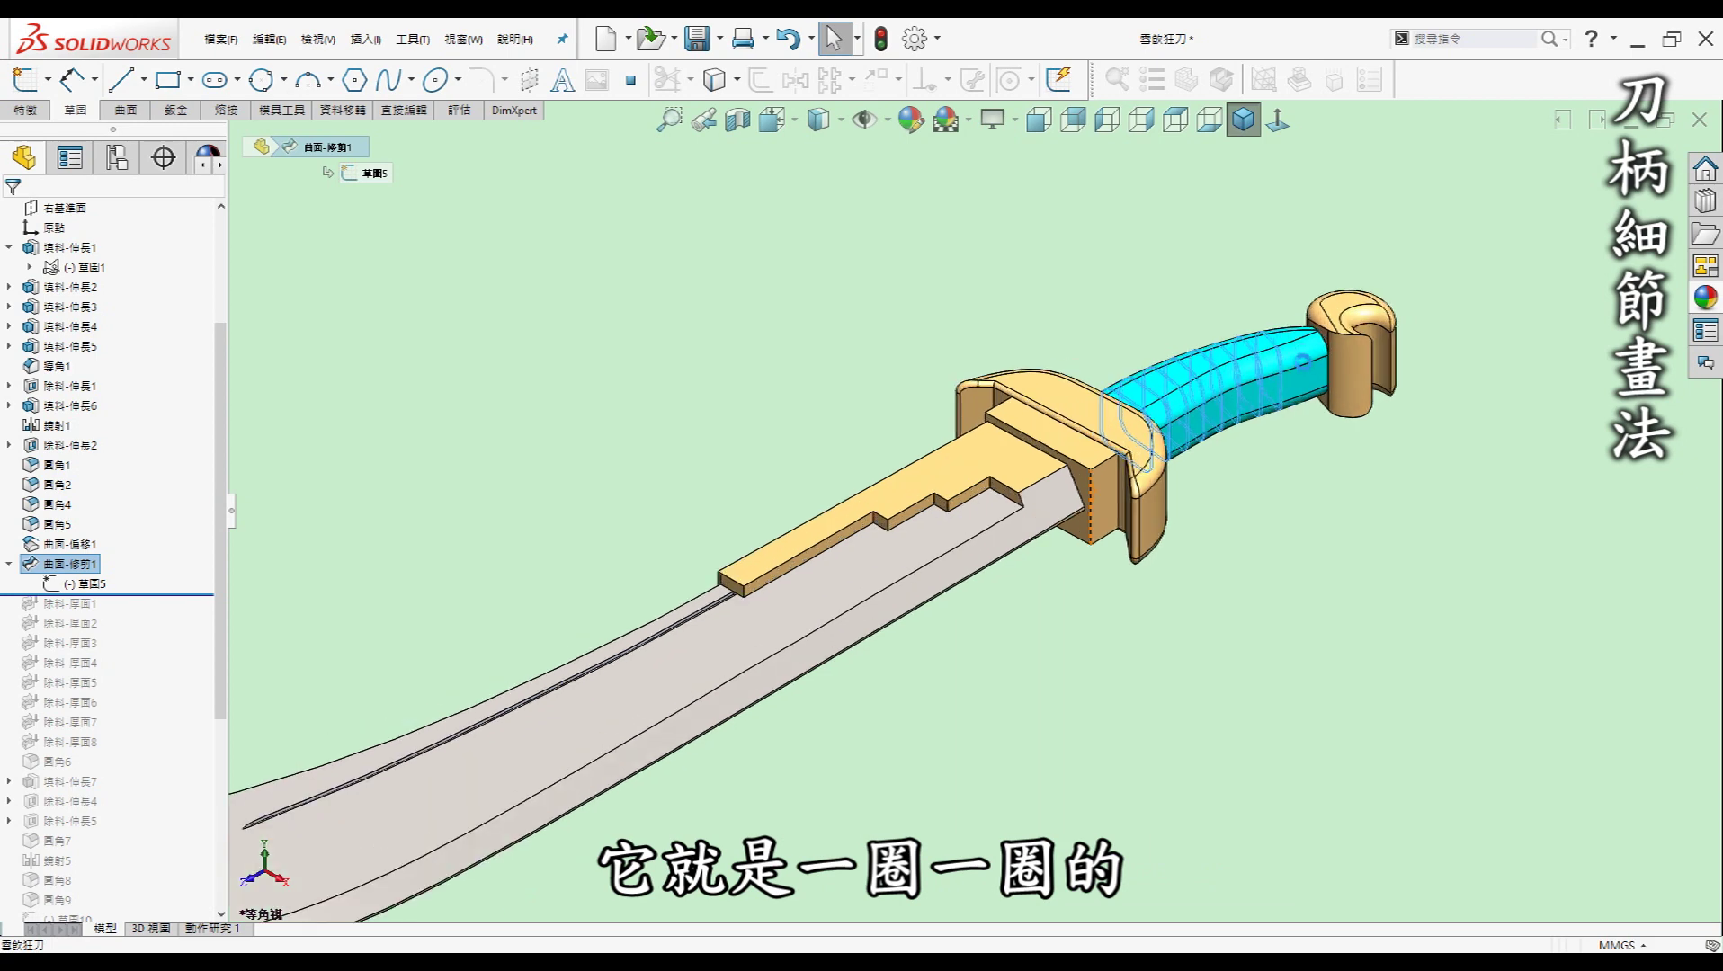
{"action": "scroll", "coordinate": [1277, 359], "scroll_direction": "down", "scroll_amount": 2}
{"action": "scroll", "coordinate": [1241, 368], "scroll_direction": "down", "scroll_amount": 2}
{"action": "scroll", "coordinate": [1232, 369], "scroll_direction": "down", "scroll_amount": 2}
{"action": "scroll", "coordinate": [1197, 370], "scroll_direction": "down", "scroll_amount": 2}
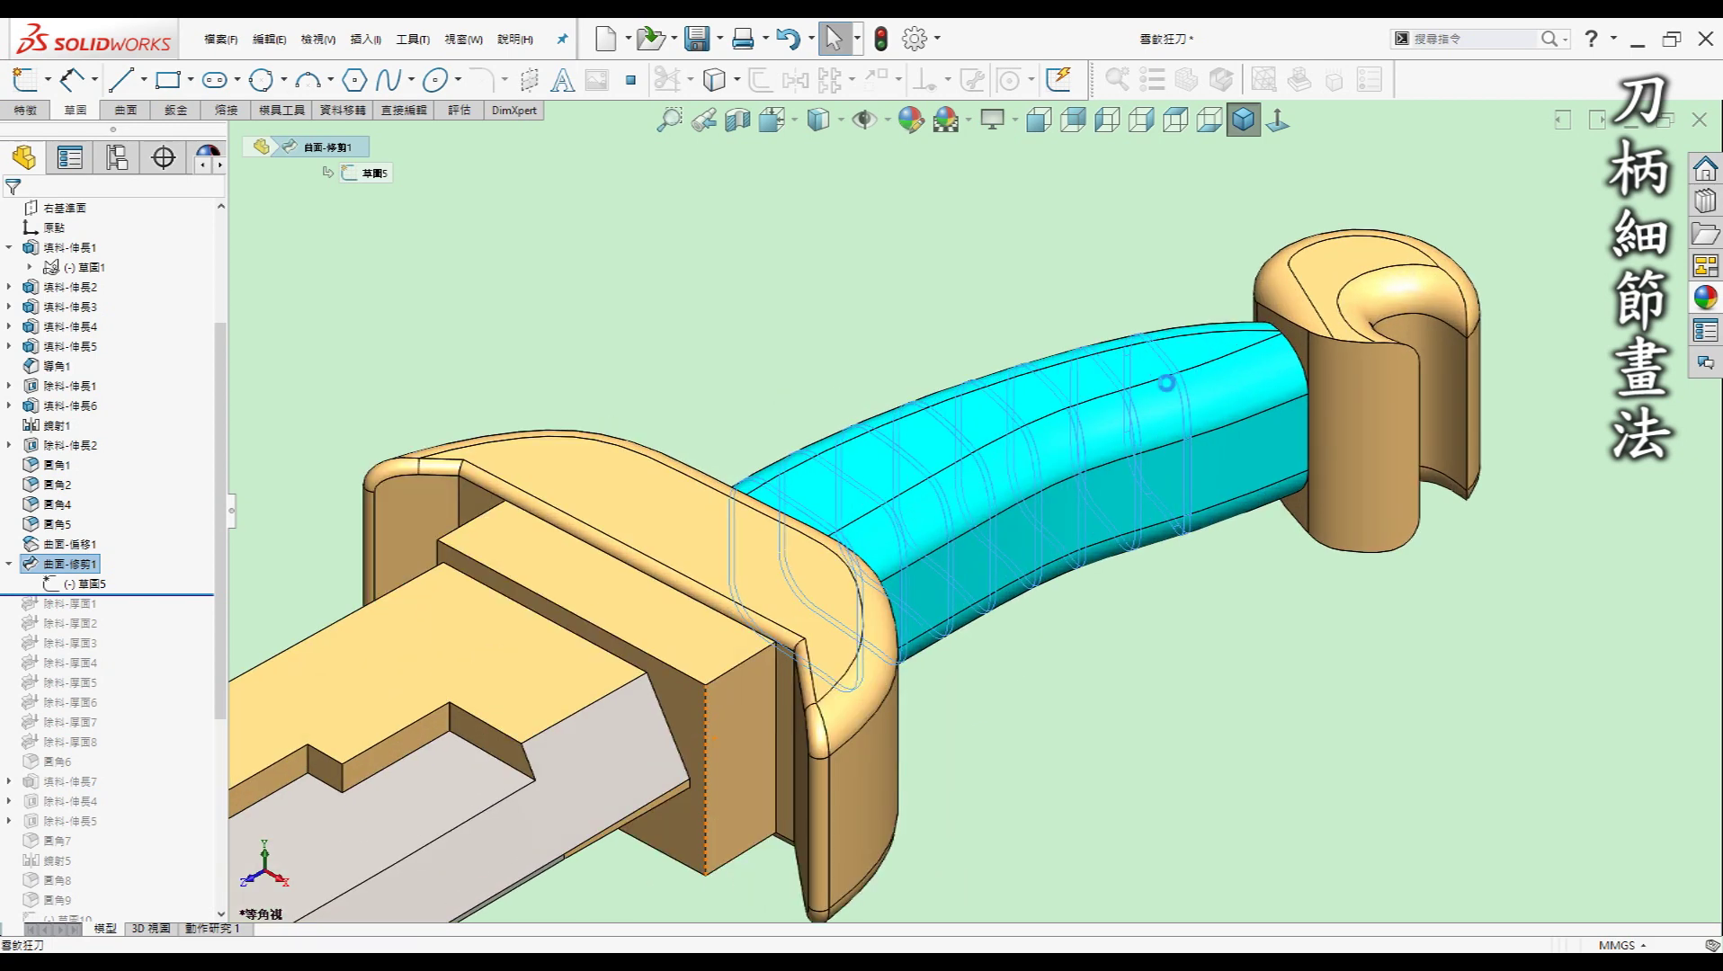
{"action": "scroll", "coordinate": [1160, 372], "scroll_direction": "down", "scroll_amount": 2}
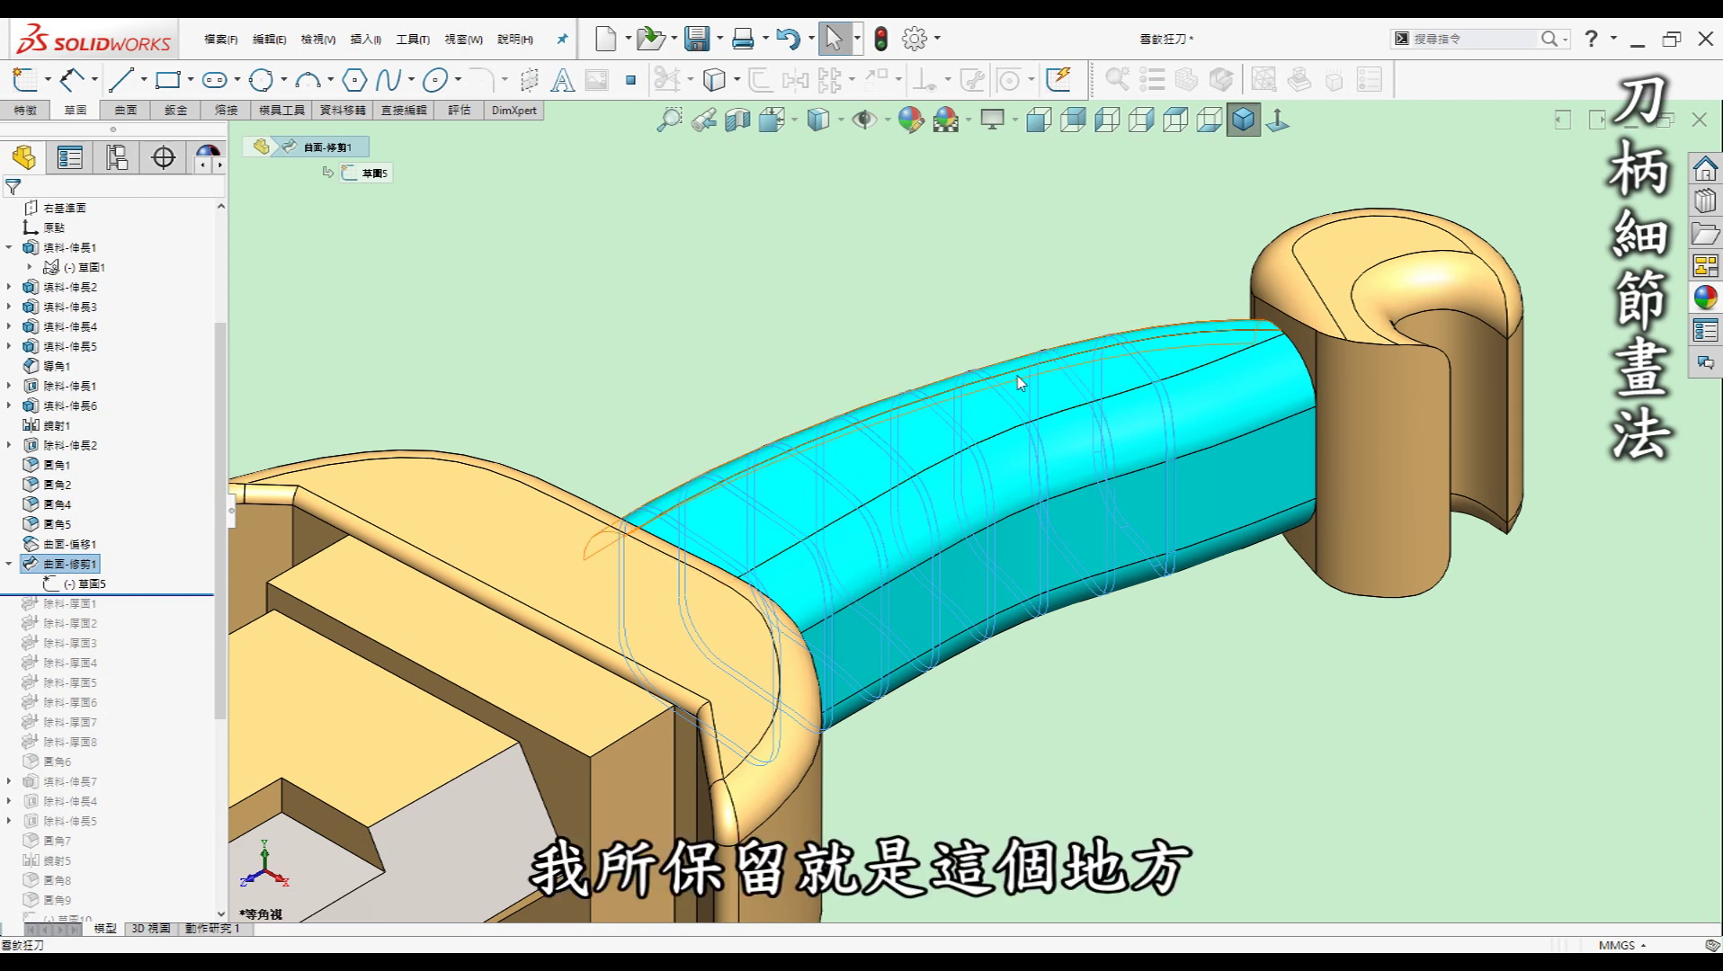
{"action": "left_click", "coordinate": [622, 376]}
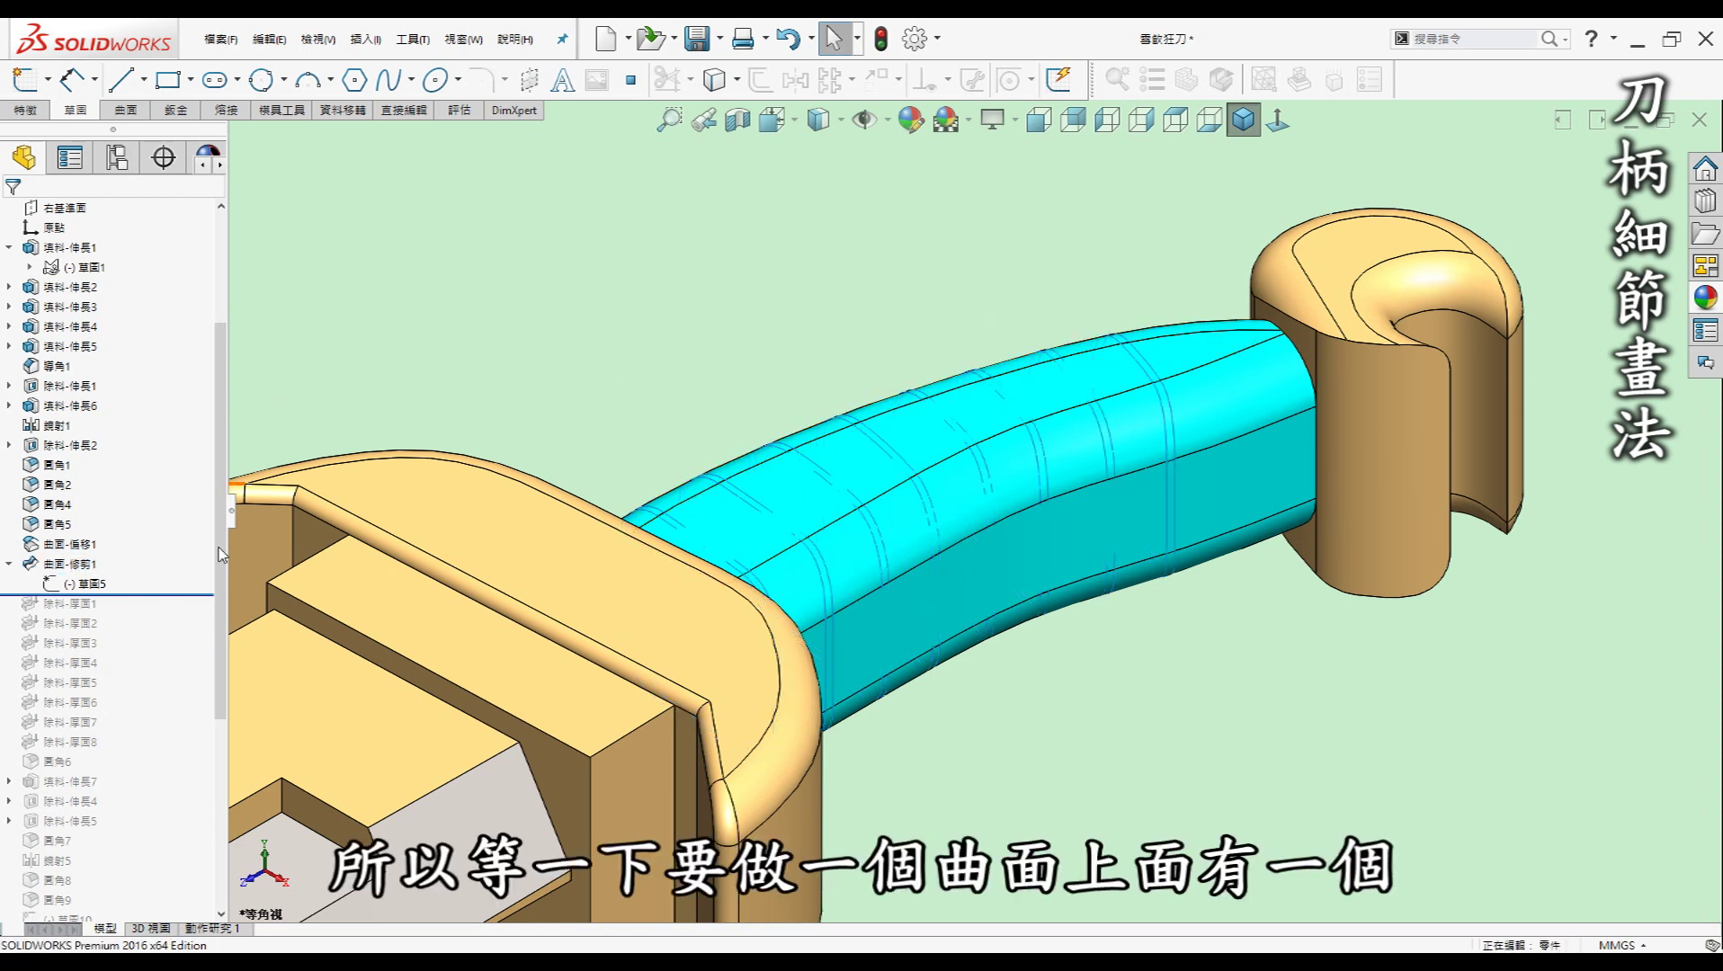
{"action": "left_click", "coordinate": [129, 113]}
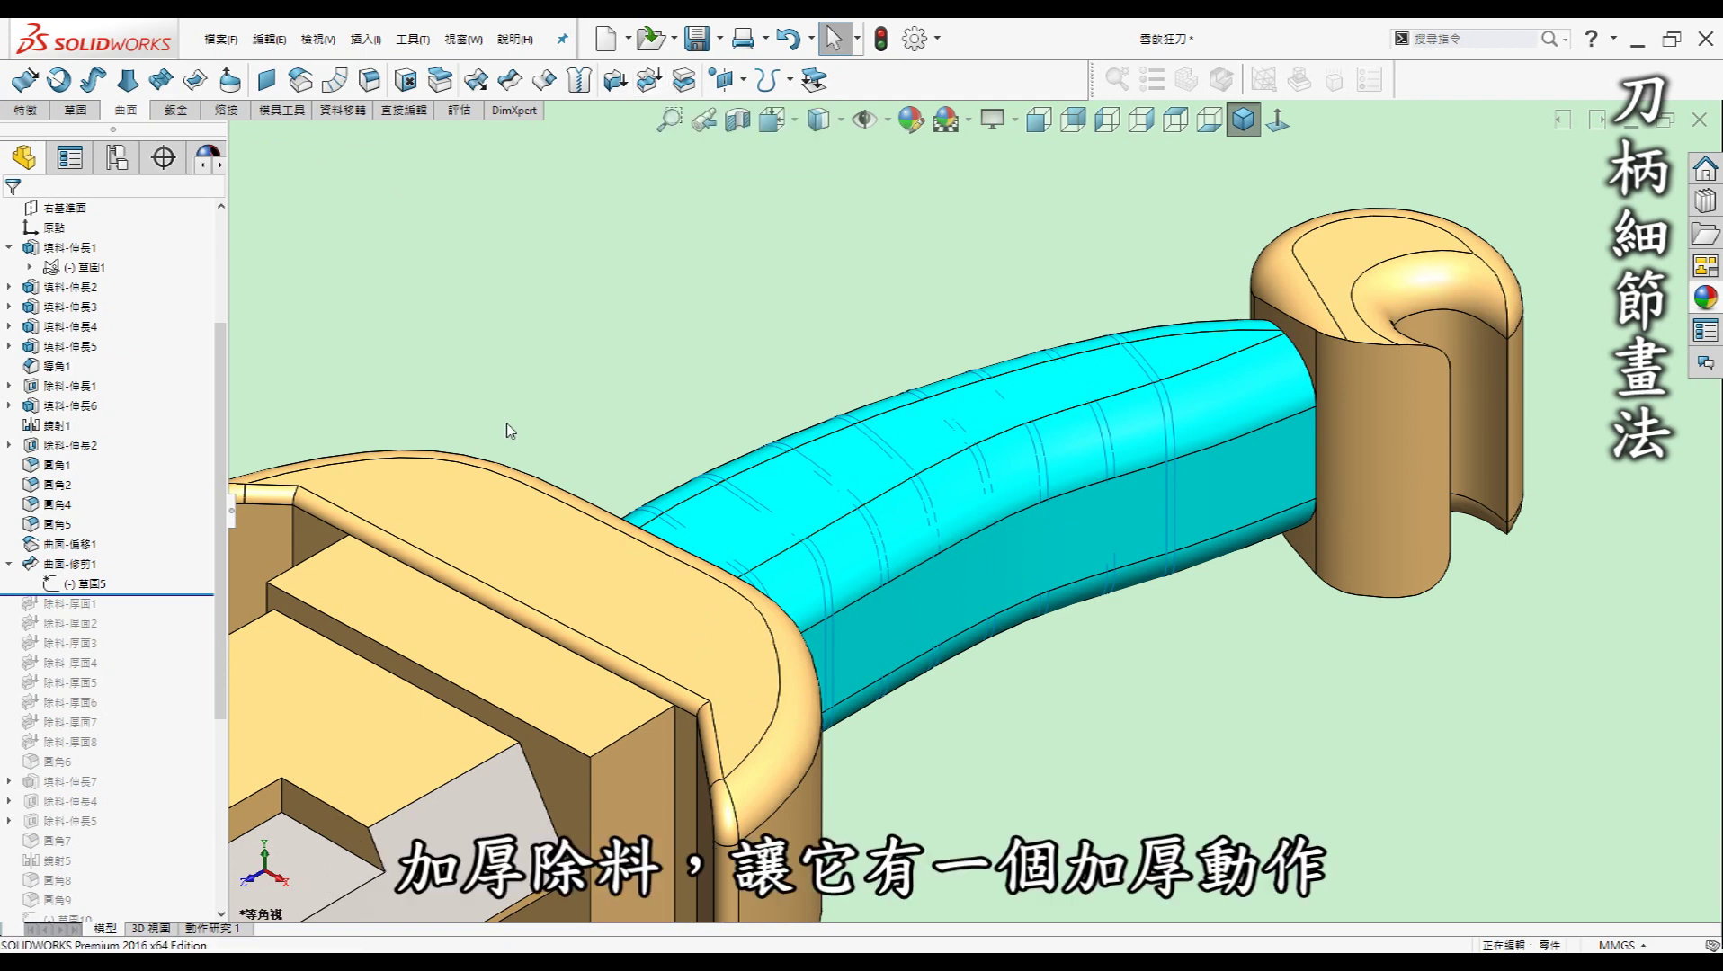
Roll forward to the first thicken cut 除料-厚面1 and view its grip groove.
{"action": "scroll", "coordinate": [221, 603], "scroll_direction": "down", "scroll_amount": 2}
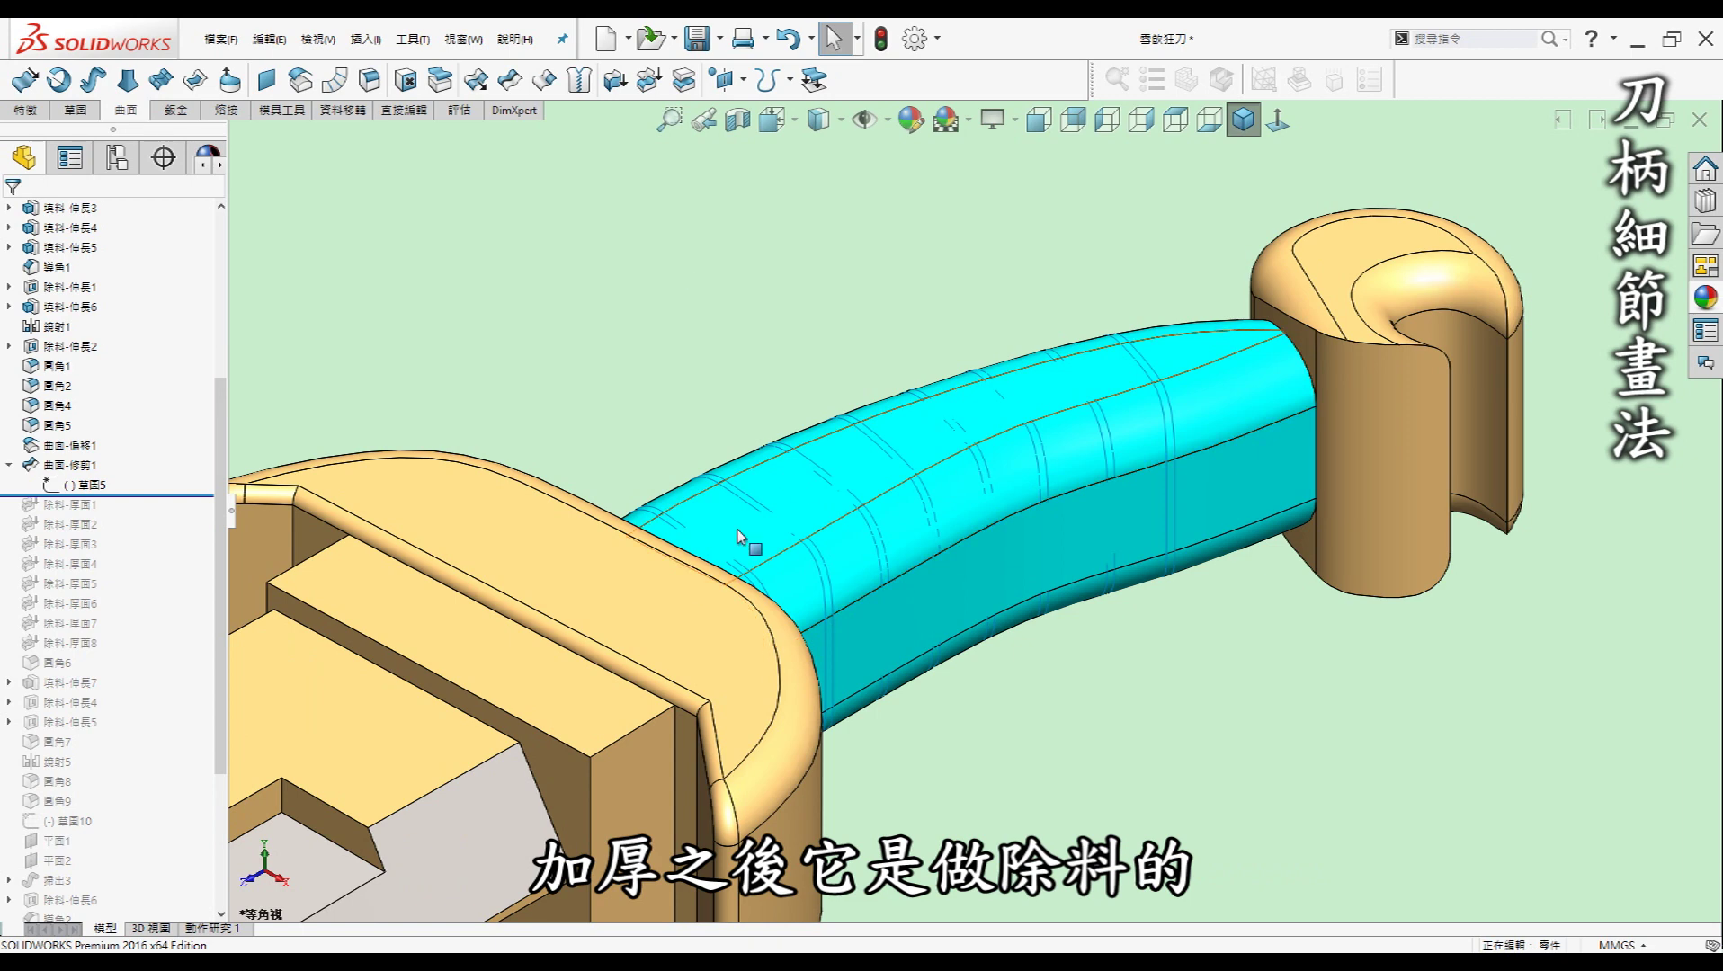
{"action": "scroll", "coordinate": [808, 468], "scroll_direction": "up", "scroll_amount": 1}
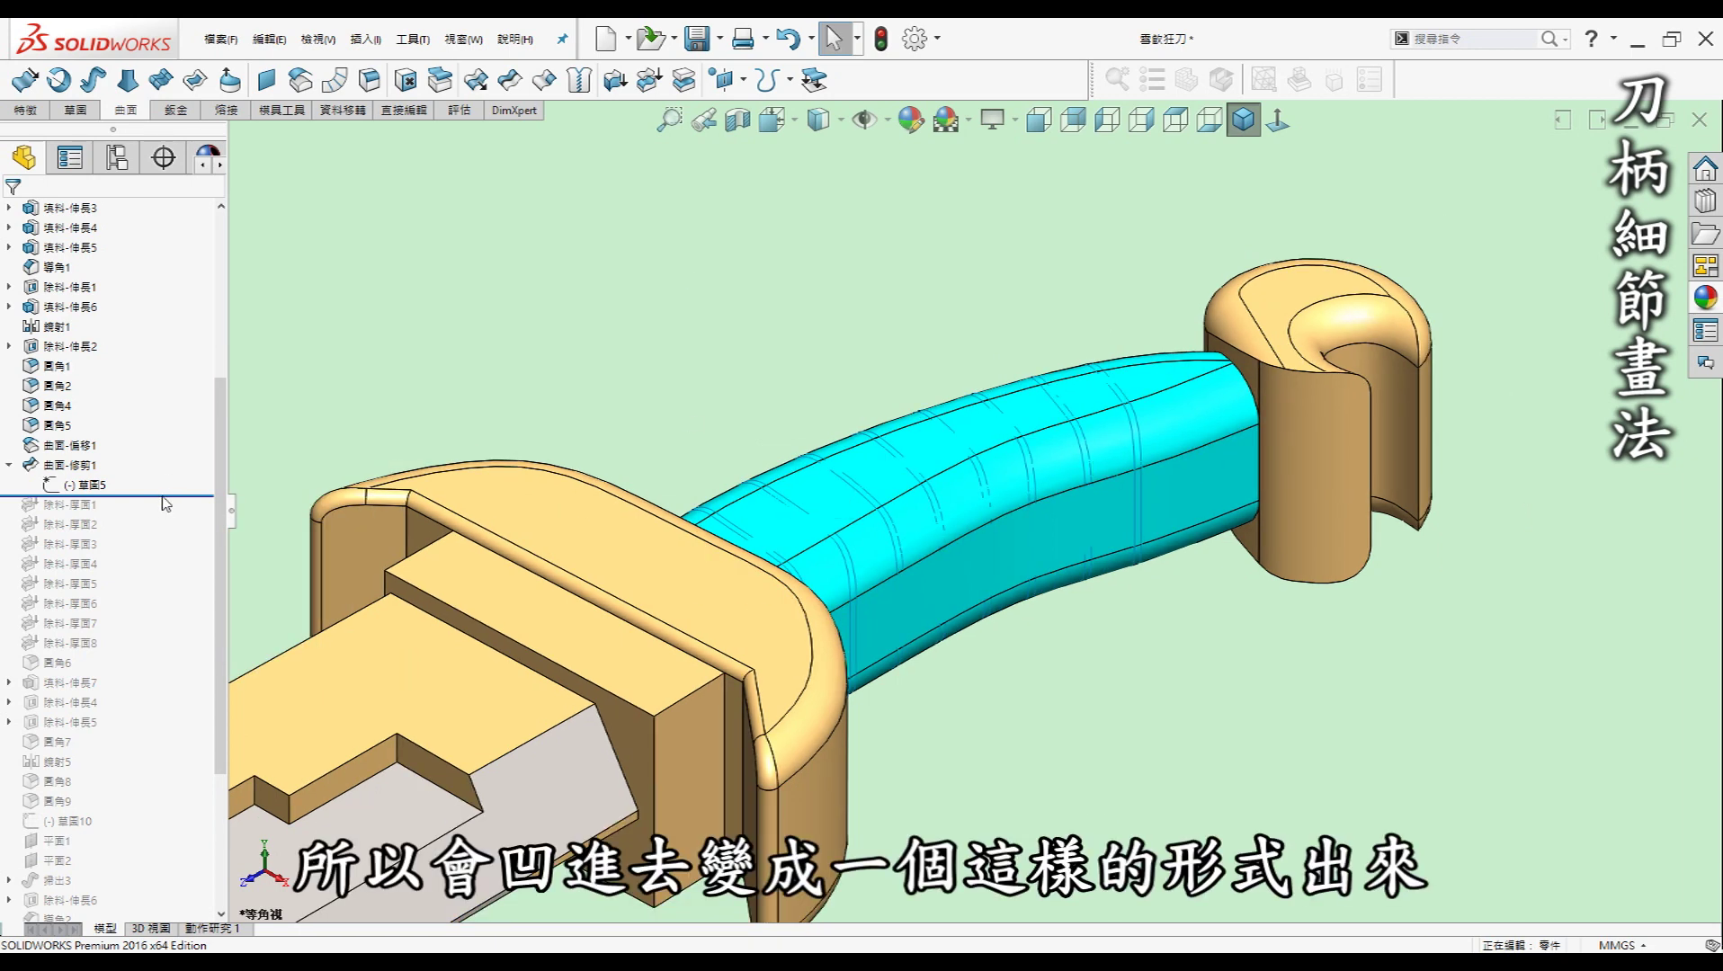
{"action": "left_click_drag", "start_coordinate": [171, 497], "coordinate": [171, 516]}
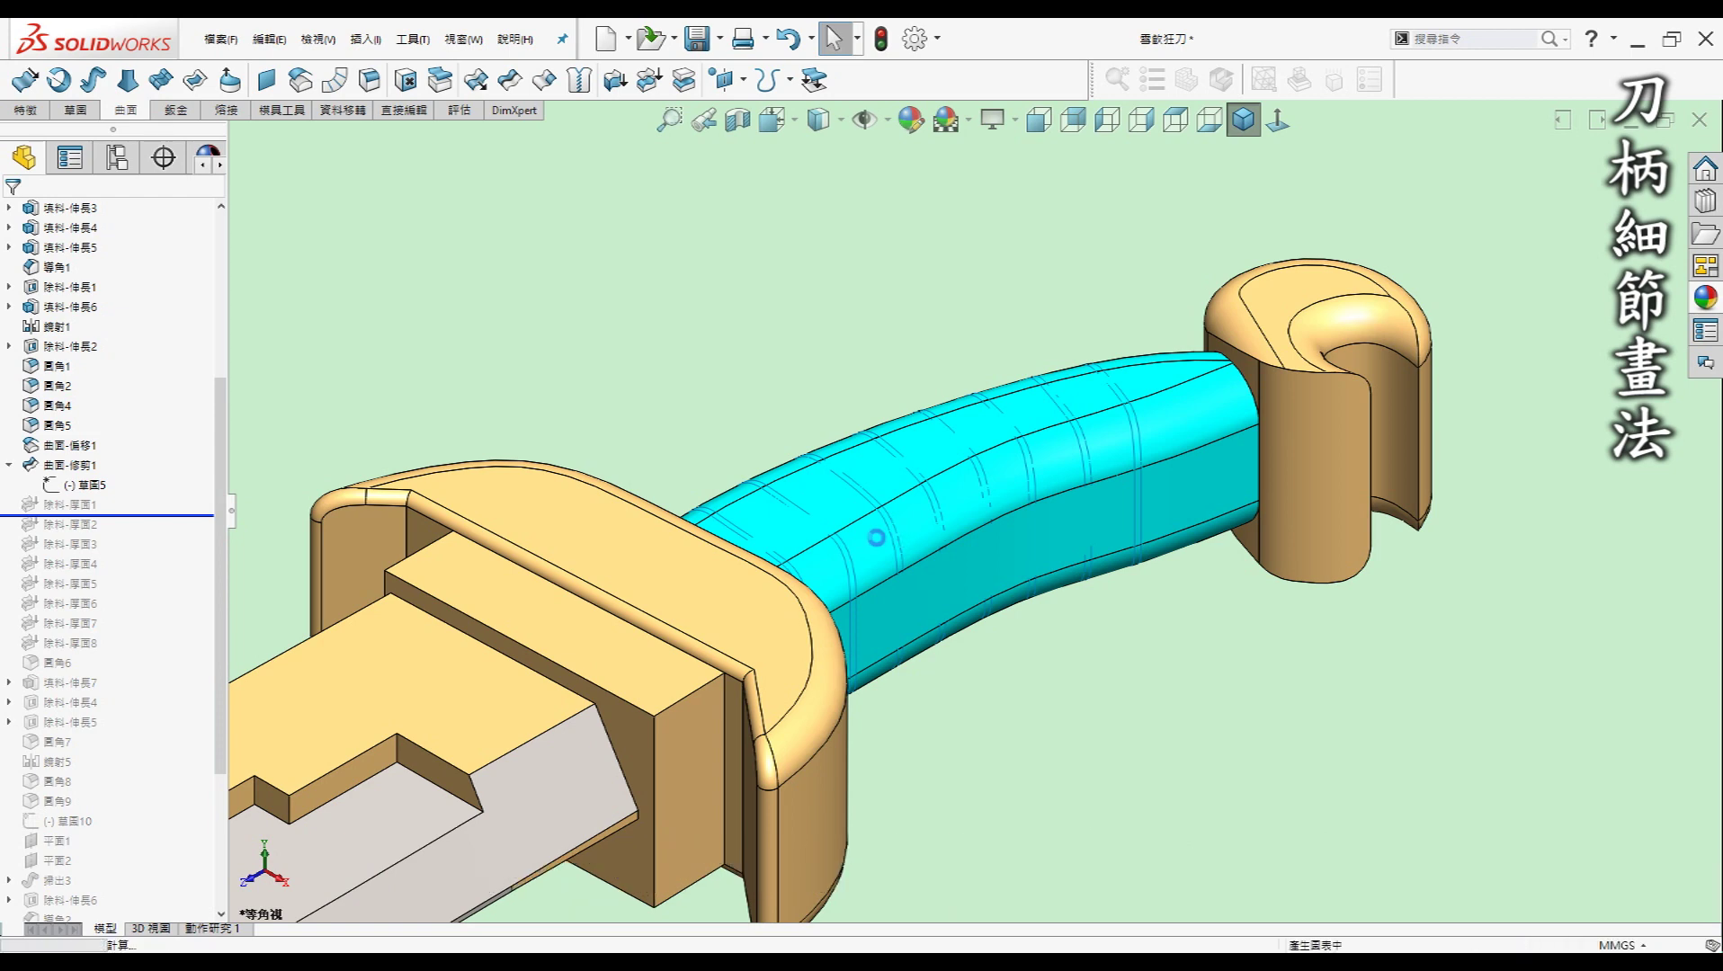
{"action": "scroll", "coordinate": [1116, 605], "scroll_direction": "down", "scroll_amount": 5}
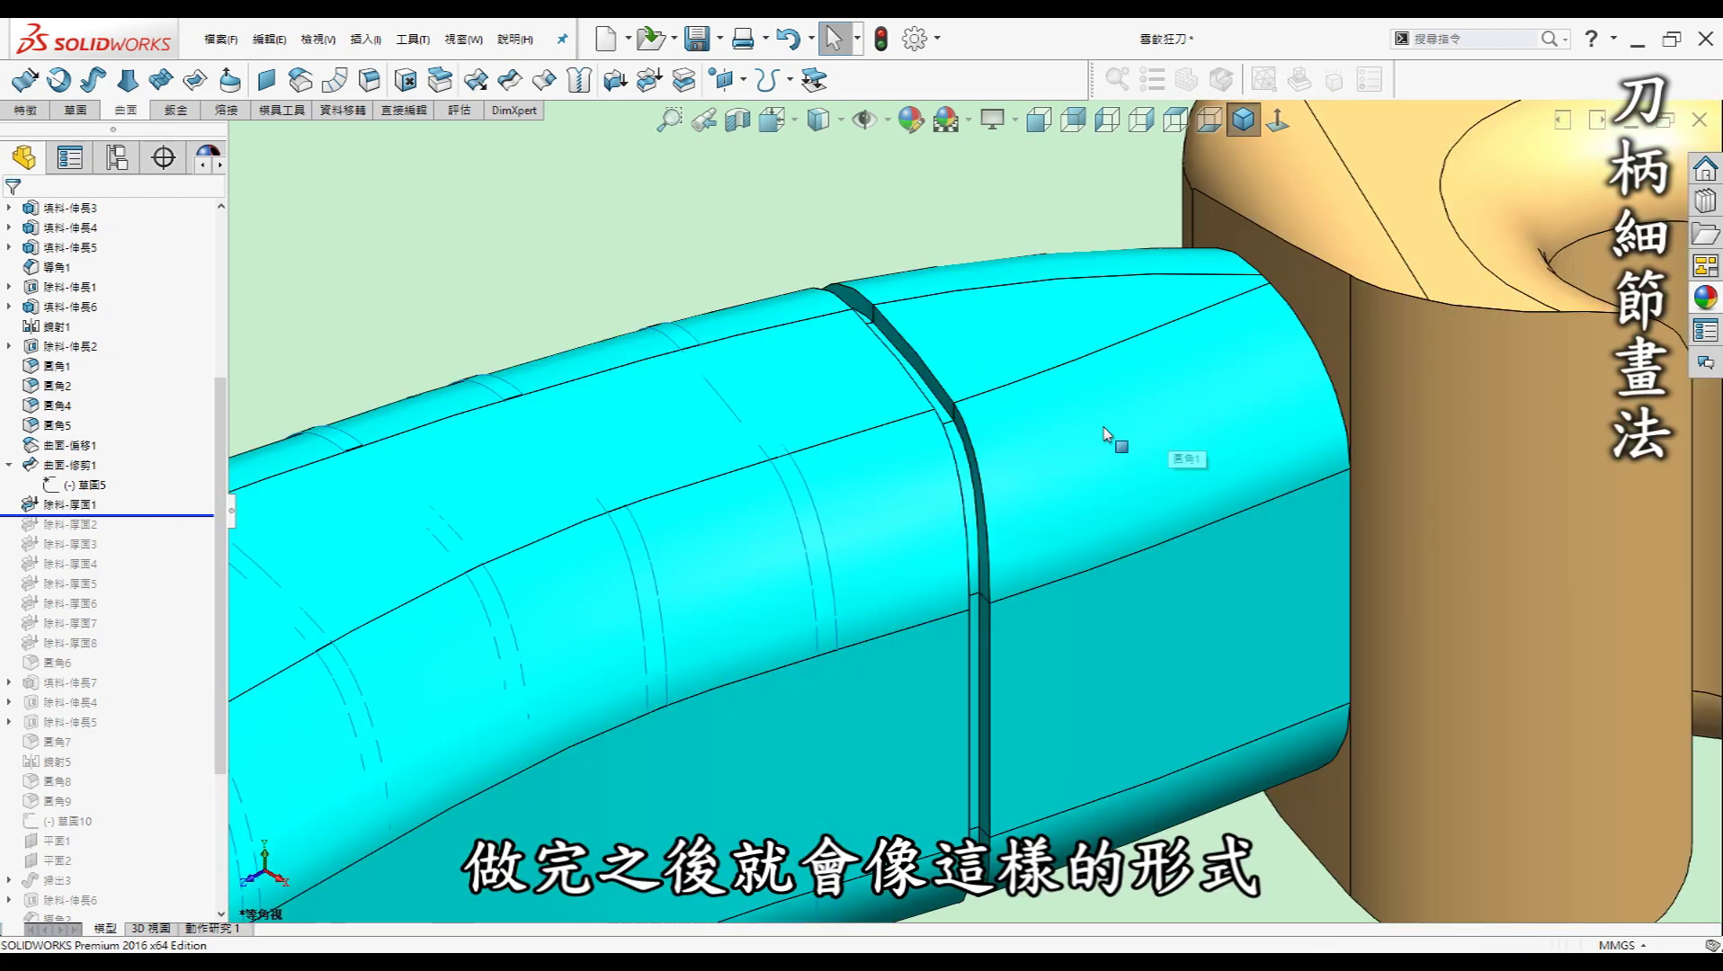
{"action": "scroll", "coordinate": [999, 450], "scroll_direction": "up", "scroll_amount": 5}
{"action": "mouse_move", "coordinate": [1000, 451]}
{"action": "middle_mouse_down"}
{"action": "mouse_move", "coordinate": [1076, 463]}
{"action": "mouse_move", "coordinate": [1060, 463]}
{"action": "middle_mouse_up"}
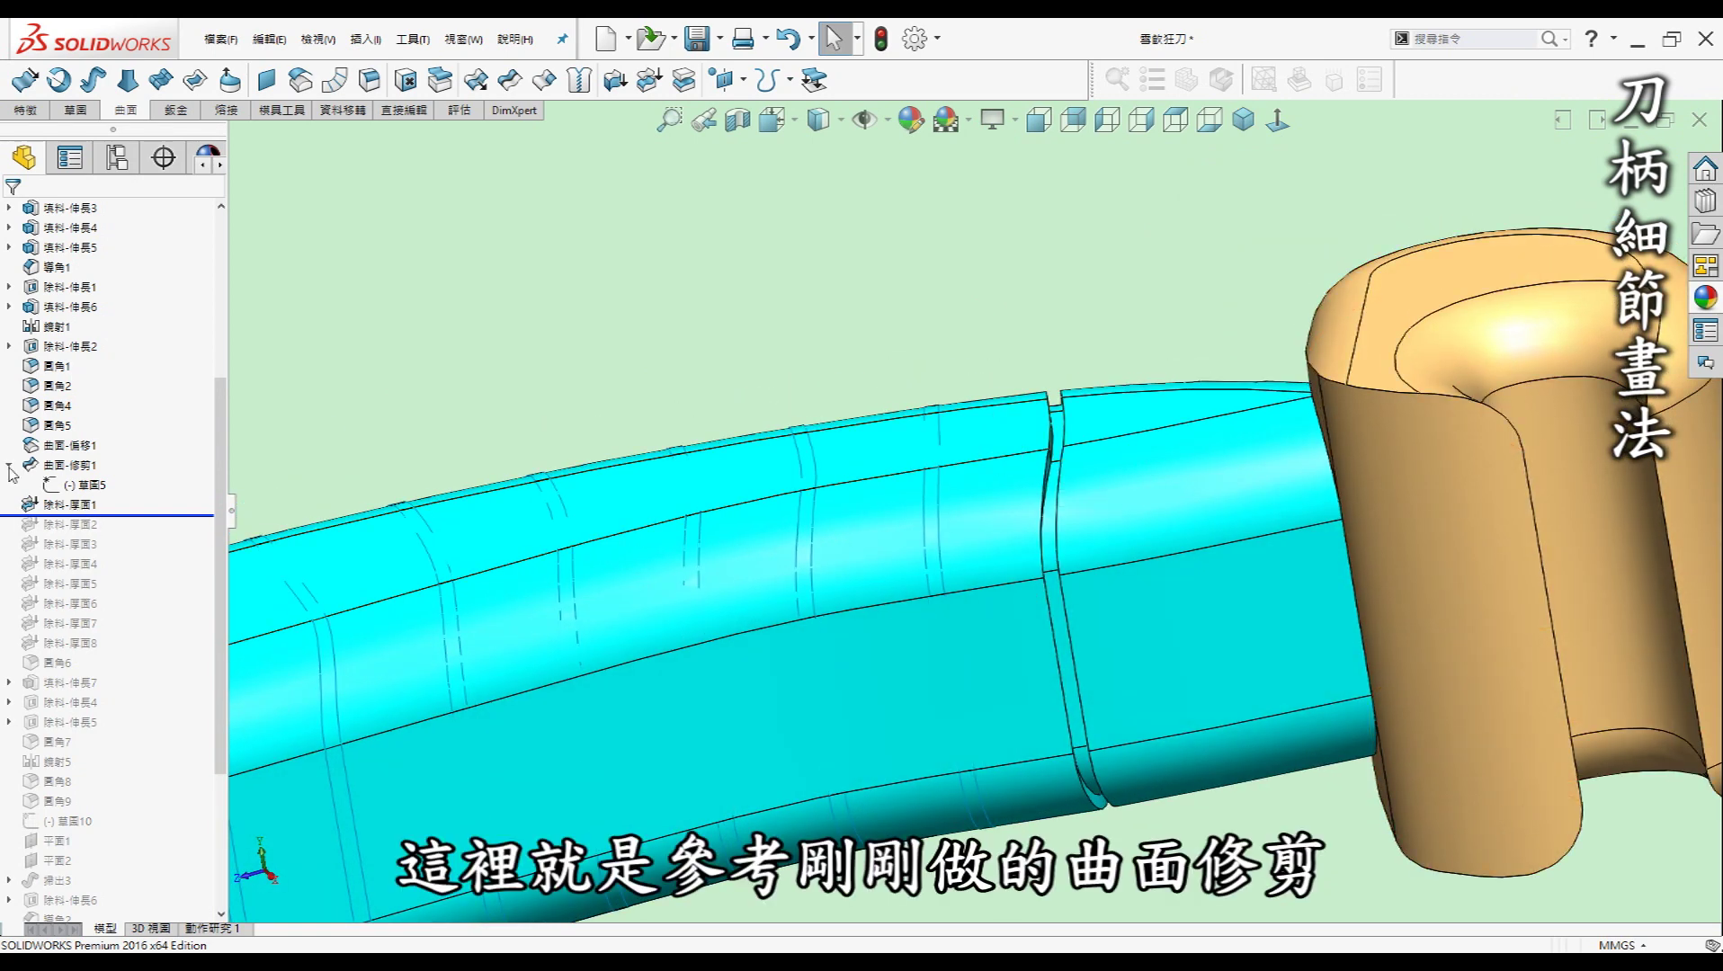
{"action": "scroll", "coordinate": [937, 475], "scroll_direction": "up", "scroll_amount": 3}
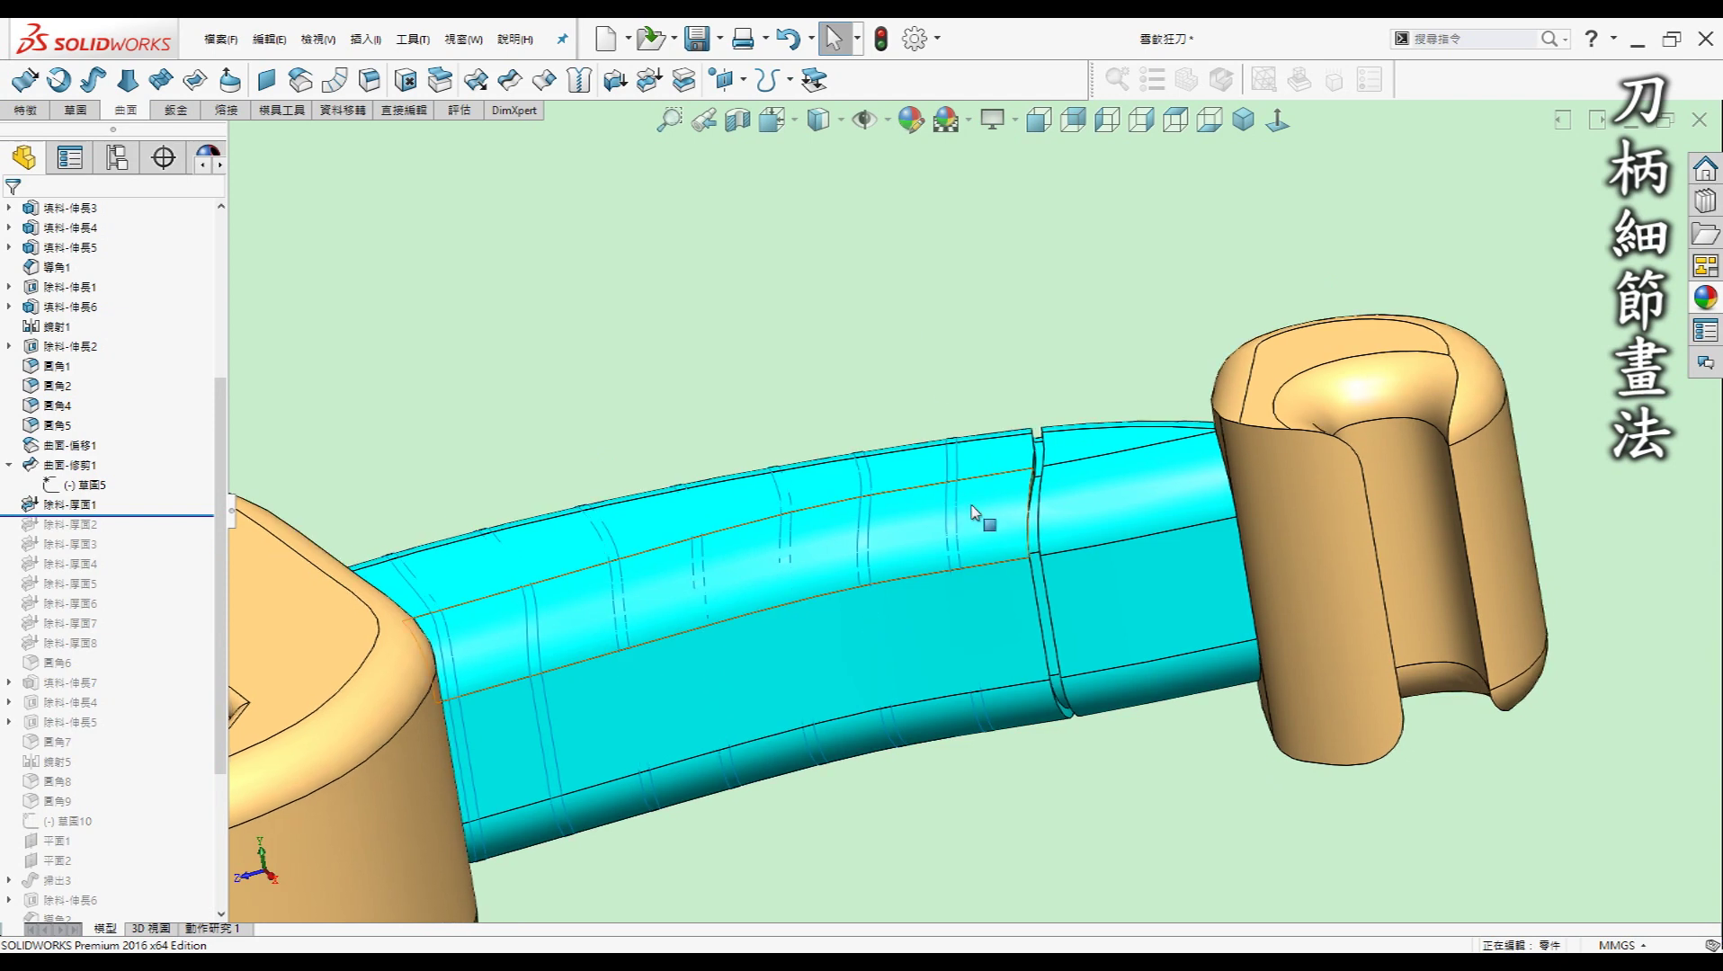
{"action": "mouse_move", "coordinate": [603, 544]}
{"action": "middle_mouse_down"}
{"action": "mouse_move", "coordinate": [881, 423]}
{"action": "mouse_move", "coordinate": [899, 446]}
{"action": "middle_mouse_up"}
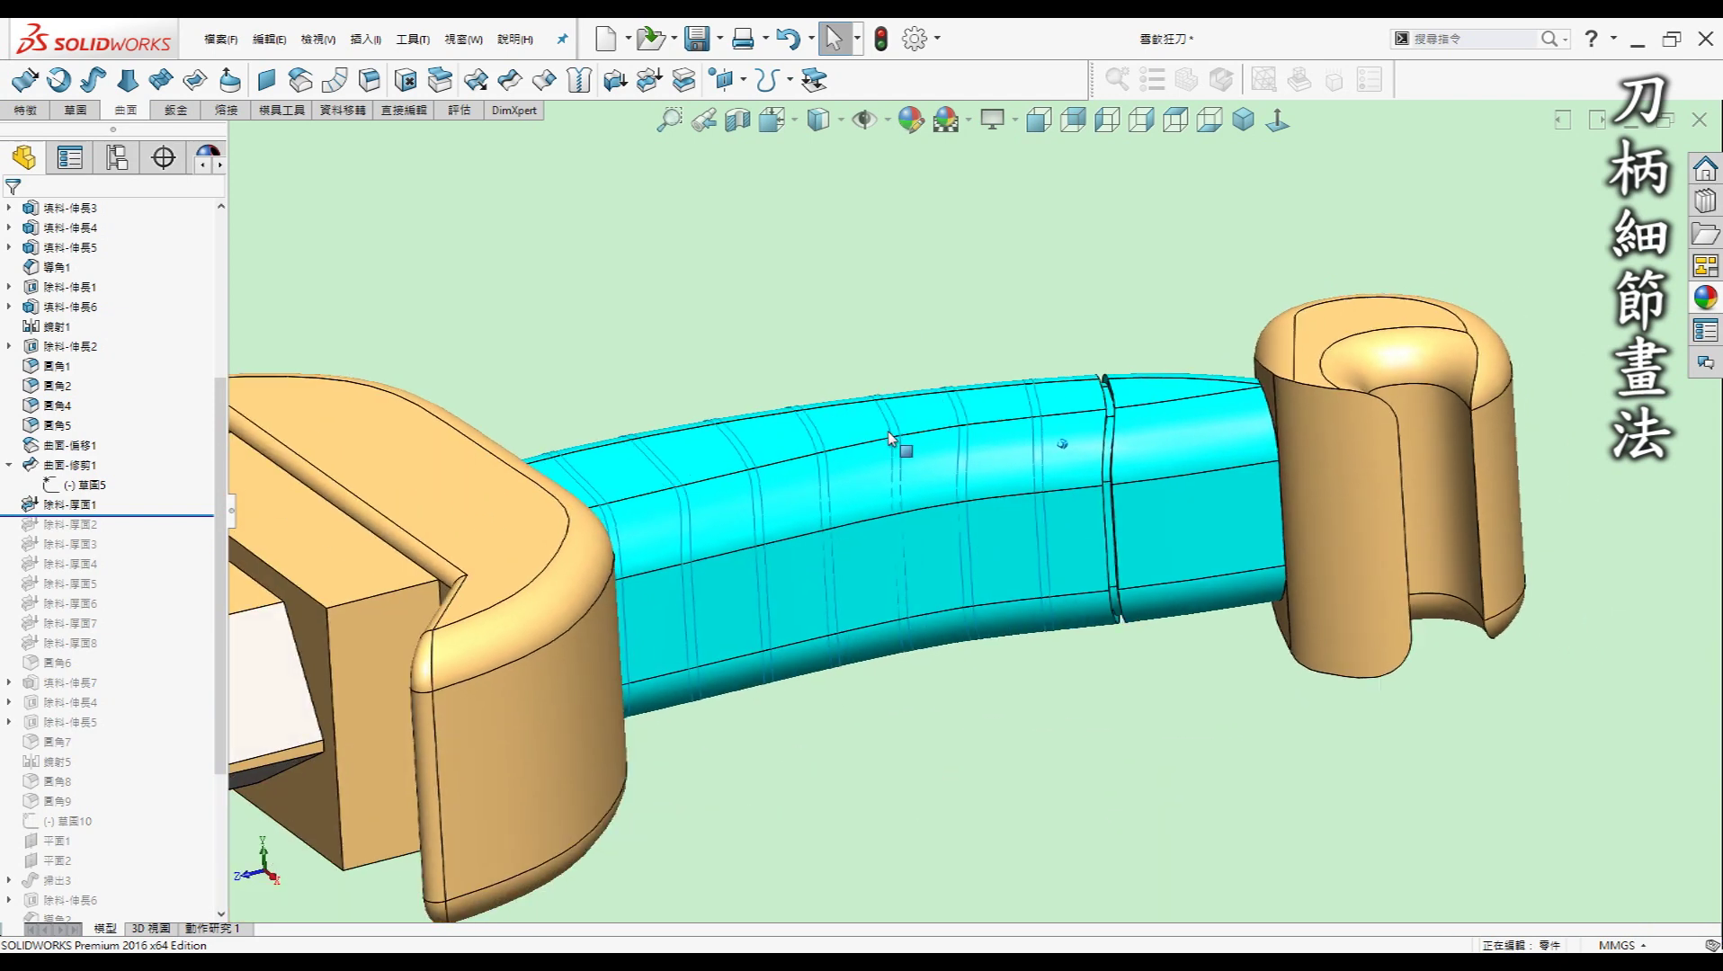
Include all eight grip cuts 除料-厚面1 to 8, plus 圓角6 and 填料-伸長7.
{"action": "left_click_drag", "start_coordinate": [144, 550], "coordinate": [144, 653]}
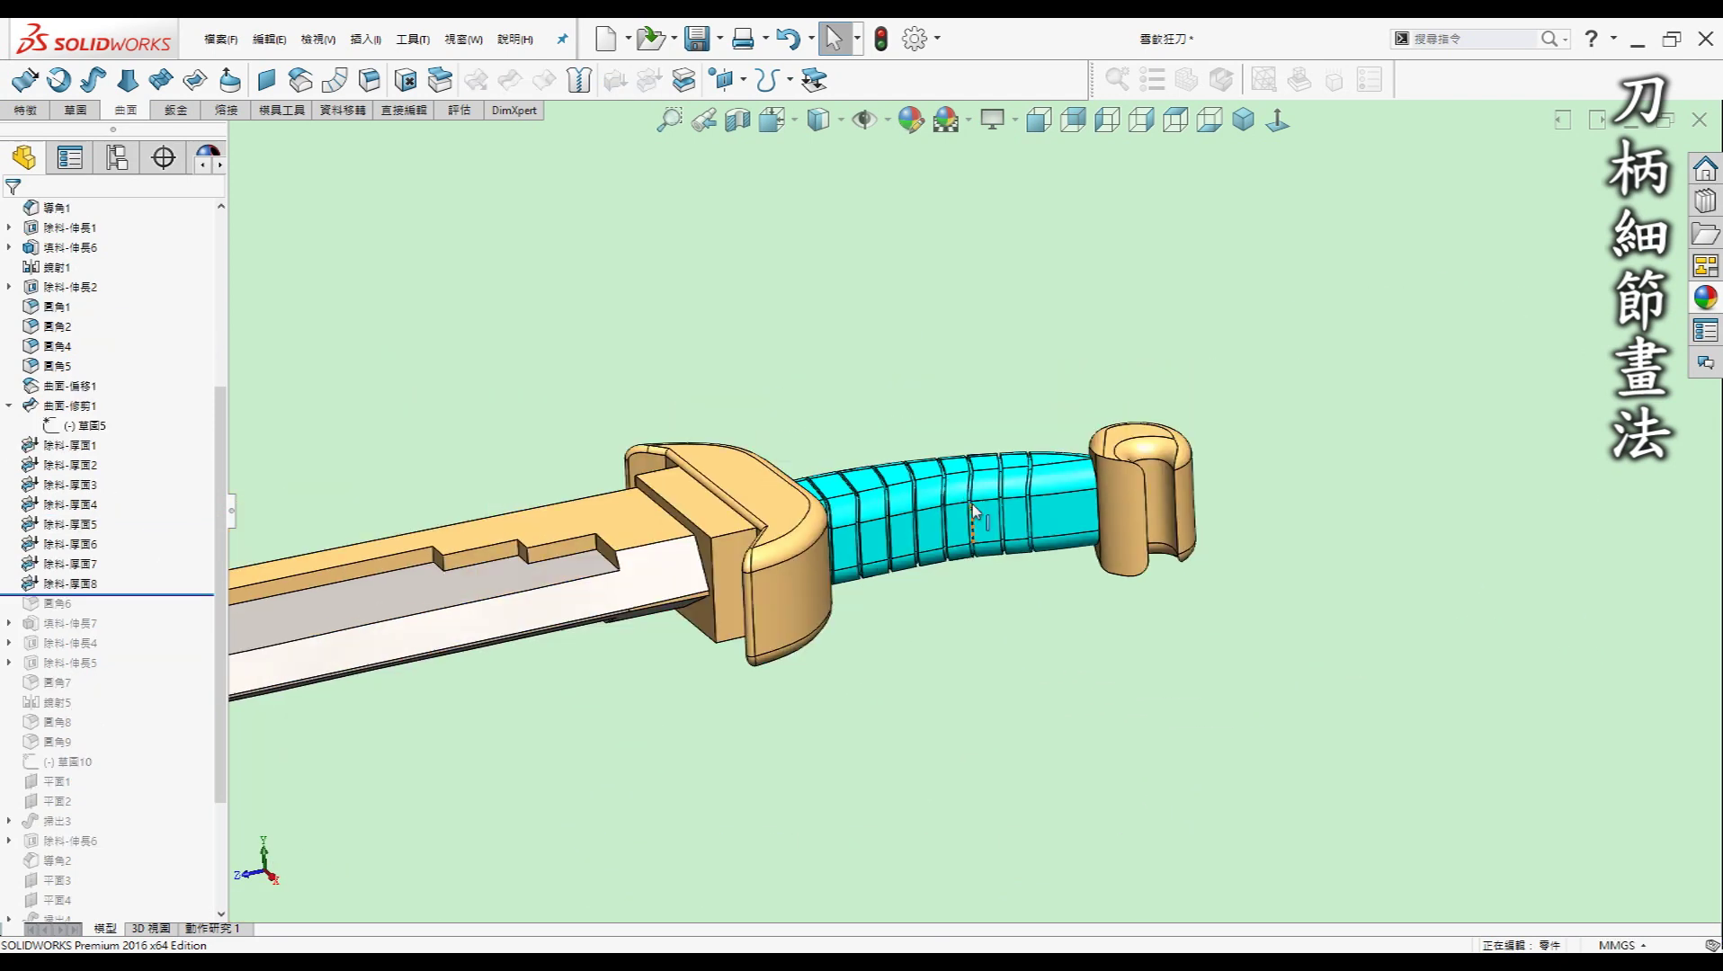
{"action": "mouse_move", "coordinate": [899, 450]}
{"action": "middle_mouse_down"}
{"action": "mouse_move", "coordinate": [972, 450]}
{"action": "mouse_move", "coordinate": [956, 504]}
{"action": "middle_mouse_up"}
{"action": "key", "text": "Left"}
{"action": "key", "text": "Left"}
{"action": "key", "text": "Left"}
{"action": "key", "text": "Left"}
{"action": "key", "text": "Left"}
{"action": "key", "text": "Left"}
{"action": "key", "text": "Left"}
{"action": "key", "text": "Left"}
{"action": "key", "text": "Left"}
{"action": "key", "text": "Left"}
{"action": "key", "text": "Left"}
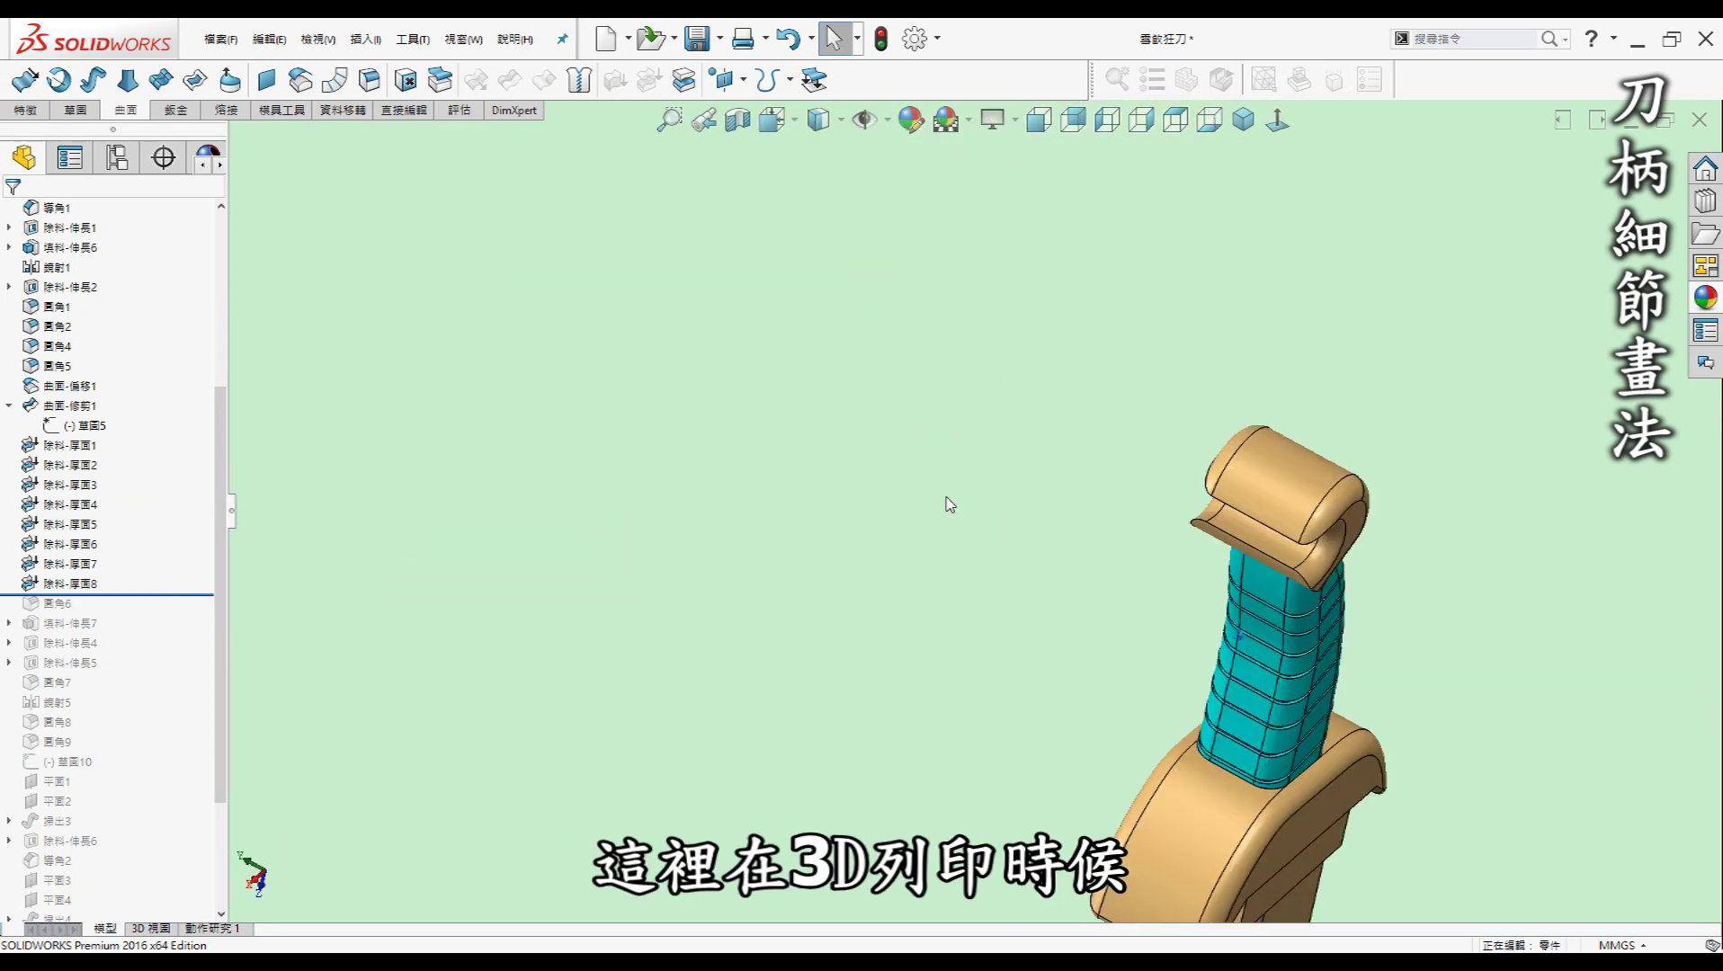
{"action": "key", "text": "Right"}
{"action": "key", "text": "Right"}
{"action": "key", "text": "Right"}
{"action": "key", "text": "Right"}
{"action": "key", "text": "Left"}
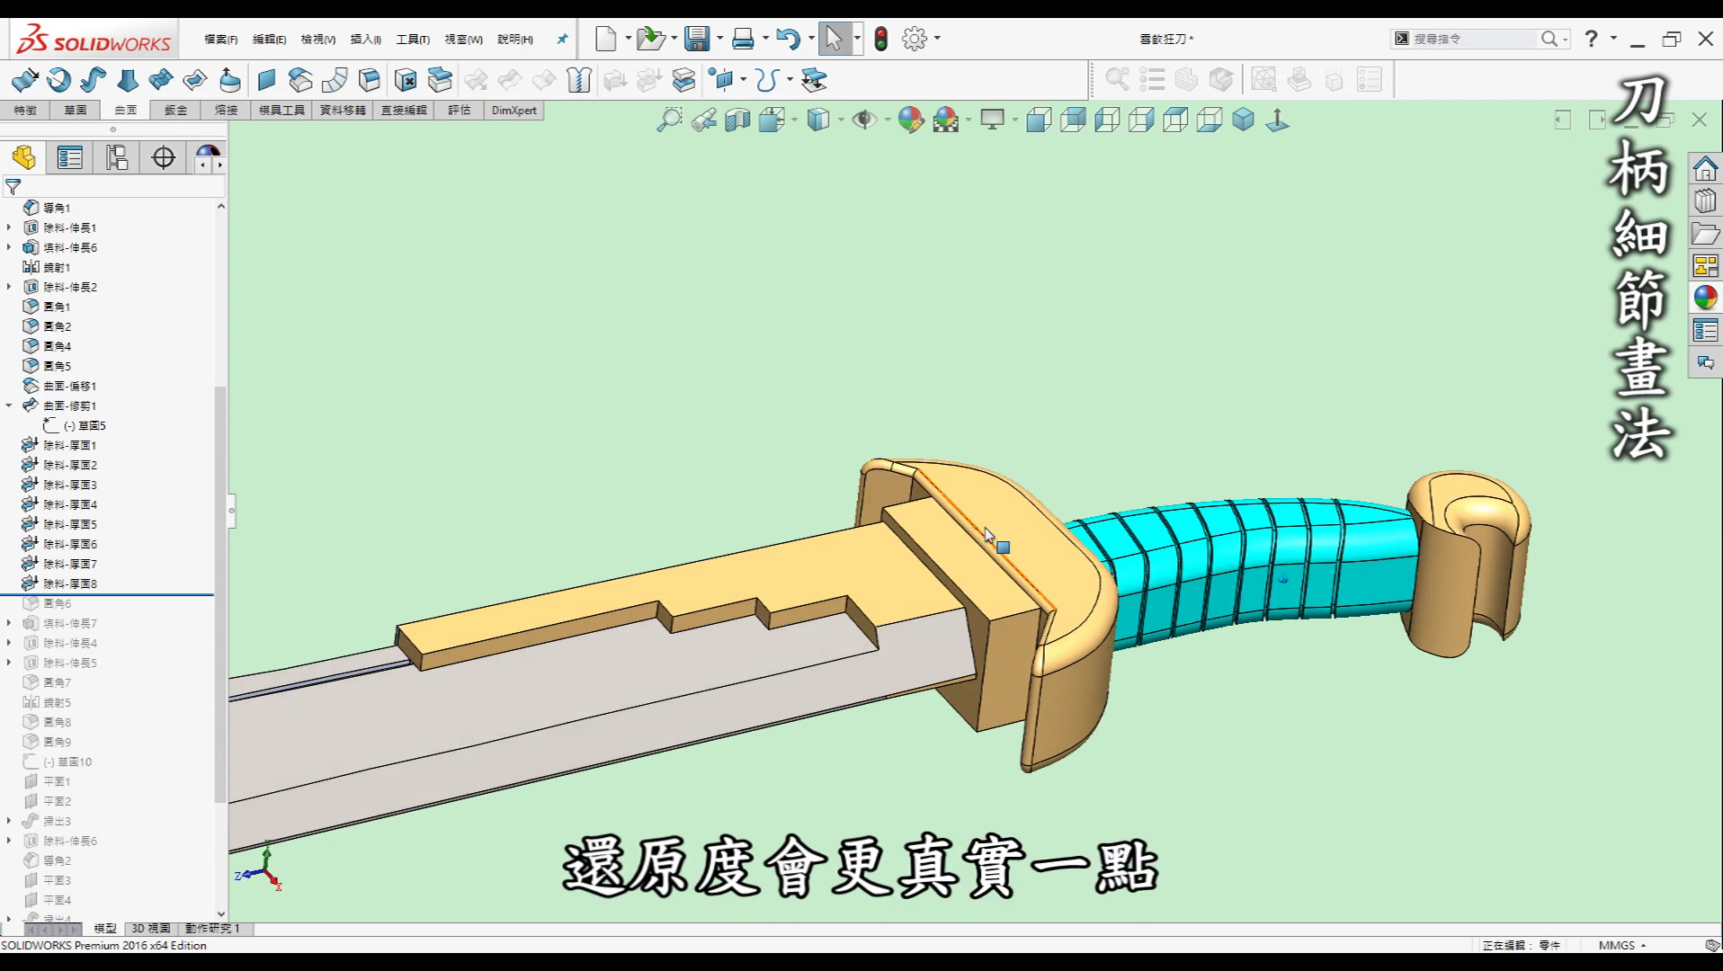
{"action": "key", "text": "Left"}
{"action": "key", "text": "Left"}
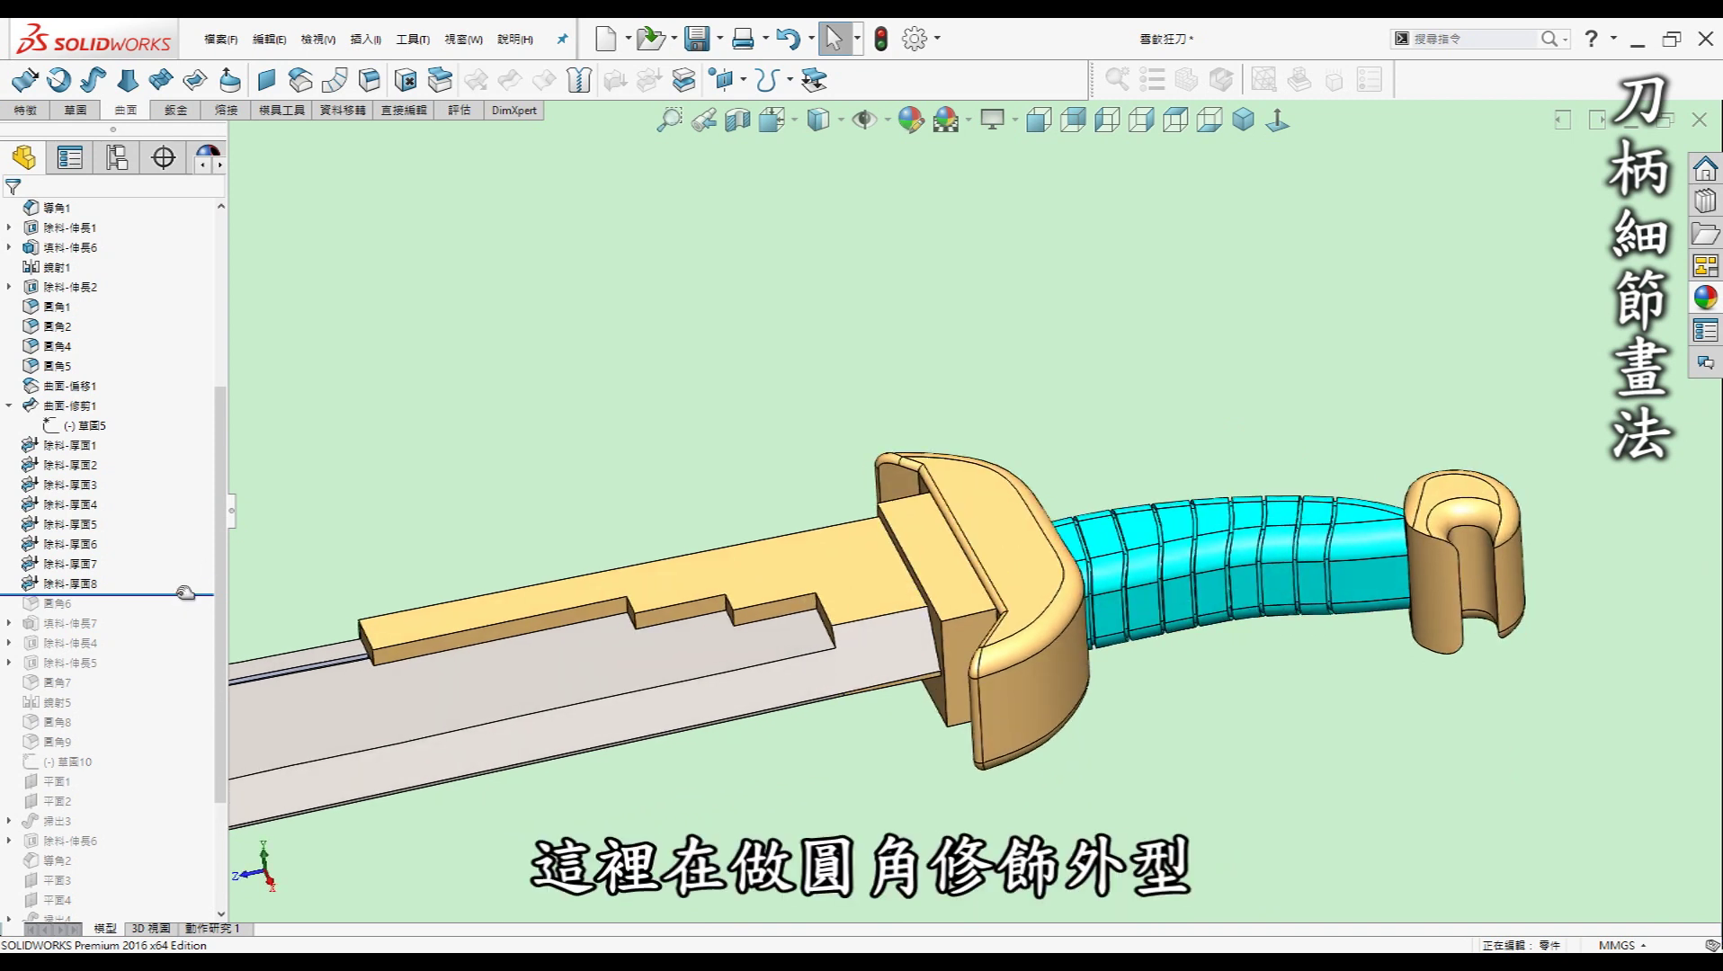
{"action": "mouse_move", "coordinate": [182, 599]}
{"action": "left_mouse_down"}
{"action": "mouse_move", "coordinate": [168, 627]}
{"action": "mouse_move", "coordinate": [137, 624]}
{"action": "left_mouse_up"}
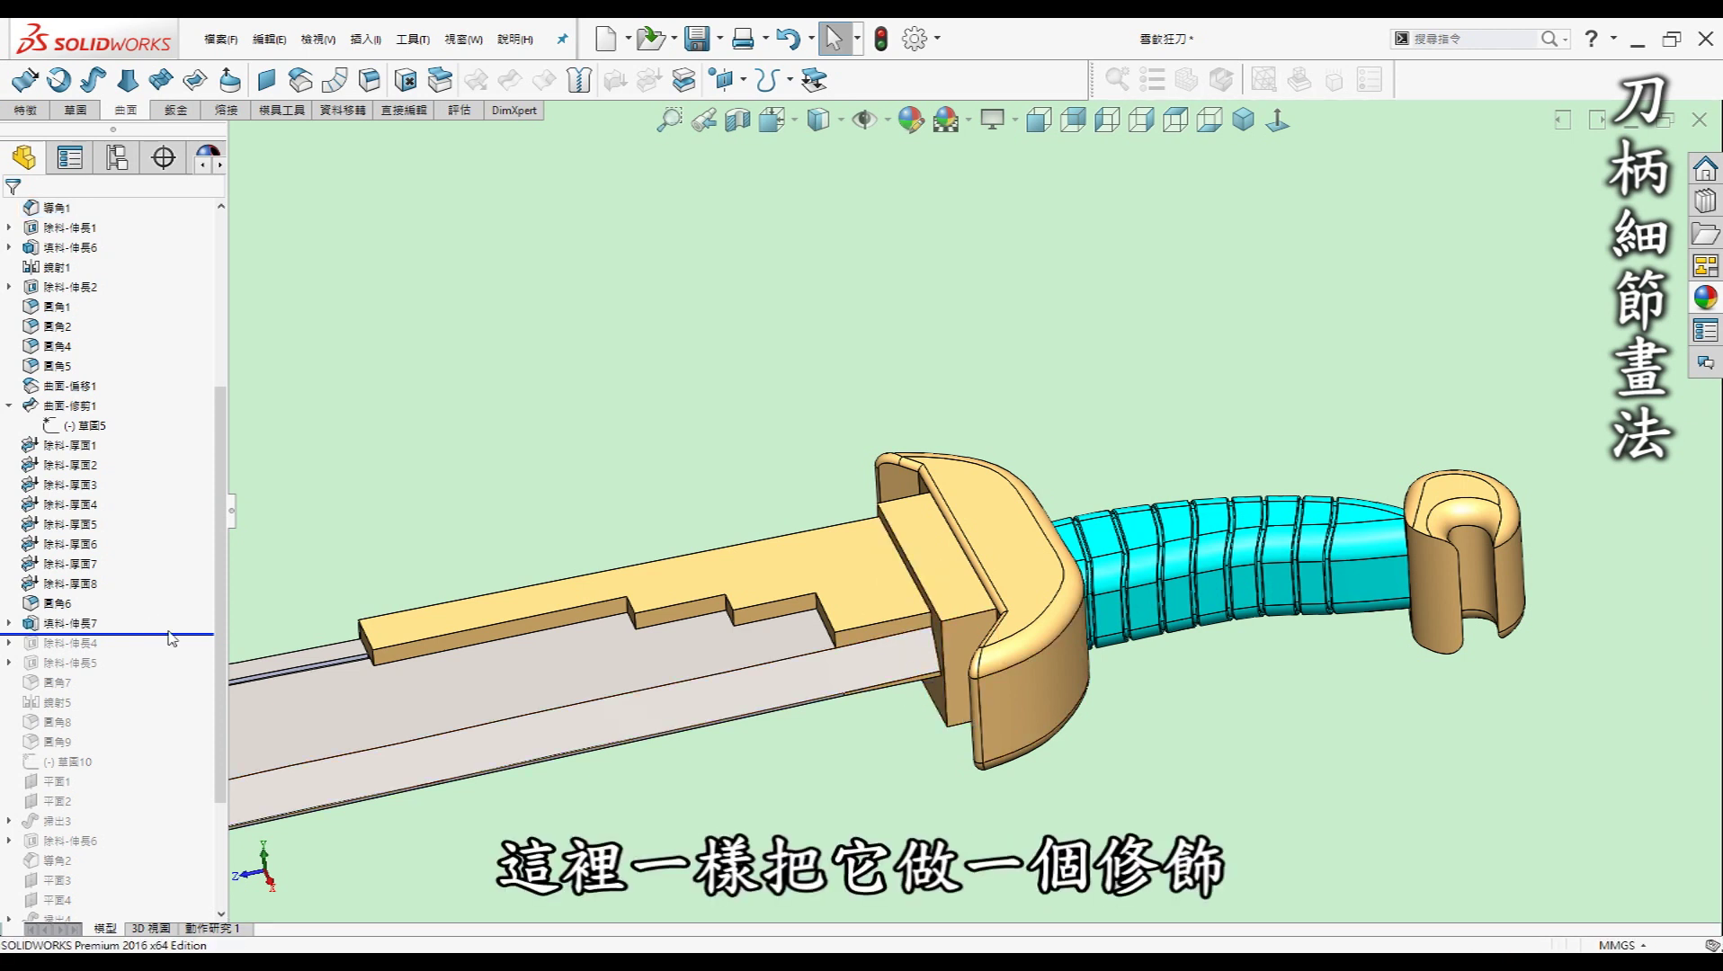
Restore the 除料-伸長4 maze cut and view its sketch 草圖7 face-on.
{"action": "left_click_drag", "start_coordinate": [153, 653], "coordinate": [153, 657]}
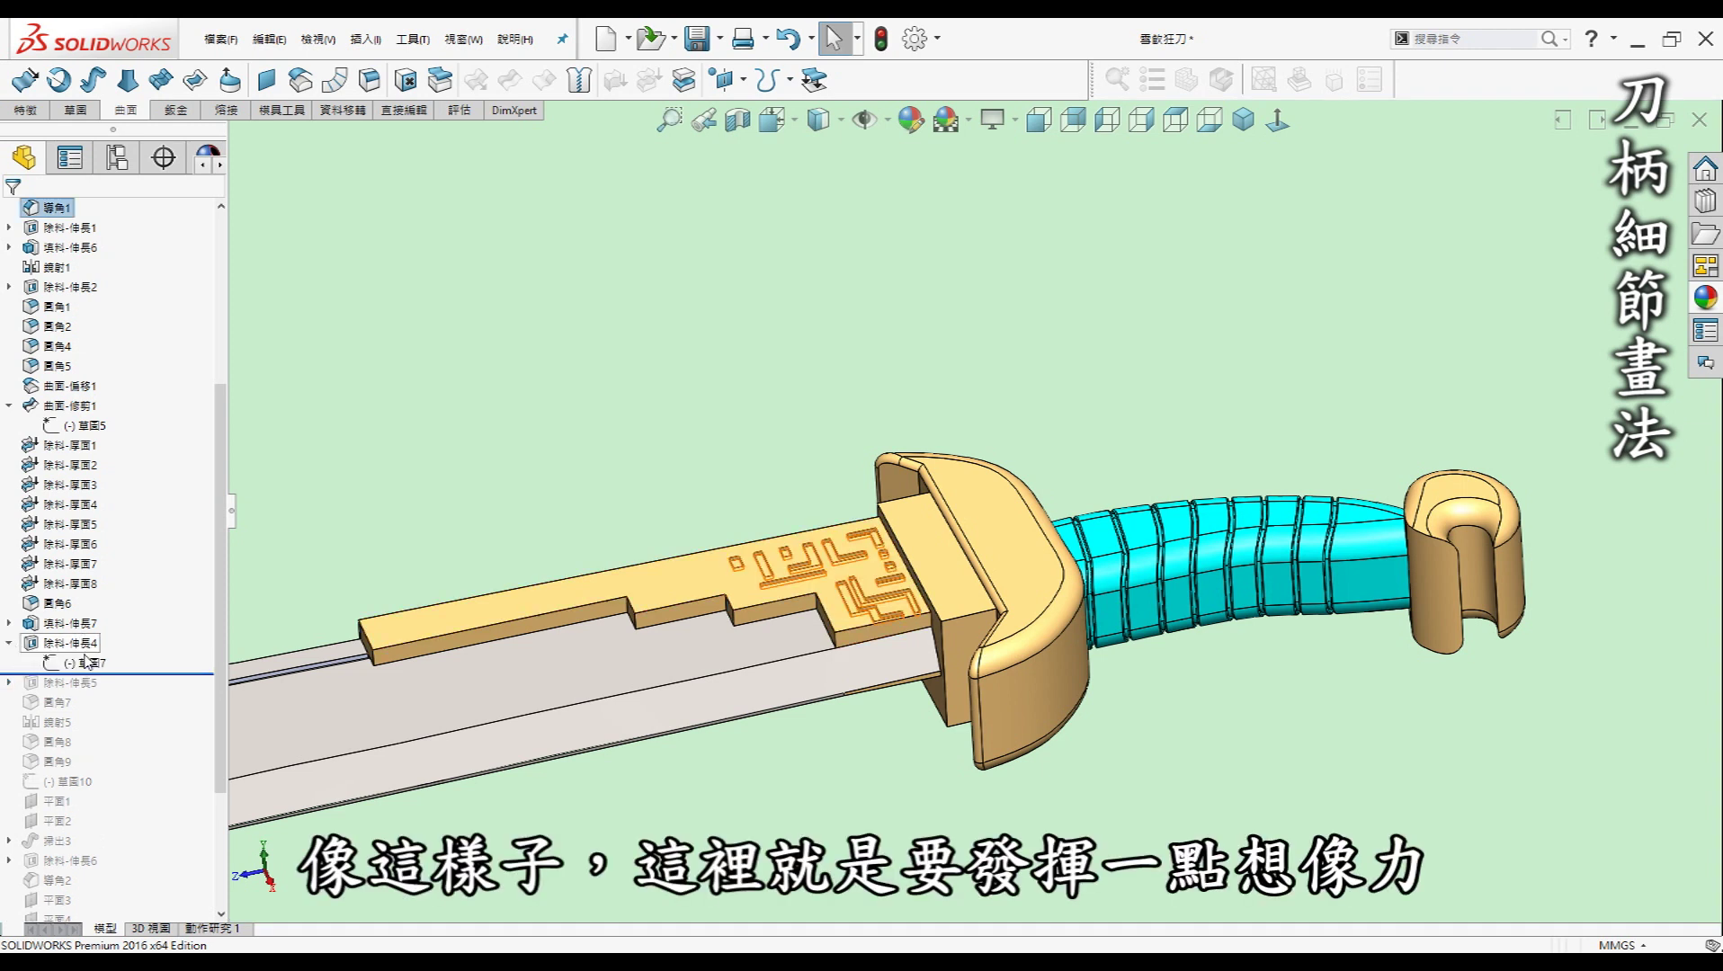
{"action": "left_click", "coordinate": [85, 663]}
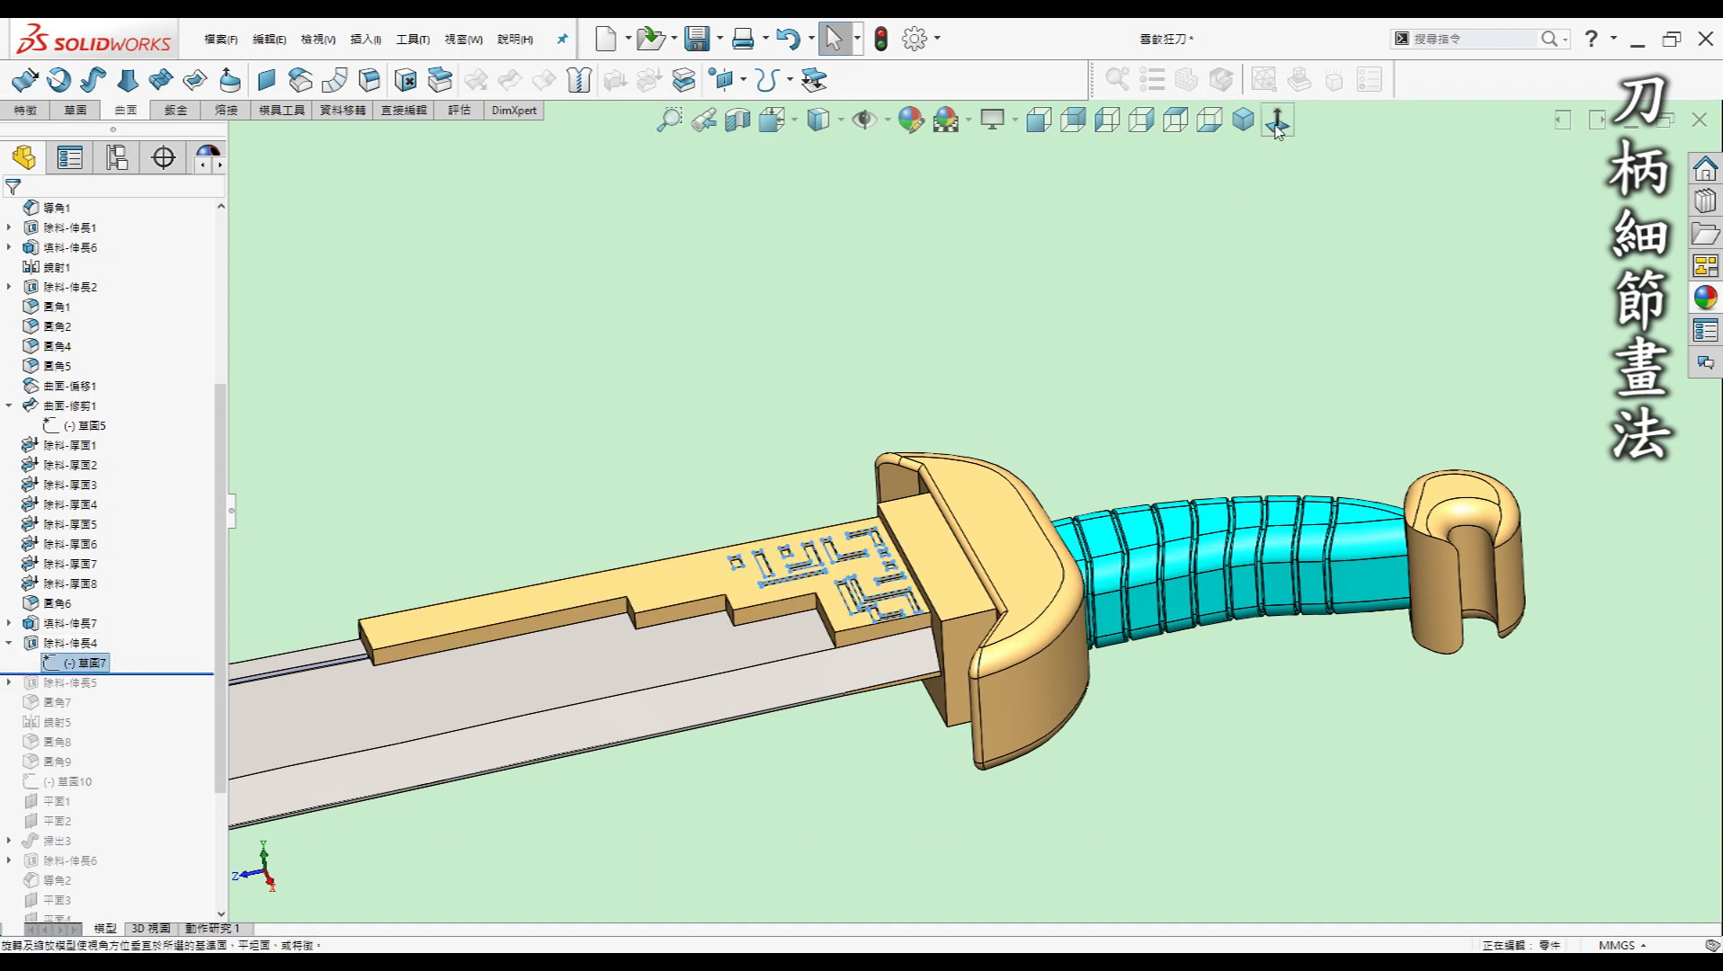
{"action": "left_click", "coordinate": [1278, 126]}
{"action": "scroll", "coordinate": [1003, 352], "scroll_direction": "down", "scroll_amount": 3}
{"action": "scroll", "coordinate": [1007, 360], "scroll_direction": "down", "scroll_amount": 3}
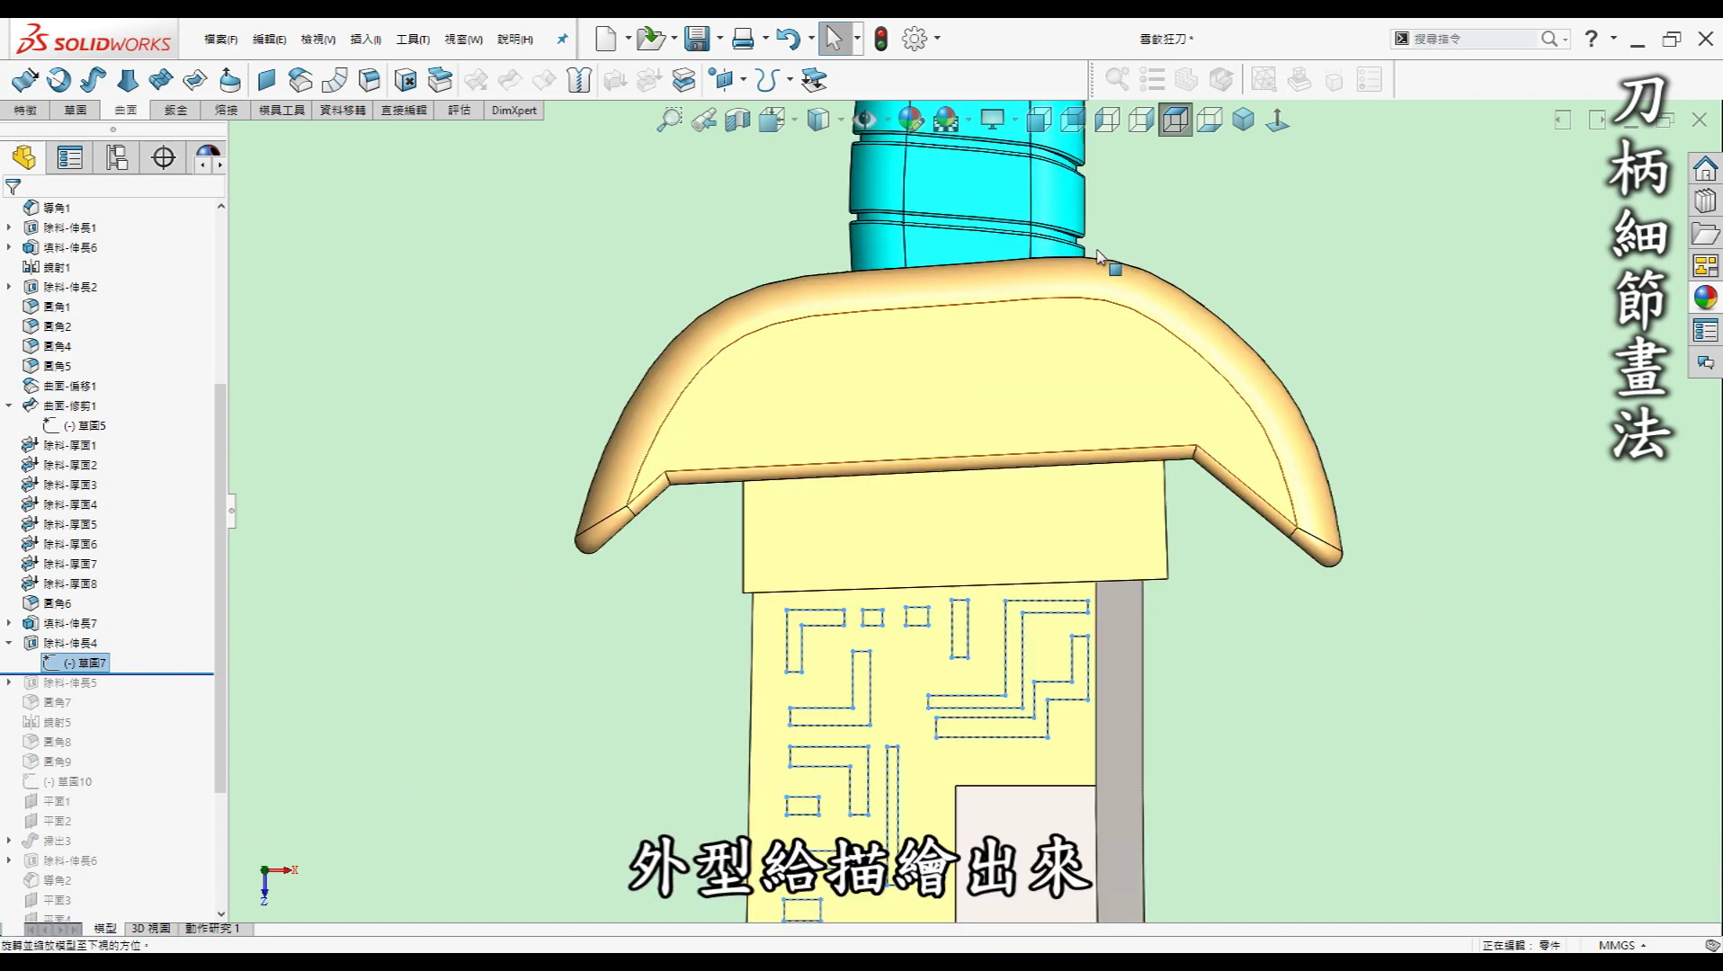
In isometric view, confirm the maze recess is 0.30 mm deep in the tang.
{"action": "left_click", "coordinate": [1242, 121]}
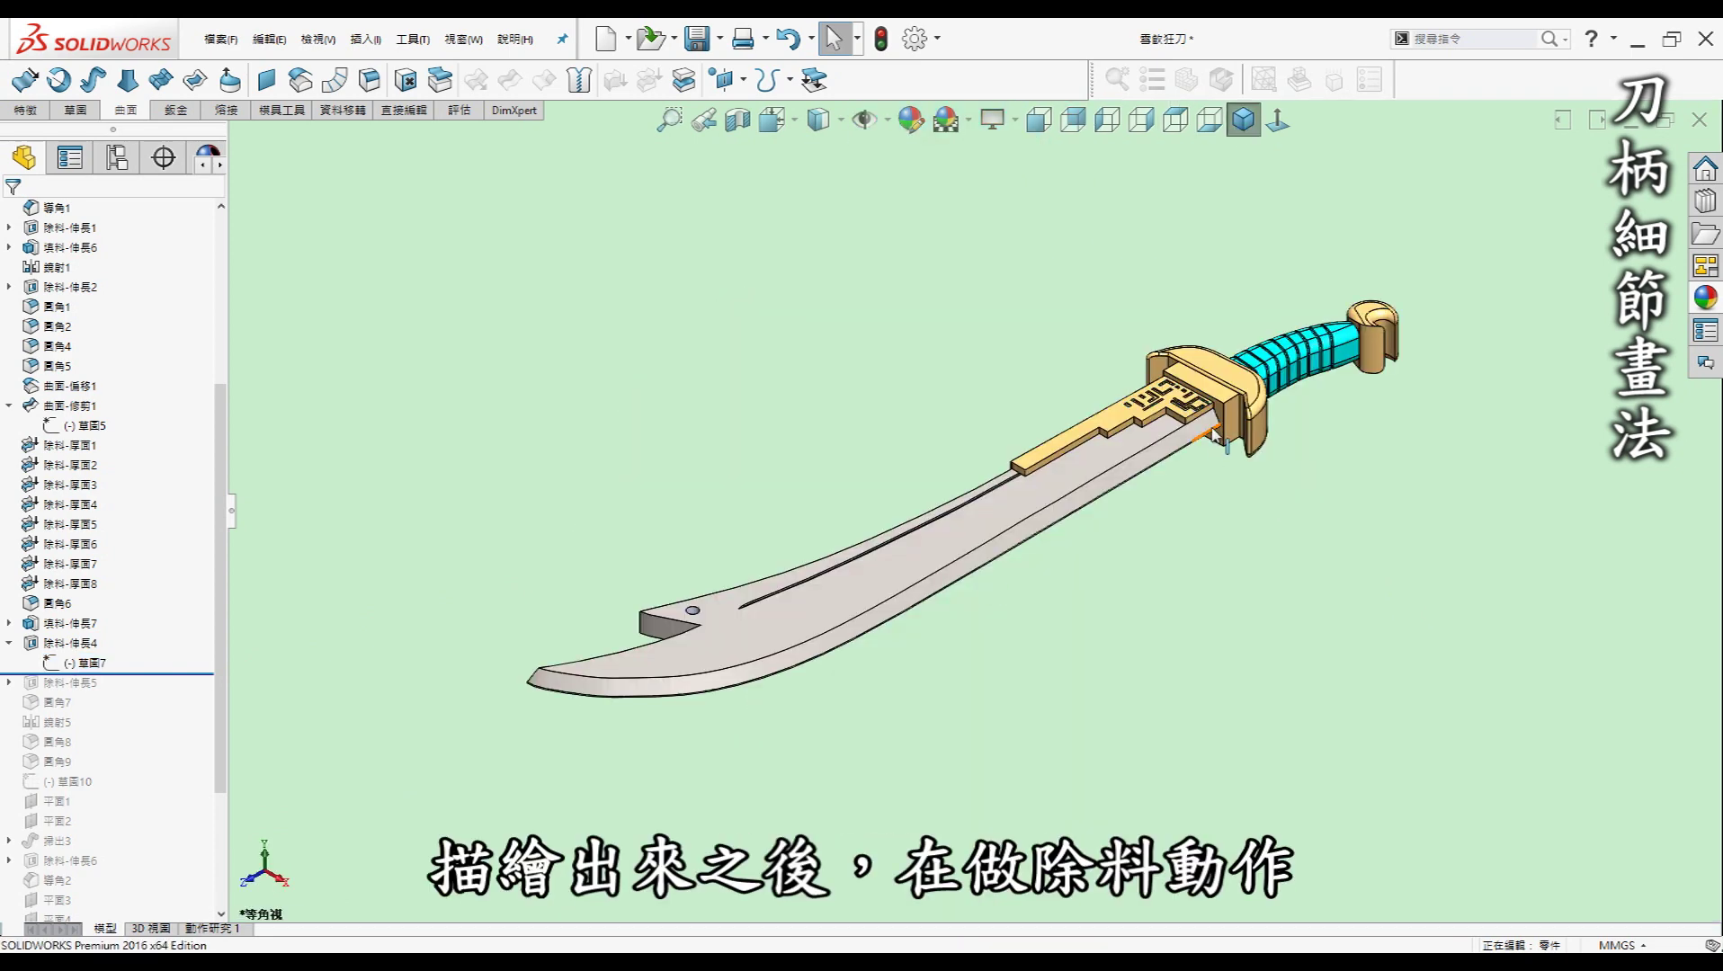
{"action": "scroll", "coordinate": [1215, 456], "scroll_direction": "down", "scroll_amount": 3}
{"action": "scroll", "coordinate": [1160, 417], "scroll_direction": "down", "scroll_amount": 3}
{"action": "scroll", "coordinate": [993, 405], "scroll_direction": "down", "scroll_amount": 3}
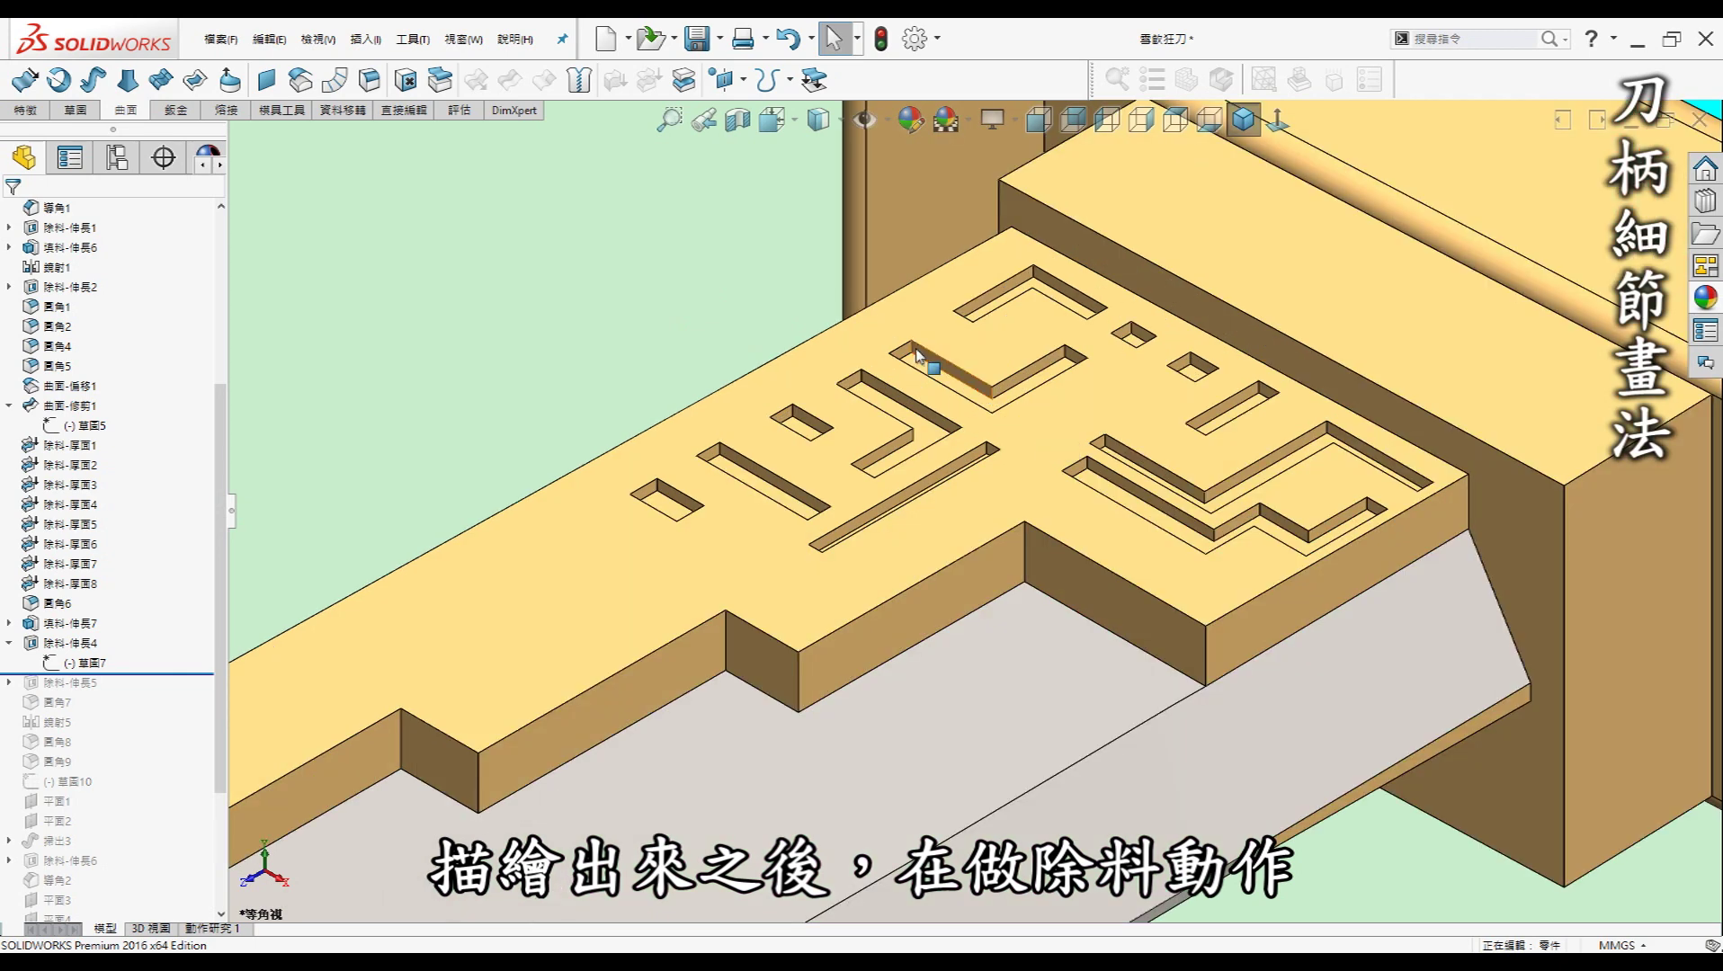
{"action": "left_click", "coordinate": [914, 349]}
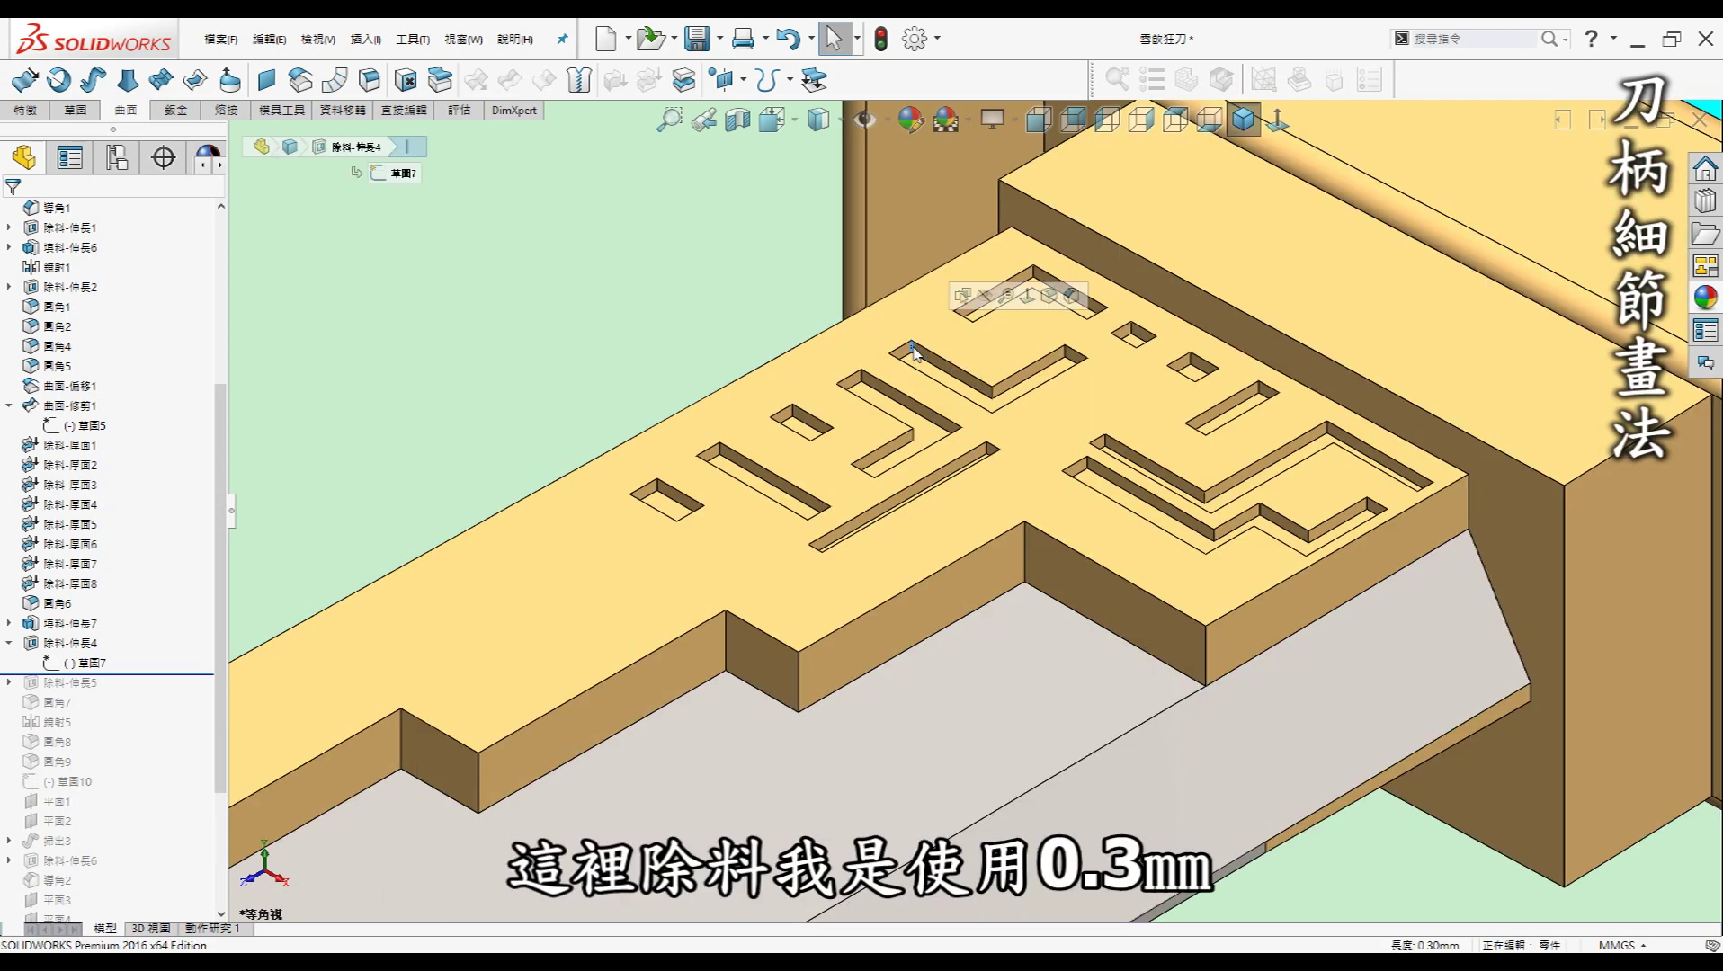
{"action": "left_click", "coordinate": [563, 335]}
{"action": "scroll", "coordinate": [563, 332], "scroll_direction": "up", "scroll_amount": 3}
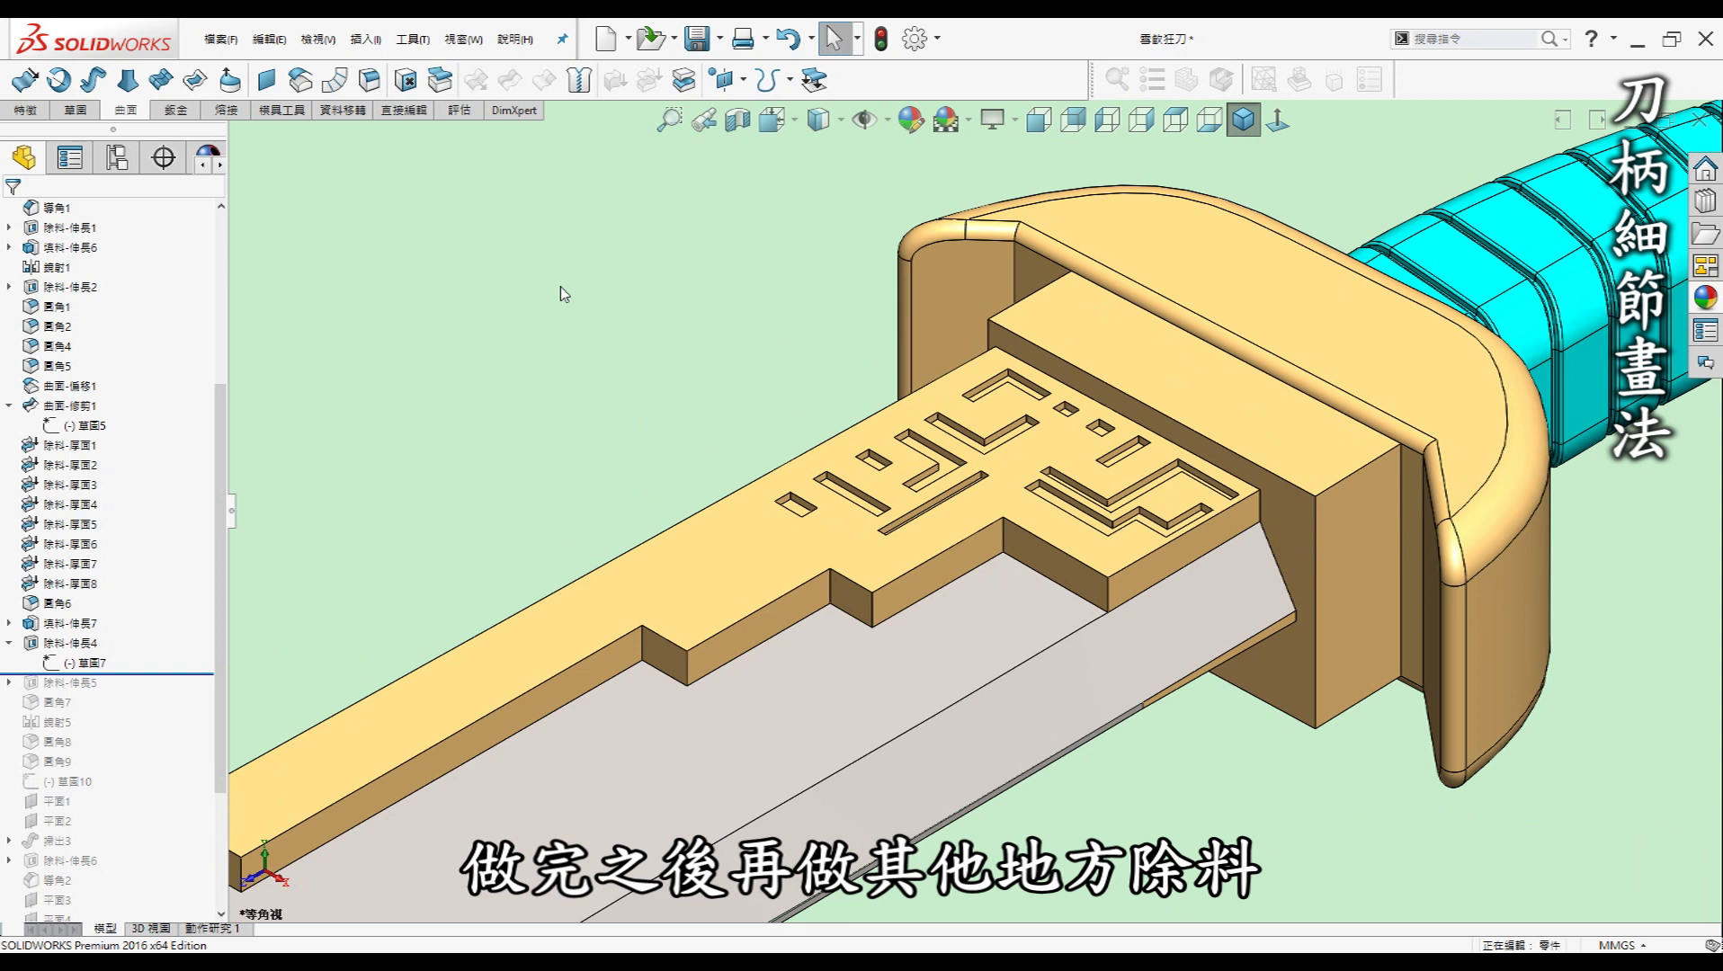
Roll forward past cut 除料-伸長5 and view its groove sketch 草圖8 face-on.
{"action": "left_click_drag", "start_coordinate": [173, 678], "coordinate": [173, 693]}
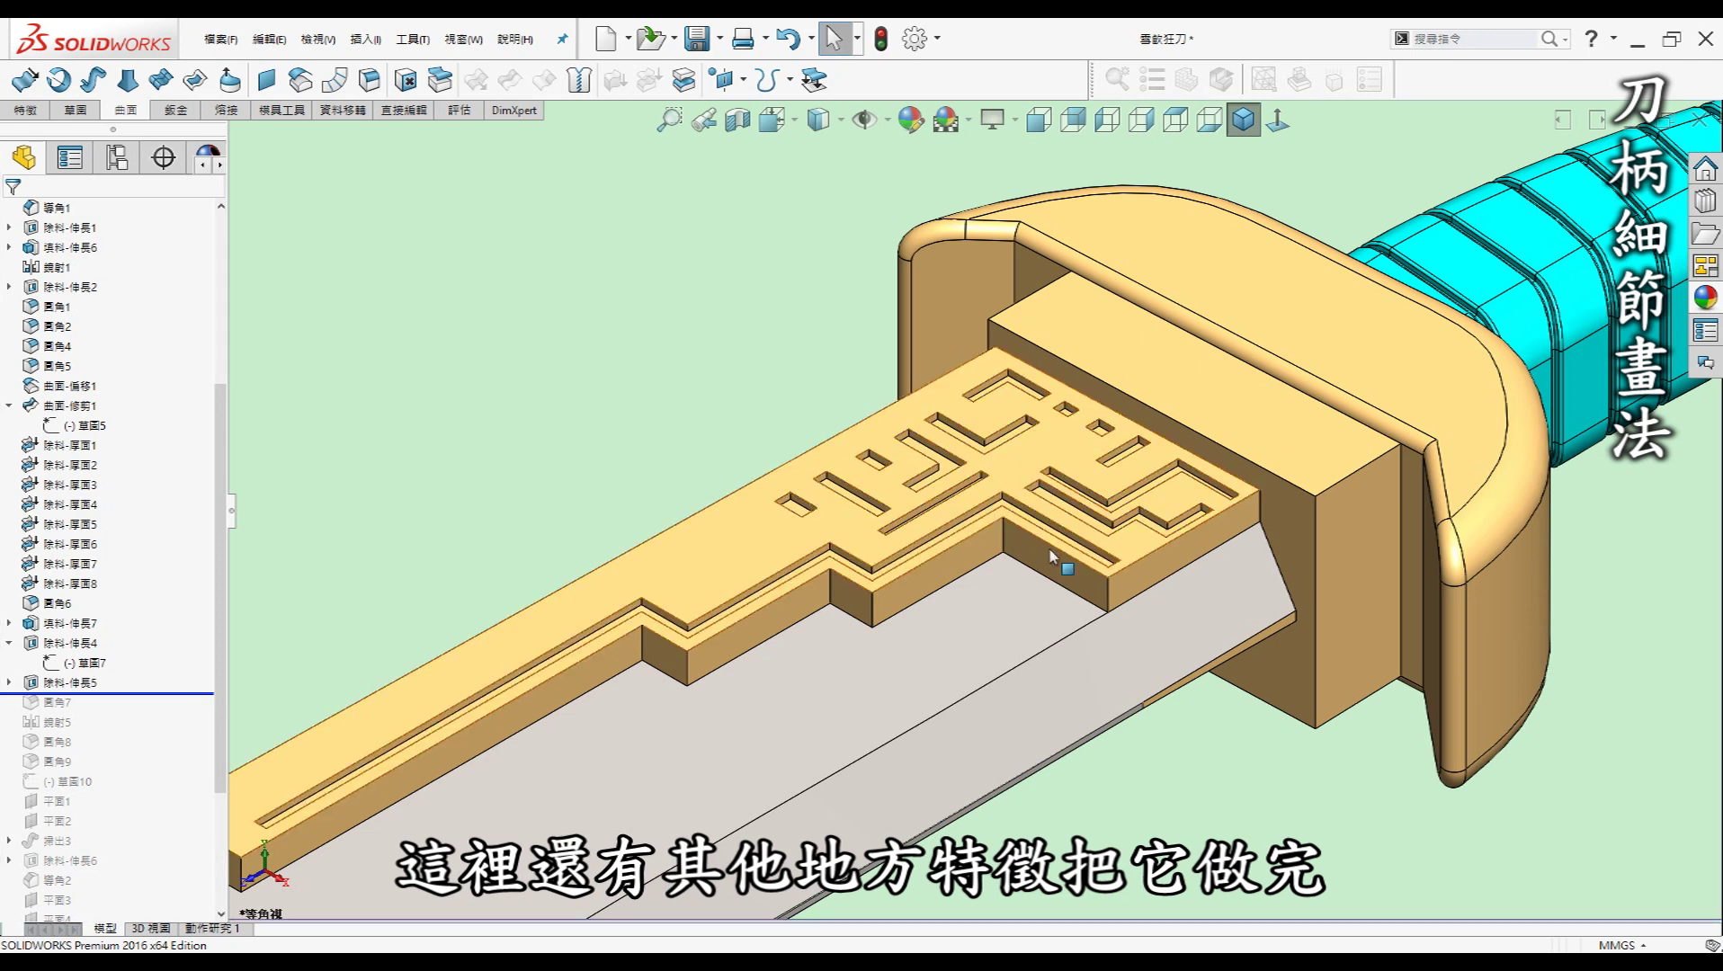
{"action": "scroll", "coordinate": [1047, 547], "scroll_direction": "up", "scroll_amount": 2}
{"action": "scroll", "coordinate": [1043, 544], "scroll_direction": "up", "scroll_amount": 1}
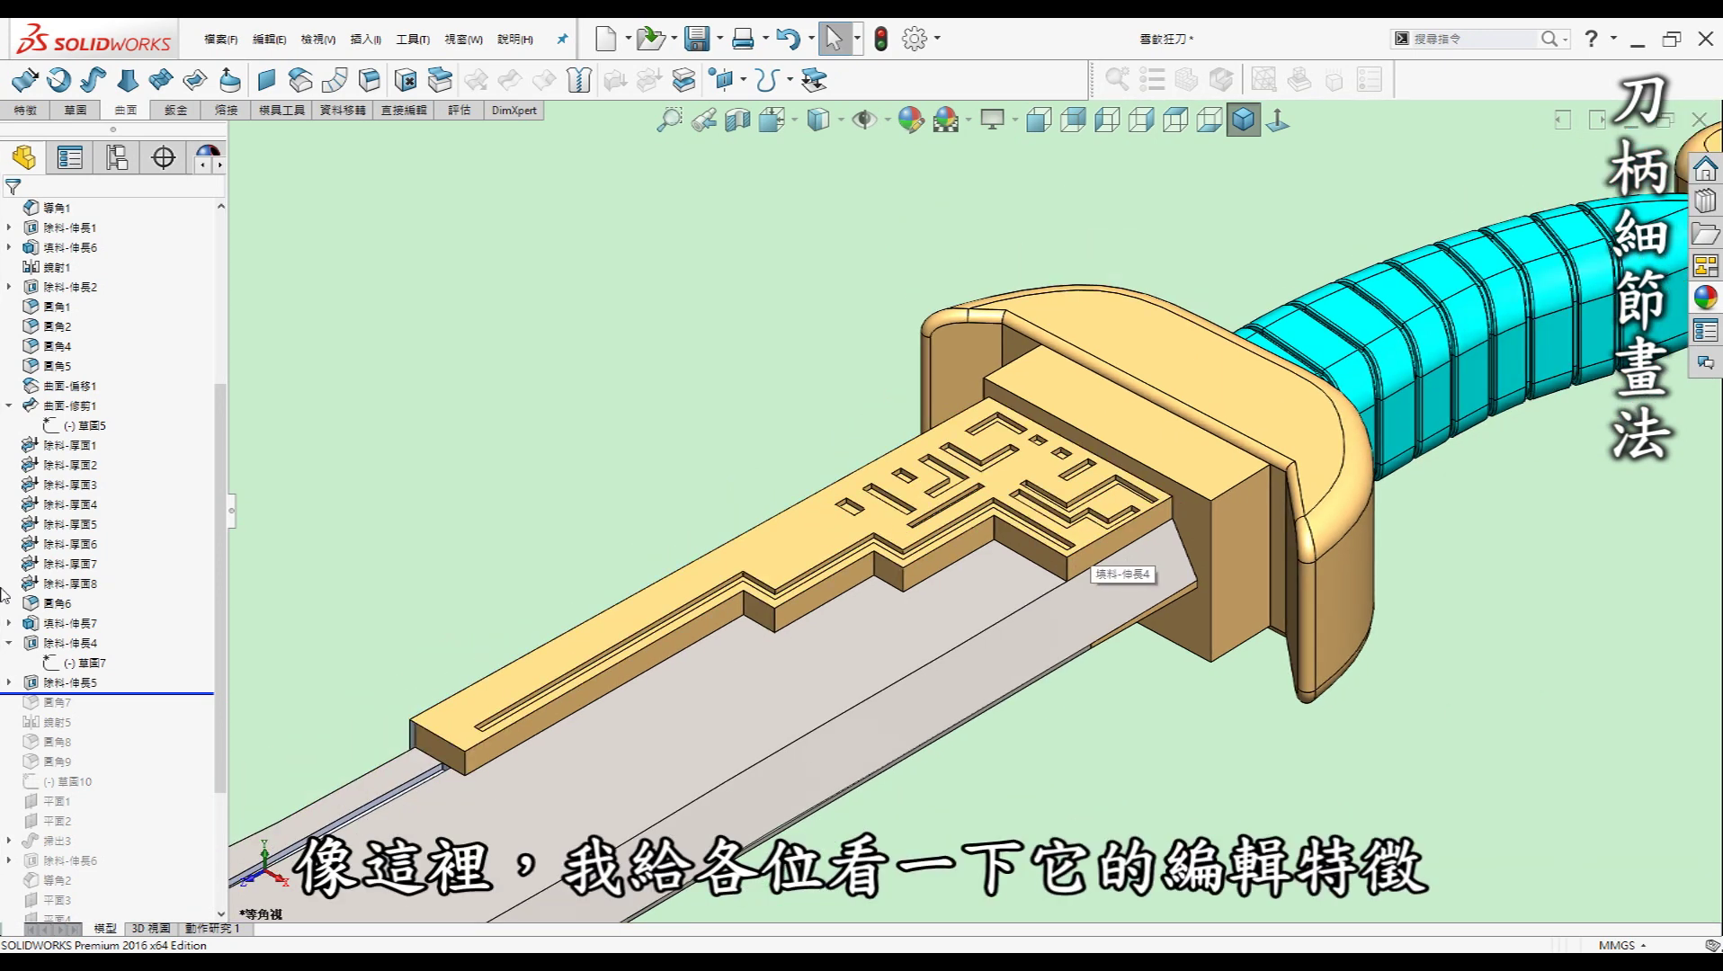
{"action": "left_click", "coordinate": [58, 692]}
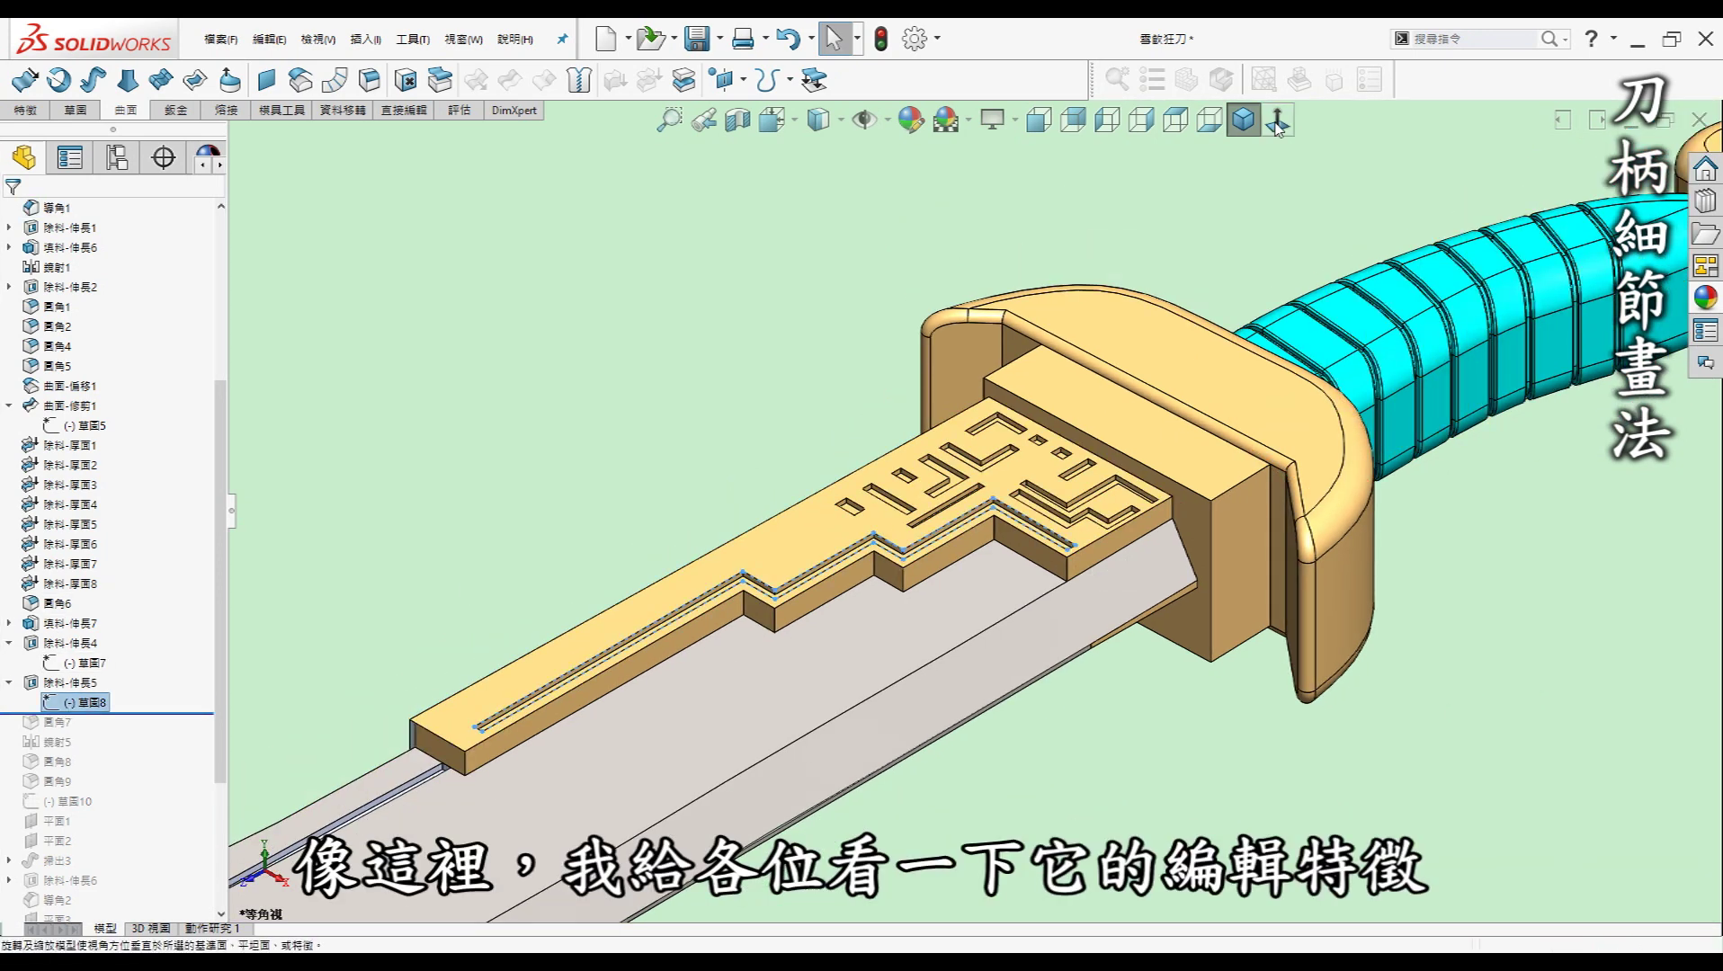
{"action": "left_click", "coordinate": [1277, 124]}
{"action": "scroll", "coordinate": [998, 441], "scroll_direction": "down", "scroll_amount": 2}
{"action": "scroll", "coordinate": [998, 441], "scroll_direction": "down", "scroll_amount": 2}
{"action": "scroll", "coordinate": [998, 438], "scroll_direction": "down", "scroll_amount": 2}
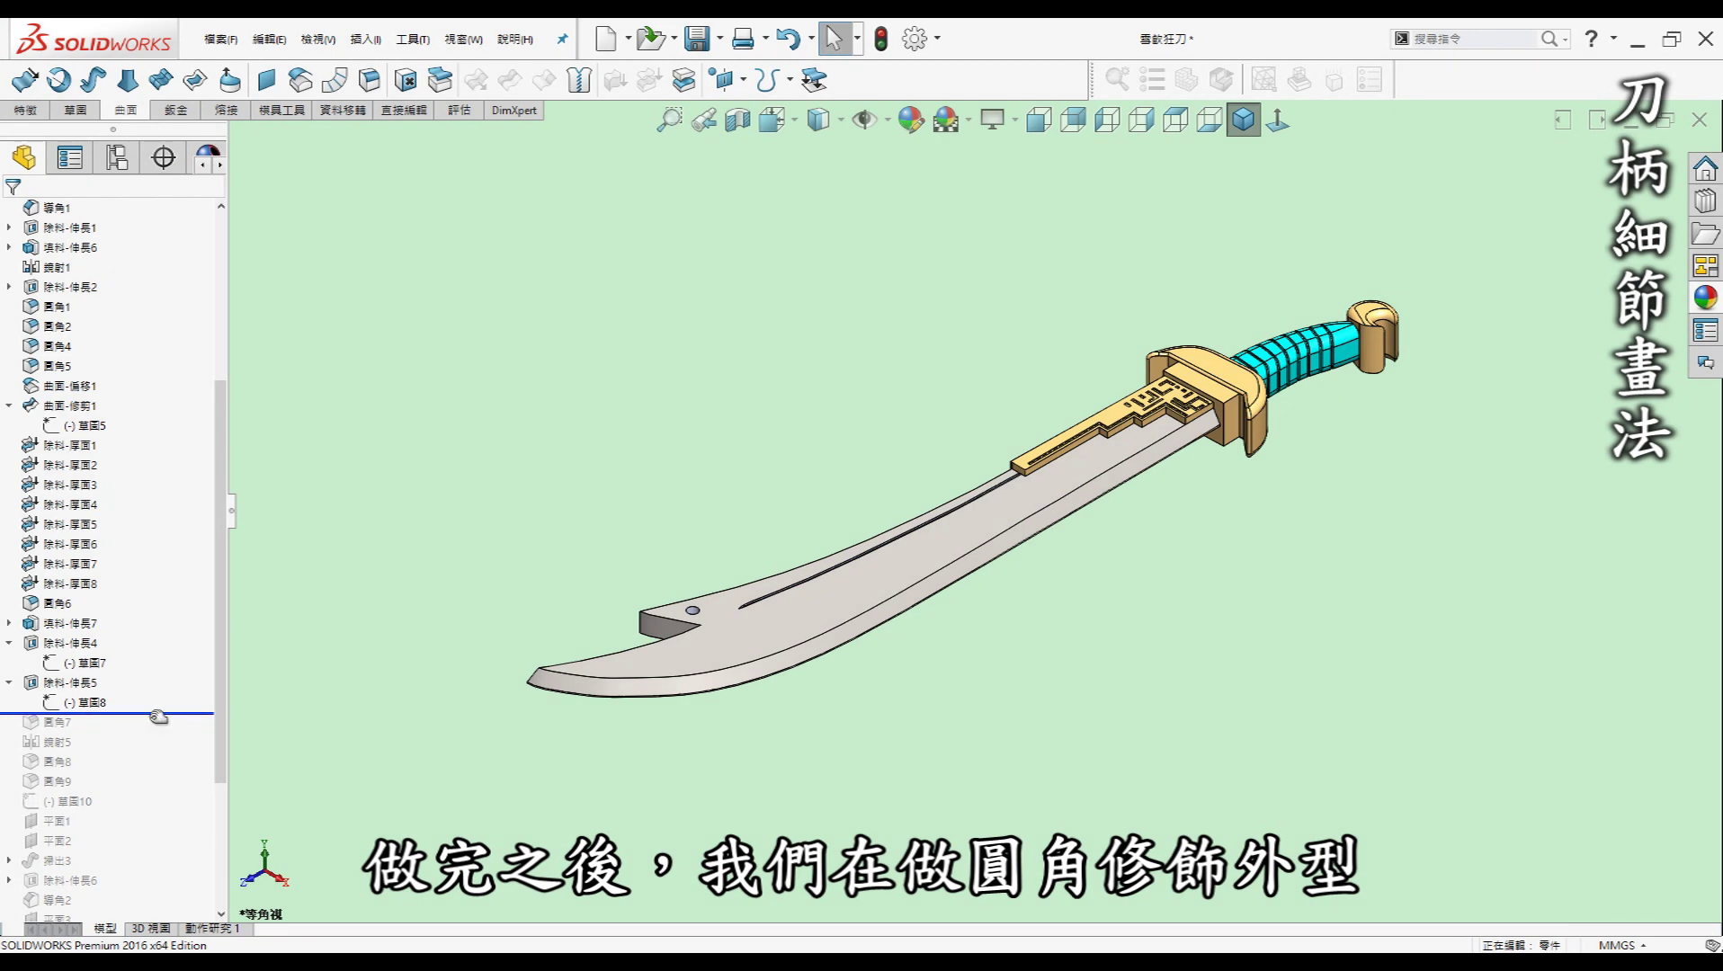
Roll forward past mirror 鏡射5 and fillets 圓角8 and 圓角9.
{"action": "left_click_drag", "start_coordinate": [156, 727], "coordinate": [155, 755]}
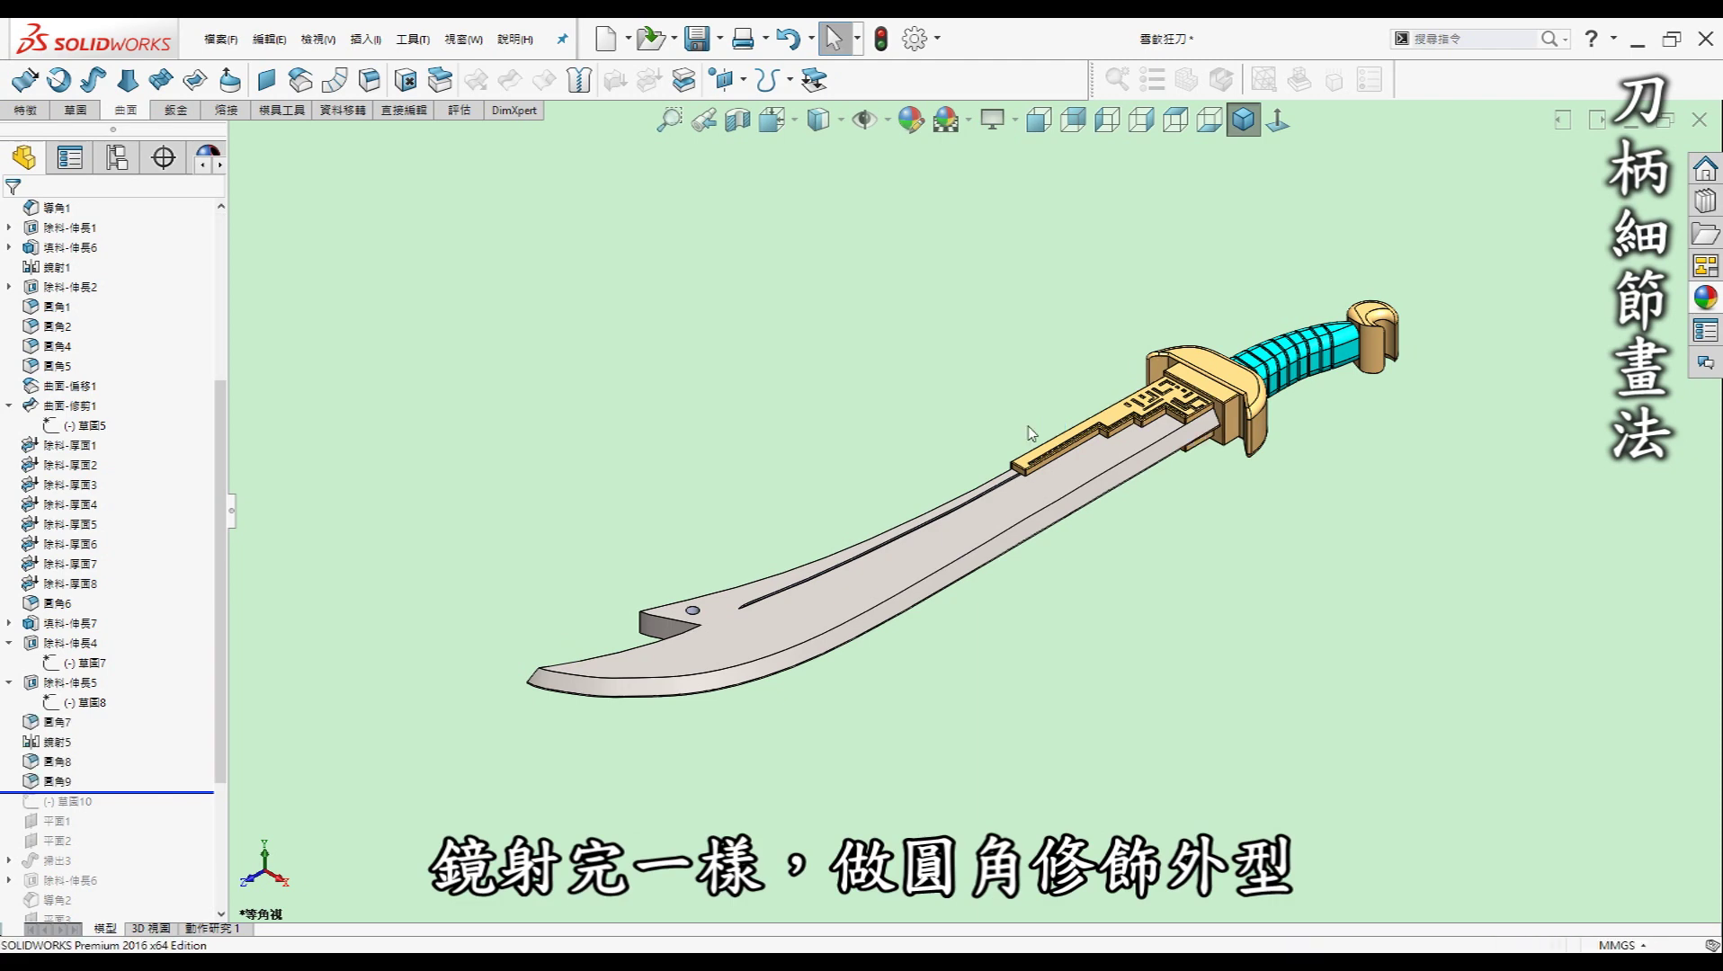
{"action": "scroll", "coordinate": [1119, 422], "scroll_direction": "down", "scroll_amount": 3}
{"action": "scroll", "coordinate": [1119, 422], "scroll_direction": "down", "scroll_amount": 3}
Orbit under the tang end and confirm the small fillet's 0.20 mm radius.
{"action": "mouse_move", "coordinate": [1119, 422]}
{"action": "middle_mouse_down"}
{"action": "mouse_move", "coordinate": [1142, 456]}
{"action": "mouse_move", "coordinate": [1038, 448]}
{"action": "mouse_move", "coordinate": [945, 401]}
{"action": "mouse_move", "coordinate": [968, 432]}
{"action": "mouse_move", "coordinate": [900, 465]}
{"action": "middle_mouse_up"}
{"action": "left_click", "coordinate": [893, 463]}
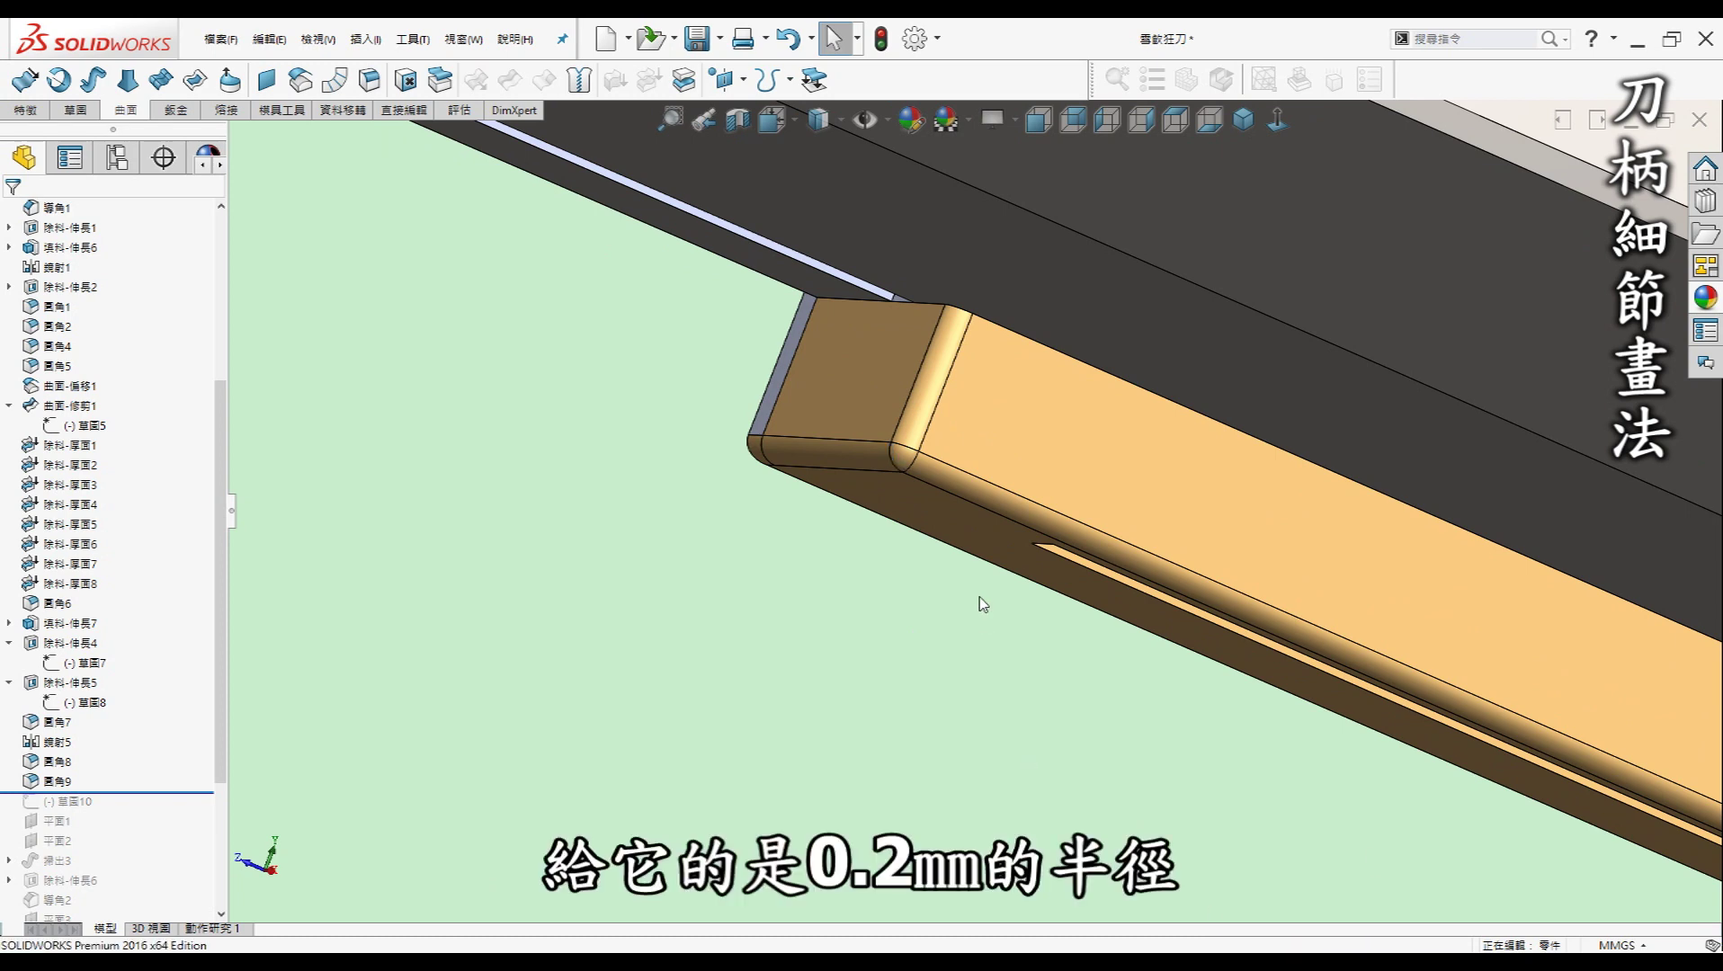
{"action": "scroll", "coordinate": [981, 599], "scroll_direction": "up", "scroll_amount": 3}
{"action": "mouse_move", "coordinate": [981, 599]}
{"action": "middle_mouse_down"}
{"action": "mouse_move", "coordinate": [1005, 464]}
{"action": "mouse_move", "coordinate": [1154, 486]}
{"action": "middle_mouse_up"}
{"action": "scroll", "coordinate": [1005, 463], "scroll_direction": "up", "scroll_amount": 2}
{"action": "scroll", "coordinate": [1108, 482], "scroll_direction": "up", "scroll_amount": 2}
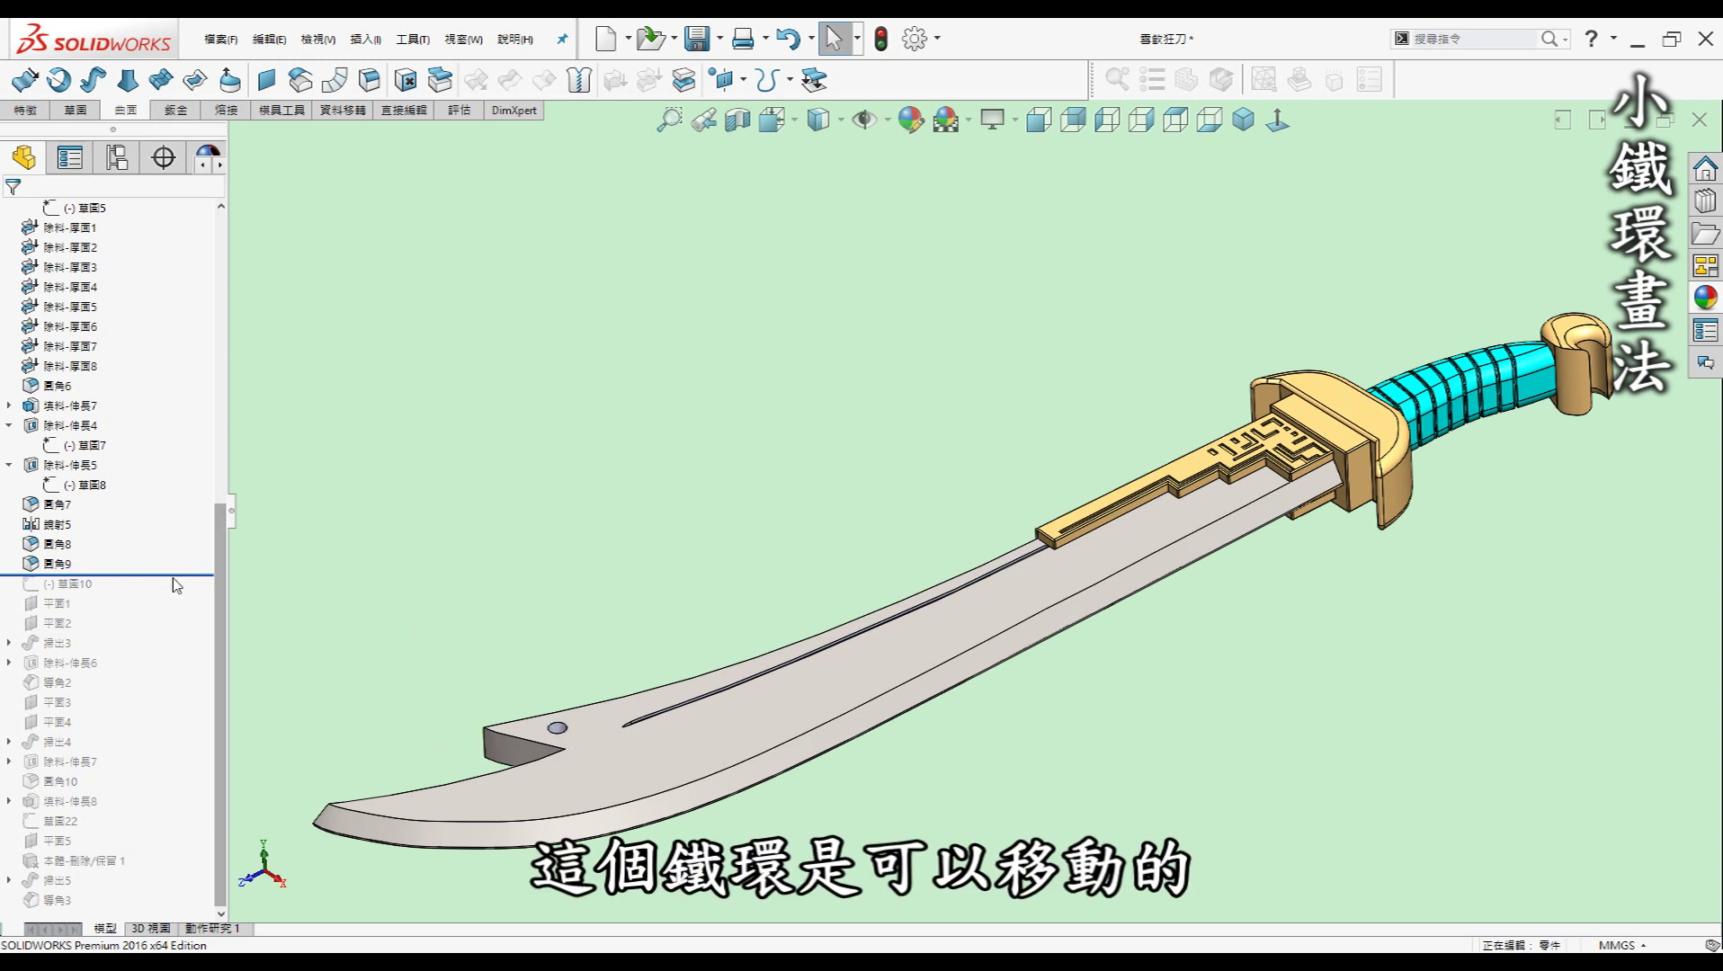
Roll forward past sweep 掃出3 and show the ring's guide sketch 草圖10.
{"action": "left_click_drag", "start_coordinate": [177, 586], "coordinate": [148, 654]}
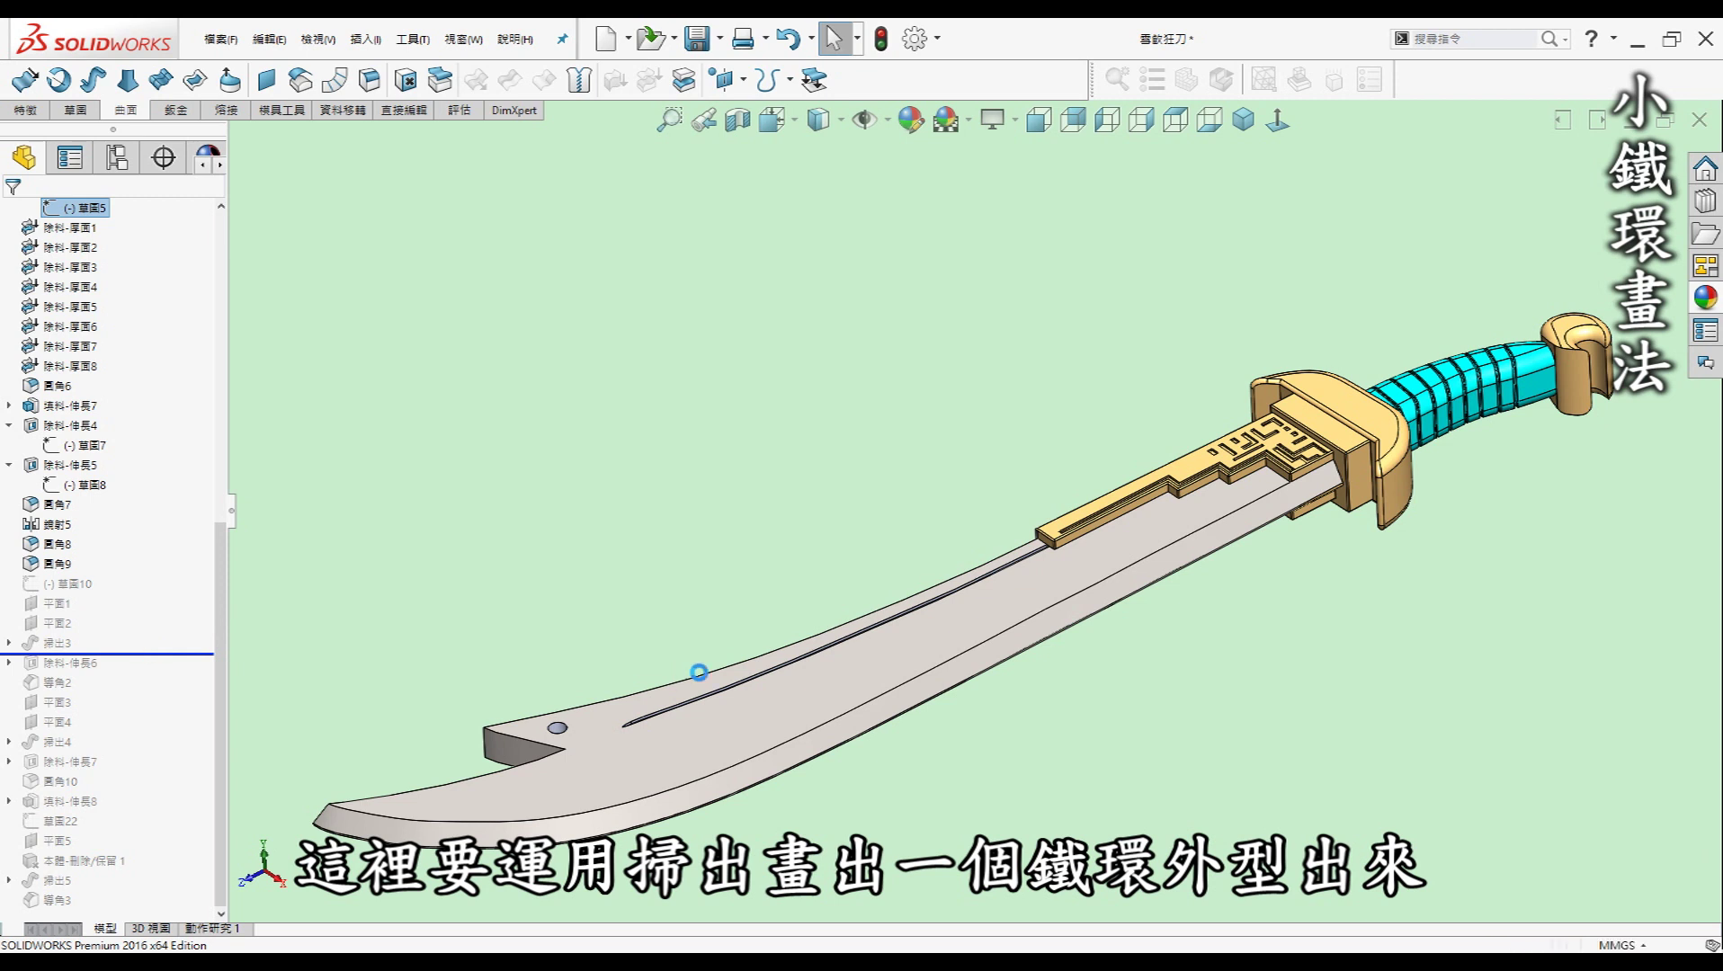
{"action": "left_click", "coordinate": [56, 590]}
{"action": "left_click", "coordinate": [71, 564]}
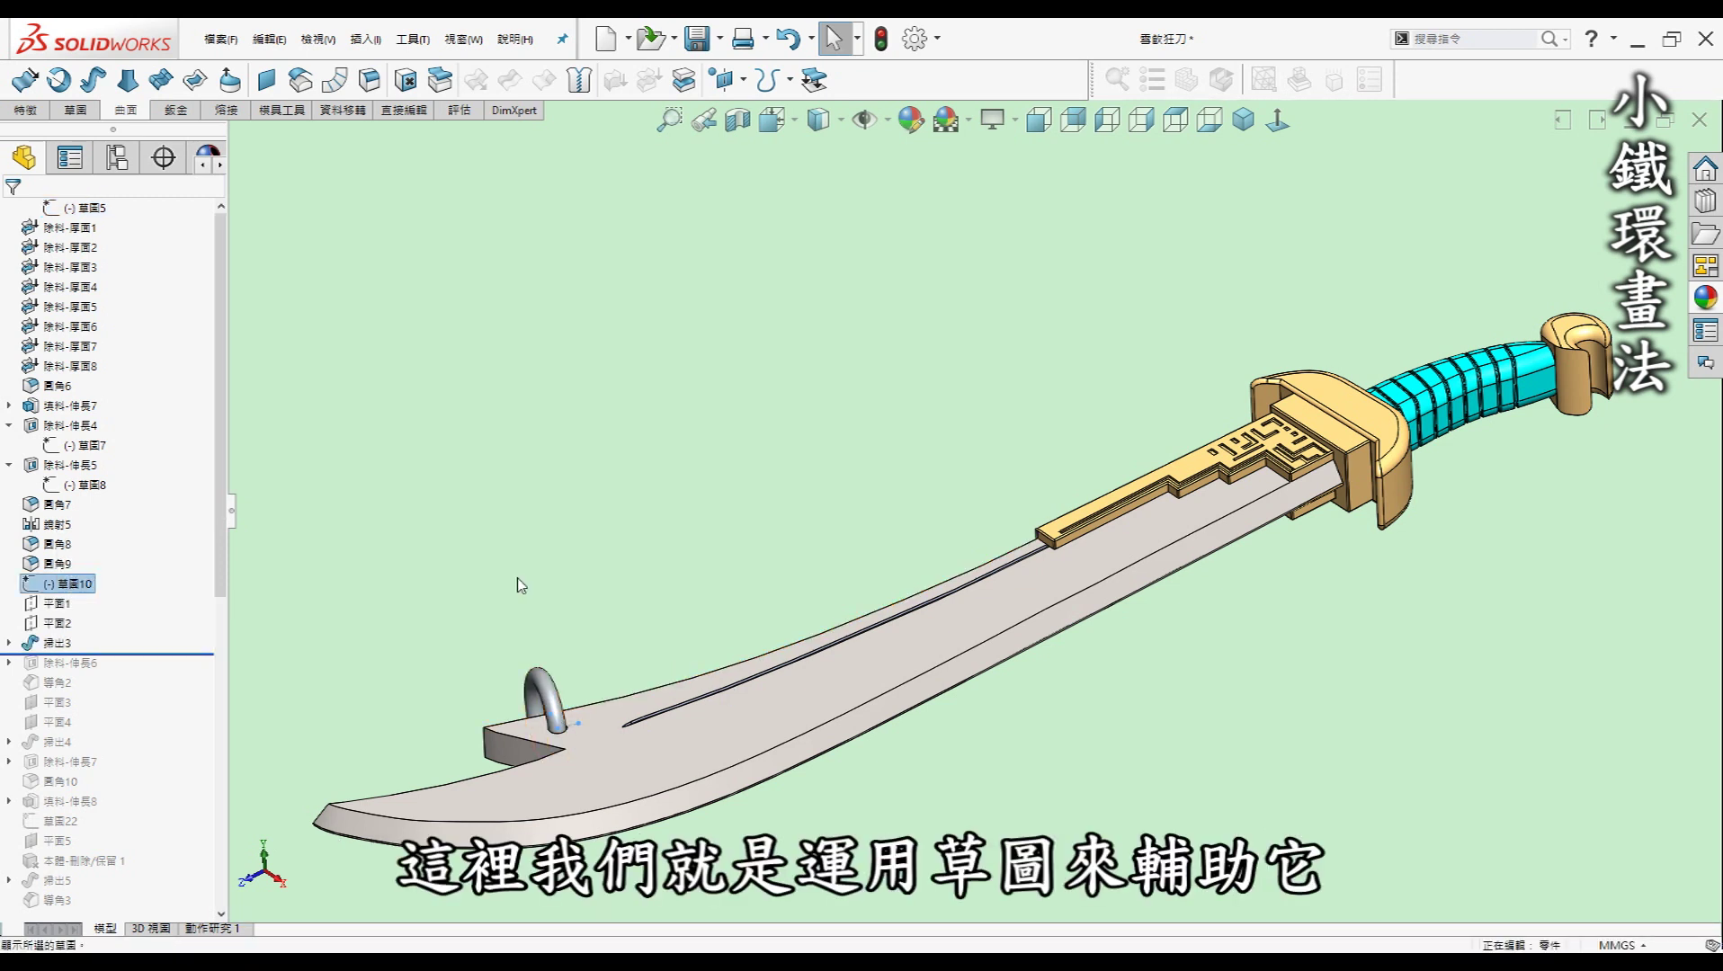
{"action": "scroll", "coordinate": [576, 707], "scroll_direction": "down", "scroll_amount": 2}
{"action": "scroll", "coordinate": [575, 707], "scroll_direction": "down", "scroll_amount": 3}
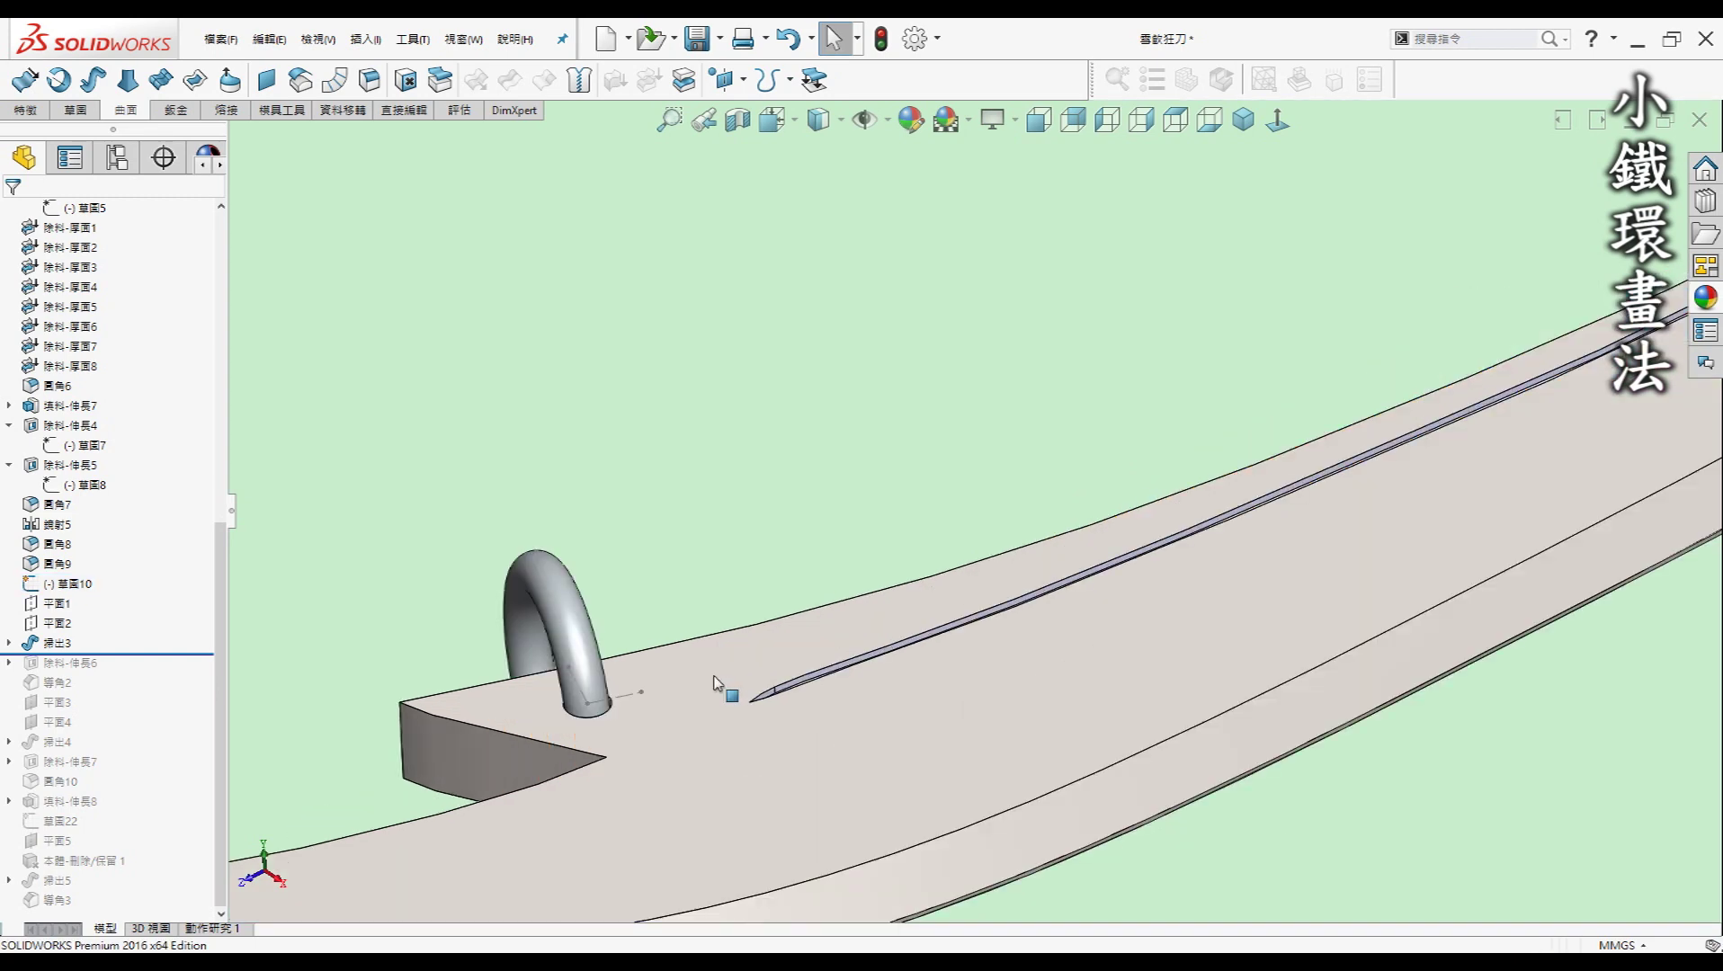
{"action": "scroll", "coordinate": [675, 679], "scroll_direction": "down", "scroll_amount": 3}
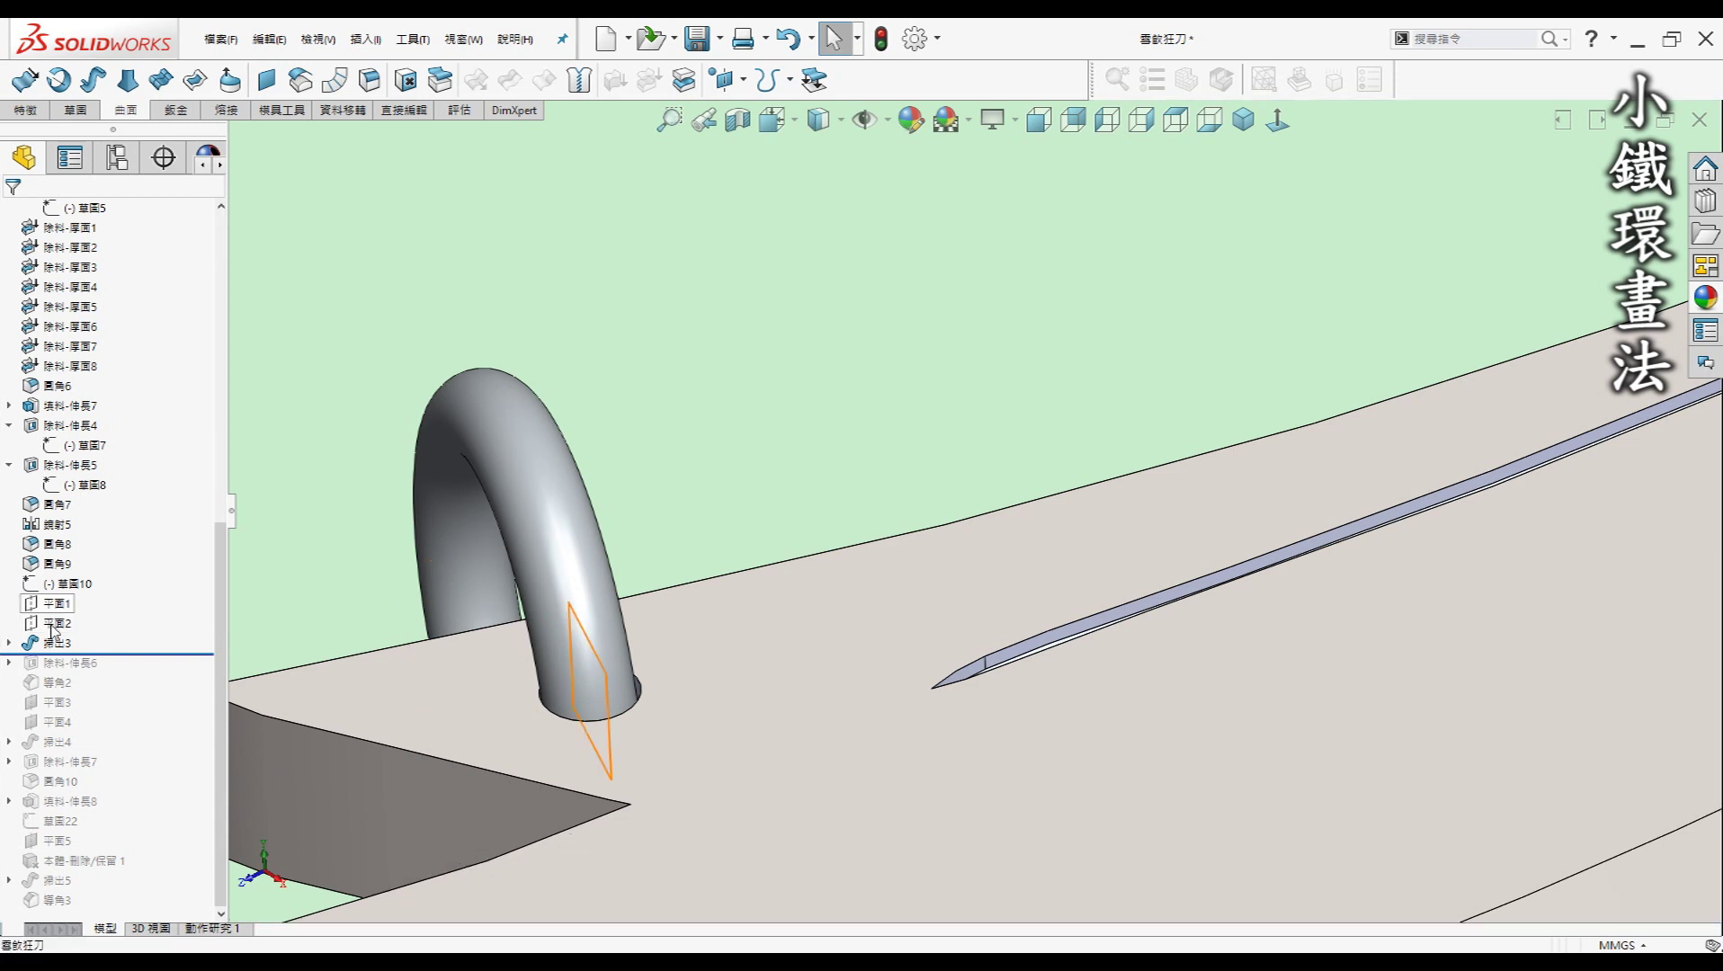
Inspect planes 平面1/平面2 and the ring's path sketch head-on, then orbit around it.
{"action": "left_click", "coordinate": [53, 624], "text": "shift"}
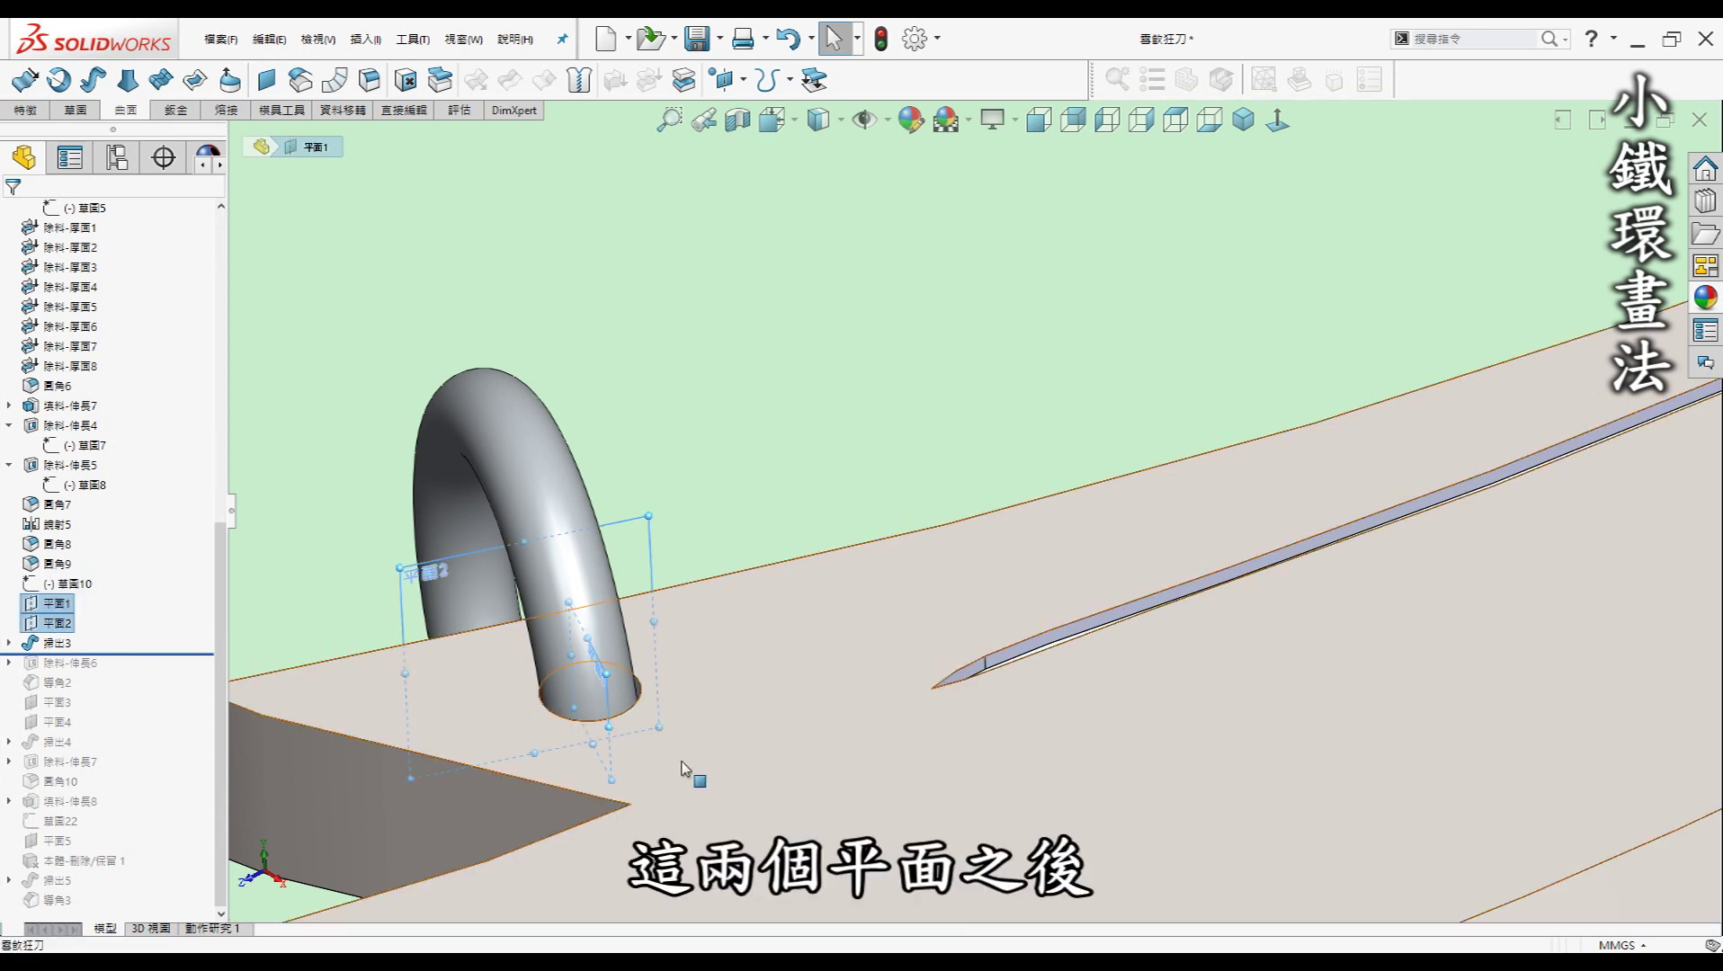
{"action": "left_click", "coordinate": [10, 643]}
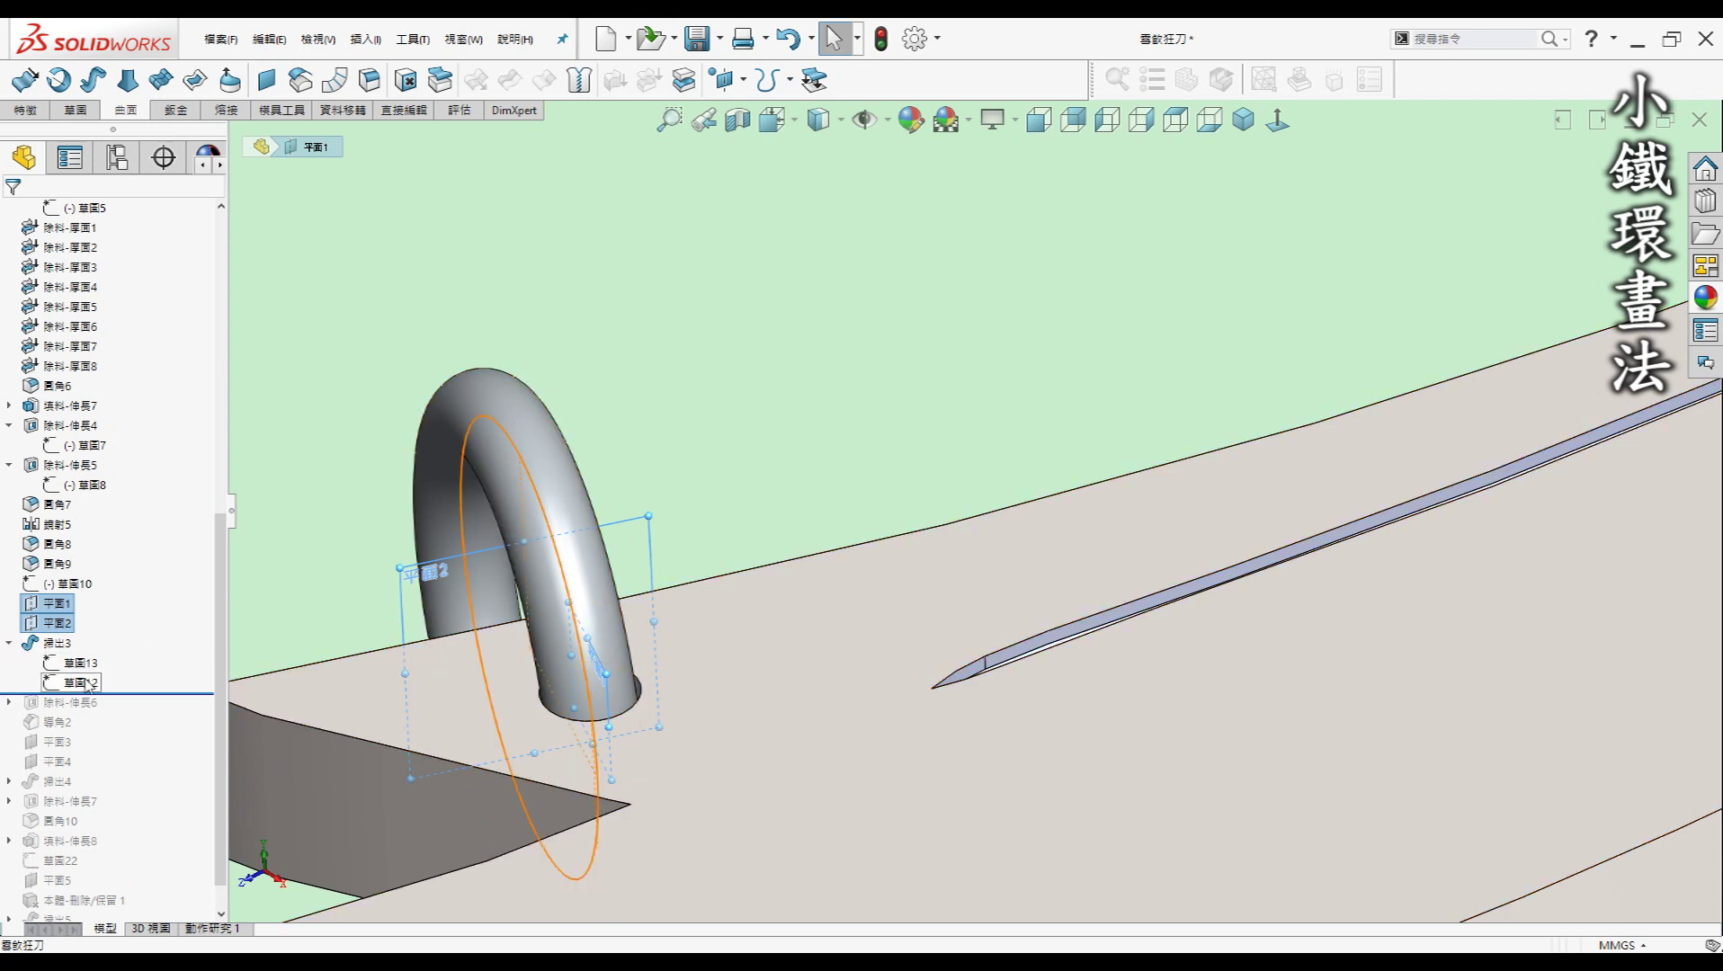
{"action": "key", "text": "ctrl+8"}
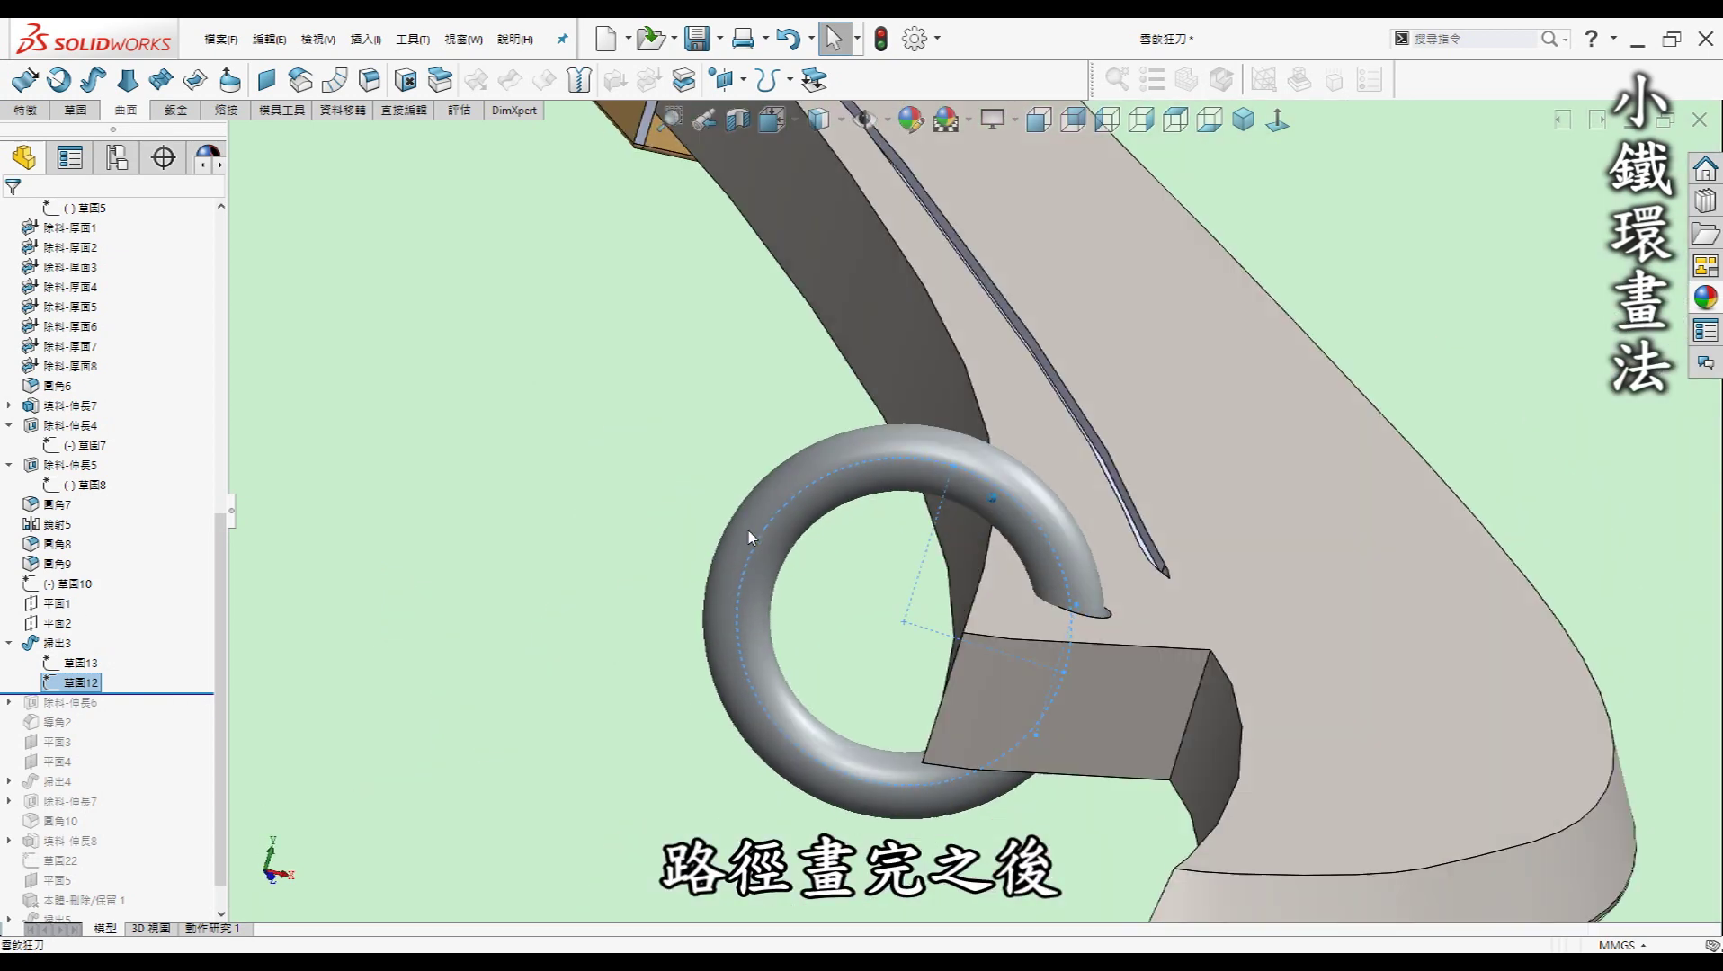
{"action": "mouse_move", "coordinate": [749, 537]}
{"action": "middle_mouse_down"}
{"action": "mouse_move", "coordinate": [1086, 686]}
{"action": "mouse_move", "coordinate": [872, 572]}
{"action": "middle_mouse_up"}
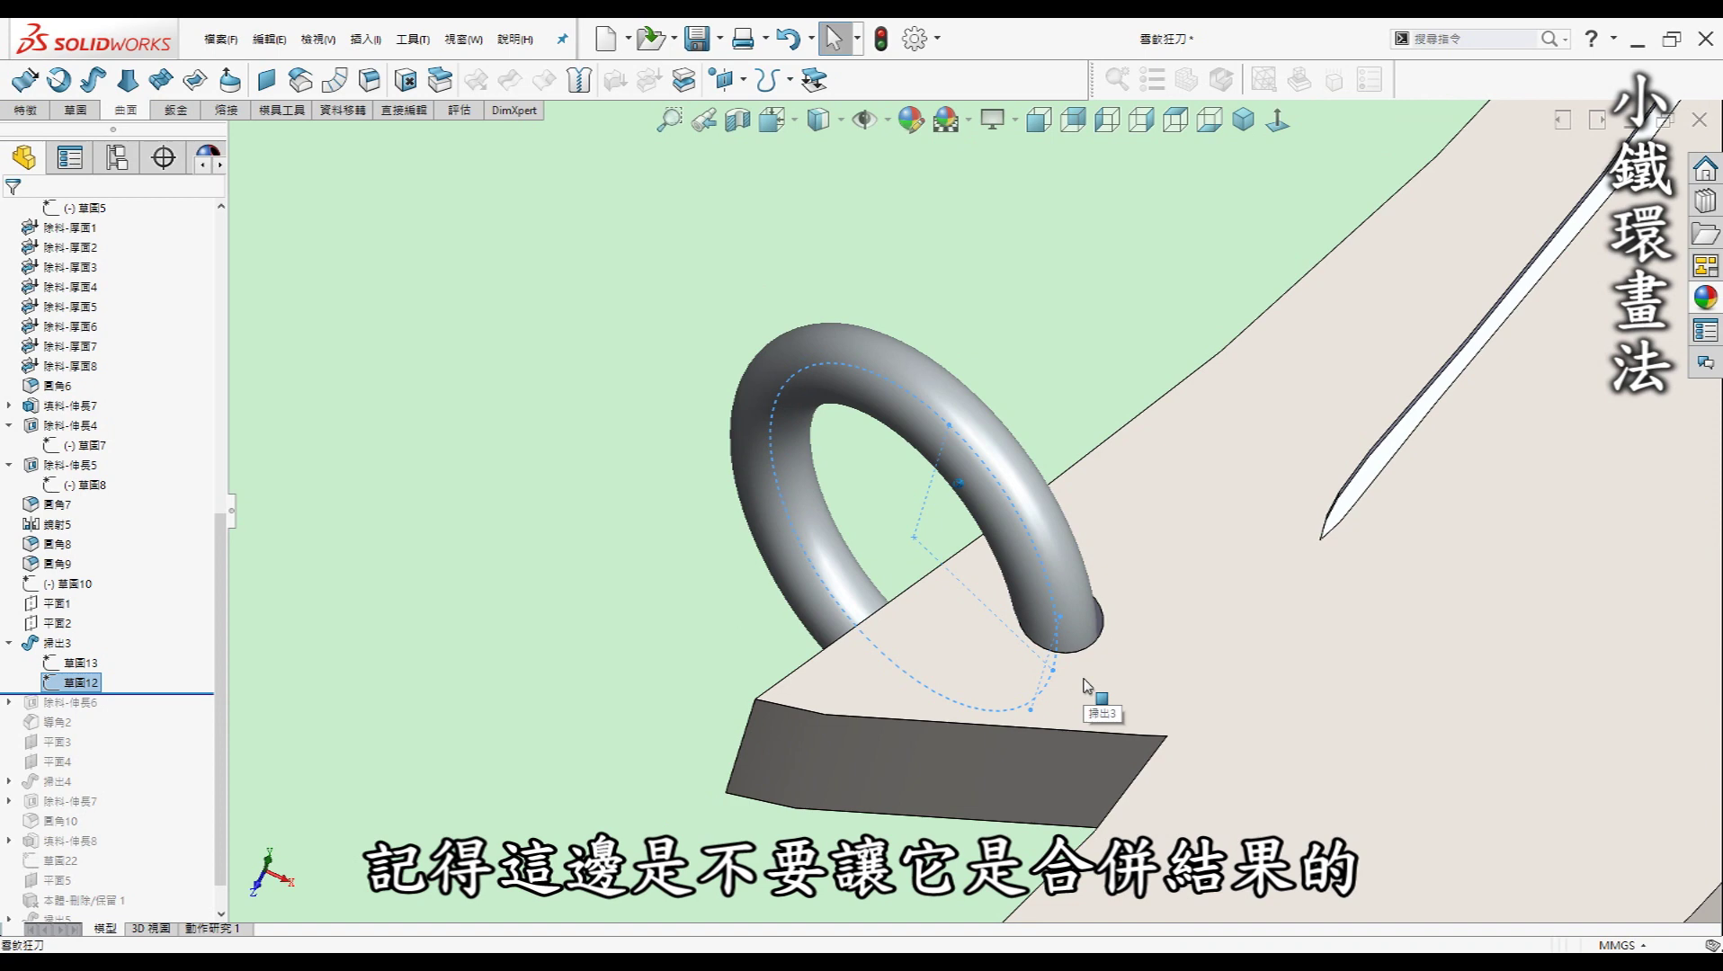
{"action": "left_click", "coordinate": [680, 509]}
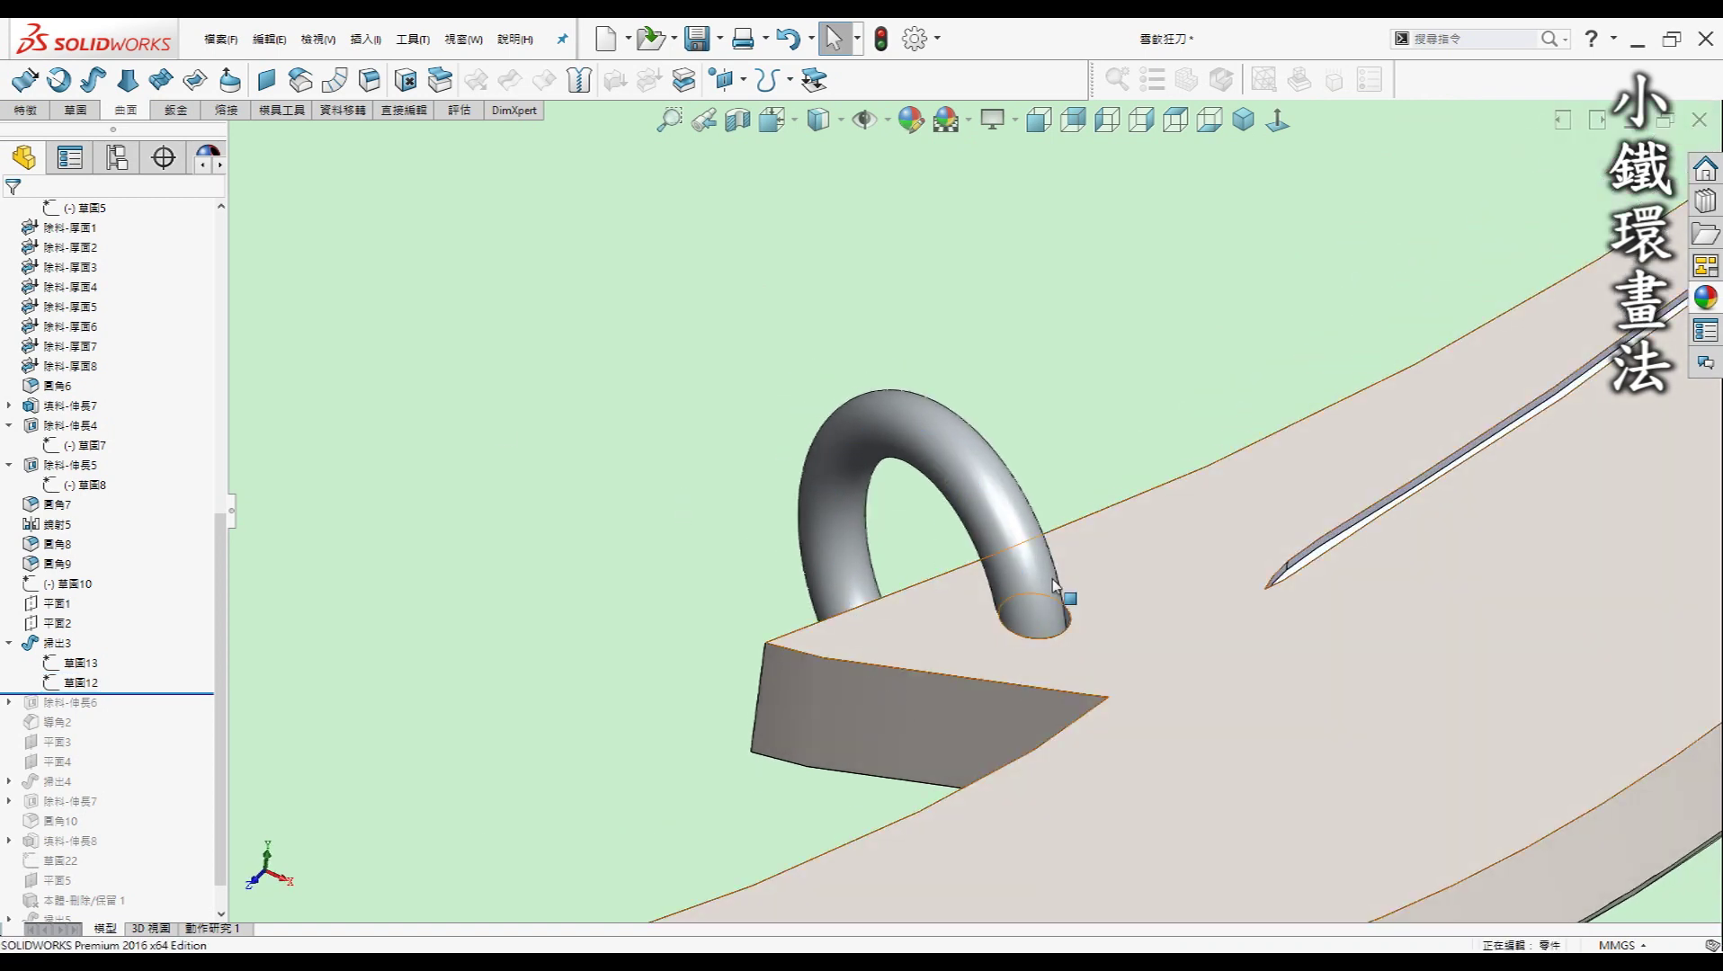
{"action": "scroll", "coordinate": [210, 323], "scroll_direction": "up", "scroll_amount": 10}
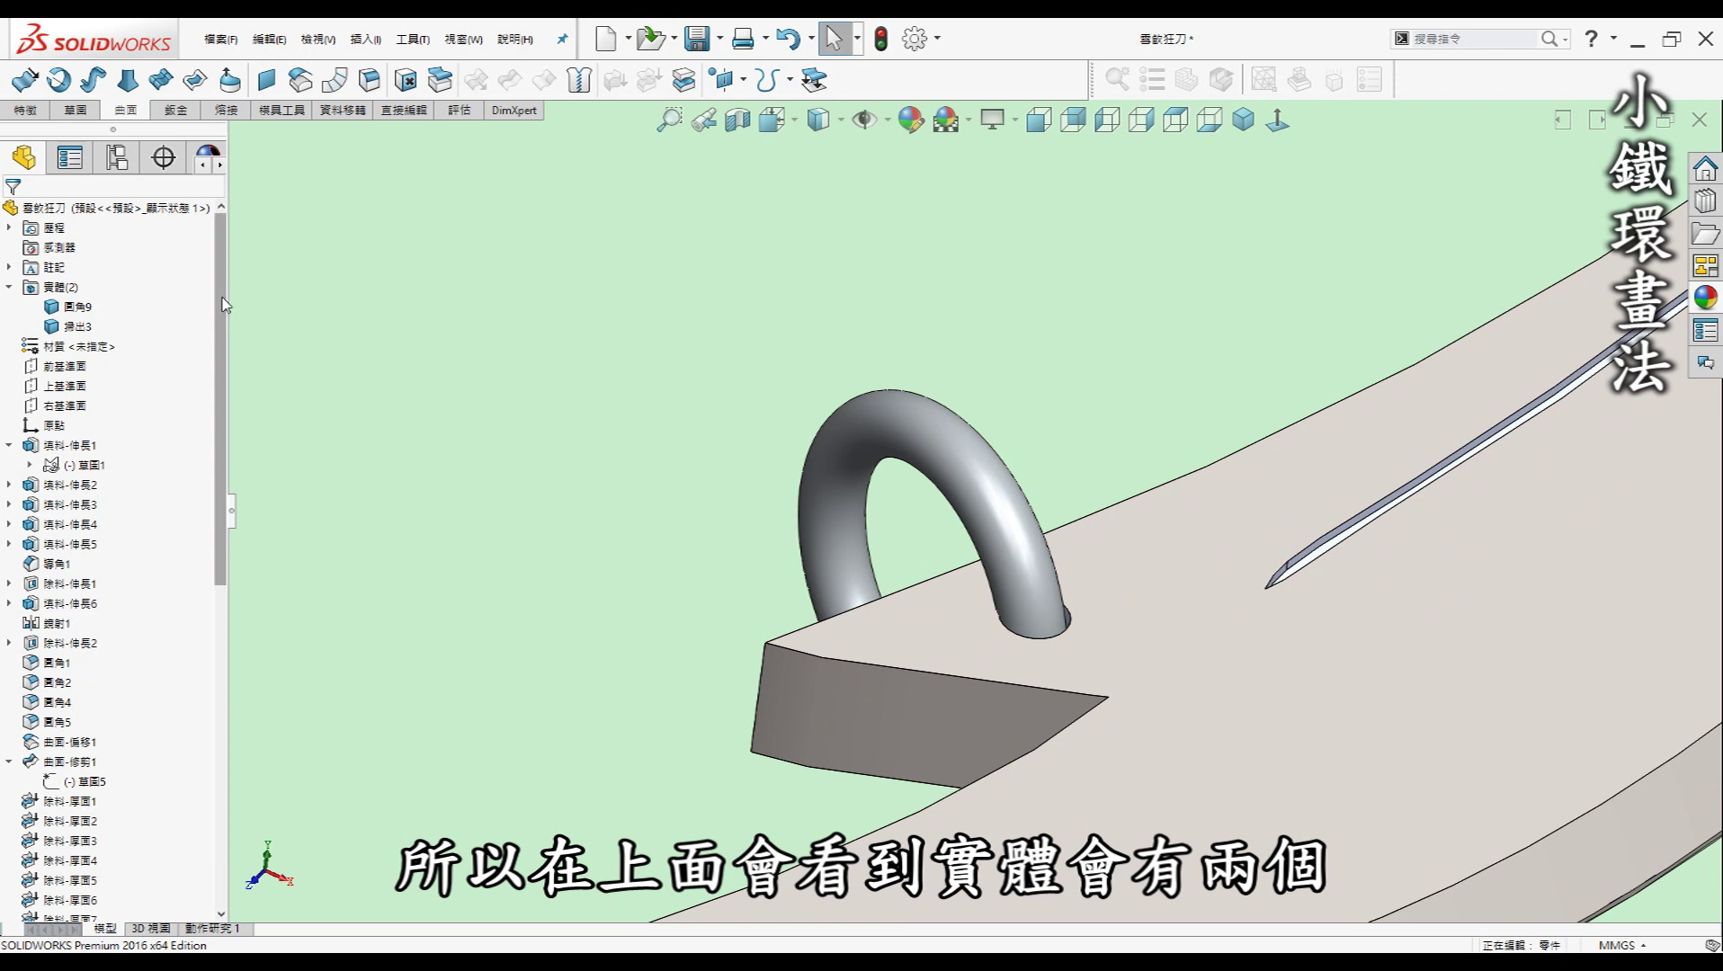
Restore hole cut 除料-伸長6, check the hole diameter around the ring, then zoom to fit.
{"action": "scroll", "coordinate": [225, 305], "scroll_direction": "down", "scroll_amount": 10}
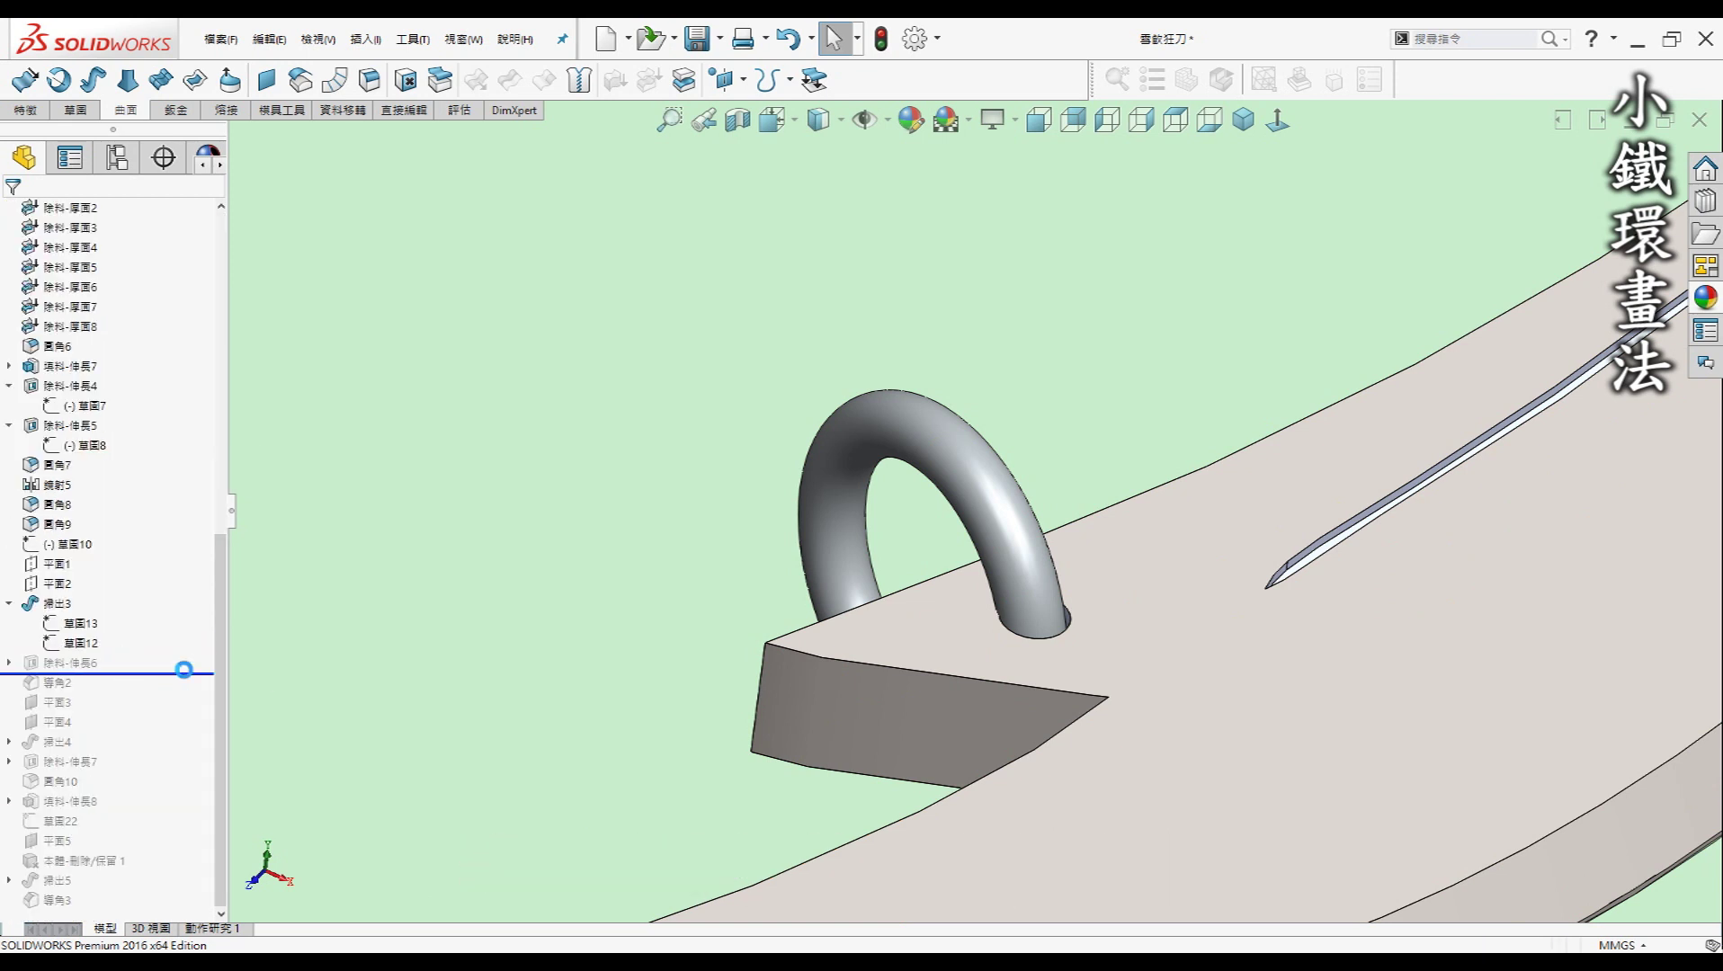
{"action": "left_click_drag", "start_coordinate": [152, 675], "coordinate": [152, 674]}
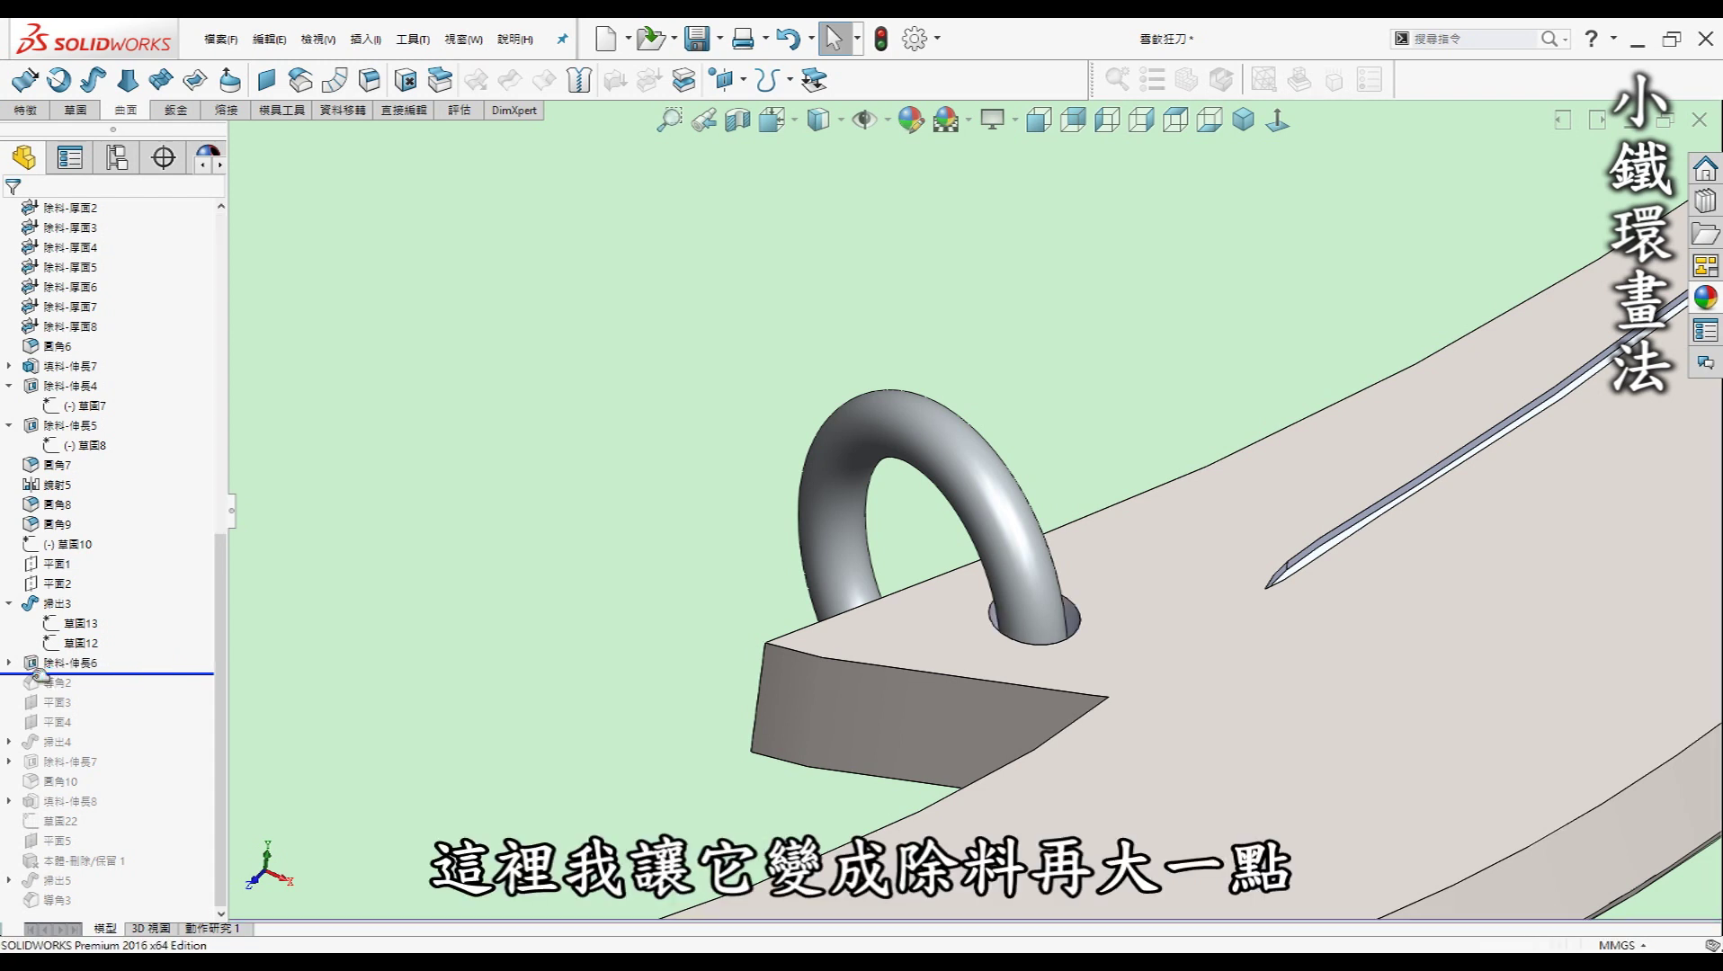
{"action": "left_click", "coordinate": [1071, 641]}
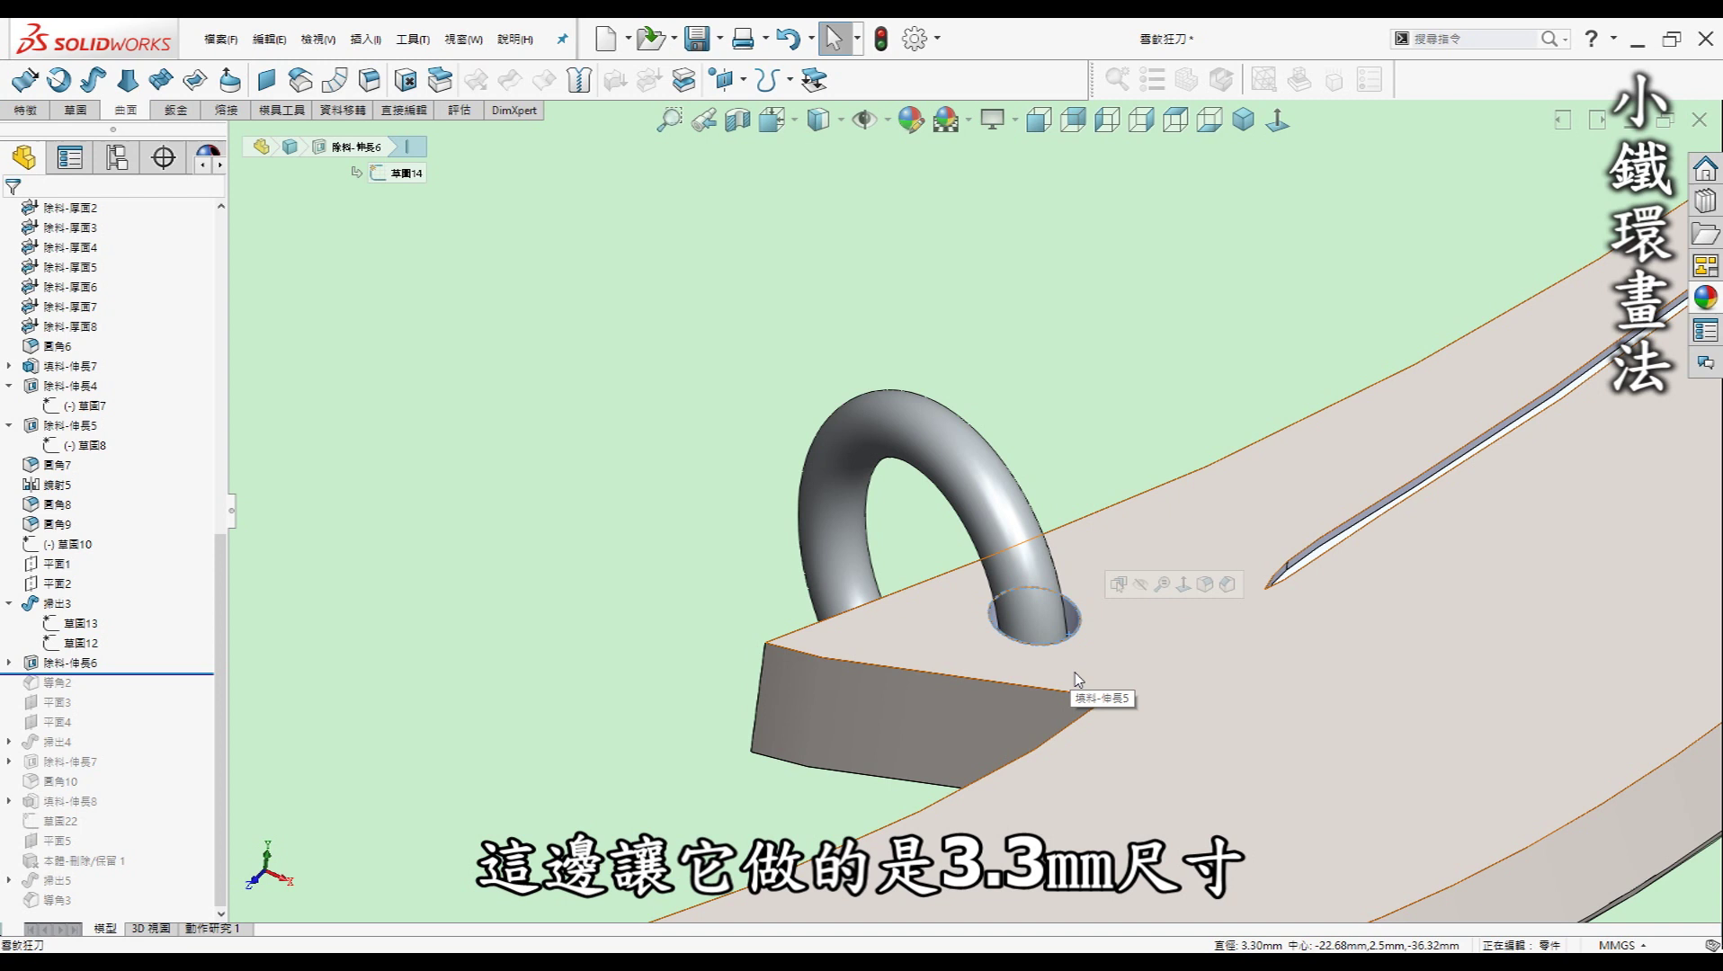
{"action": "left_click", "coordinate": [453, 633]}
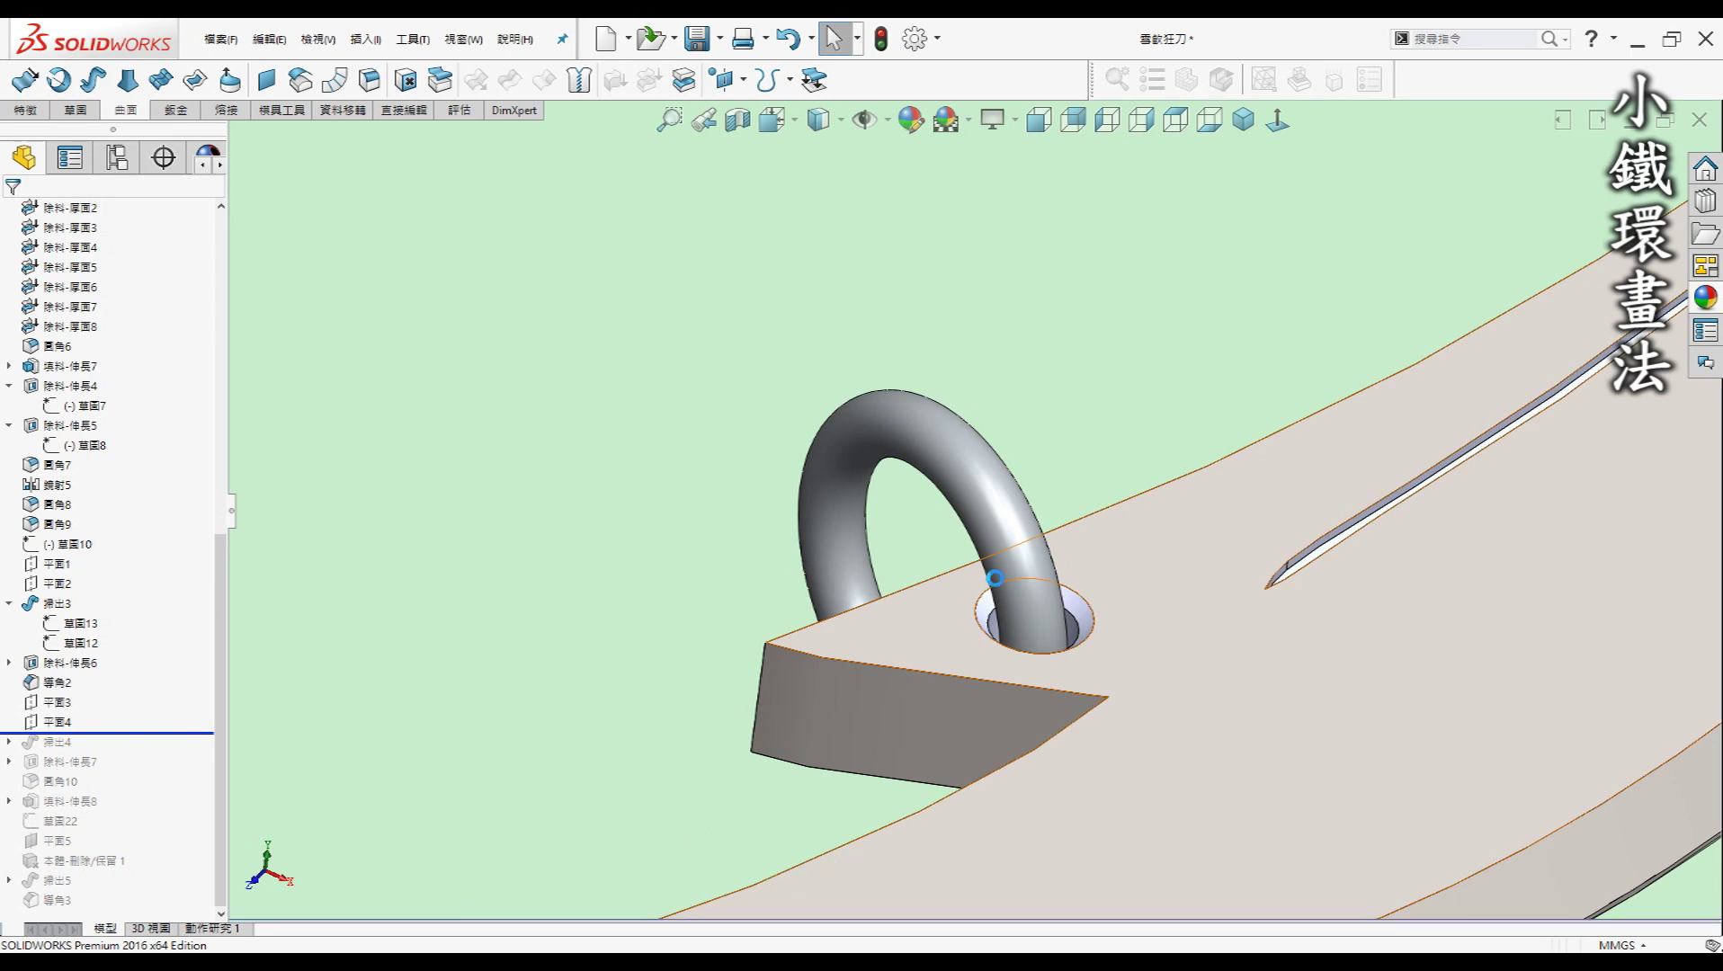
{"action": "middle_click_drag", "start_coordinate": [1113, 654], "coordinate": [1046, 629]}
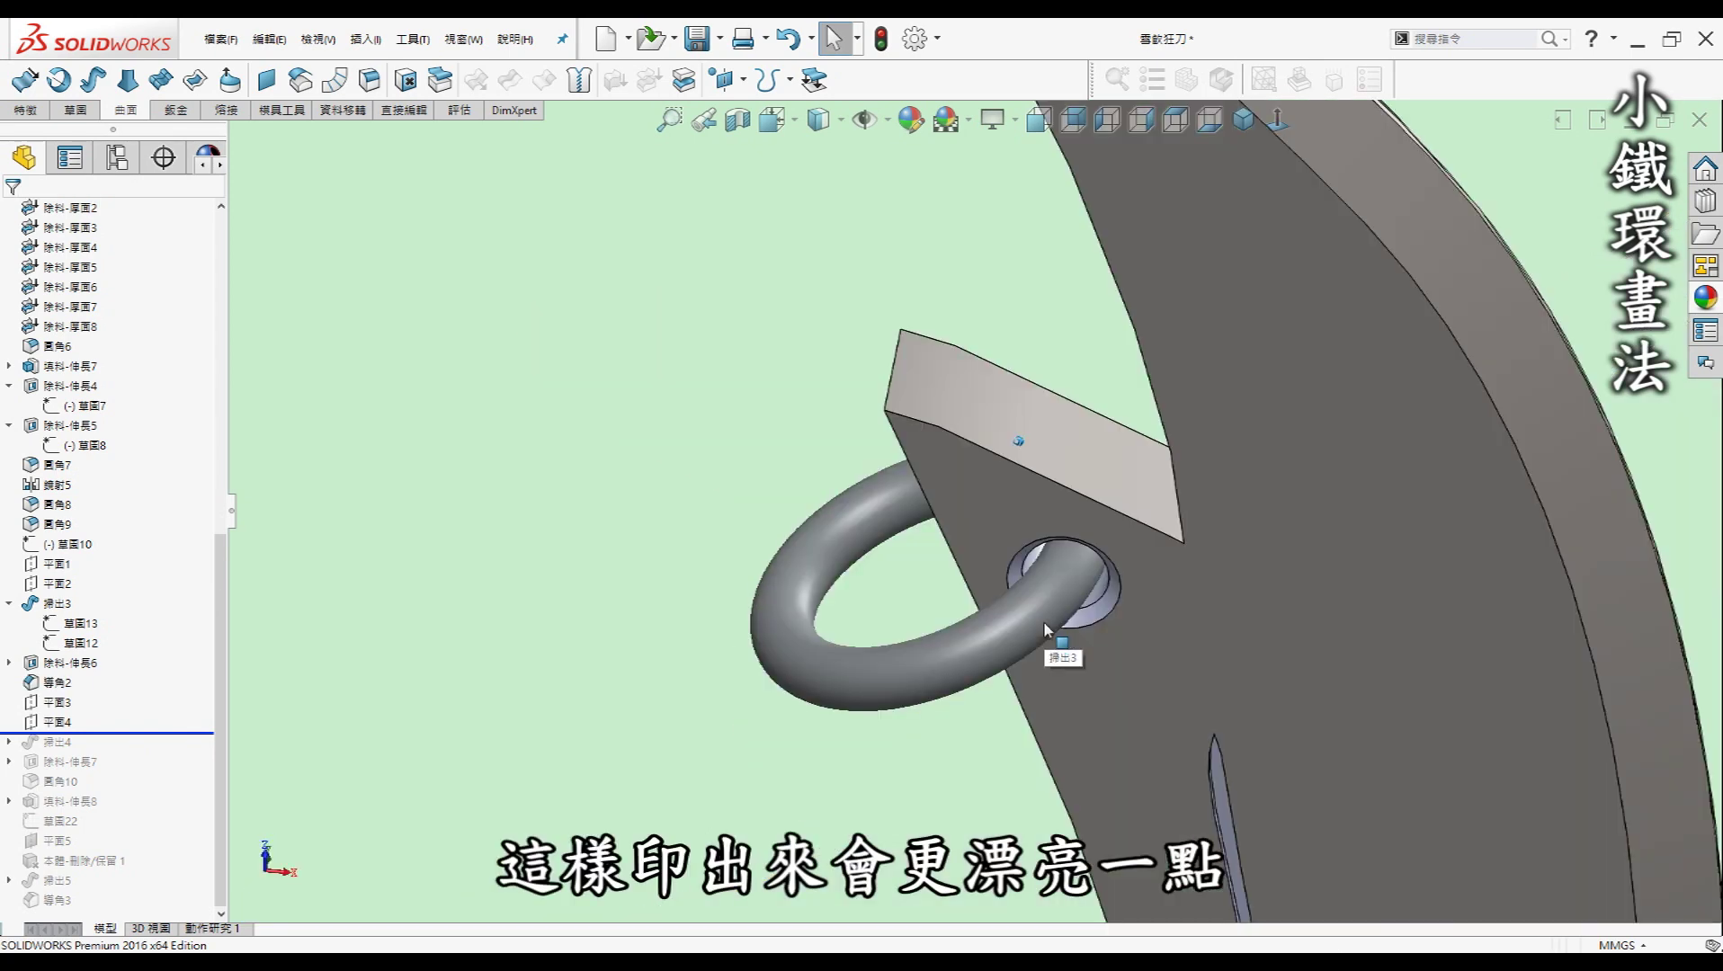
{"action": "key", "text": "f"}
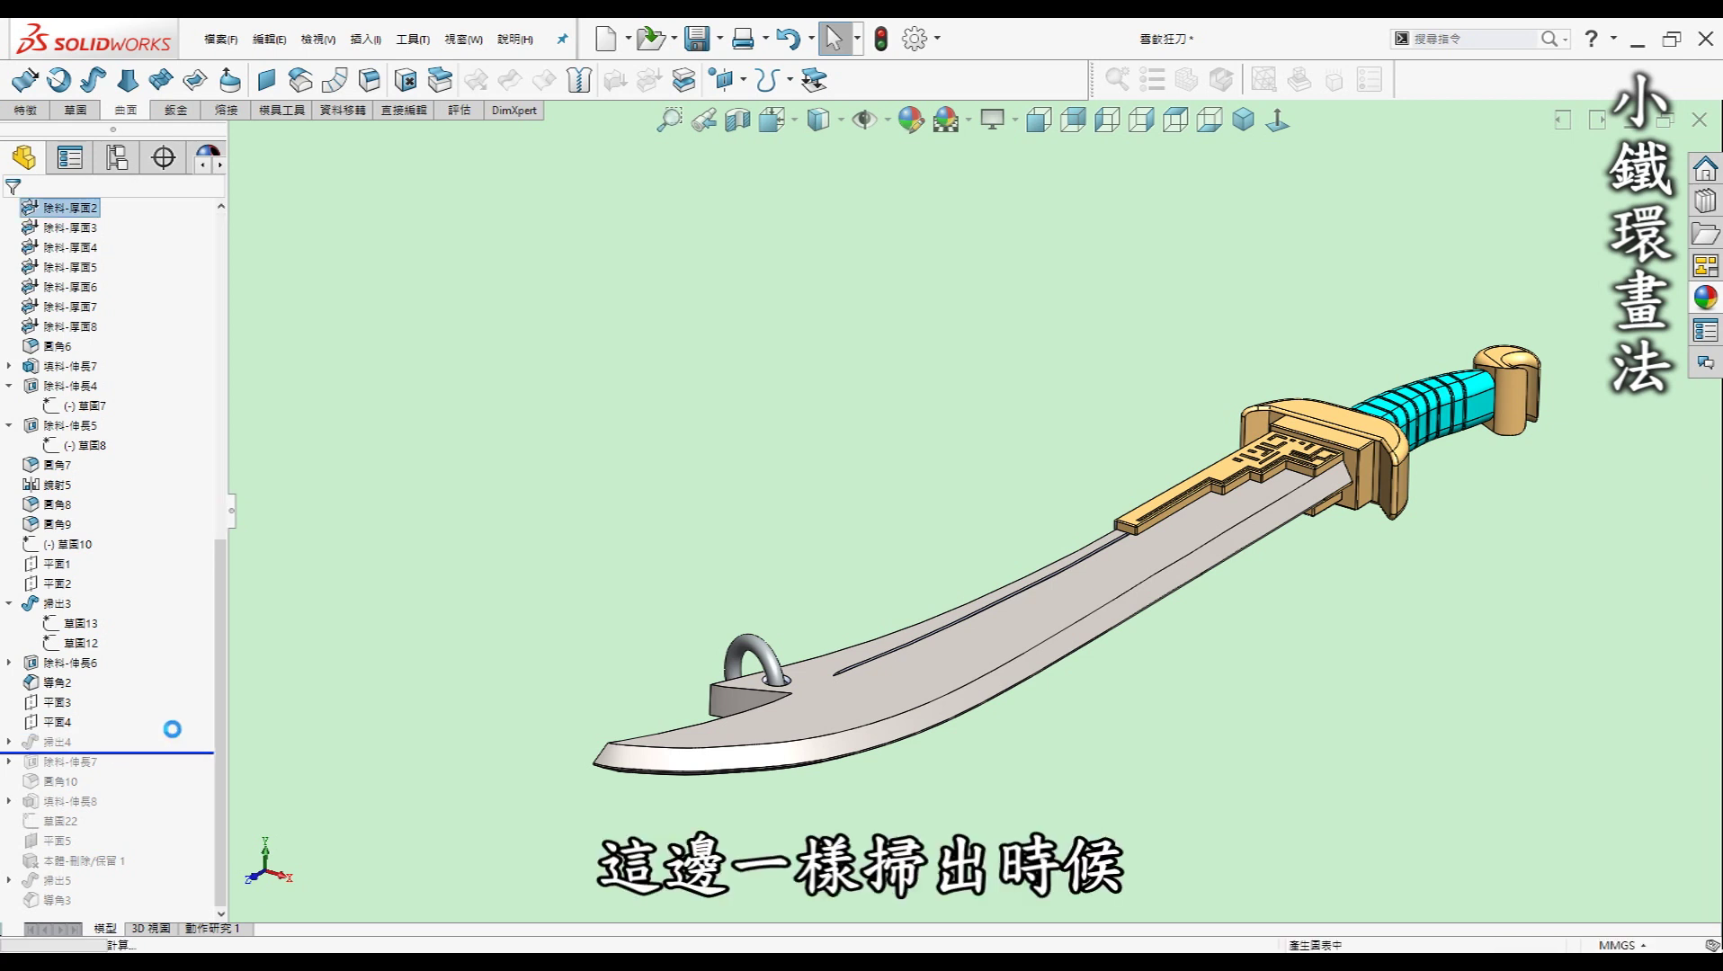
Orbit around the interlinked 掃出4 rings, then roll forward past fillet 圓角10.
{"action": "scroll", "coordinate": [711, 679], "scroll_direction": "down", "scroll_amount": 4}
{"action": "scroll", "coordinate": [711, 679], "scroll_direction": "down", "scroll_amount": 4}
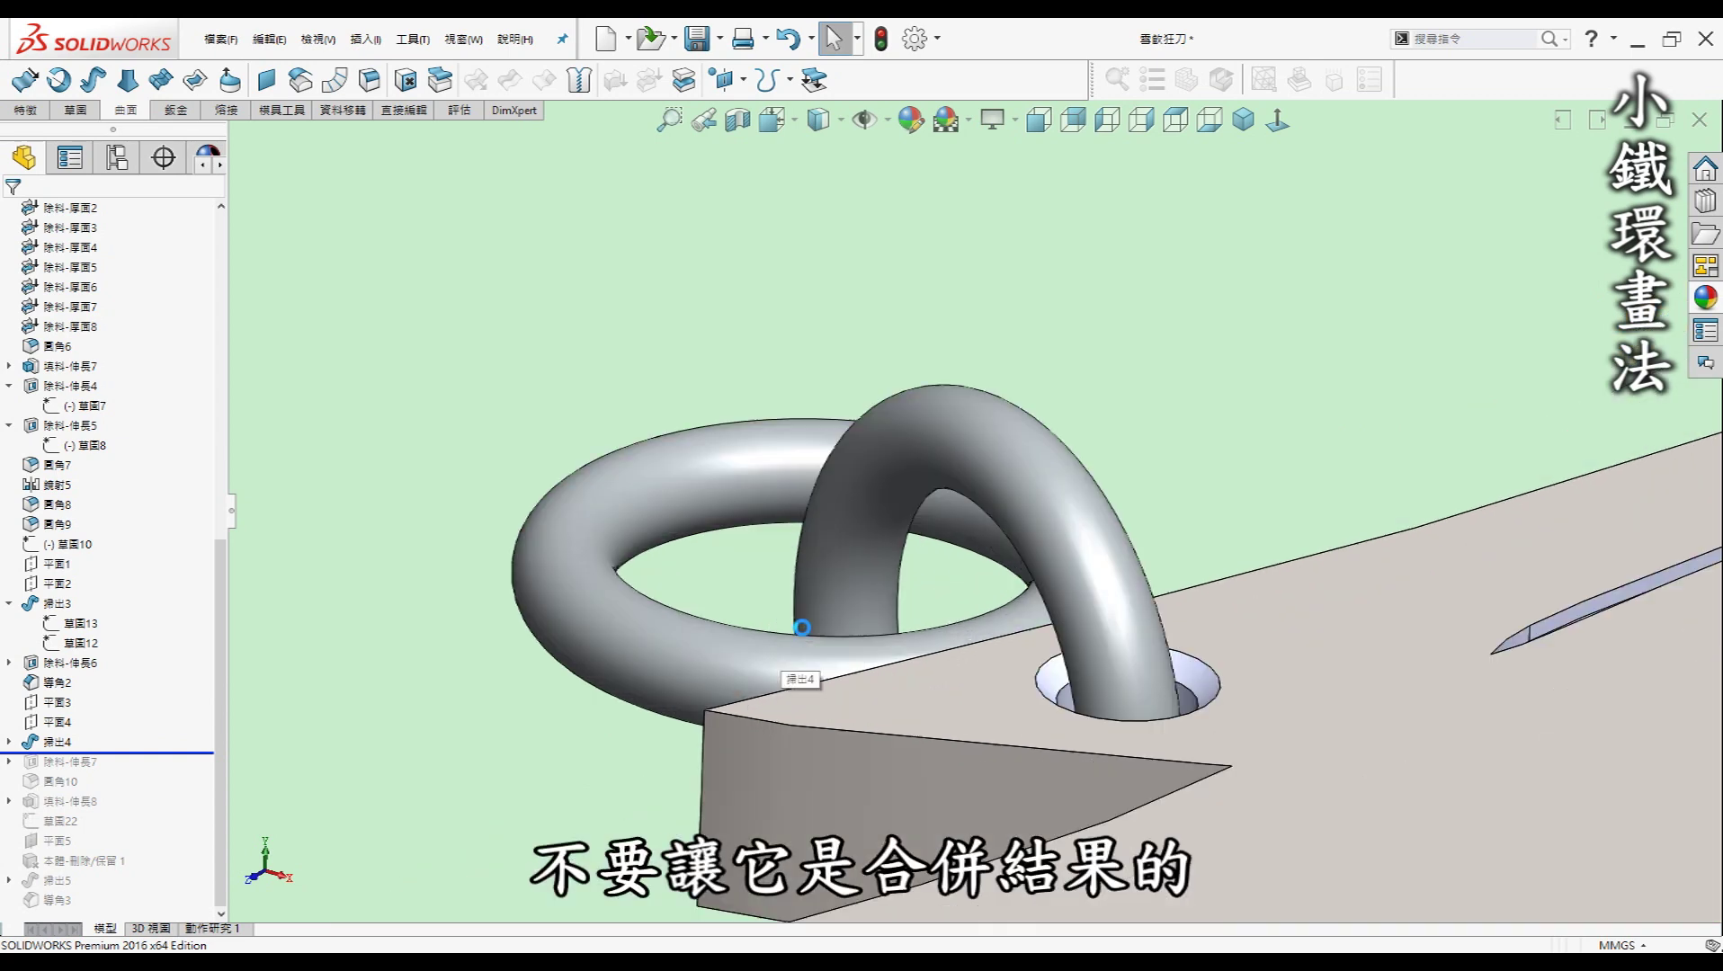
{"action": "scroll", "coordinate": [711, 679], "scroll_direction": "down", "scroll_amount": 2}
{"action": "middle_click_drag", "start_coordinate": [800, 625], "coordinate": [1161, 555]}
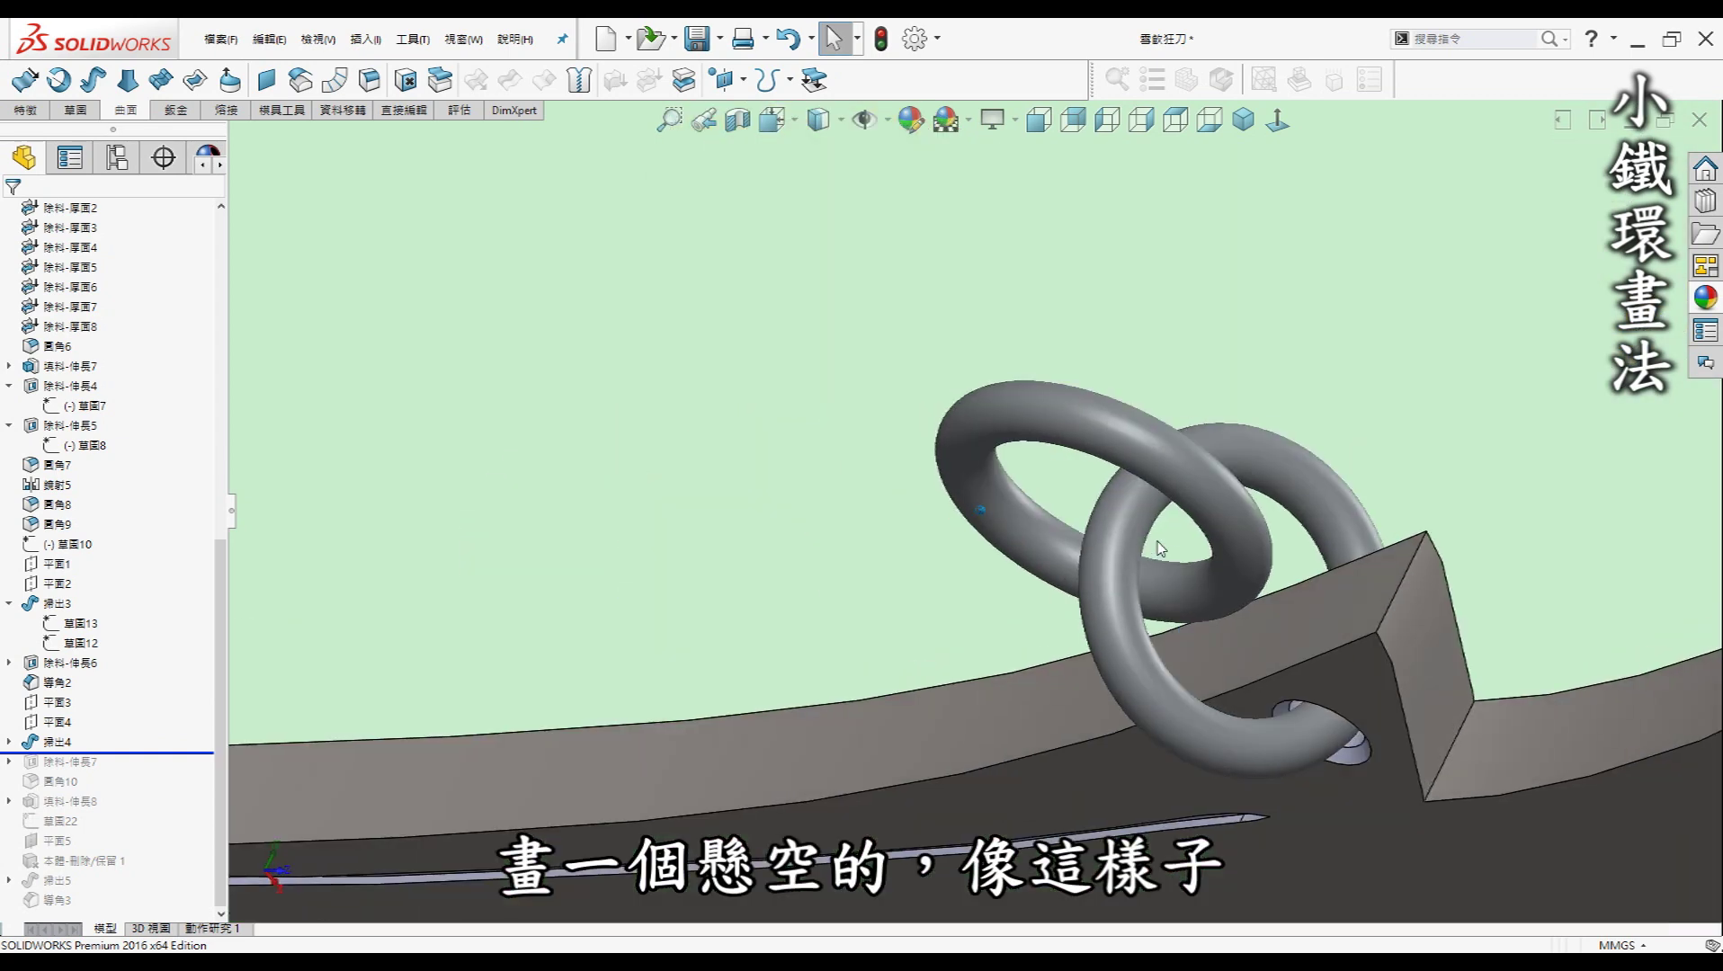
{"action": "middle_click_drag", "start_coordinate": [1161, 555], "coordinate": [1068, 576]}
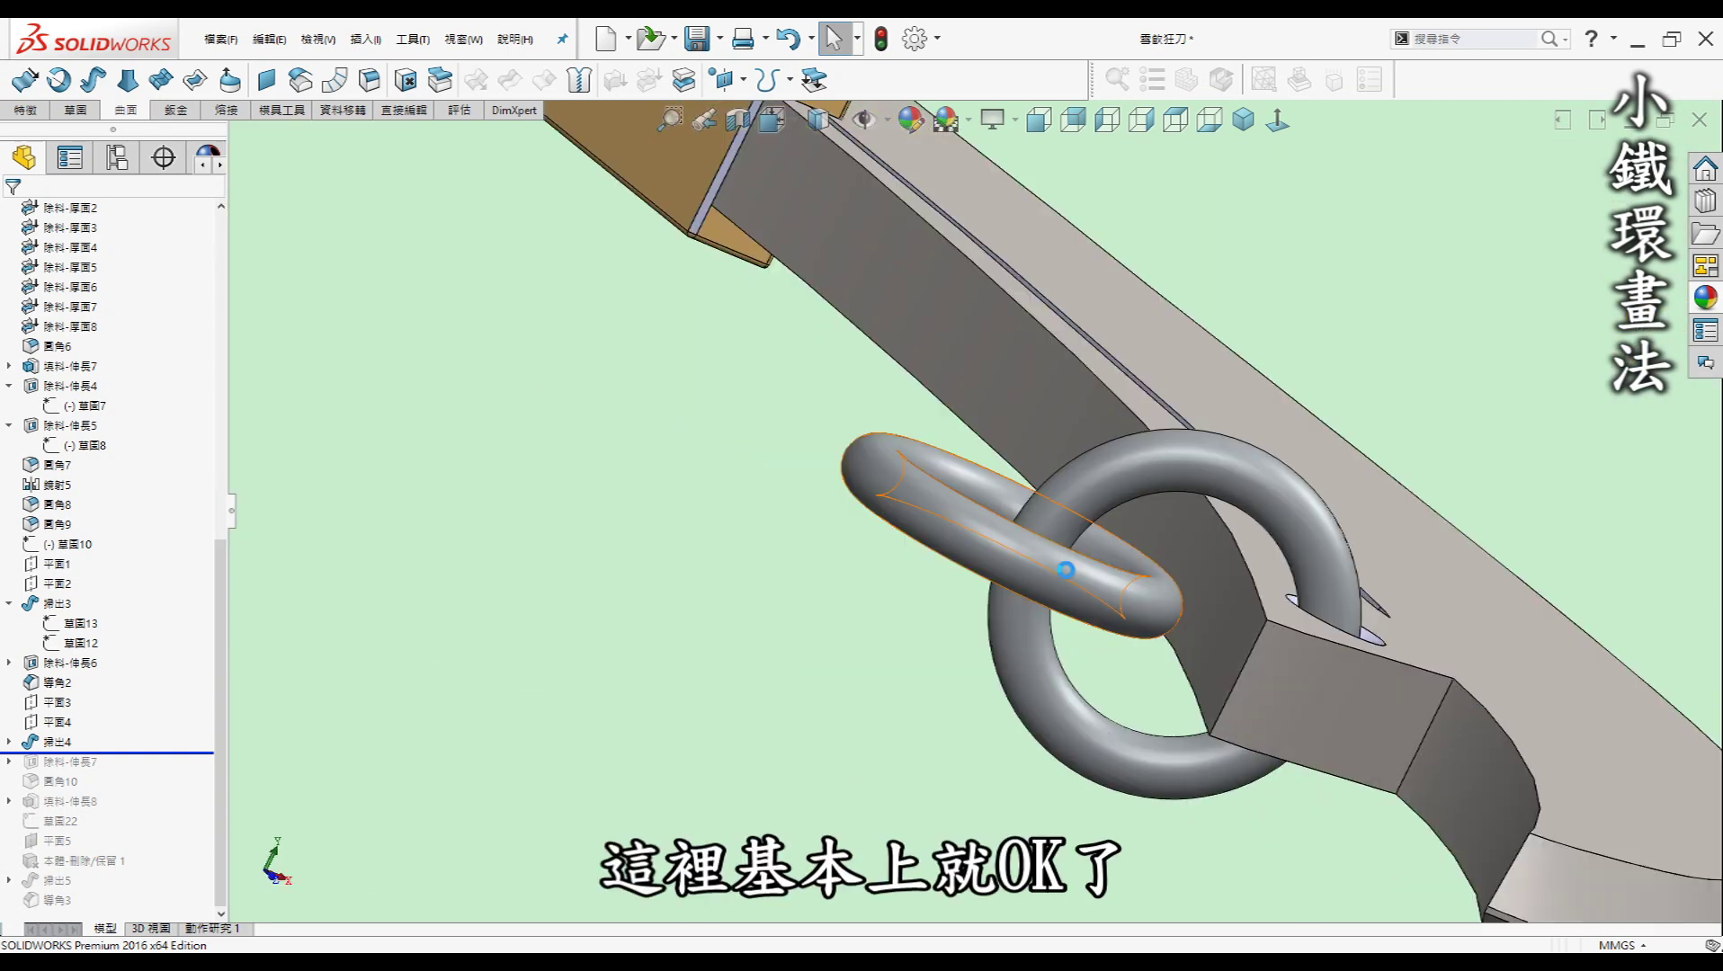
{"action": "scroll", "coordinate": [1069, 576], "scroll_direction": "up", "scroll_amount": 3}
{"action": "scroll", "coordinate": [1124, 589], "scroll_direction": "up", "scroll_amount": 3}
{"action": "scroll", "coordinate": [1169, 600], "scroll_direction": "up", "scroll_amount": 2}
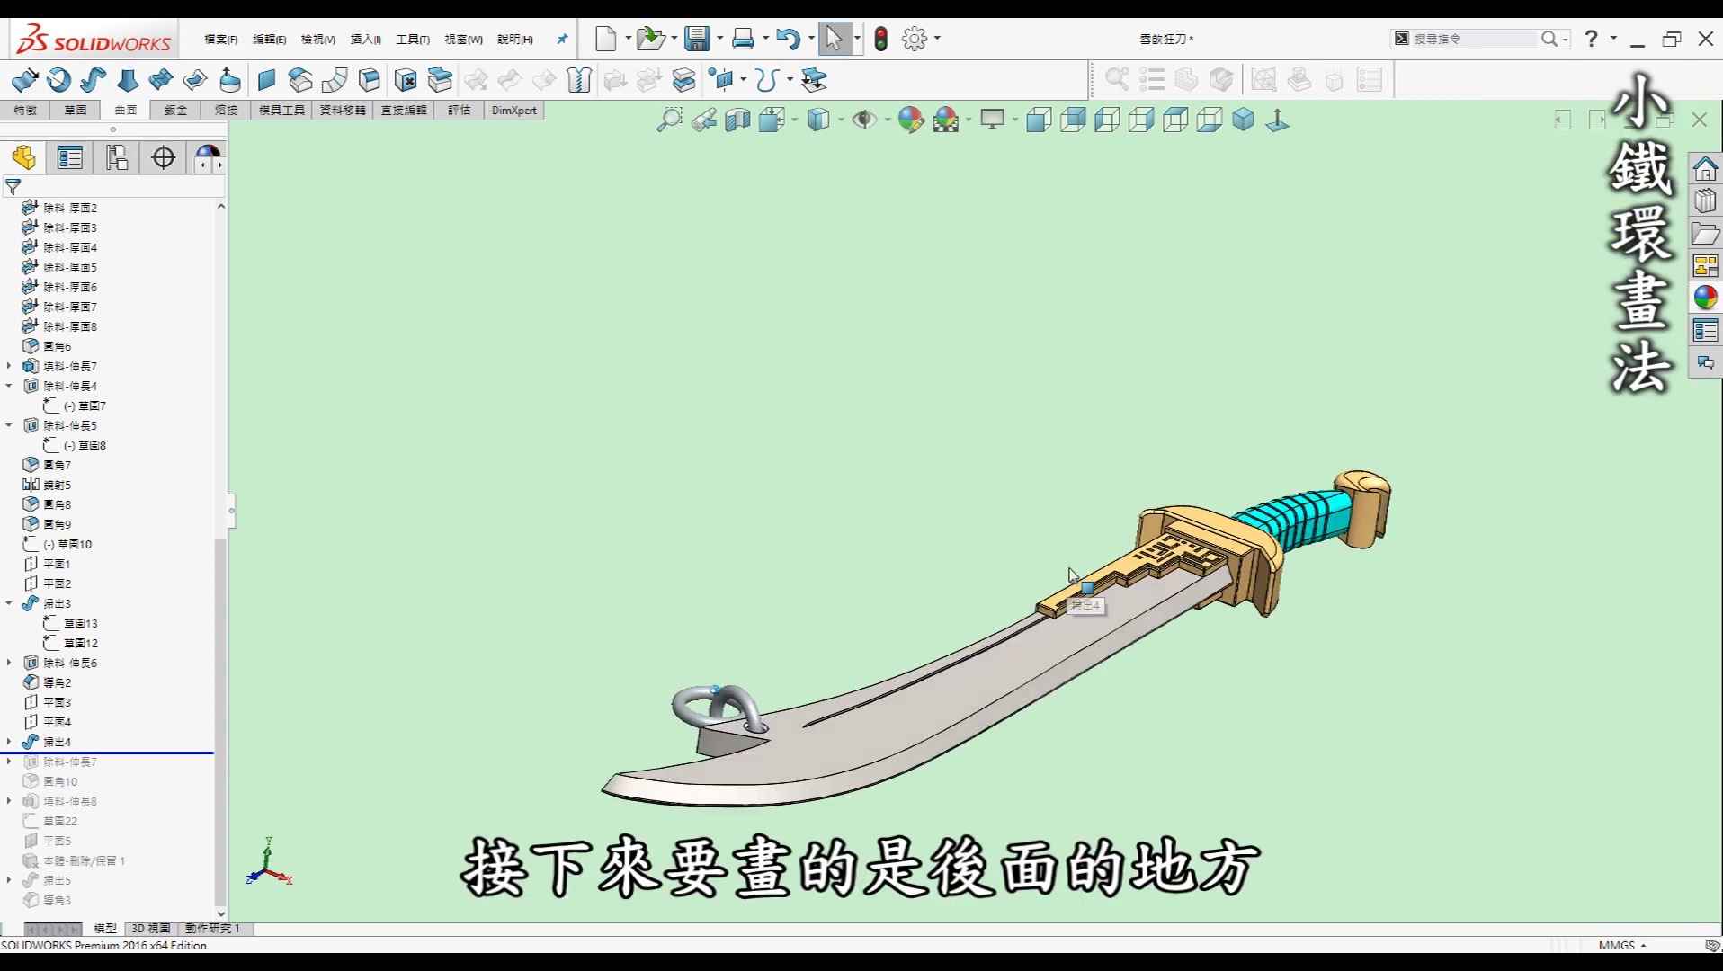
{"action": "scroll", "coordinate": [1193, 608], "scroll_direction": "up", "scroll_amount": 1}
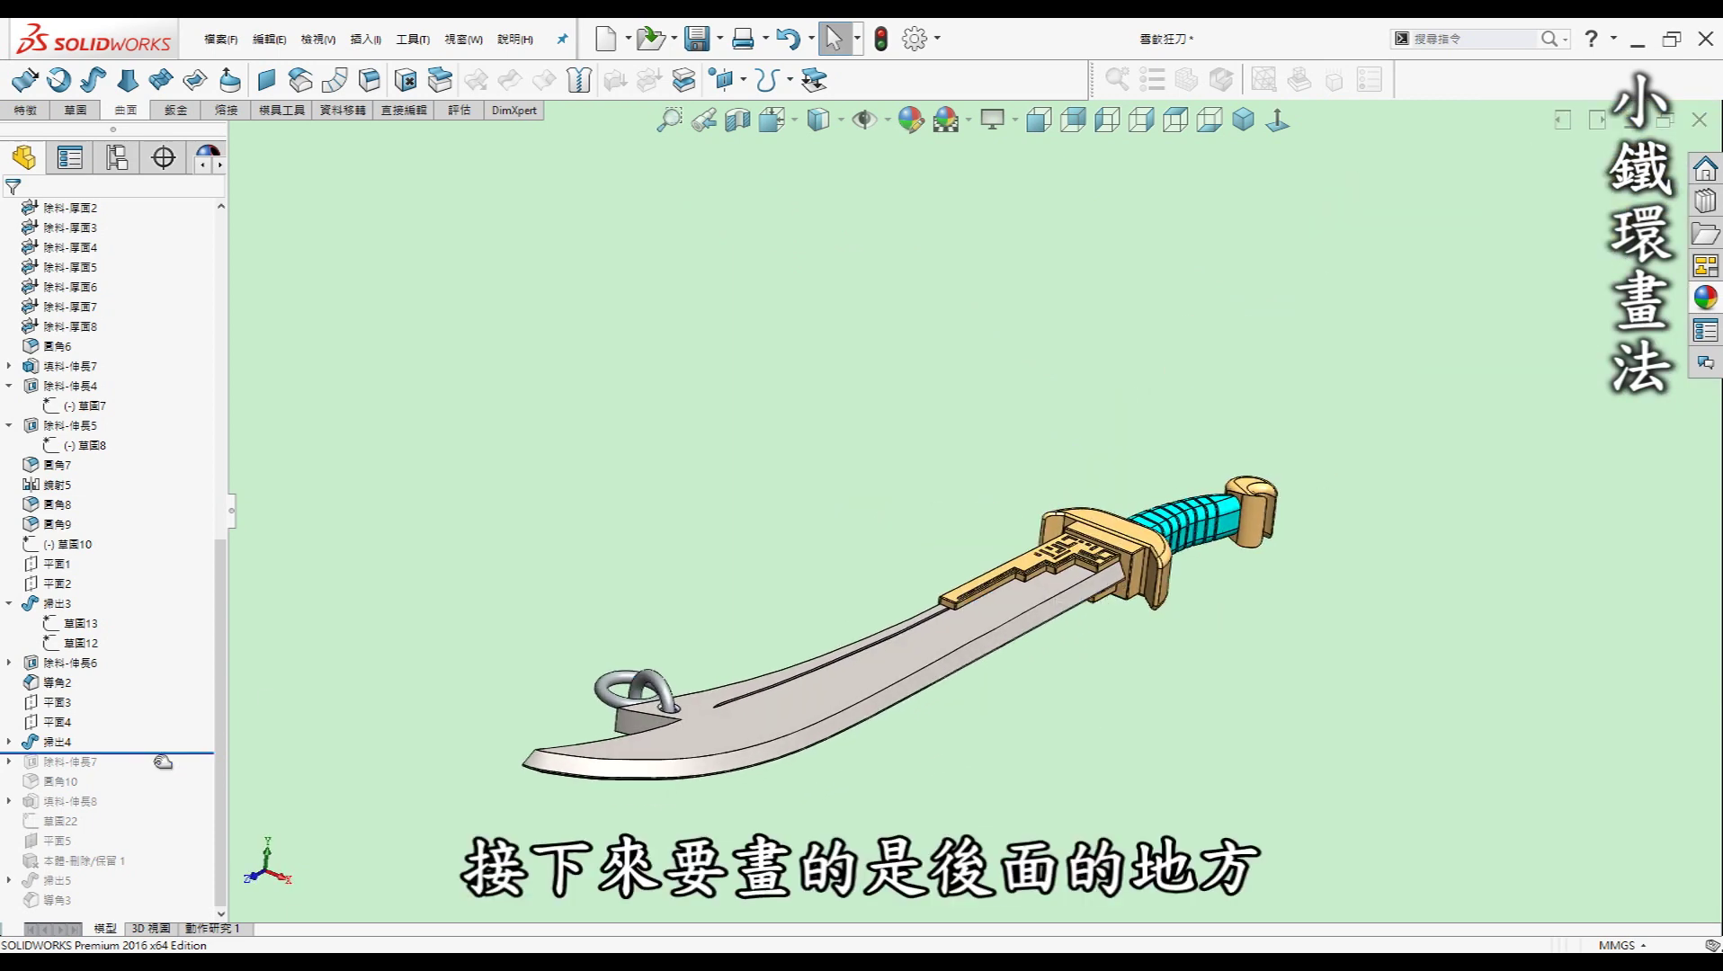
{"action": "left_click_drag", "start_coordinate": [163, 760], "coordinate": [158, 801]}
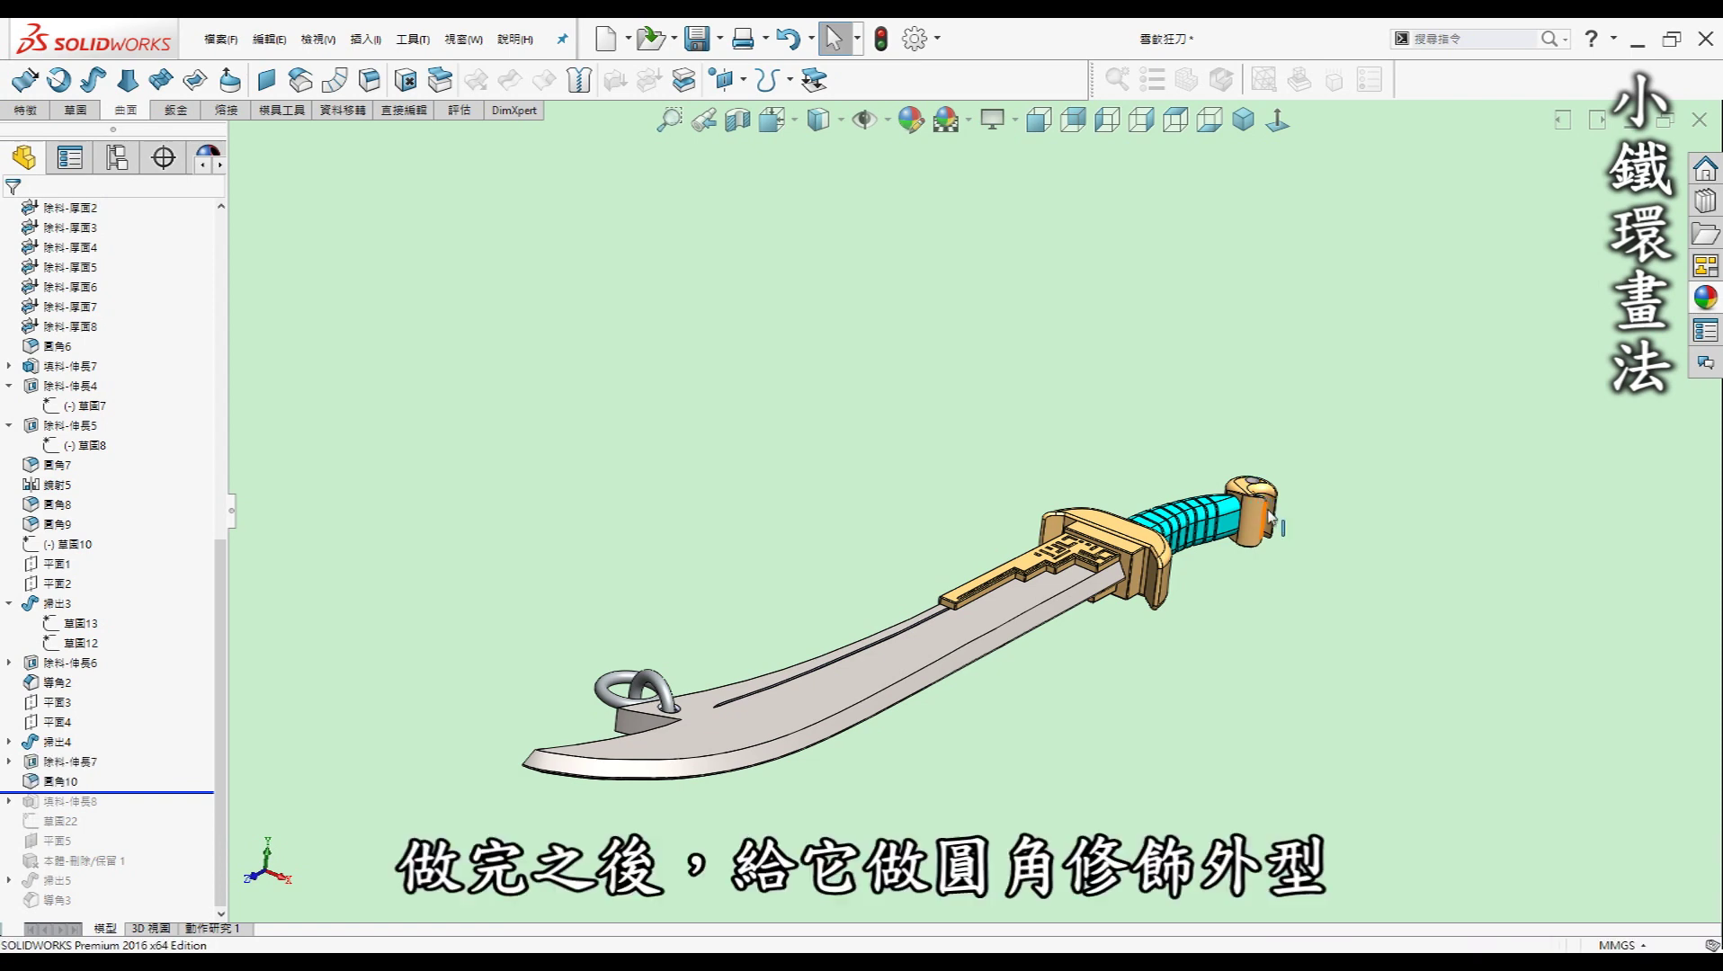
Select the pommel hole to inspect its sketch 草圖20.
{"action": "scroll", "coordinate": [1241, 508], "scroll_direction": "down", "scroll_amount": 3}
{"action": "scroll", "coordinate": [1214, 509], "scroll_direction": "up", "scroll_amount": 3}
{"action": "scroll", "coordinate": [1170, 507], "scroll_direction": "down", "scroll_amount": 3}
{"action": "scroll", "coordinate": [1138, 506], "scroll_direction": "down", "scroll_amount": 2}
{"action": "scroll", "coordinate": [1138, 506], "scroll_direction": "down", "scroll_amount": 3}
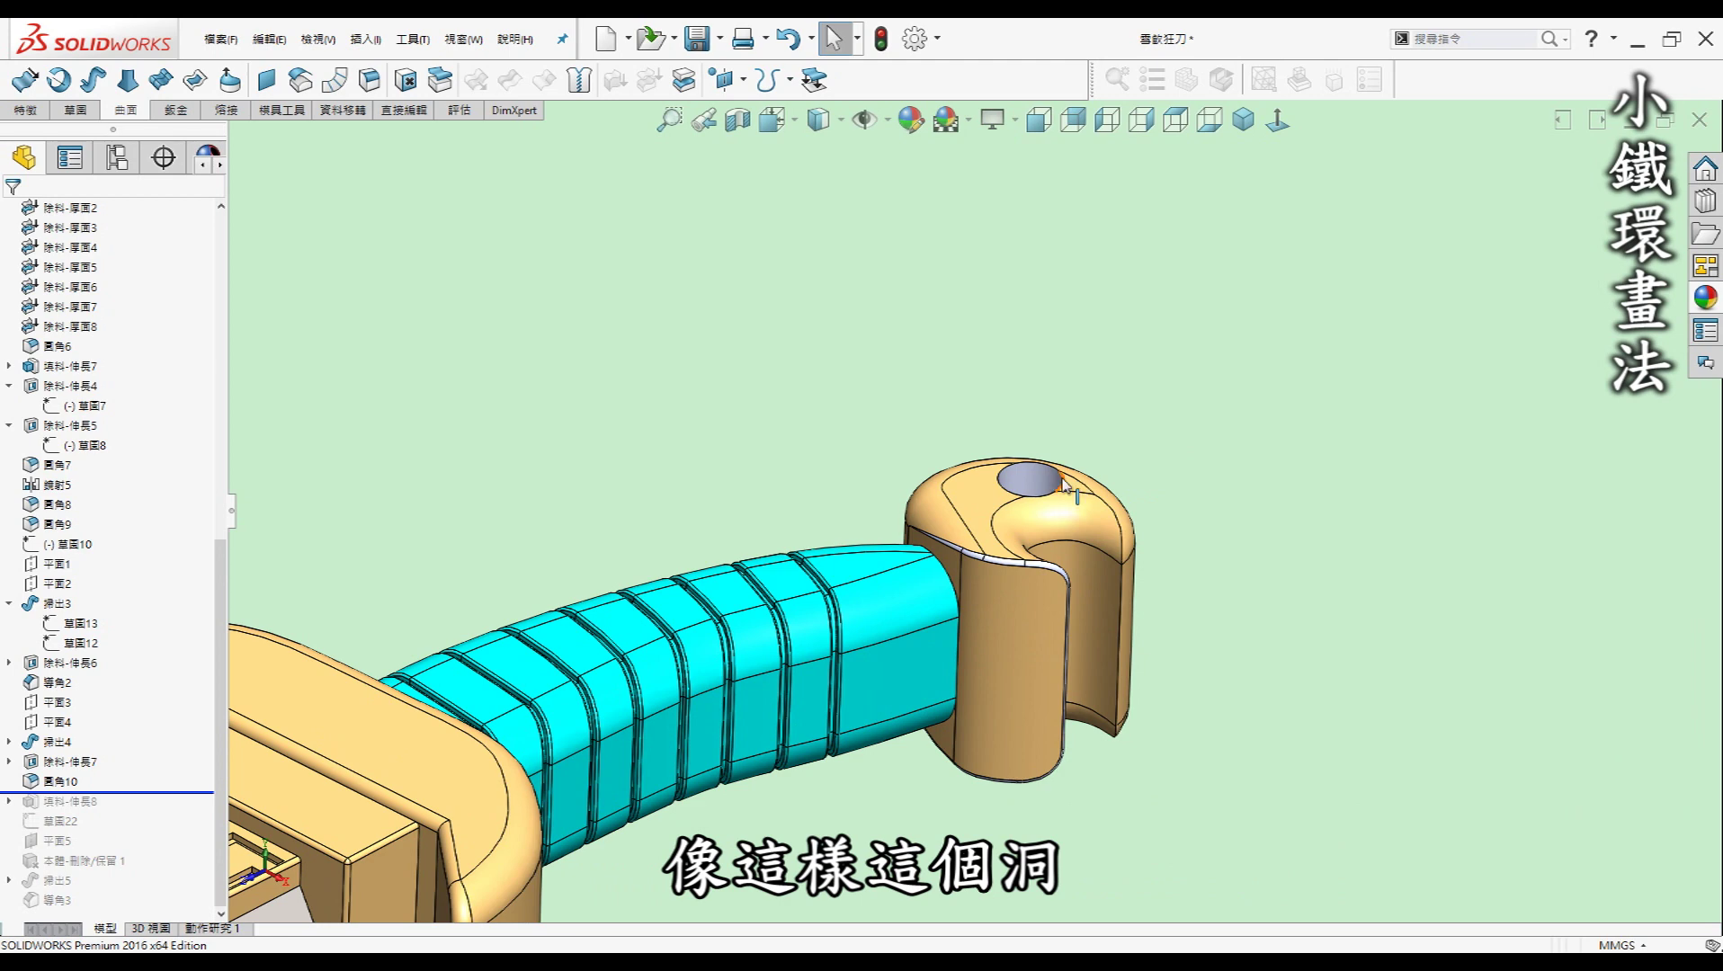
{"action": "left_click", "coordinate": [1064, 483]}
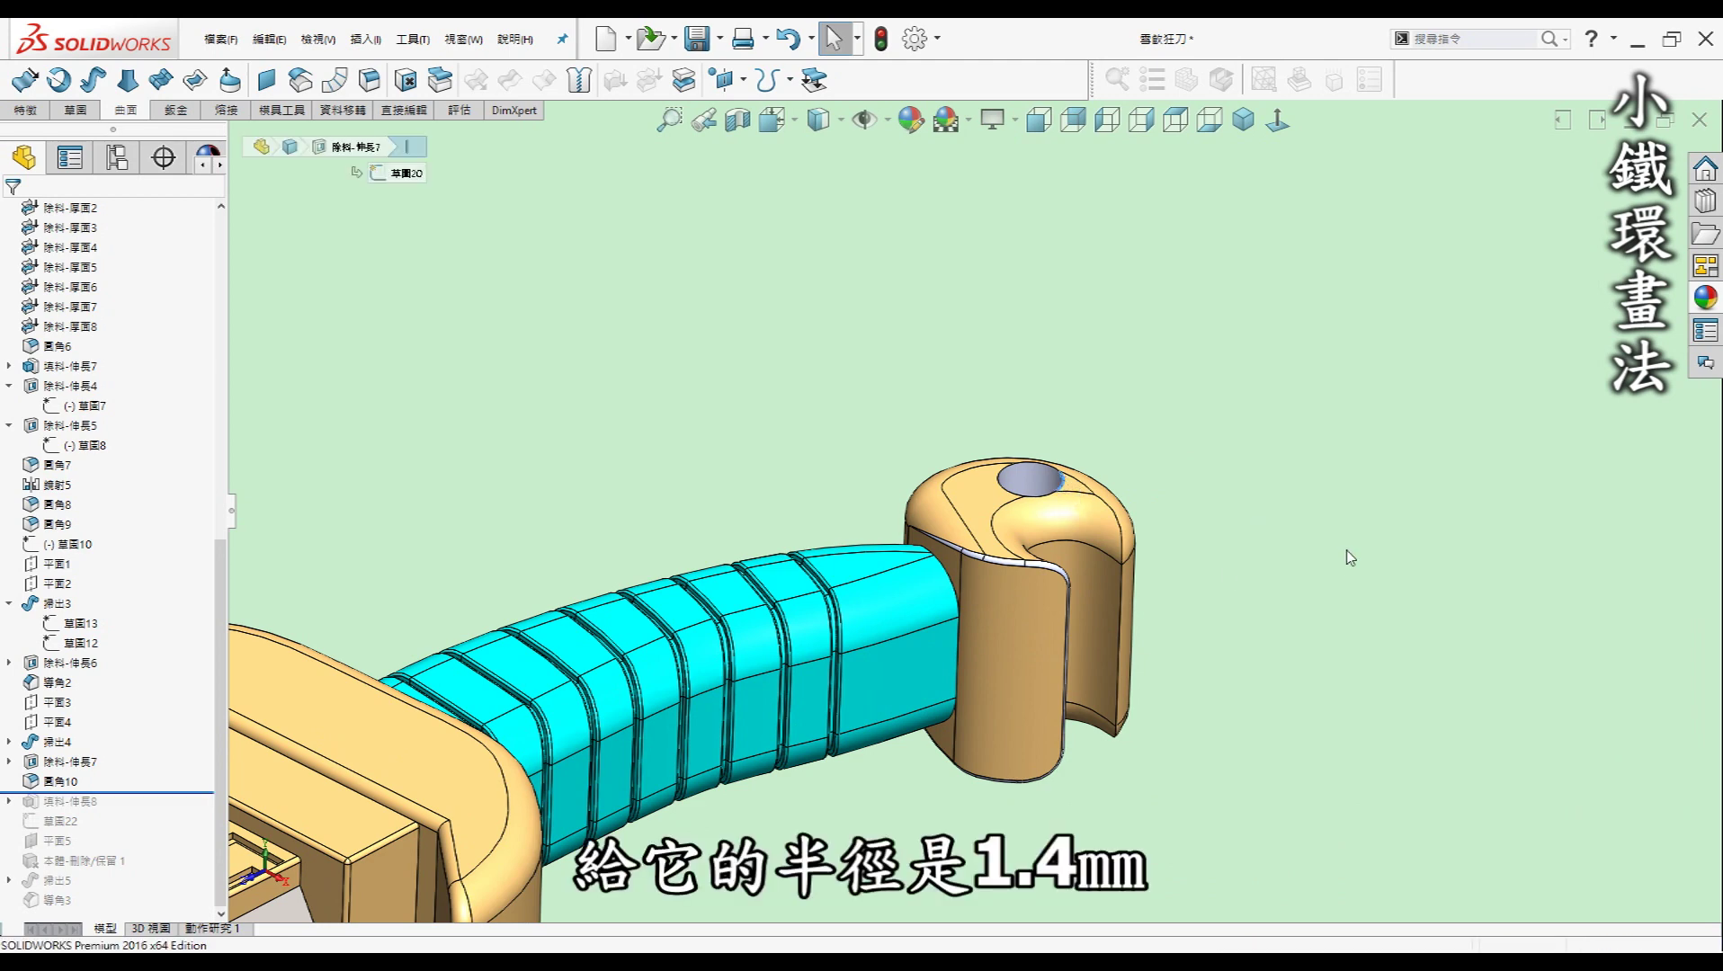
{"action": "scroll", "coordinate": [1035, 423], "scroll_direction": "up", "scroll_amount": 3}
{"action": "scroll", "coordinate": [1061, 450], "scroll_direction": "up", "scroll_amount": 3}
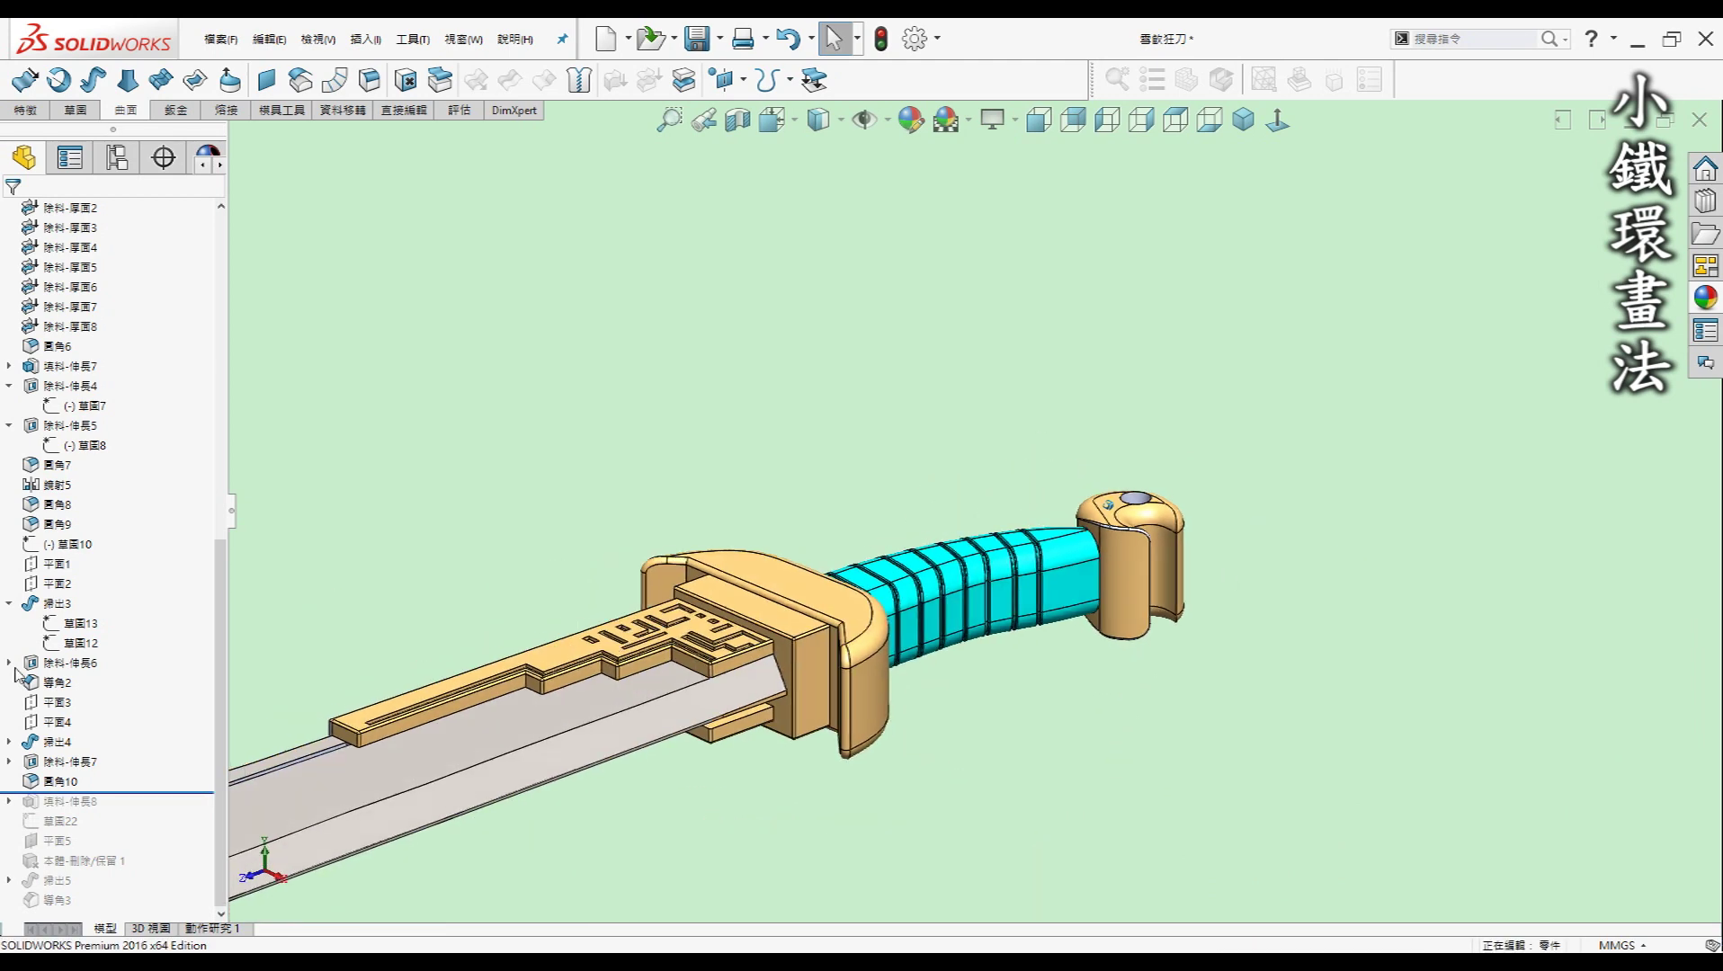
Roll forward past 本體-刪除/保留1 and sweep 掃出5 to add the pommel ring.
{"action": "left_click_drag", "start_coordinate": [123, 794], "coordinate": [123, 870]}
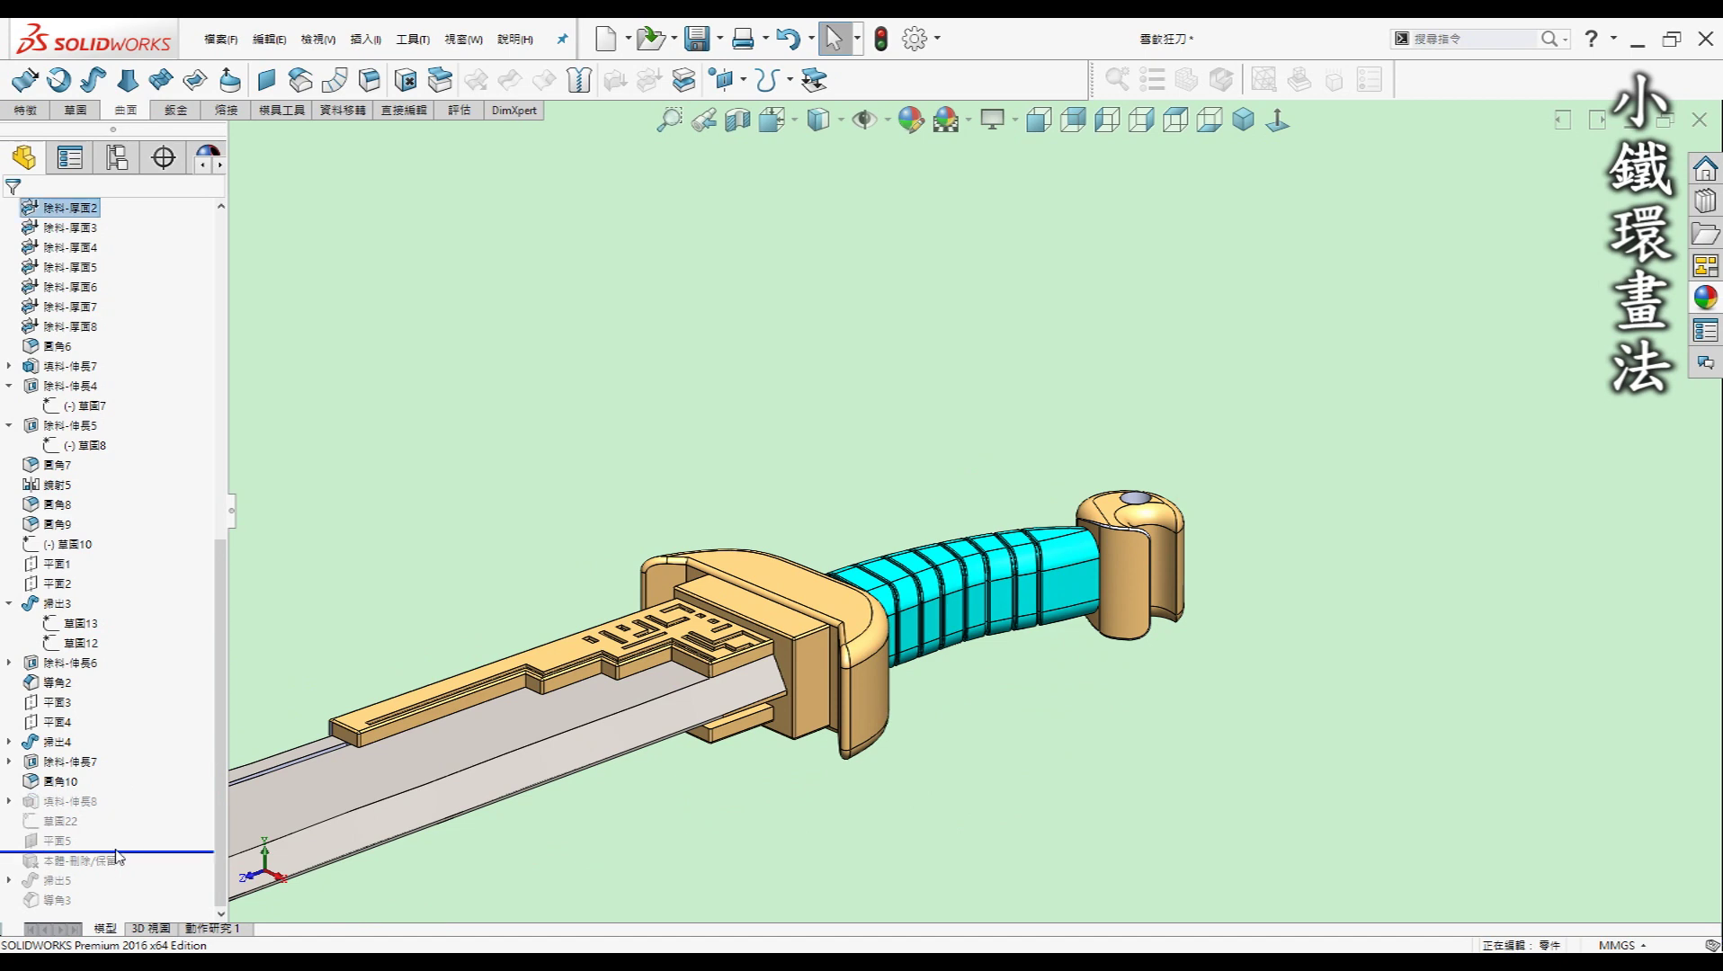
{"action": "mouse_move", "coordinate": [1156, 698]}
{"action": "middle_mouse_down"}
{"action": "mouse_move", "coordinate": [1061, 634]}
{"action": "mouse_move", "coordinate": [1171, 583]}
{"action": "mouse_move", "coordinate": [1098, 537]}
{"action": "middle_mouse_up"}
{"action": "left_click_drag", "start_coordinate": [130, 873], "coordinate": [132, 887]}
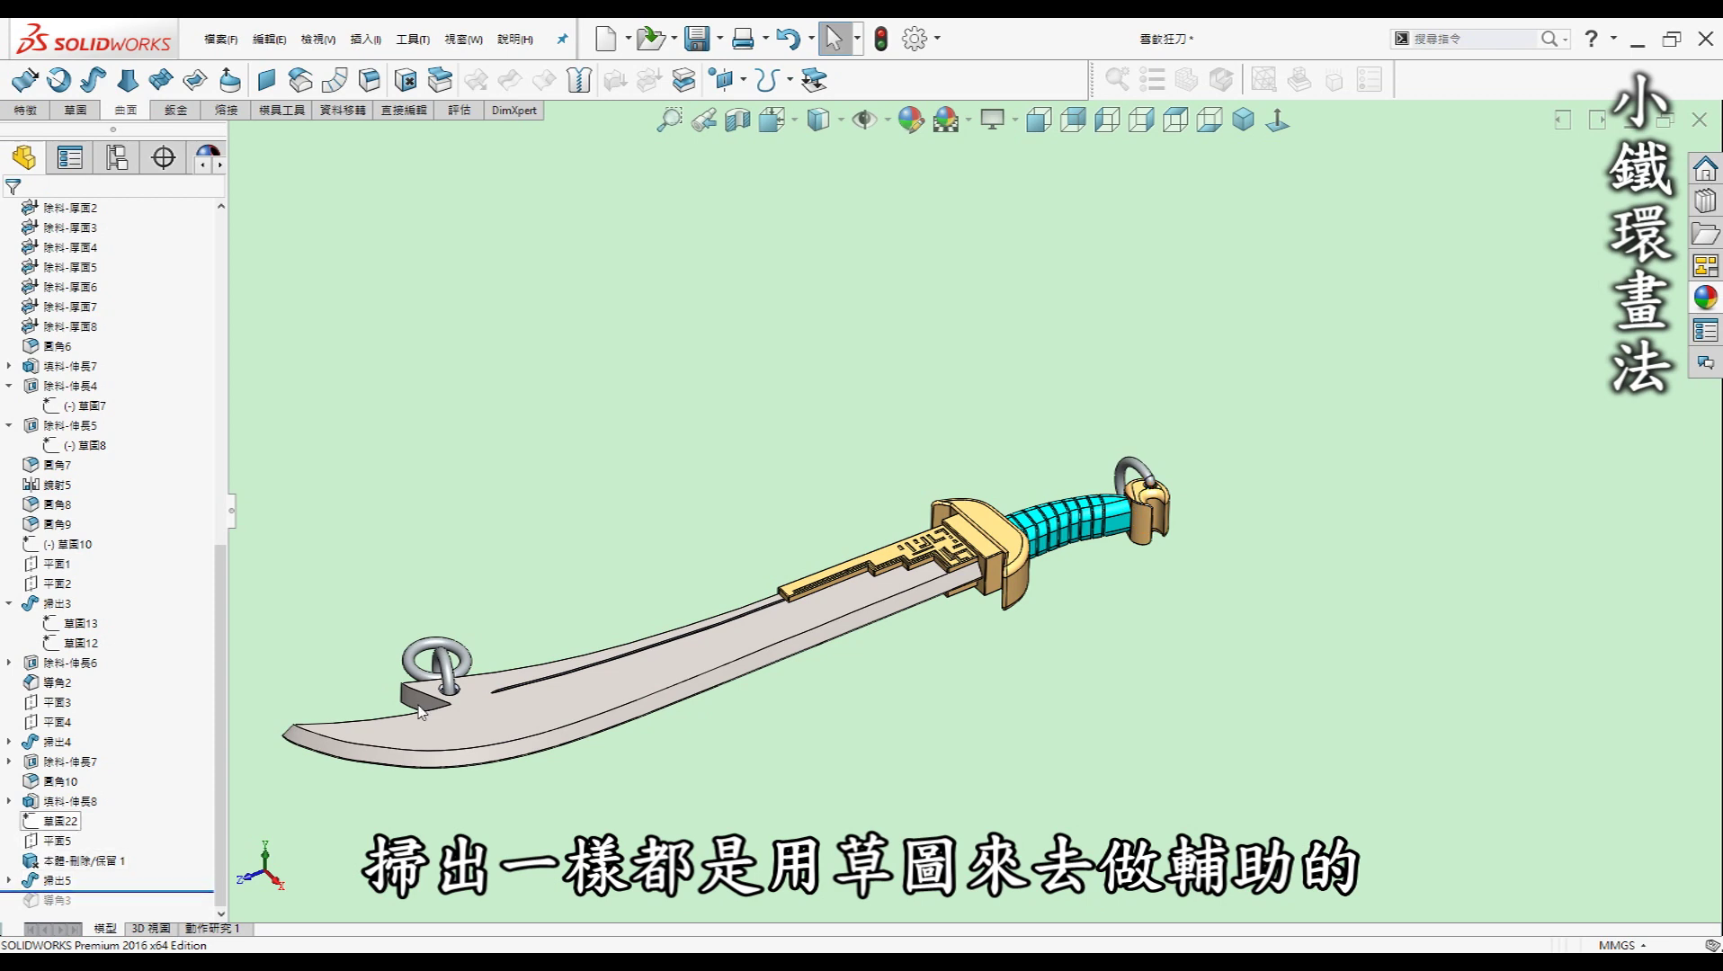
Show the pommel ring's D-shaped path sketch 草圖23 and orbit up to view the ring.
{"action": "scroll", "coordinate": [1147, 490], "scroll_direction": "down", "scroll_amount": 2}
{"action": "scroll", "coordinate": [1107, 485], "scroll_direction": "down", "scroll_amount": 3}
{"action": "scroll", "coordinate": [1052, 479], "scroll_direction": "down", "scroll_amount": 4}
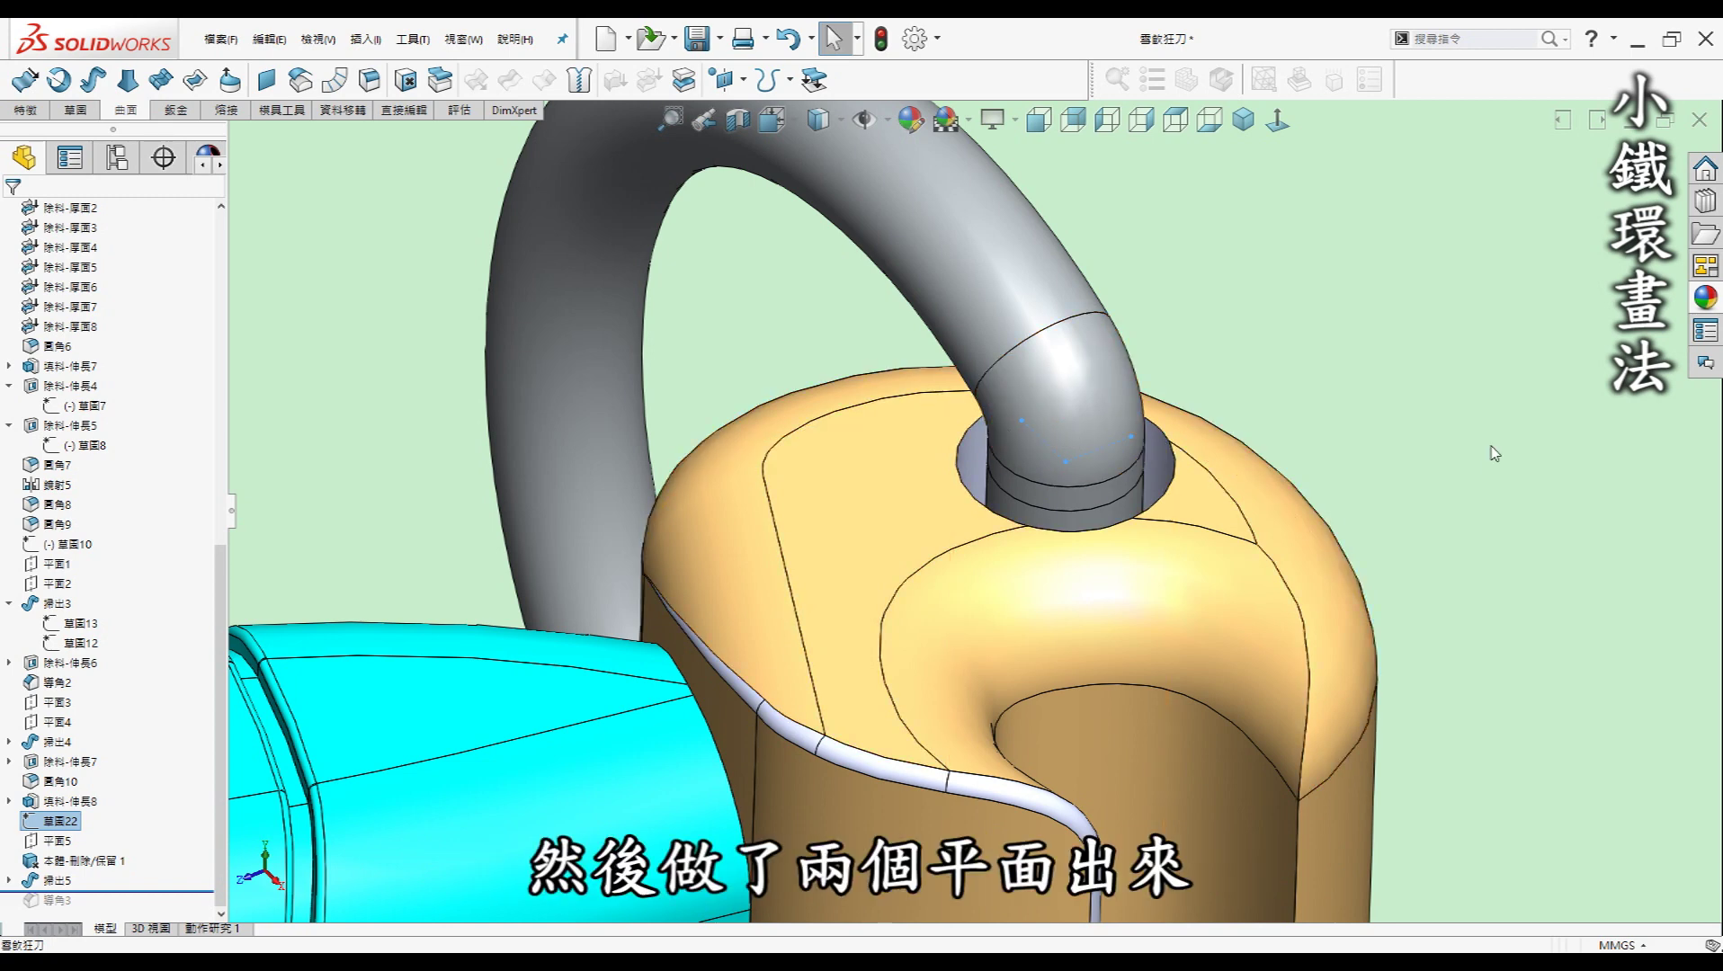
{"action": "left_click", "coordinate": [1467, 461]}
{"action": "scroll", "coordinate": [1154, 310], "scroll_direction": "up", "scroll_amount": 3}
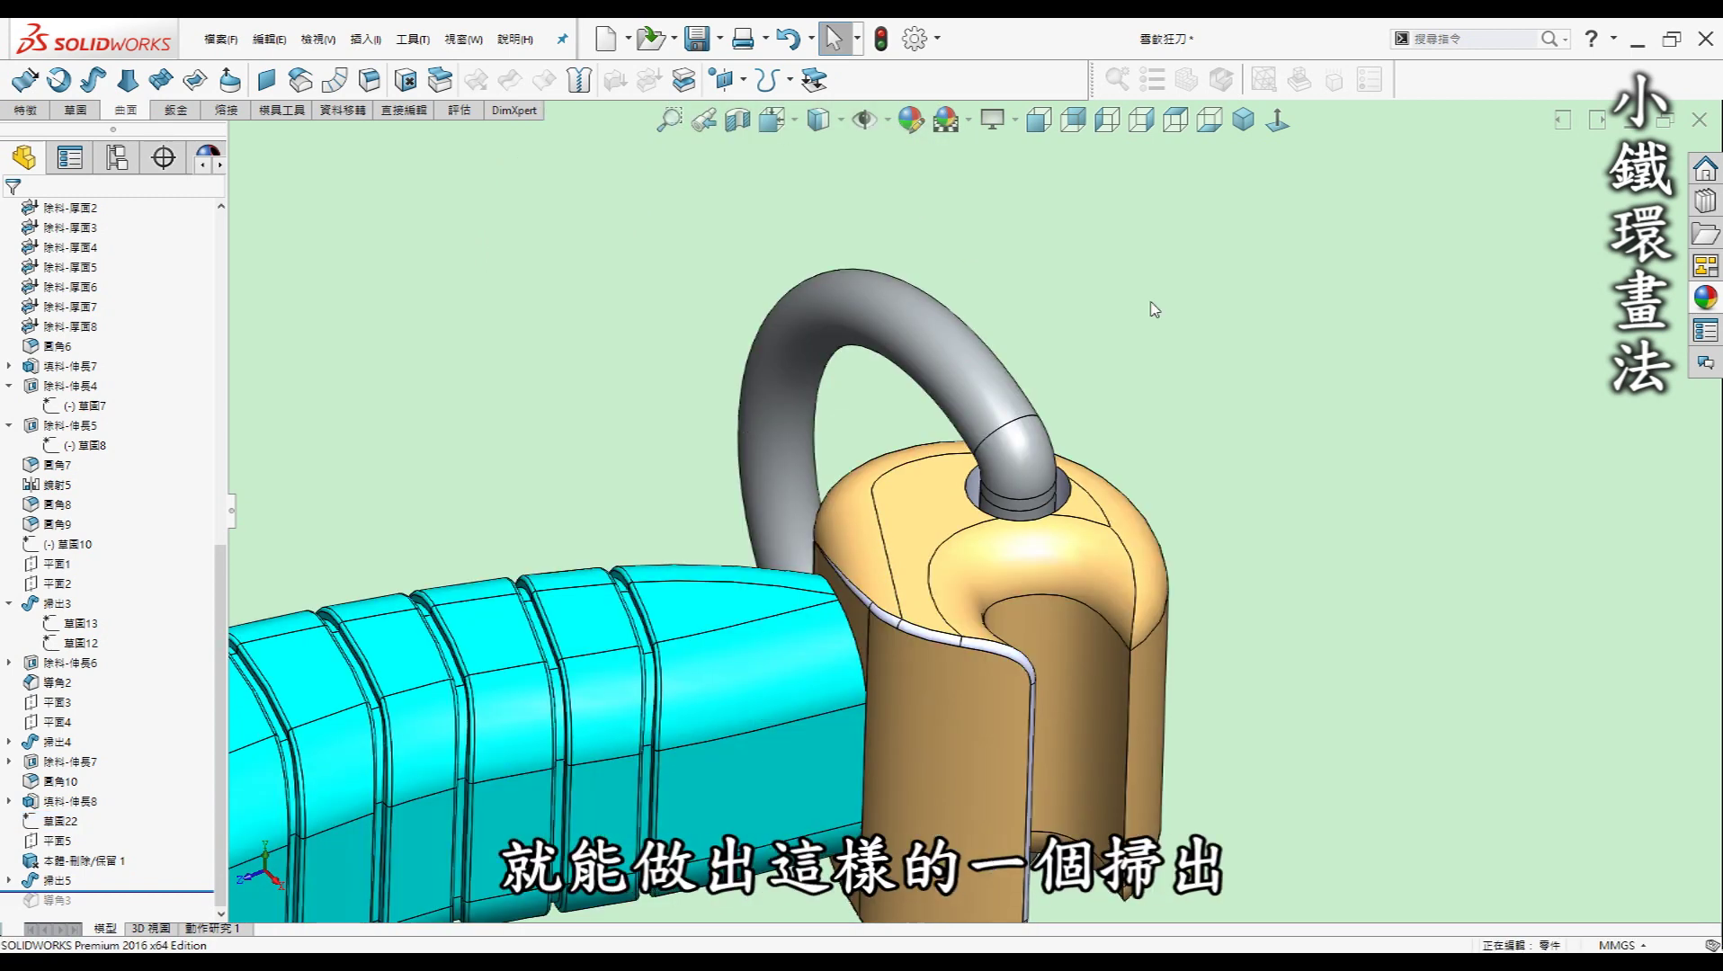
{"action": "left_click", "coordinate": [10, 881]}
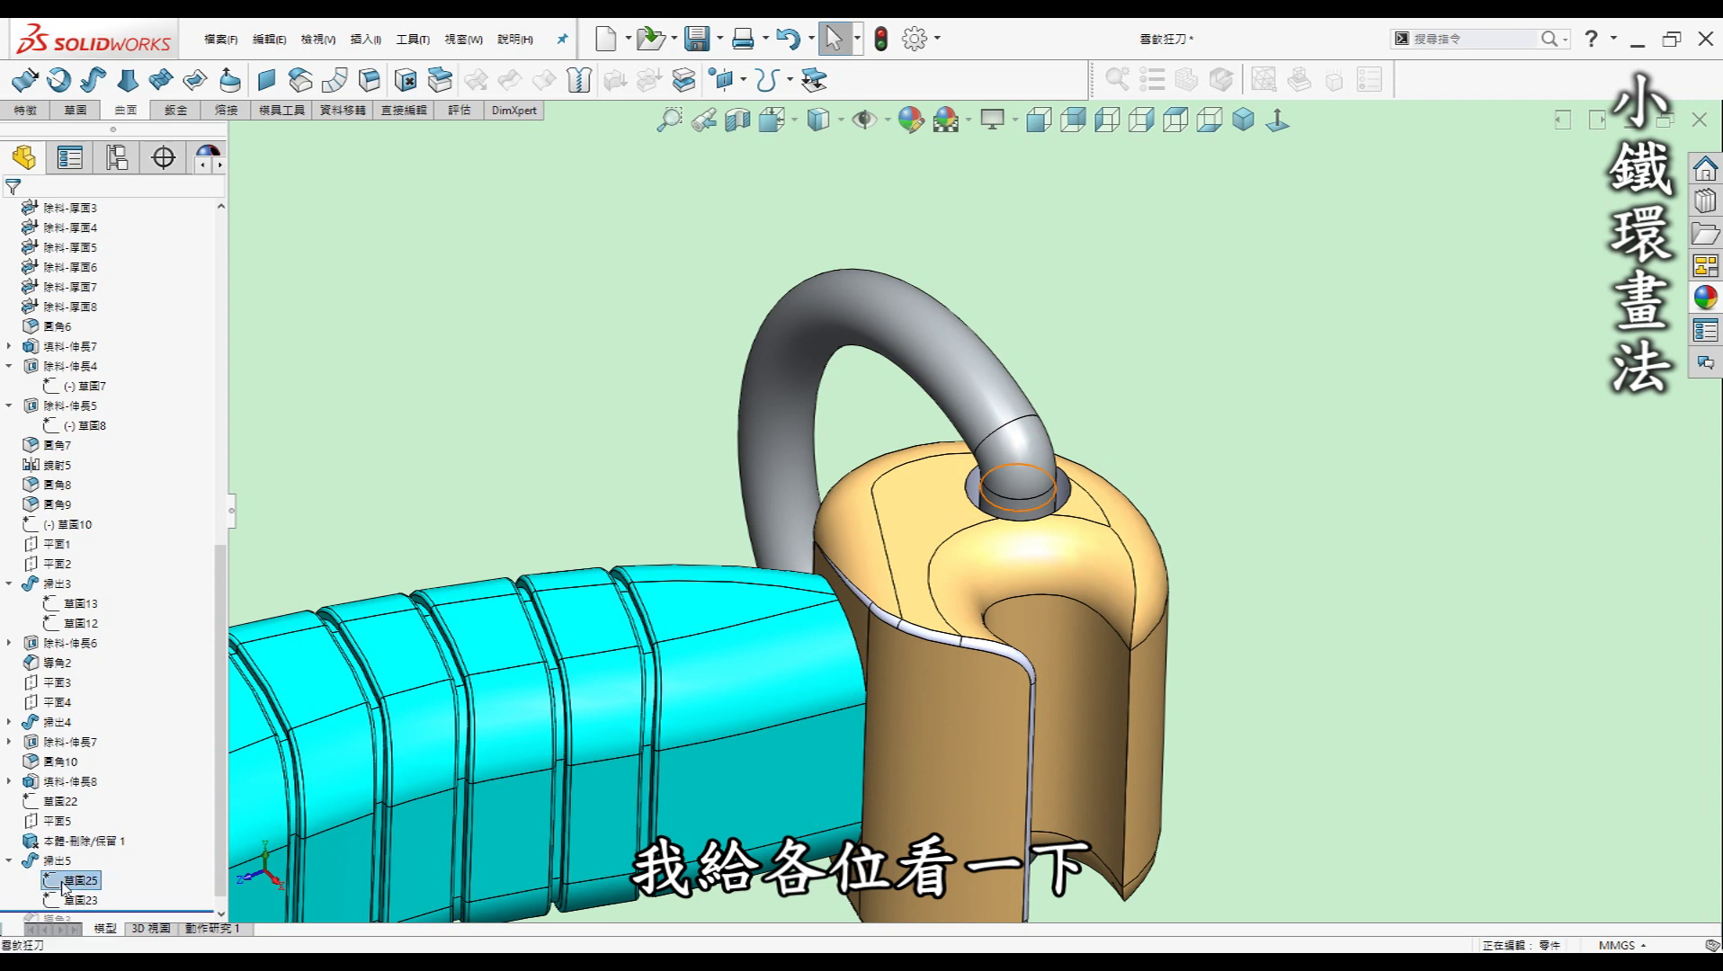
{"action": "left_click", "coordinate": [81, 900]}
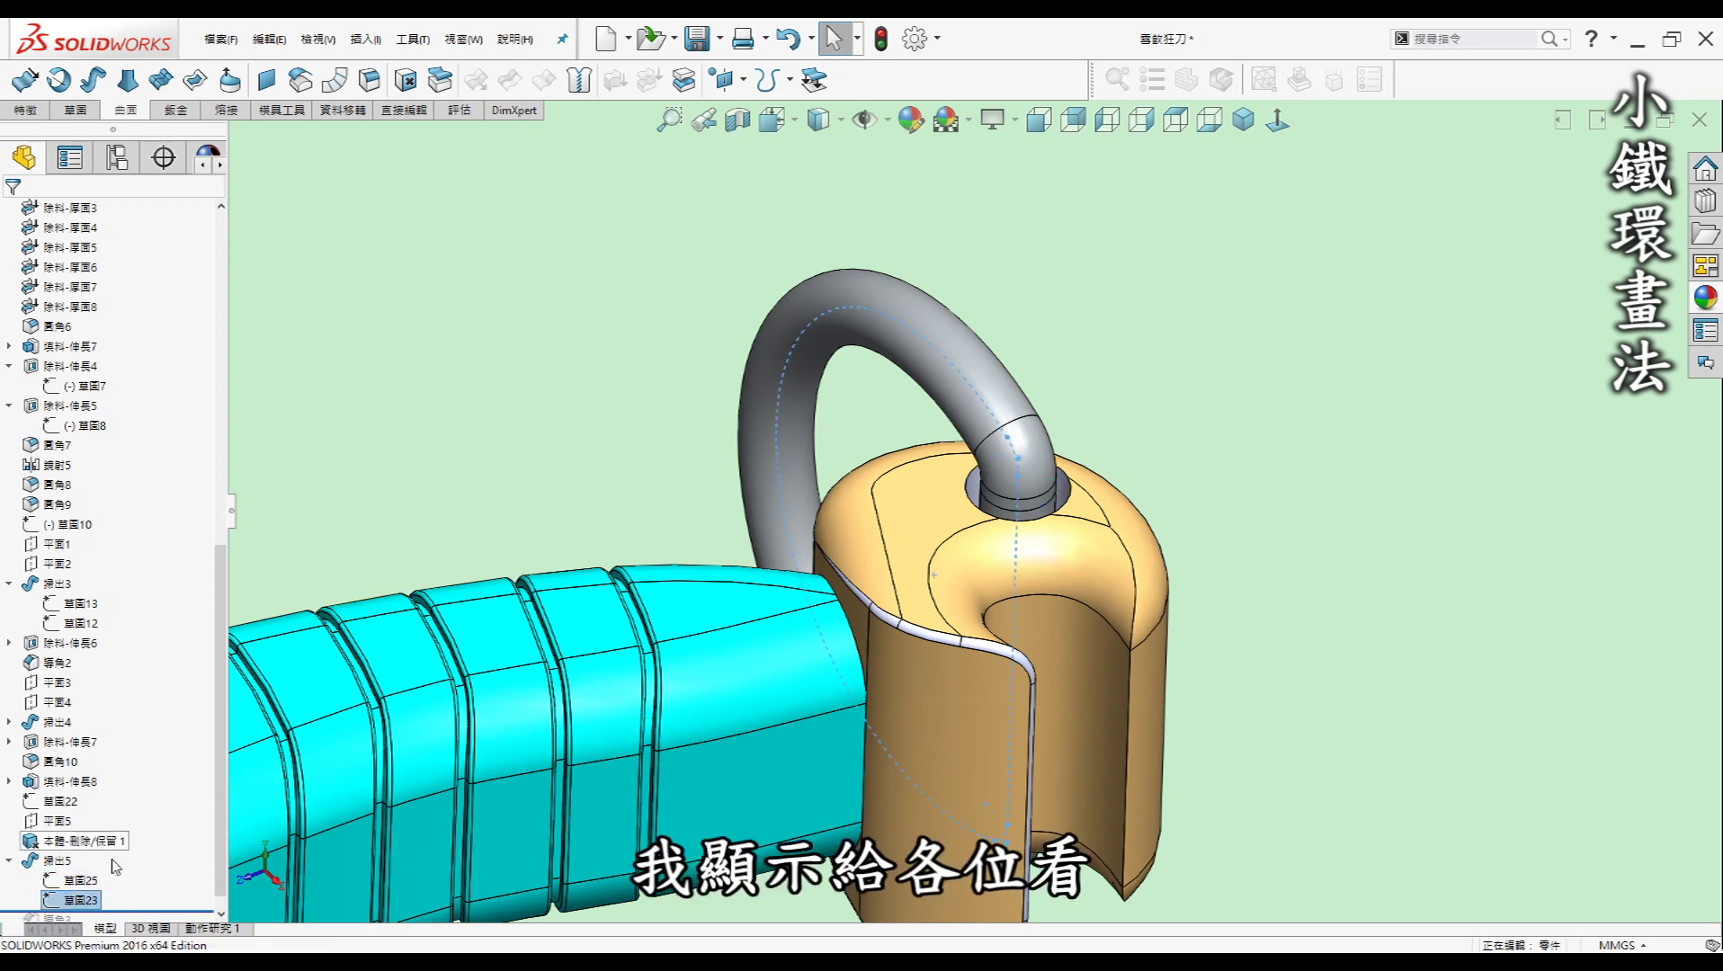
{"action": "left_click", "coordinate": [1257, 369]}
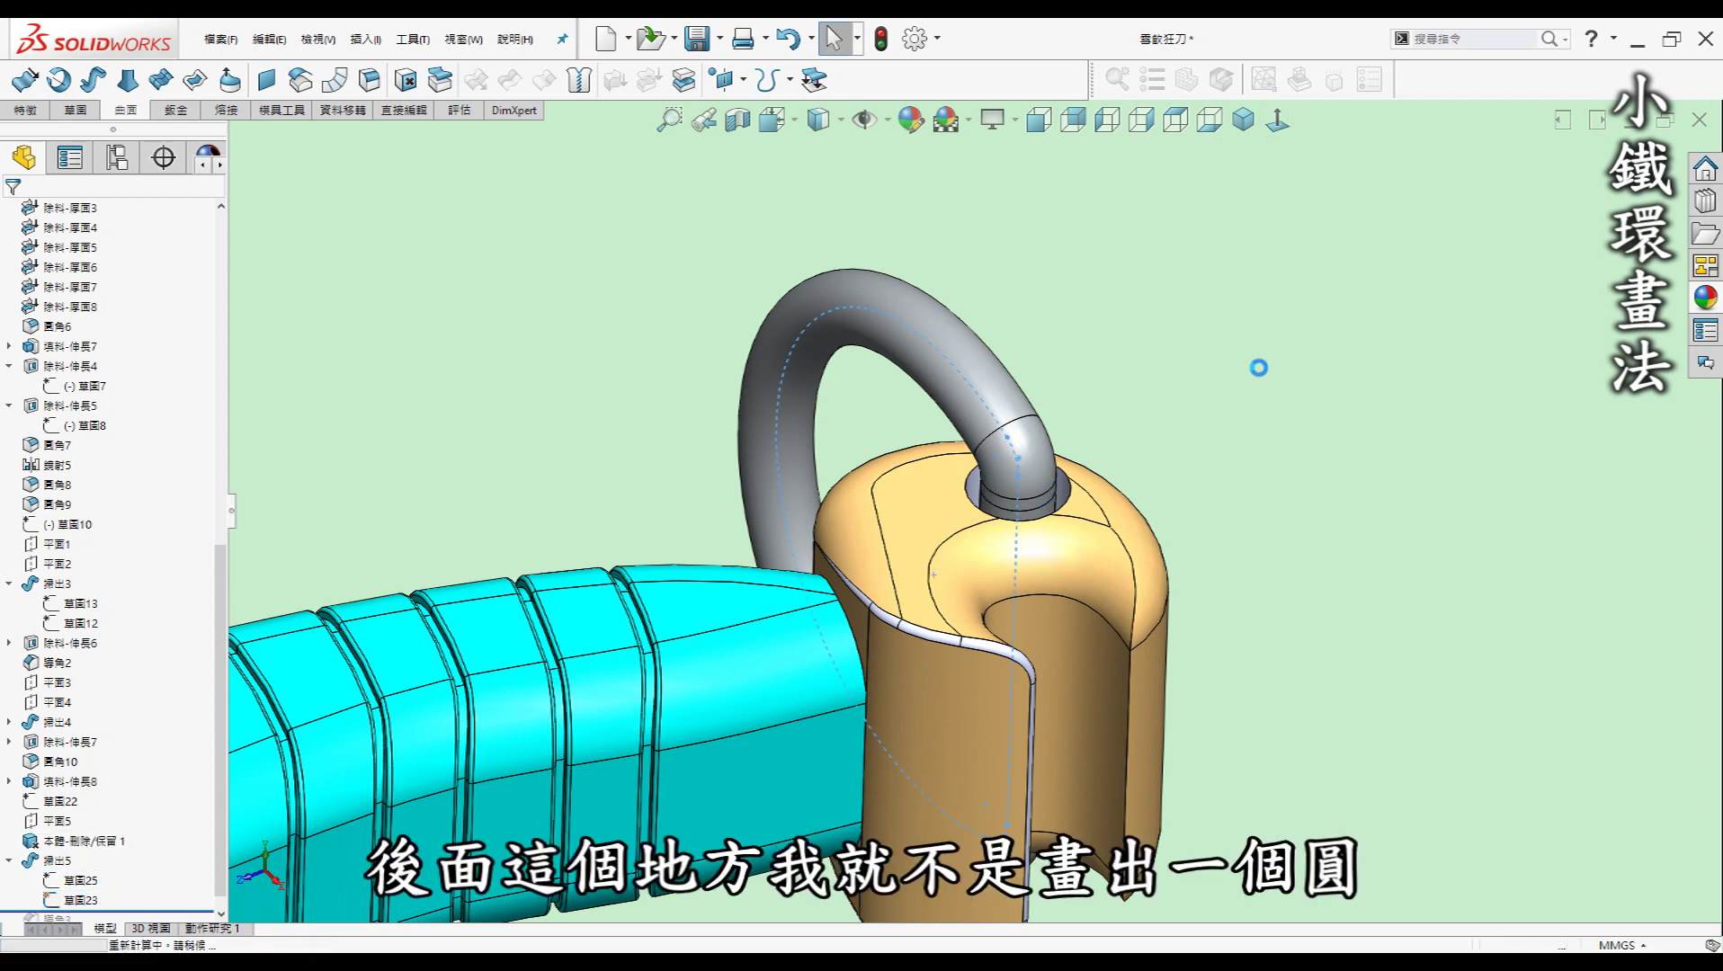
{"action": "mouse_move", "coordinate": [1129, 398]}
{"action": "middle_mouse_down"}
{"action": "mouse_move", "coordinate": [1072, 427]}
{"action": "mouse_move", "coordinate": [1020, 346]}
{"action": "middle_mouse_up"}
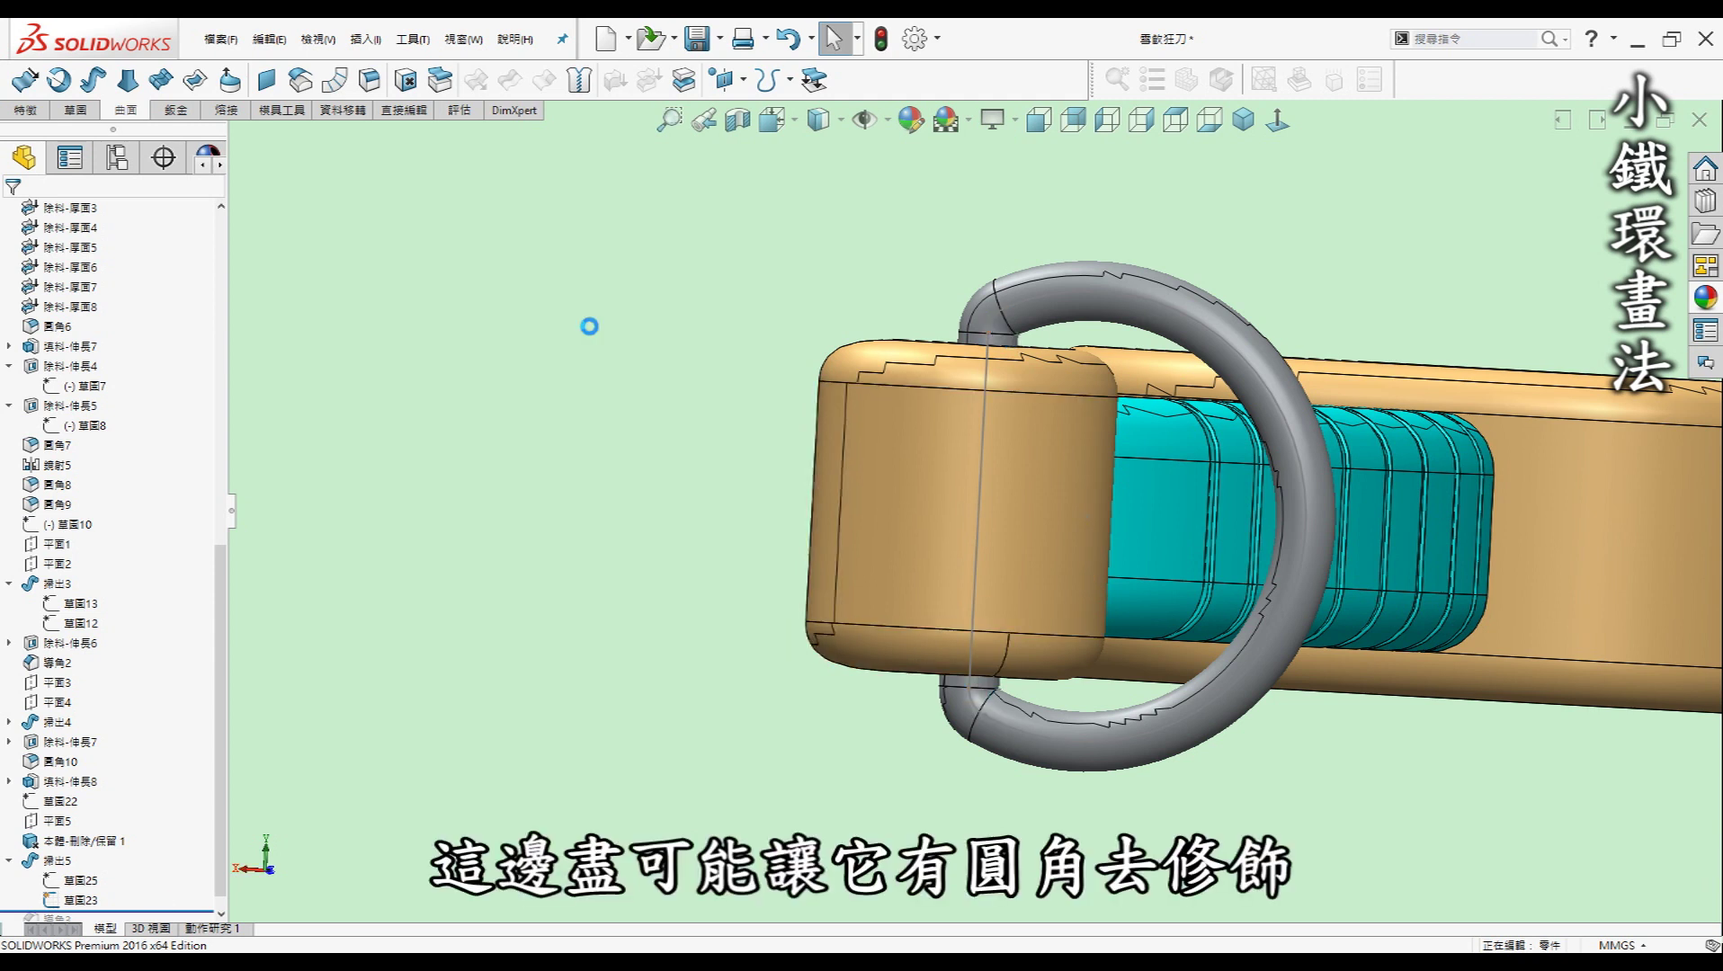
Hide path sketch 草圖23 and zoom out to the whole hilt and blade.
{"action": "left_click", "coordinate": [76, 899]}
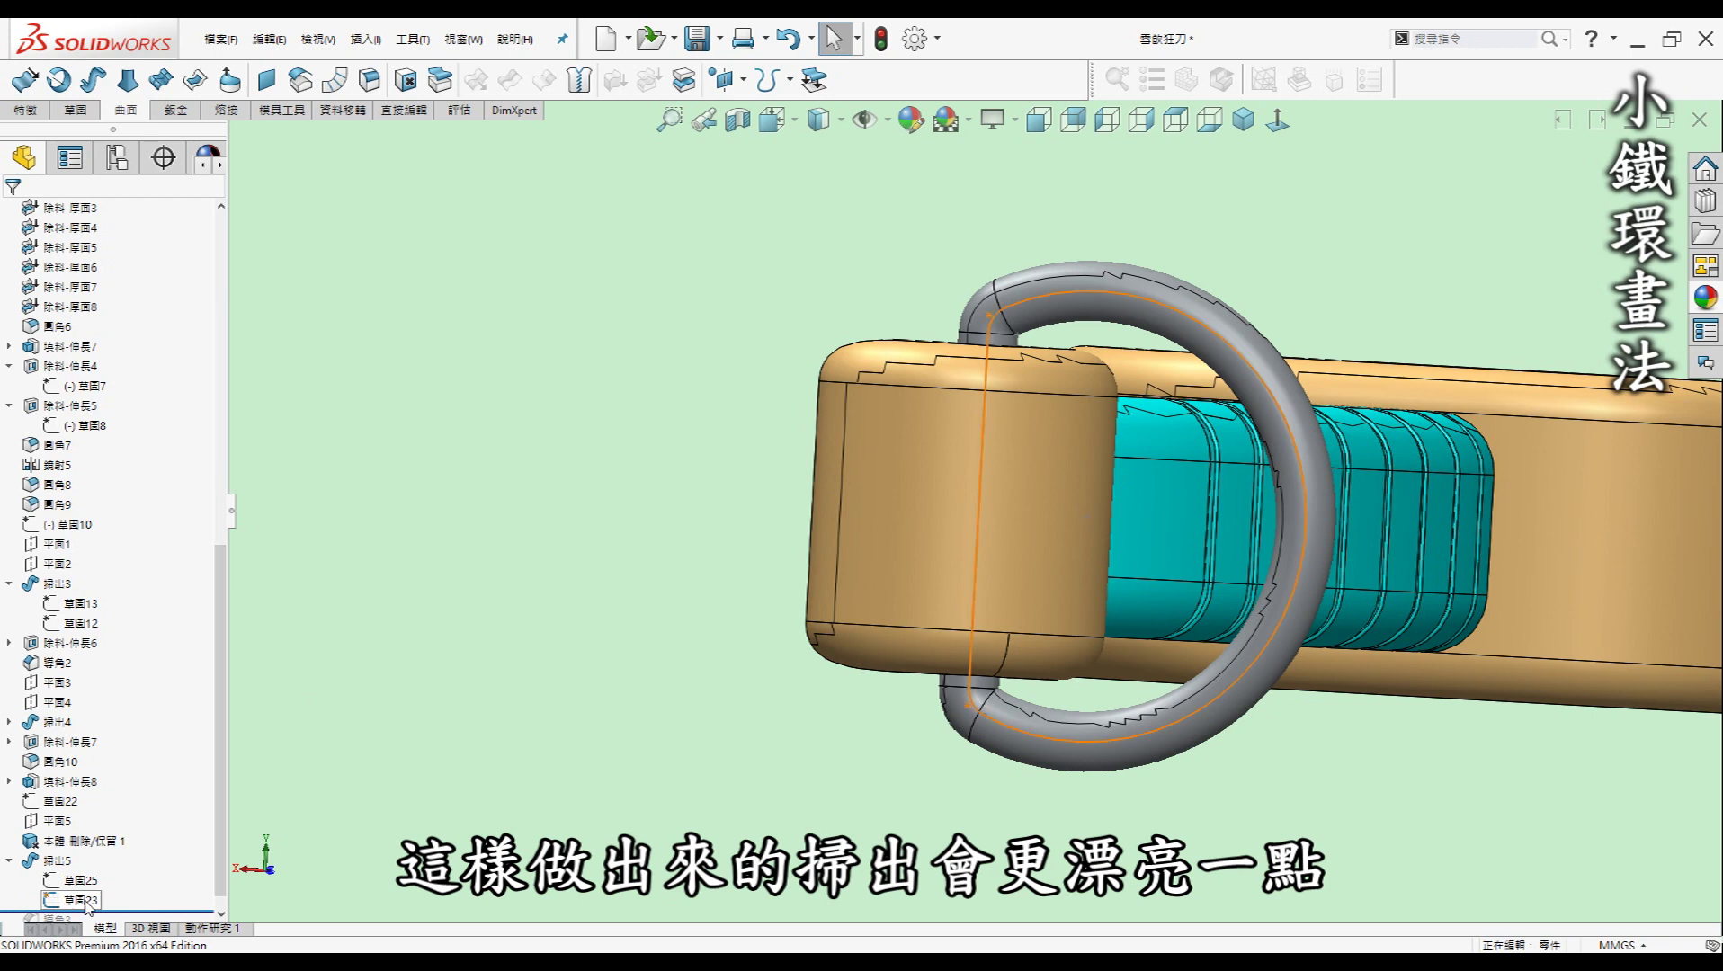
{"action": "left_click", "coordinate": [99, 874]}
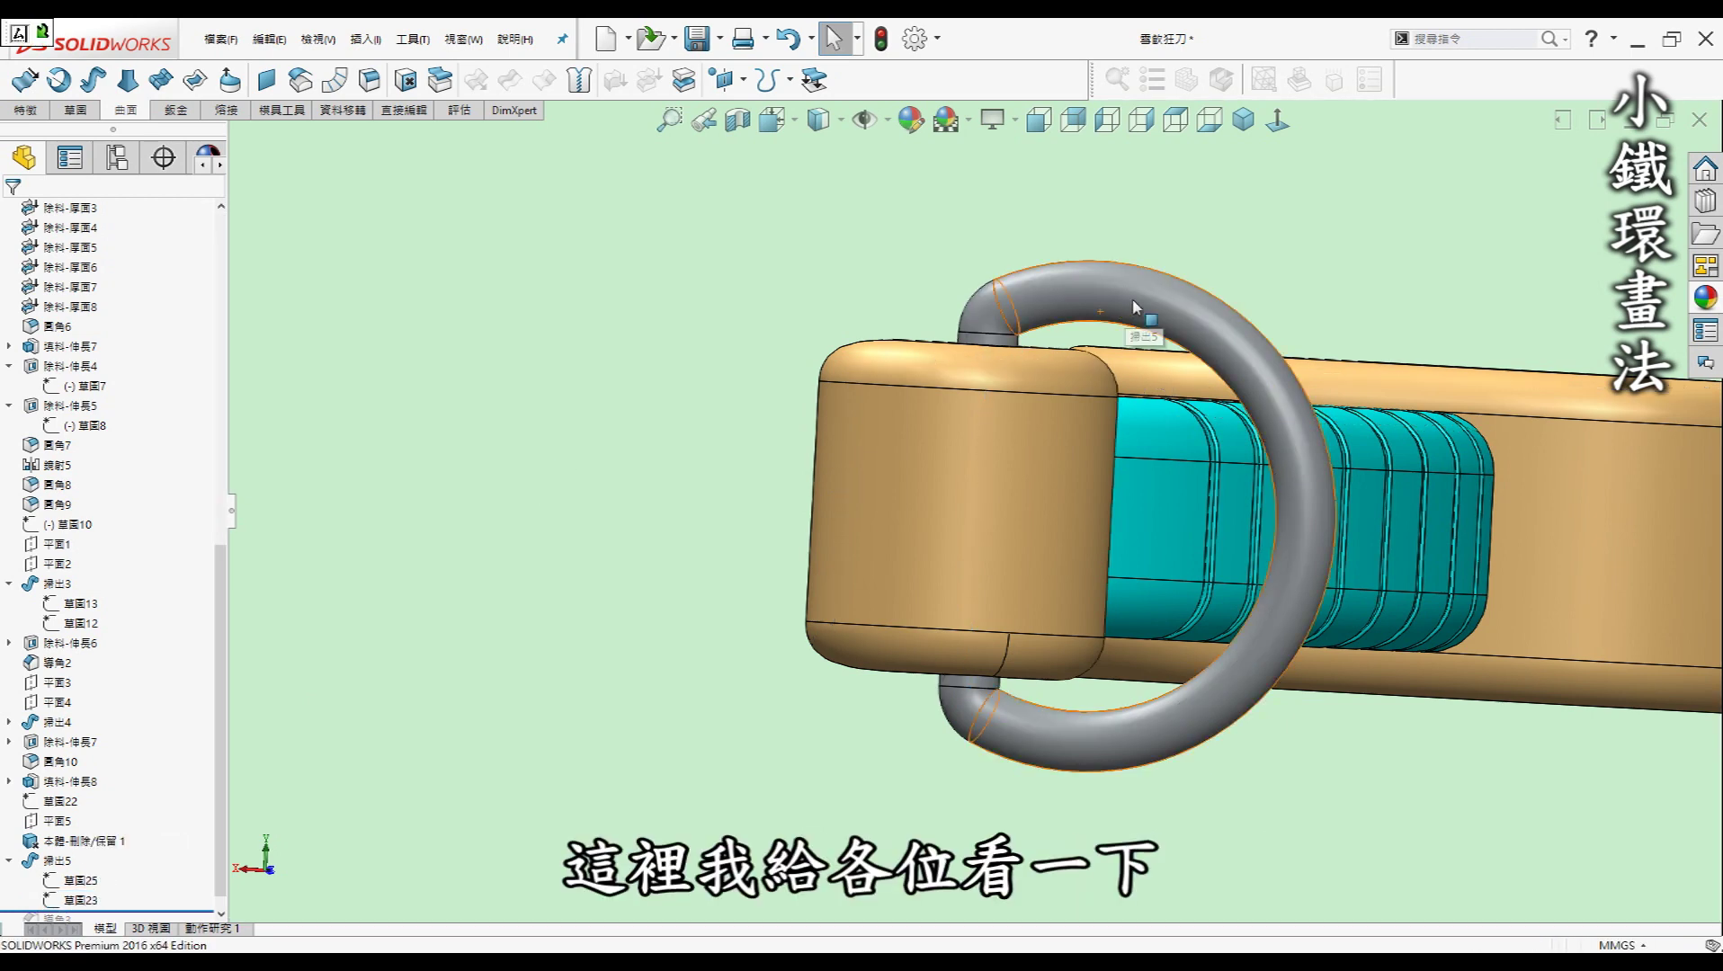
{"action": "middle_click_drag", "start_coordinate": [1133, 304], "coordinate": [1130, 403]}
{"action": "scroll", "coordinate": [1131, 403], "scroll_direction": "up", "scroll_amount": 5}
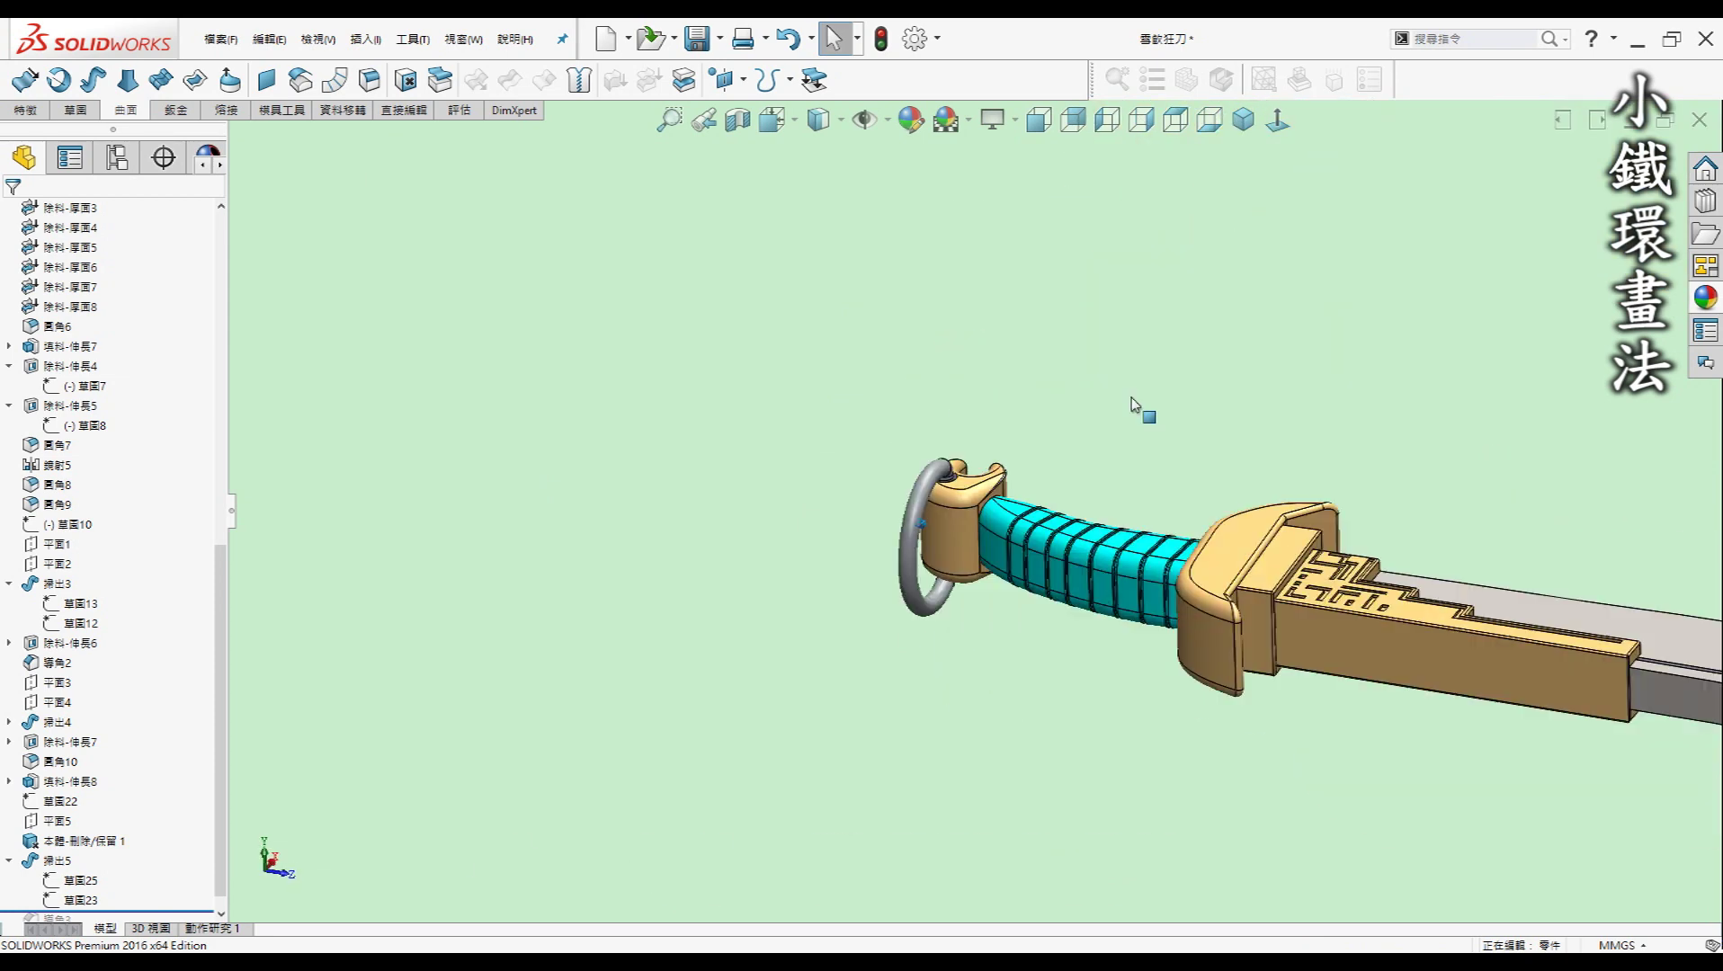
Inspect the blade-tip ring, then show the finished four-body sword with chamfer 導角3 in isometric view.
{"action": "scroll", "coordinate": [1131, 404], "scroll_direction": "up", "scroll_amount": 2}
{"action": "middle_click_drag", "start_coordinate": [1130, 403], "coordinate": [1006, 676]}
{"action": "scroll", "coordinate": [1005, 676], "scroll_direction": "down", "scroll_amount": 4}
{"action": "scroll", "coordinate": [1005, 676], "scroll_direction": "down", "scroll_amount": 3}
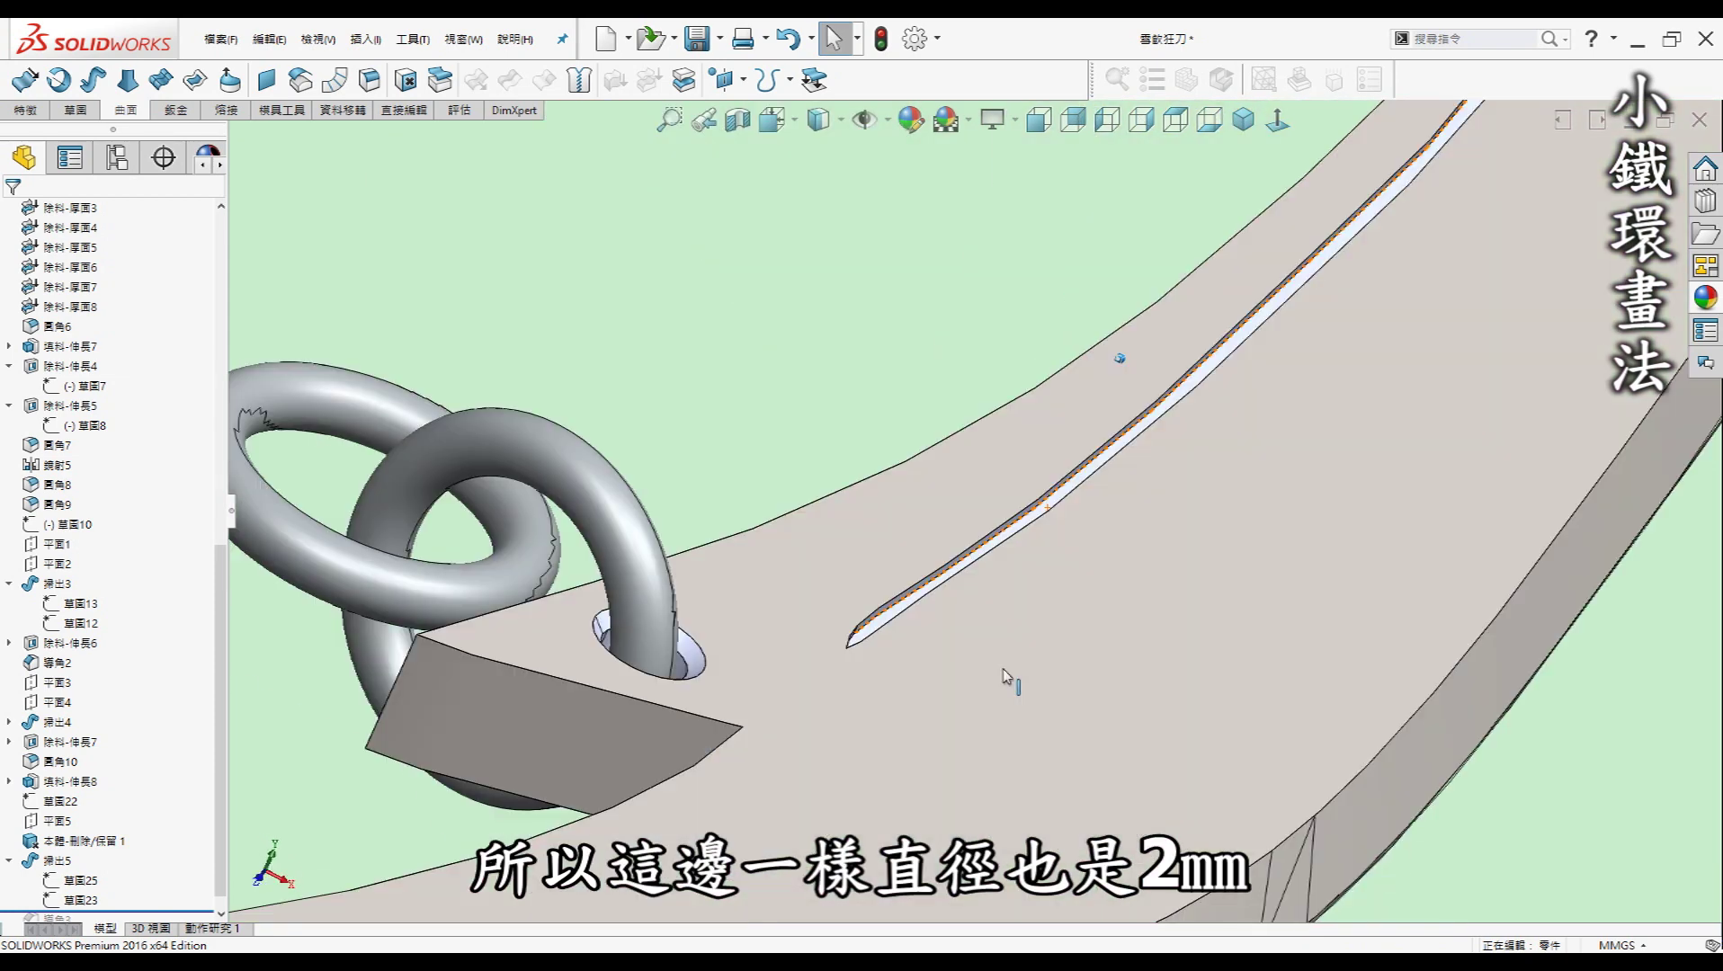
{"action": "scroll", "coordinate": [1006, 677], "scroll_direction": "up", "scroll_amount": 3}
{"action": "scroll", "coordinate": [1039, 671], "scroll_direction": "up", "scroll_amount": 3}
{"action": "scroll", "coordinate": [1039, 672], "scroll_direction": "up", "scroll_amount": 3}
{"action": "scroll", "coordinate": [857, 550], "scroll_direction": "down", "scroll_amount": 1}
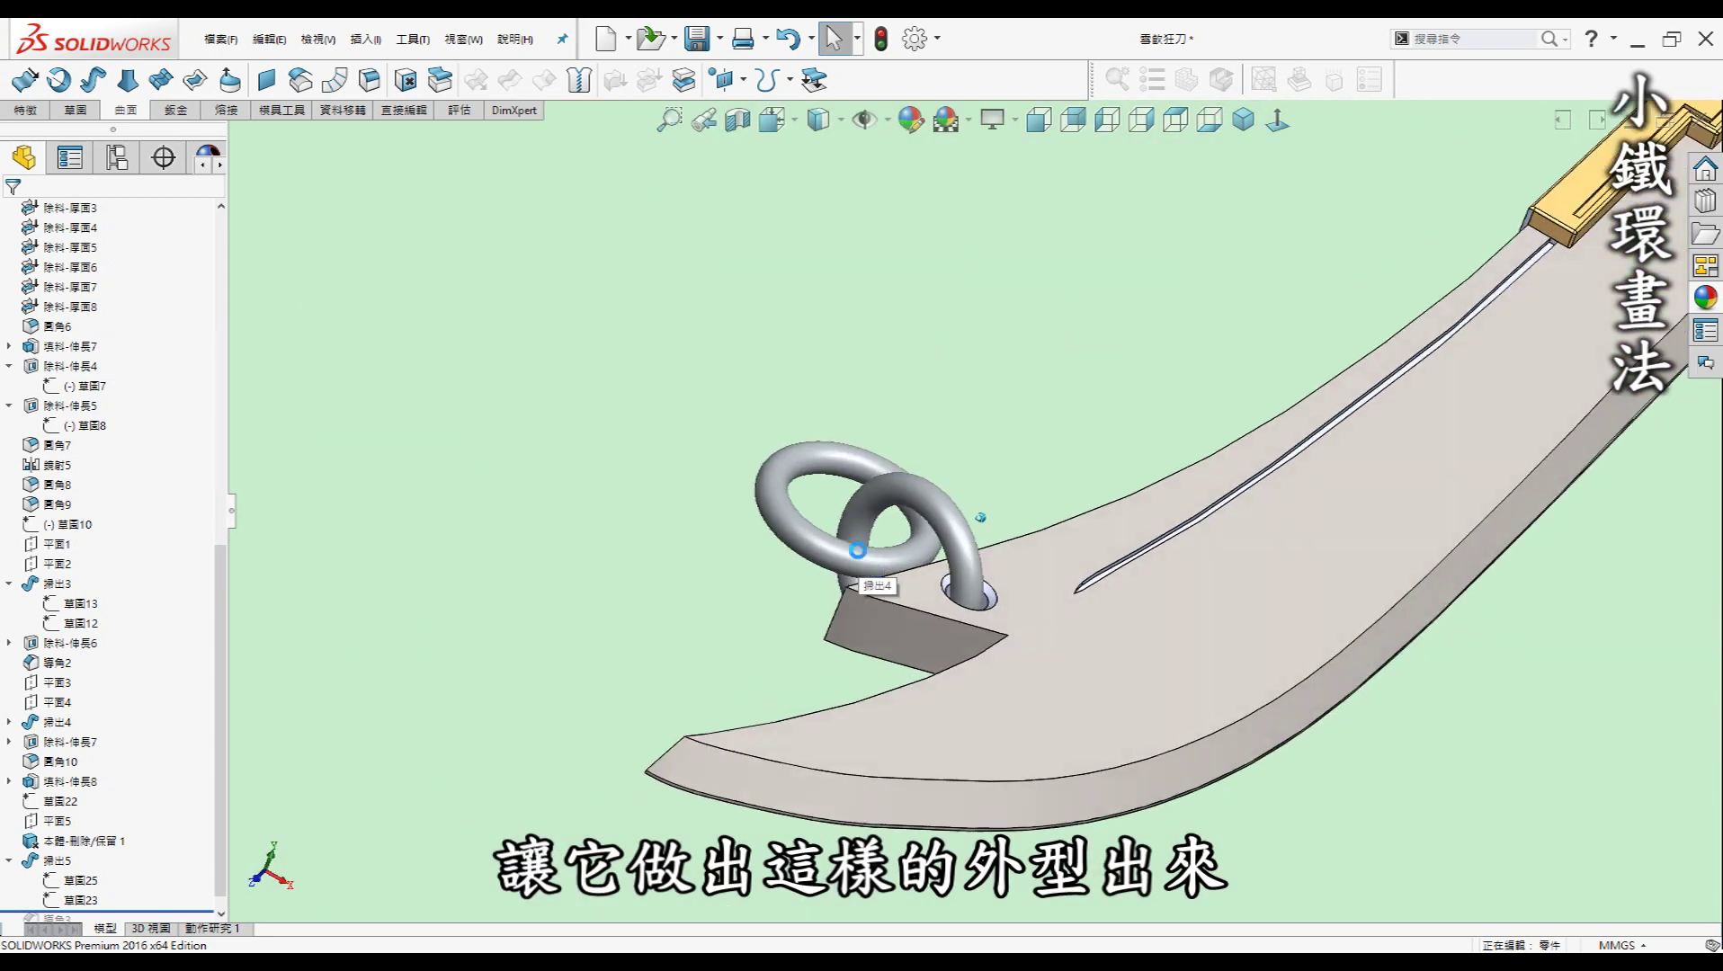
{"action": "scroll", "coordinate": [931, 511], "scroll_direction": "up", "scroll_amount": 3}
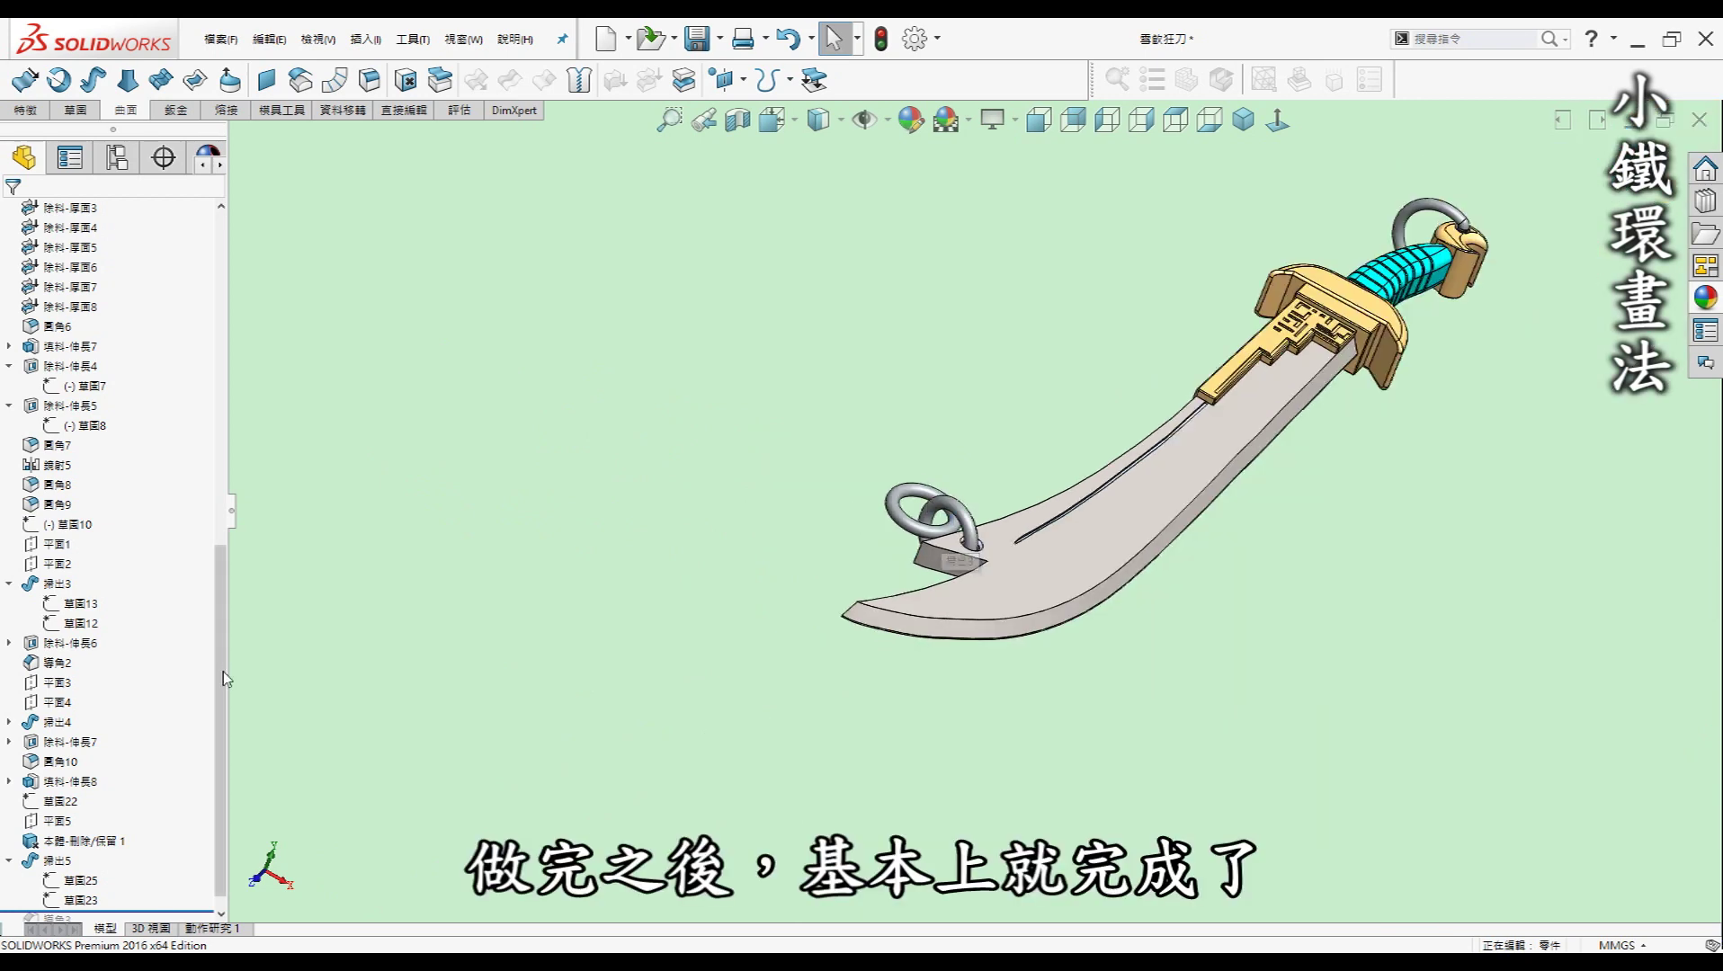
{"action": "scroll", "coordinate": [219, 657], "scroll_direction": "down", "scroll_amount": 1}
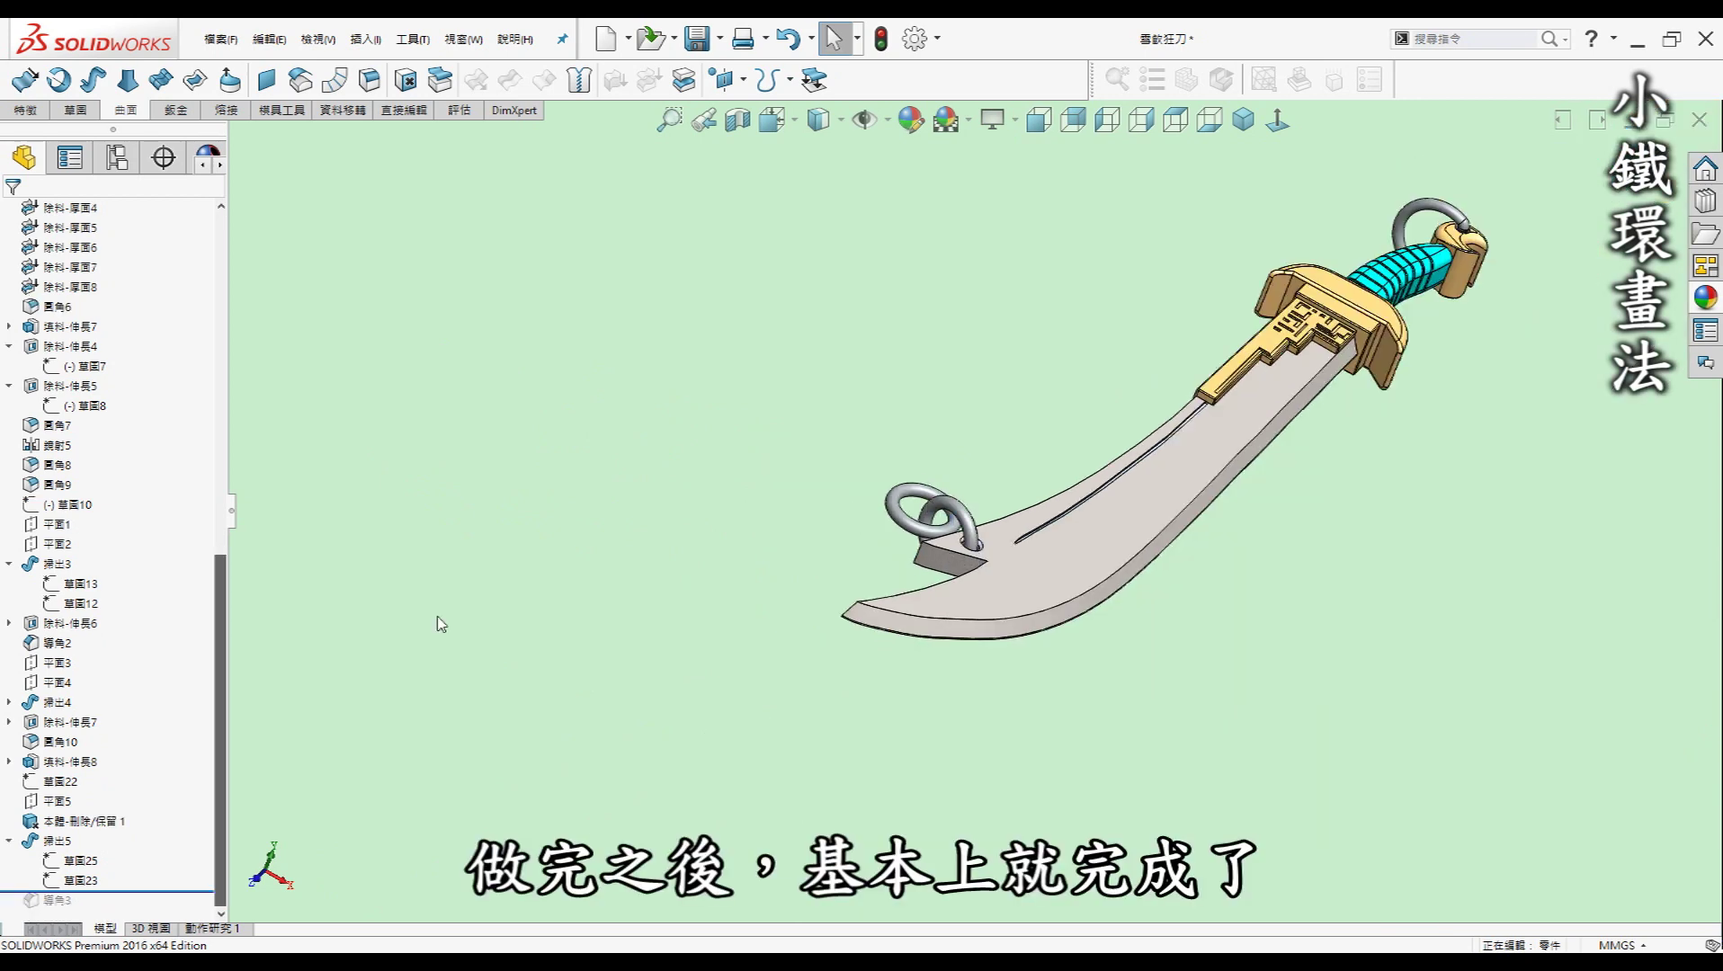
{"action": "left_click", "coordinate": [1239, 123]}
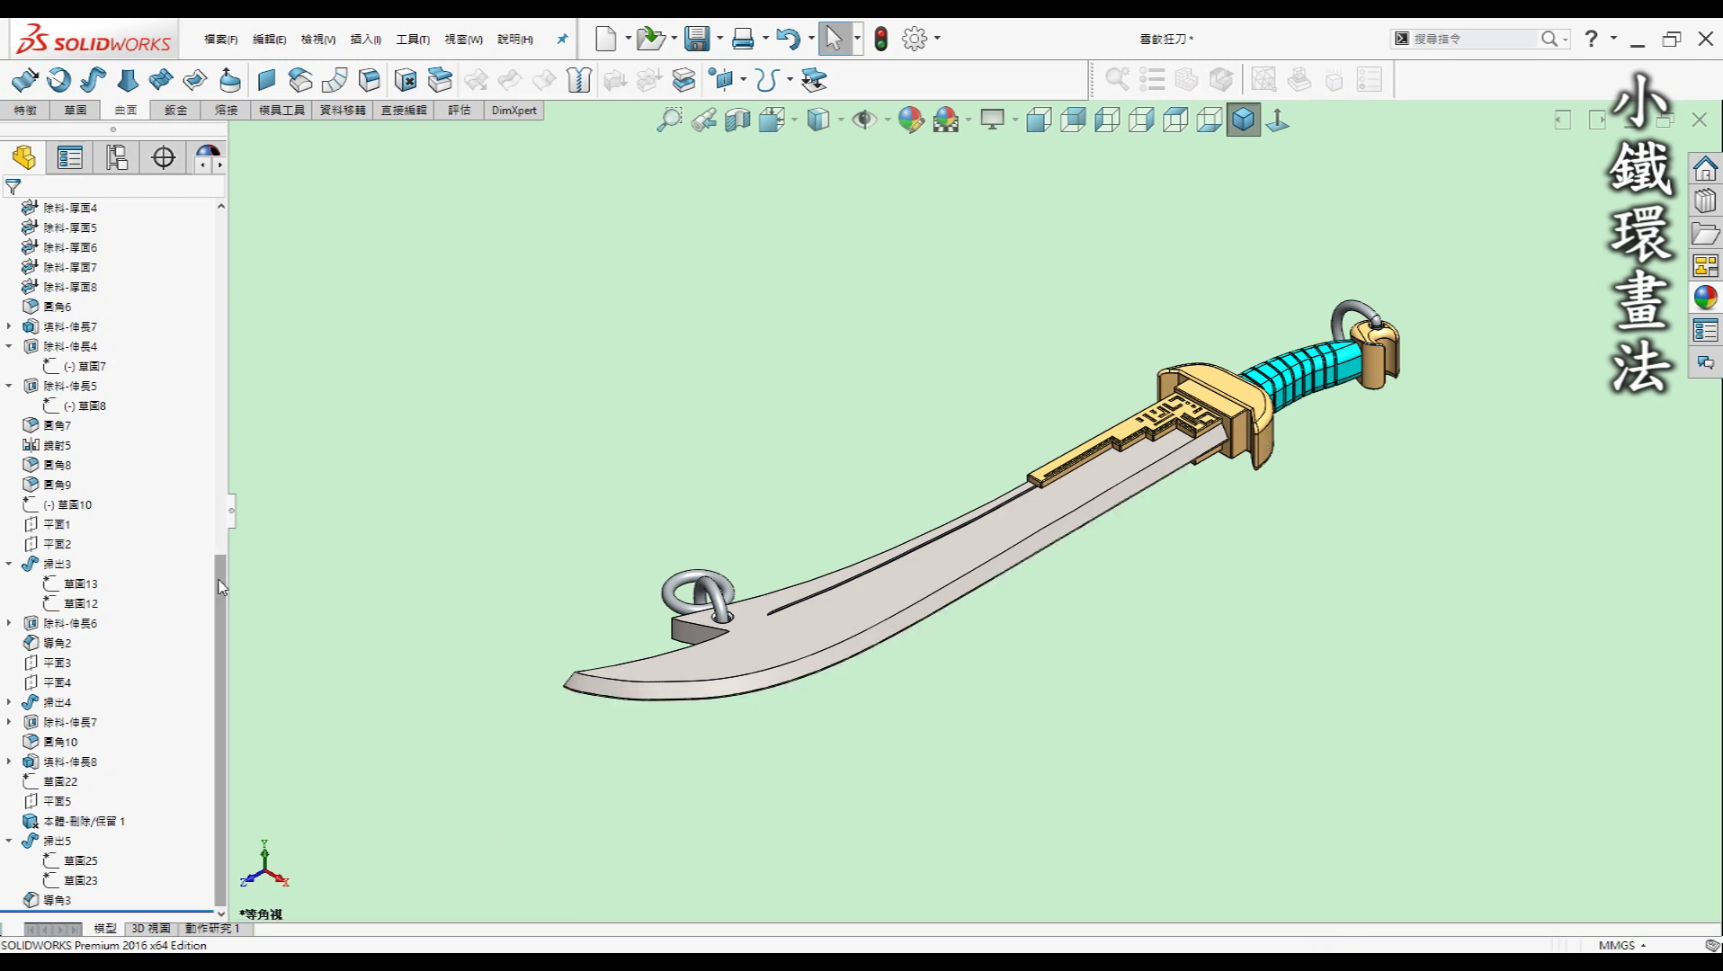
{"action": "scroll", "coordinate": [222, 587], "scroll_direction": "up", "scroll_amount": 1}
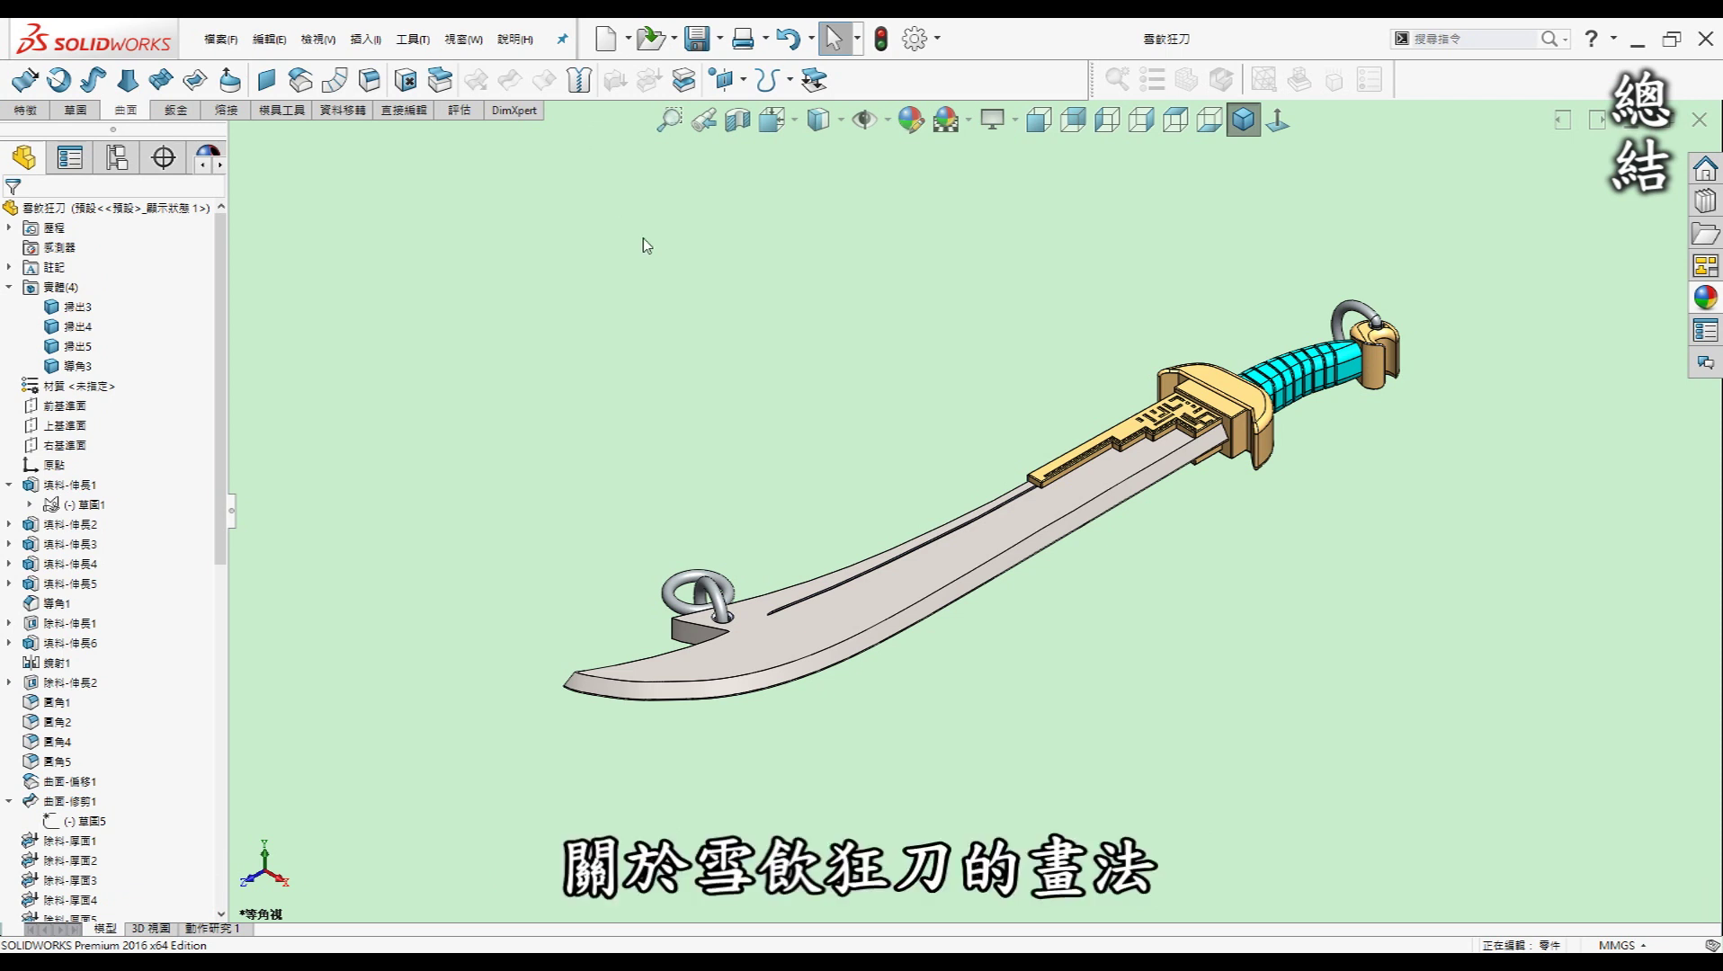
{"action": "mouse_move", "coordinate": [796, 352]}
{"action": "middle_mouse_down"}
{"action": "mouse_move", "coordinate": [905, 782]}
{"action": "mouse_move", "coordinate": [644, 660]}
{"action": "mouse_move", "coordinate": [1545, 211]}
{"action": "mouse_move", "coordinate": [1568, 378]}
{"action": "middle_mouse_up"}
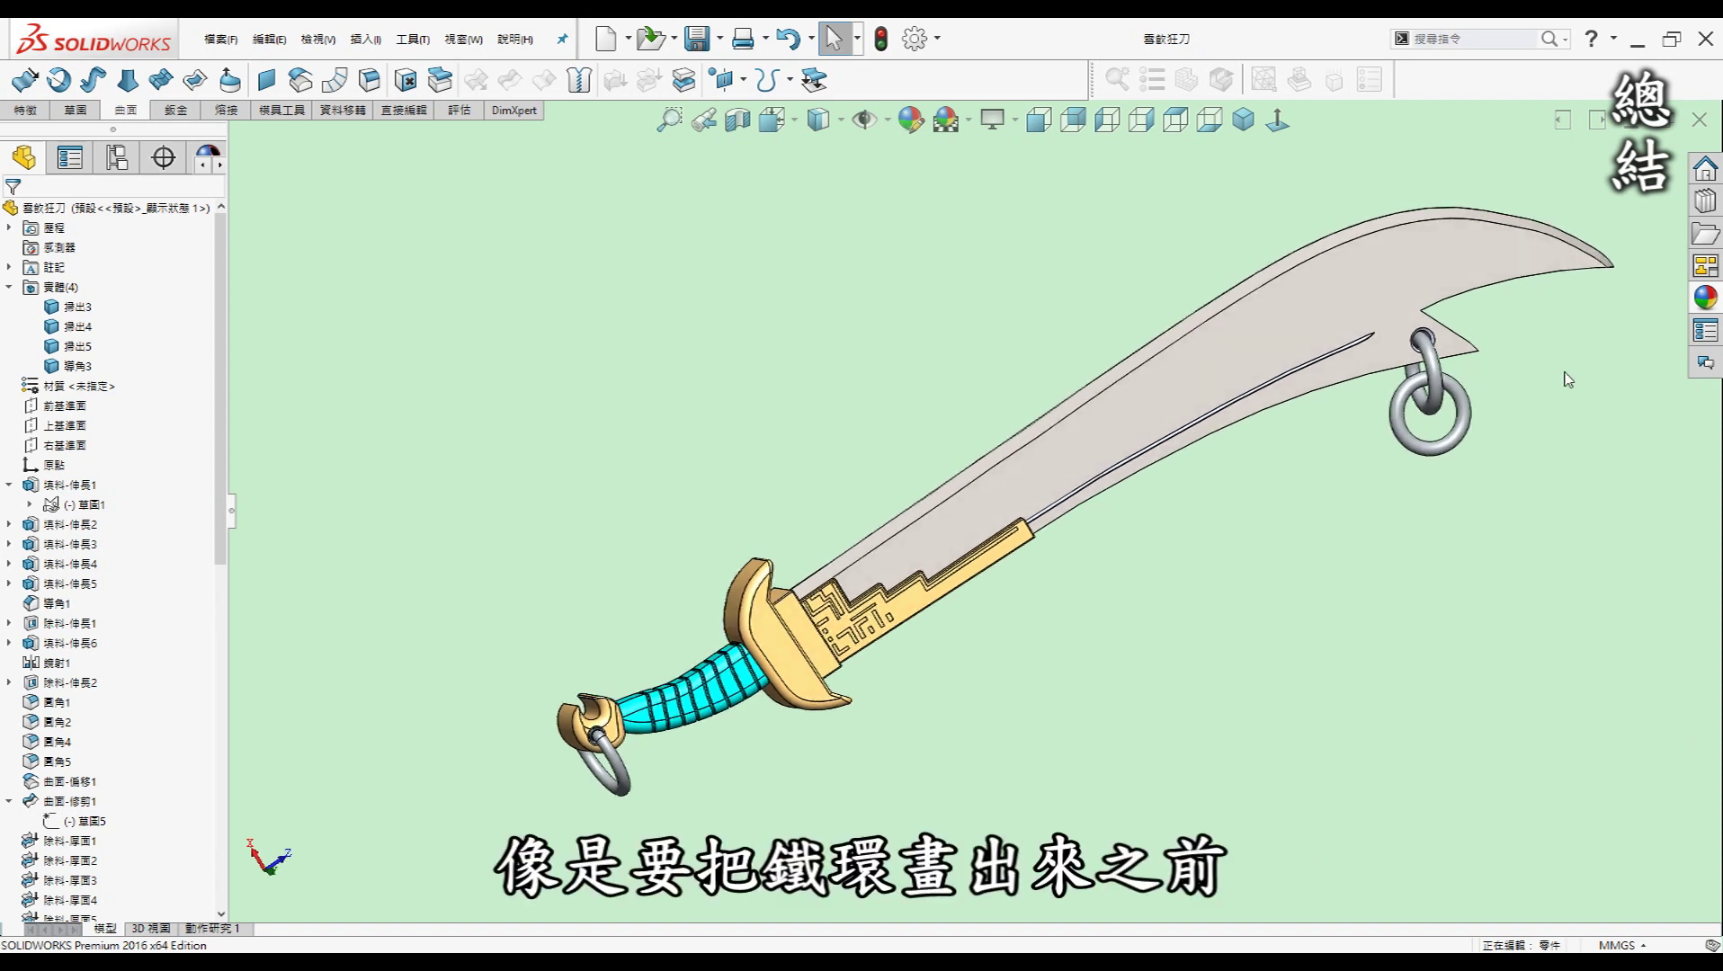
{"action": "middle_click_drag", "start_coordinate": [1310, 406], "coordinate": [1312, 401]}
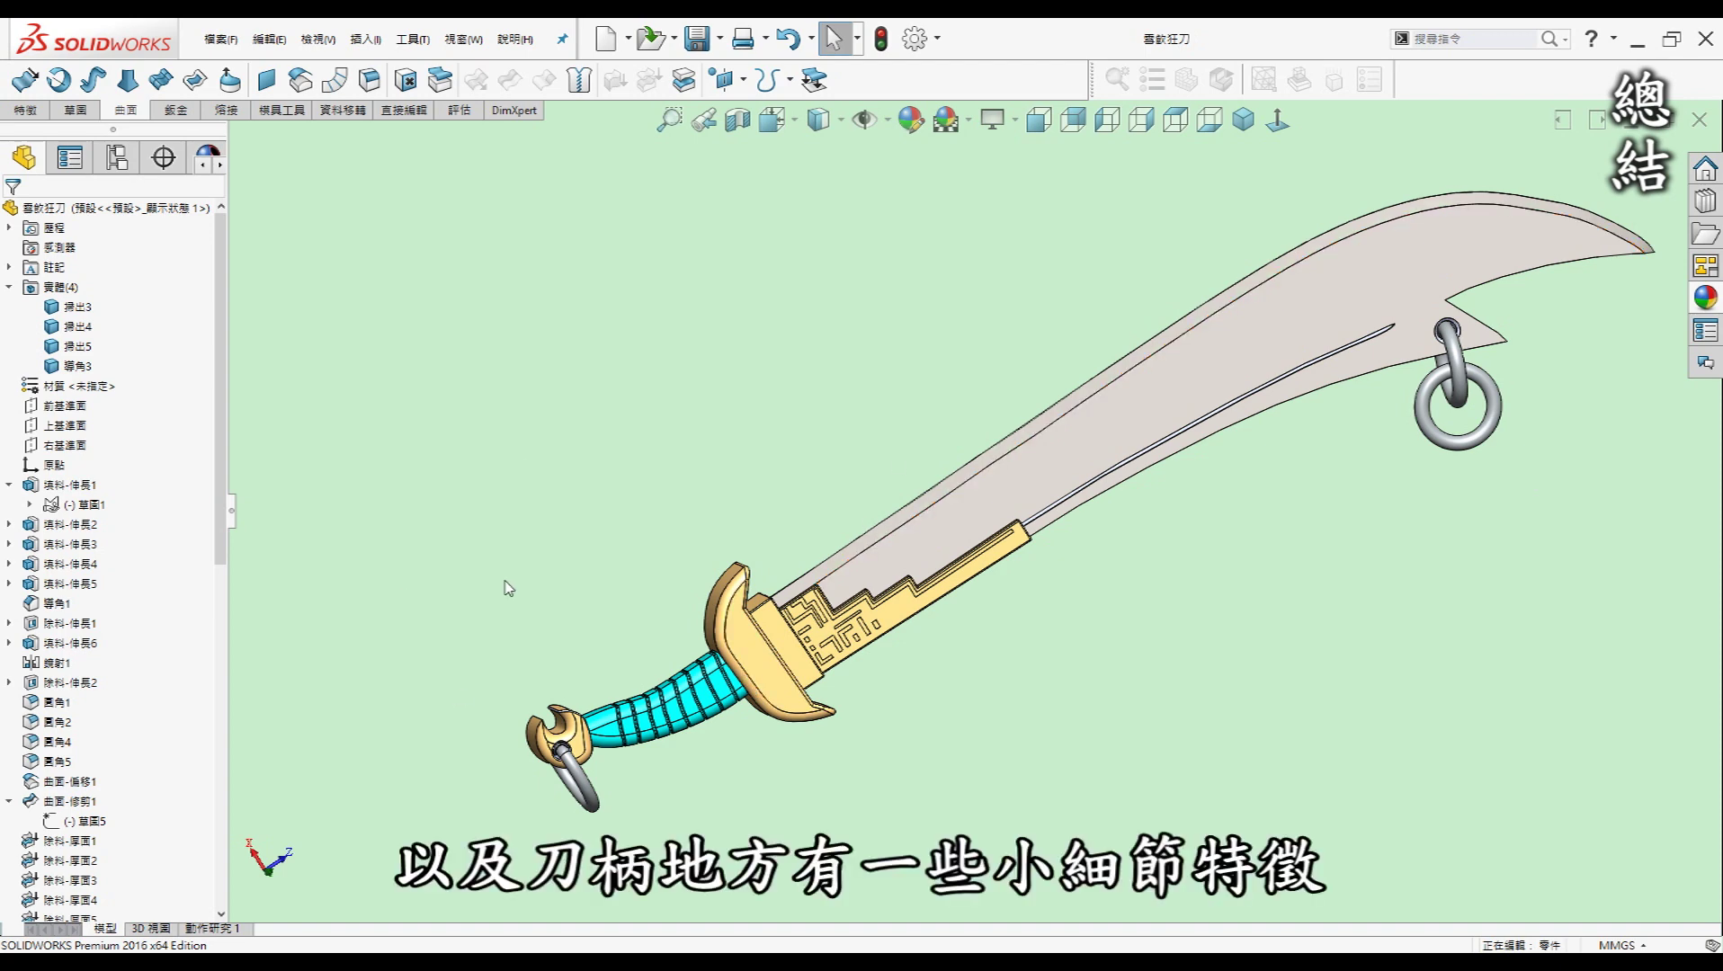
{"action": "scroll", "coordinate": [809, 665], "scroll_direction": "down", "scroll_amount": 3}
{"action": "scroll", "coordinate": [836, 648], "scroll_direction": "down", "scroll_amount": 3}
{"action": "scroll", "coordinate": [848, 637], "scroll_direction": "down", "scroll_amount": 3}
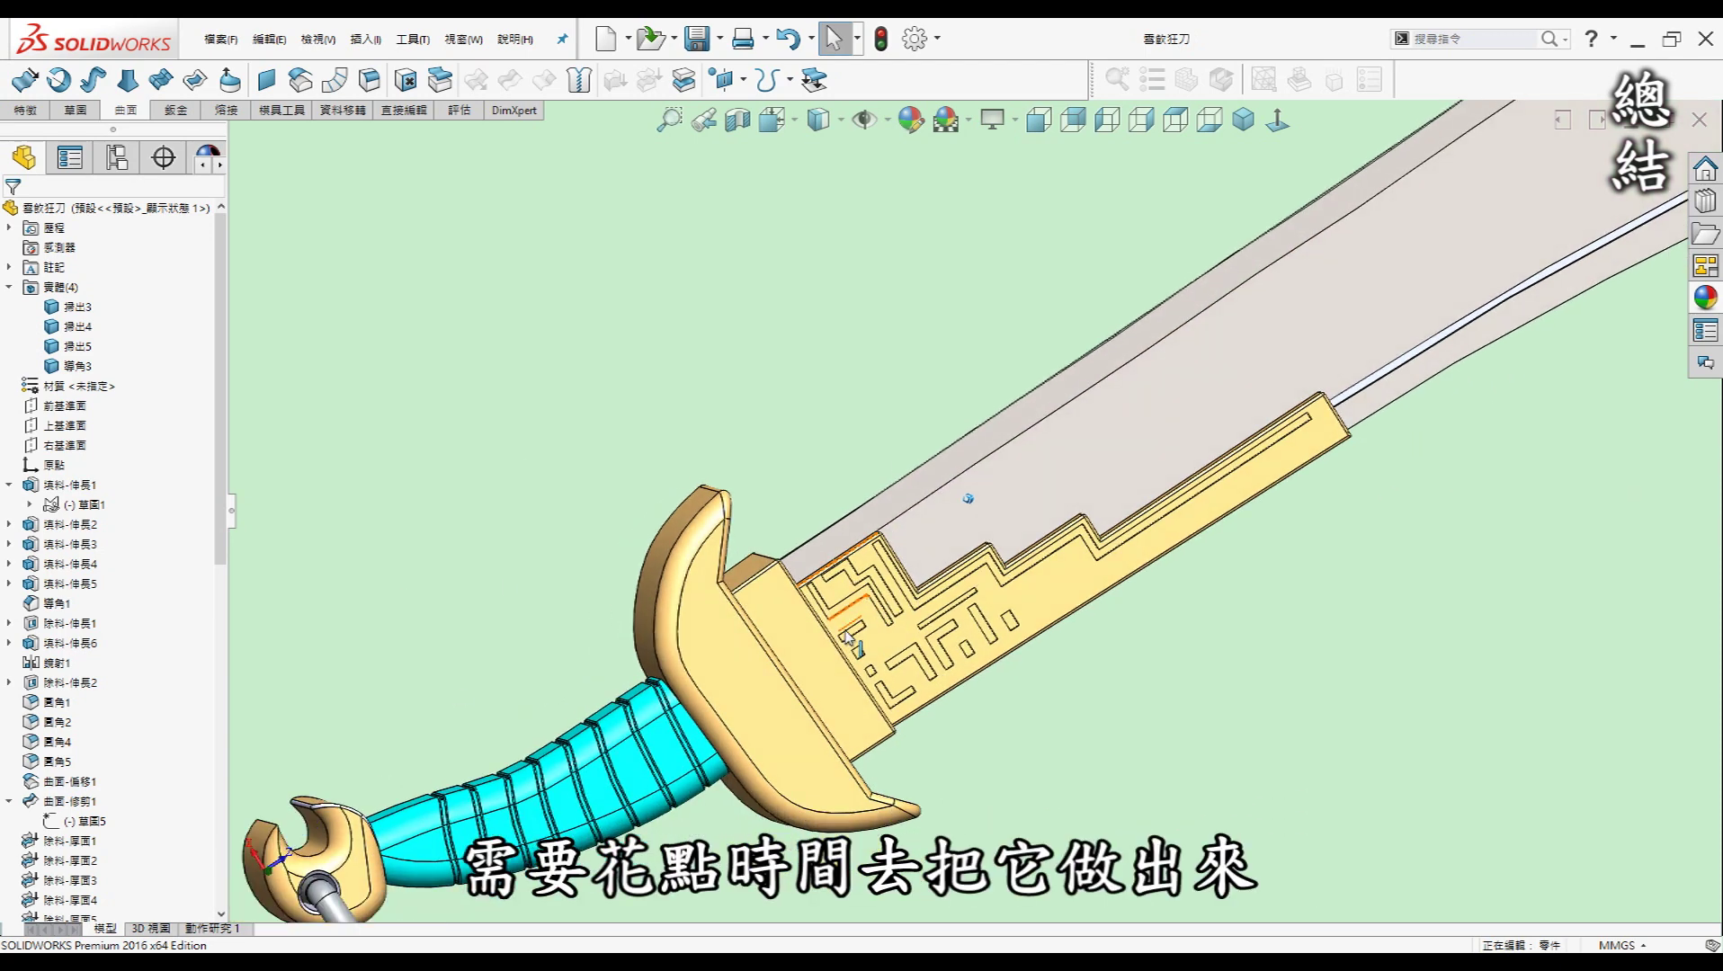
{"action": "scroll", "coordinate": [848, 637], "scroll_direction": "up", "scroll_amount": 2}
{"action": "scroll", "coordinate": [643, 790], "scroll_direction": "up", "scroll_amount": 2}
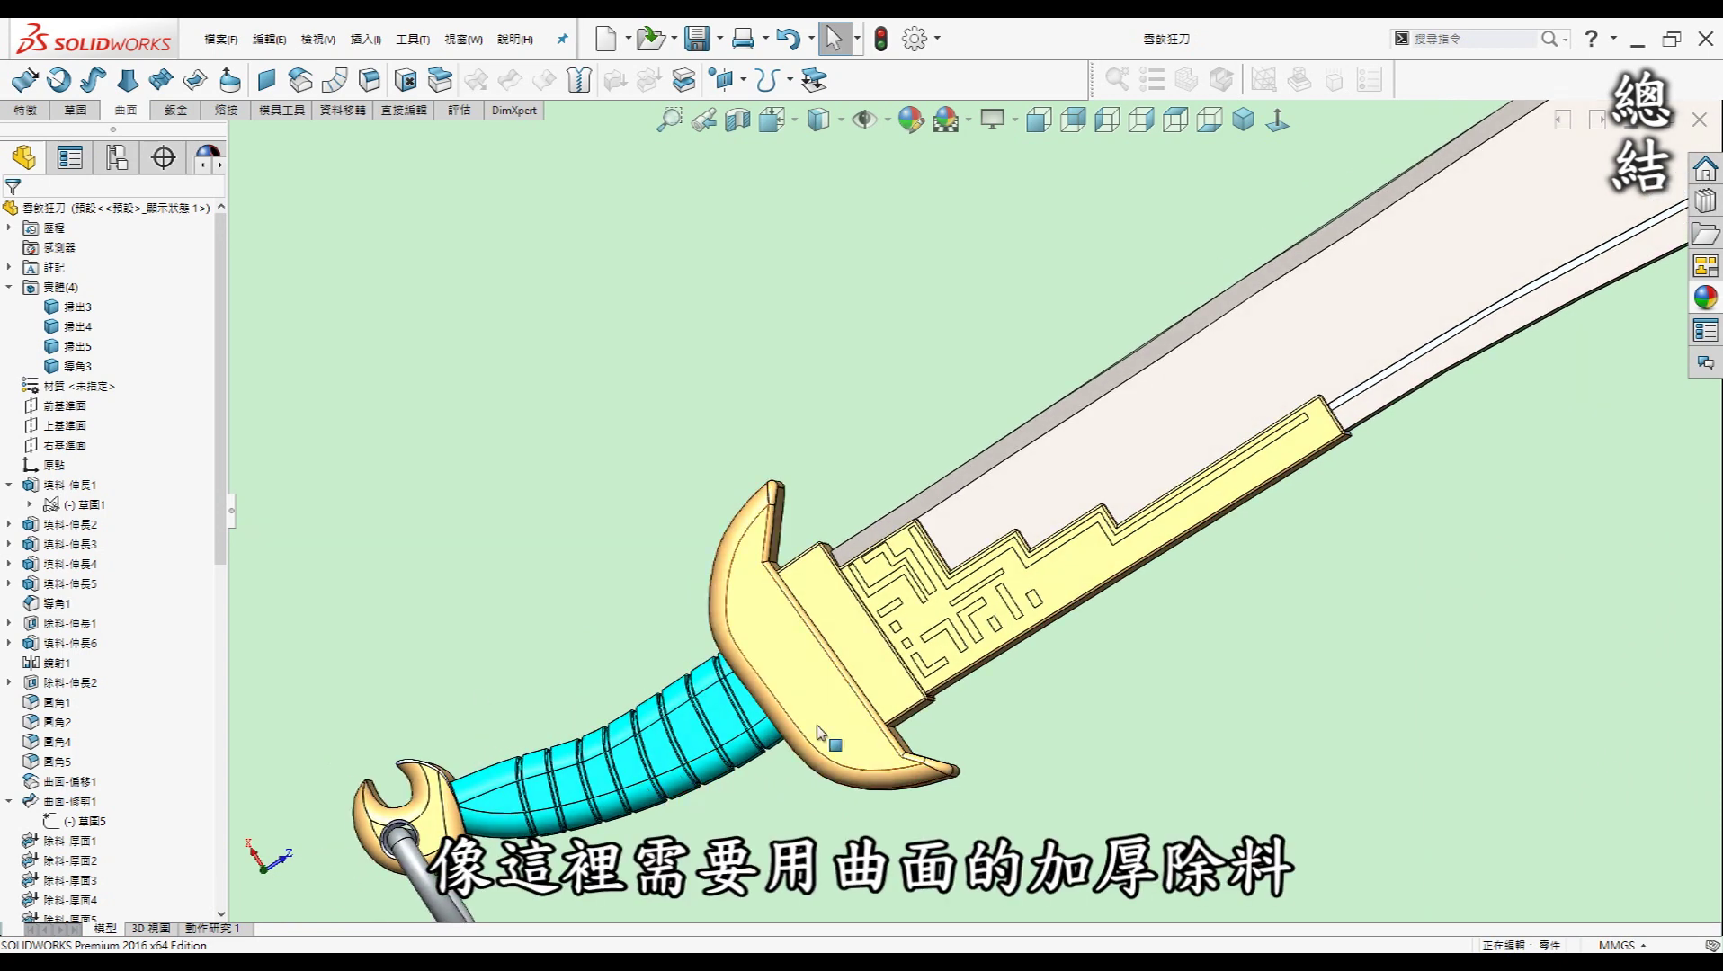
{"action": "scroll", "coordinate": [927, 413], "scroll_direction": "up", "scroll_amount": 3}
{"action": "scroll", "coordinate": [1124, 432], "scroll_direction": "up", "scroll_amount": 3}
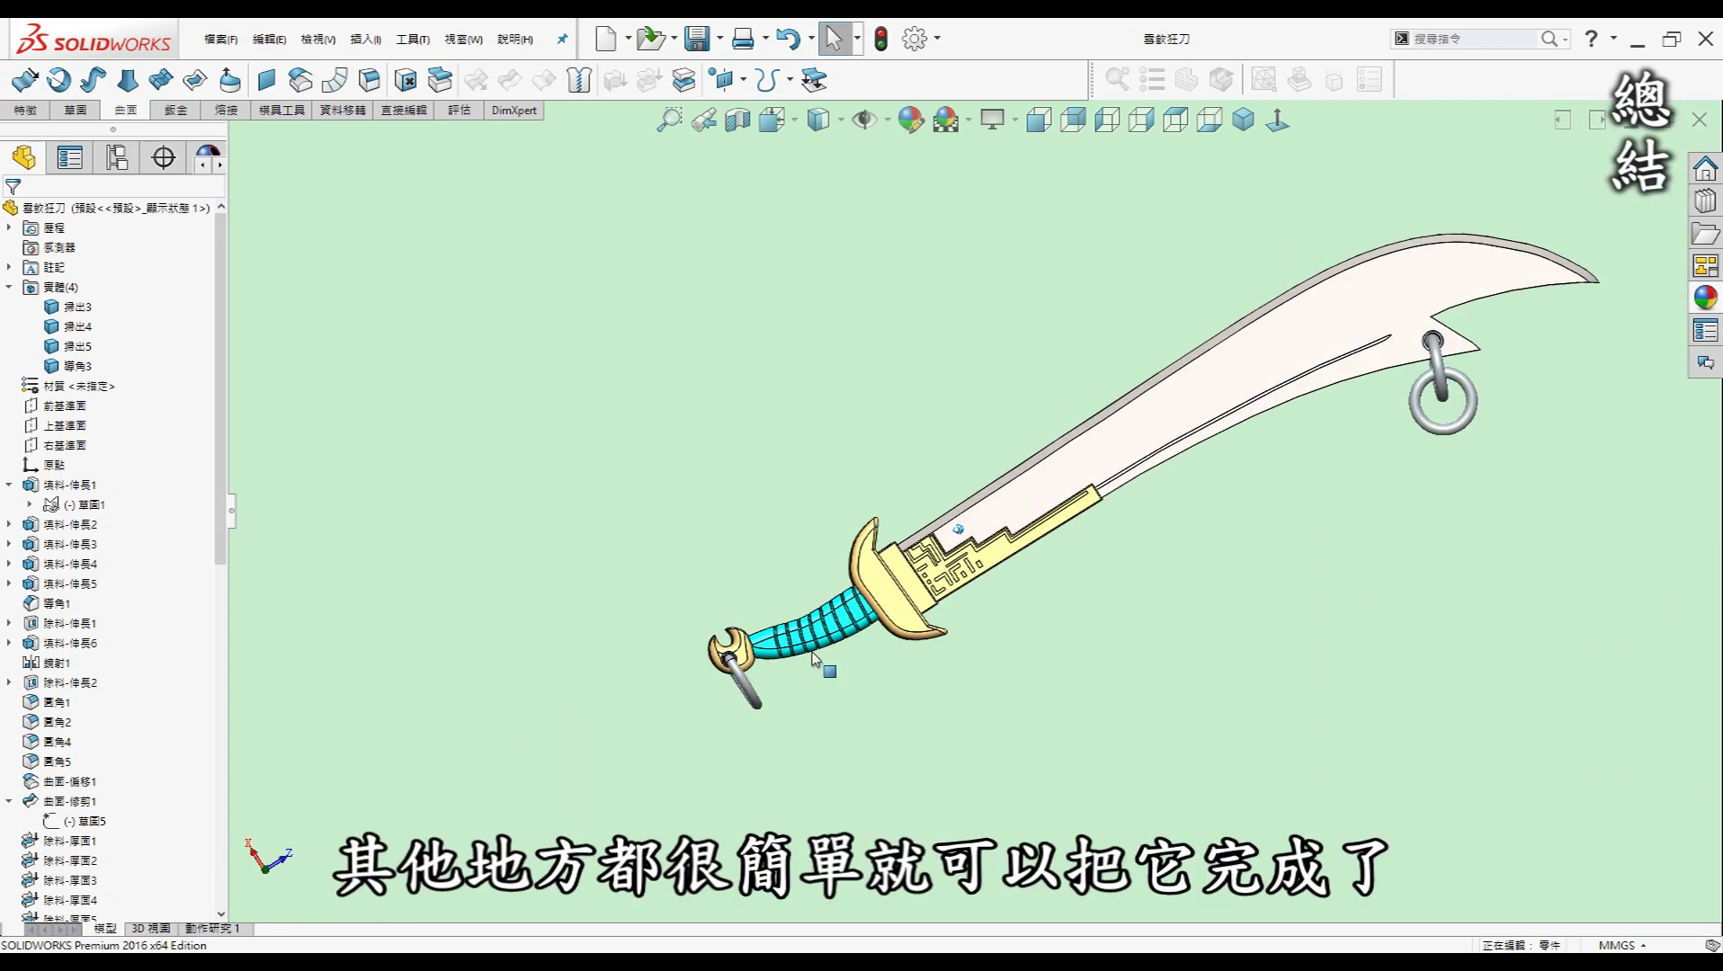
{"action": "scroll", "coordinate": [1184, 439], "scroll_direction": "up", "scroll_amount": 1}
{"action": "middle_click_drag", "start_coordinate": [1186, 439], "coordinate": [1216, 432]}
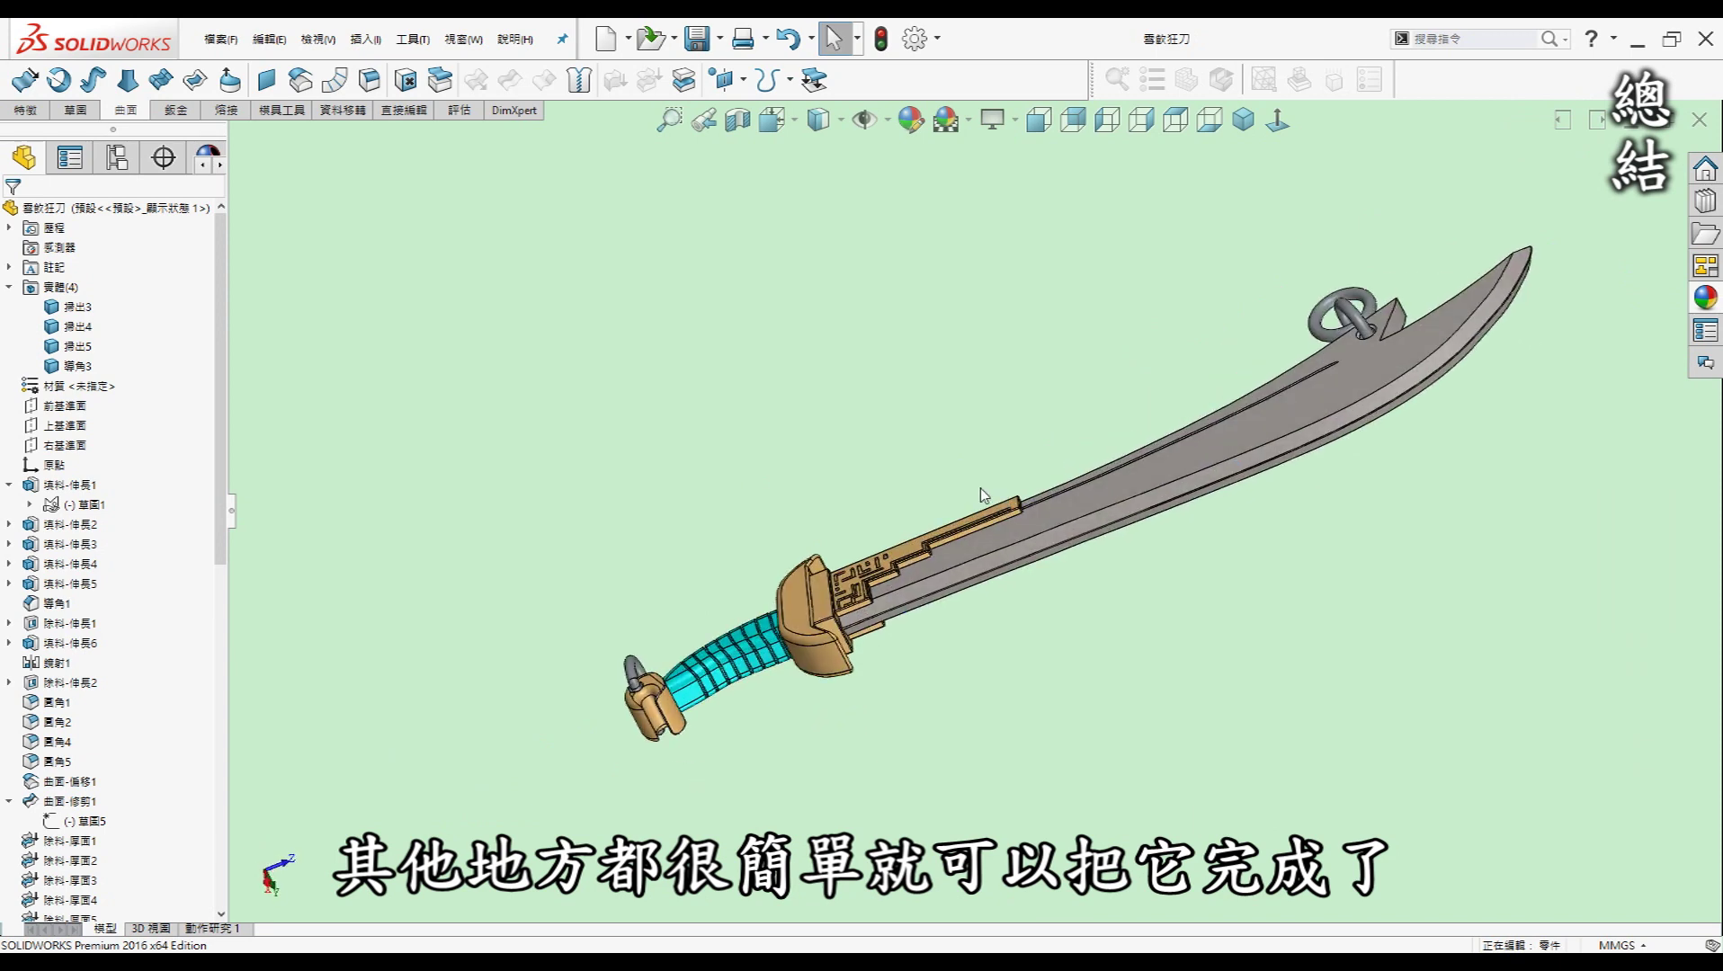
{"action": "middle_click_drag", "start_coordinate": [1046, 508], "coordinate": [1150, 616]}
{"action": "middle_click_drag", "start_coordinate": [1320, 476], "coordinate": [1149, 531]}
{"action": "key", "text": "Down"}
{"action": "key", "text": "Down"}
{"action": "key", "text": "Down"}
{"action": "key", "text": "Down"}
{"action": "key", "text": "Down"}
{"action": "key", "text": "Down"}
{"action": "key", "text": "Down"}
{"action": "key", "text": "Down"}
{"action": "key", "text": "Down"}
{"action": "key", "text": "Down"}
{"action": "key", "text": "Down"}
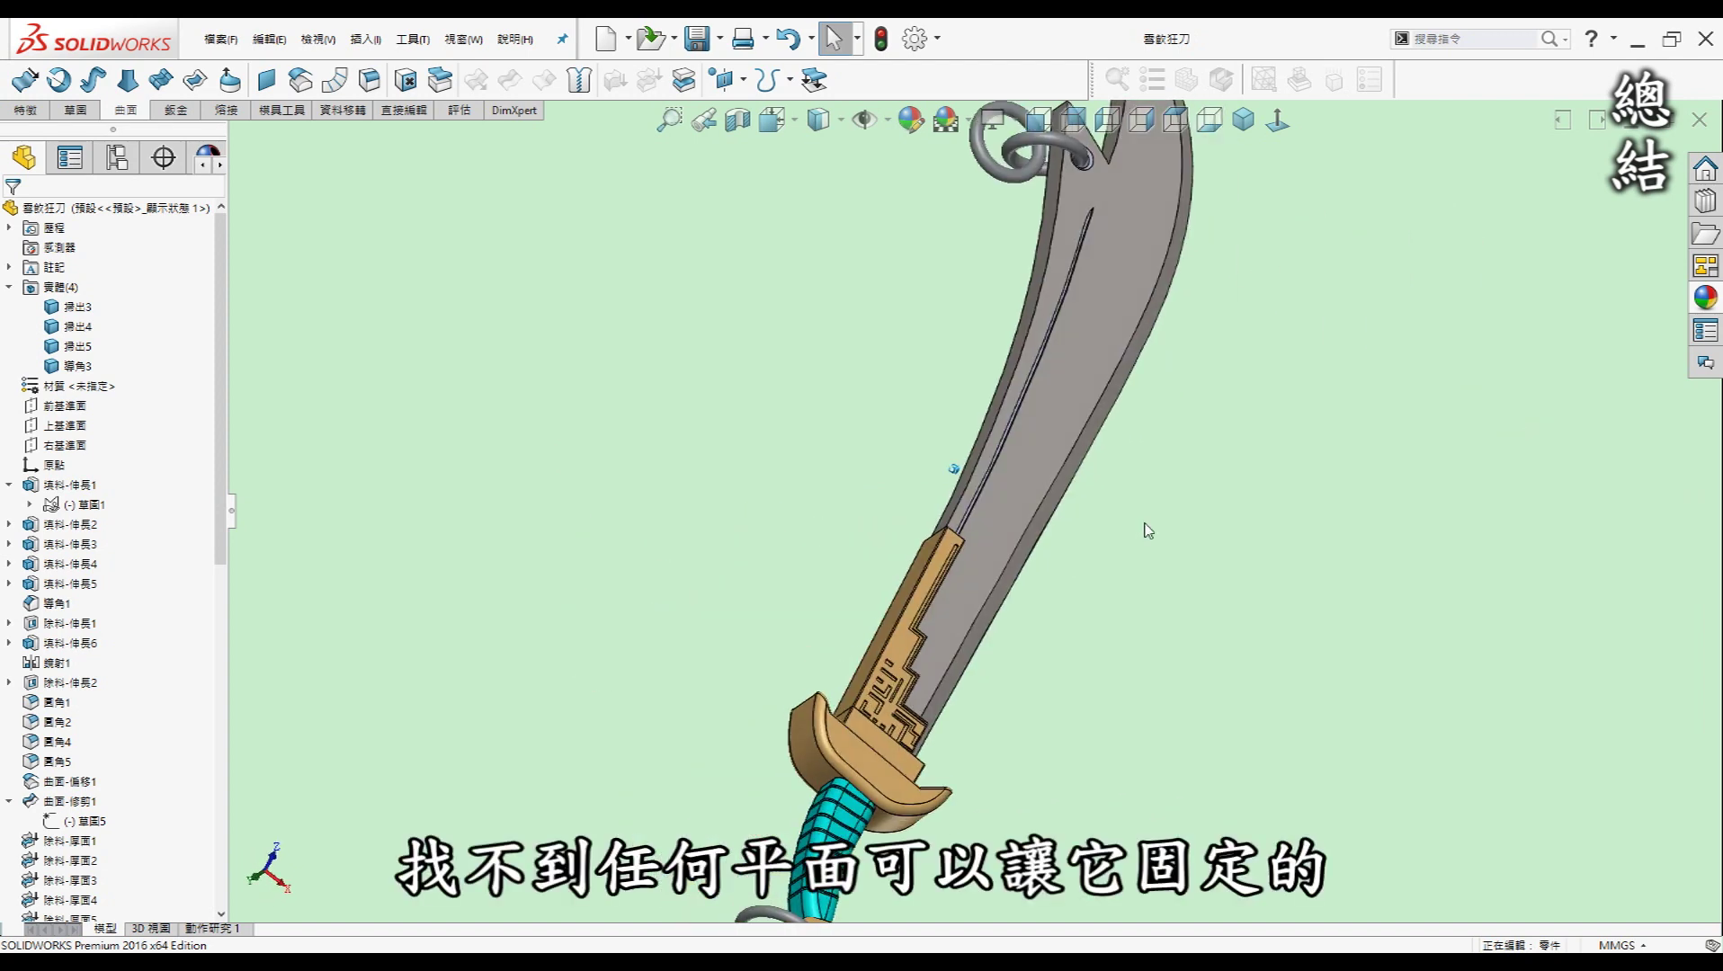
{"action": "key", "text": "Down"}
{"action": "key", "text": "Down"}
{"action": "key", "text": "Down"}
{"action": "key", "text": "Down"}
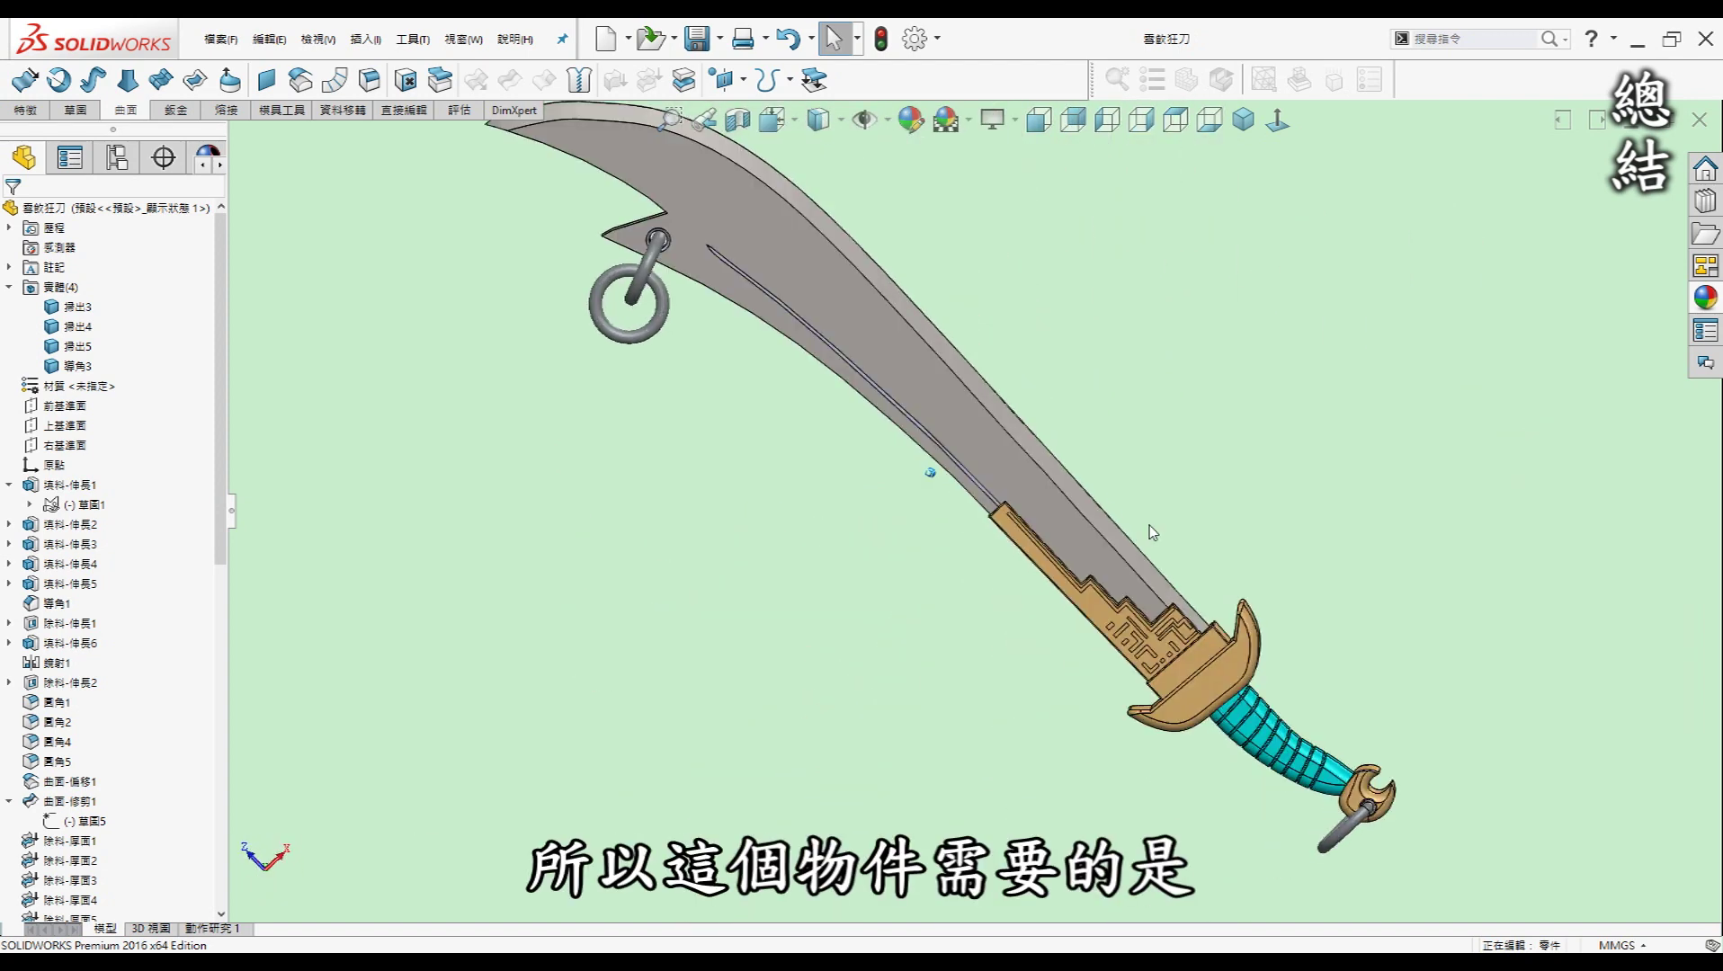
{"action": "key", "text": "Down"}
{"action": "key", "text": "Down"}
{"action": "middle_click_drag", "start_coordinate": [997, 604], "coordinate": [953, 661]}
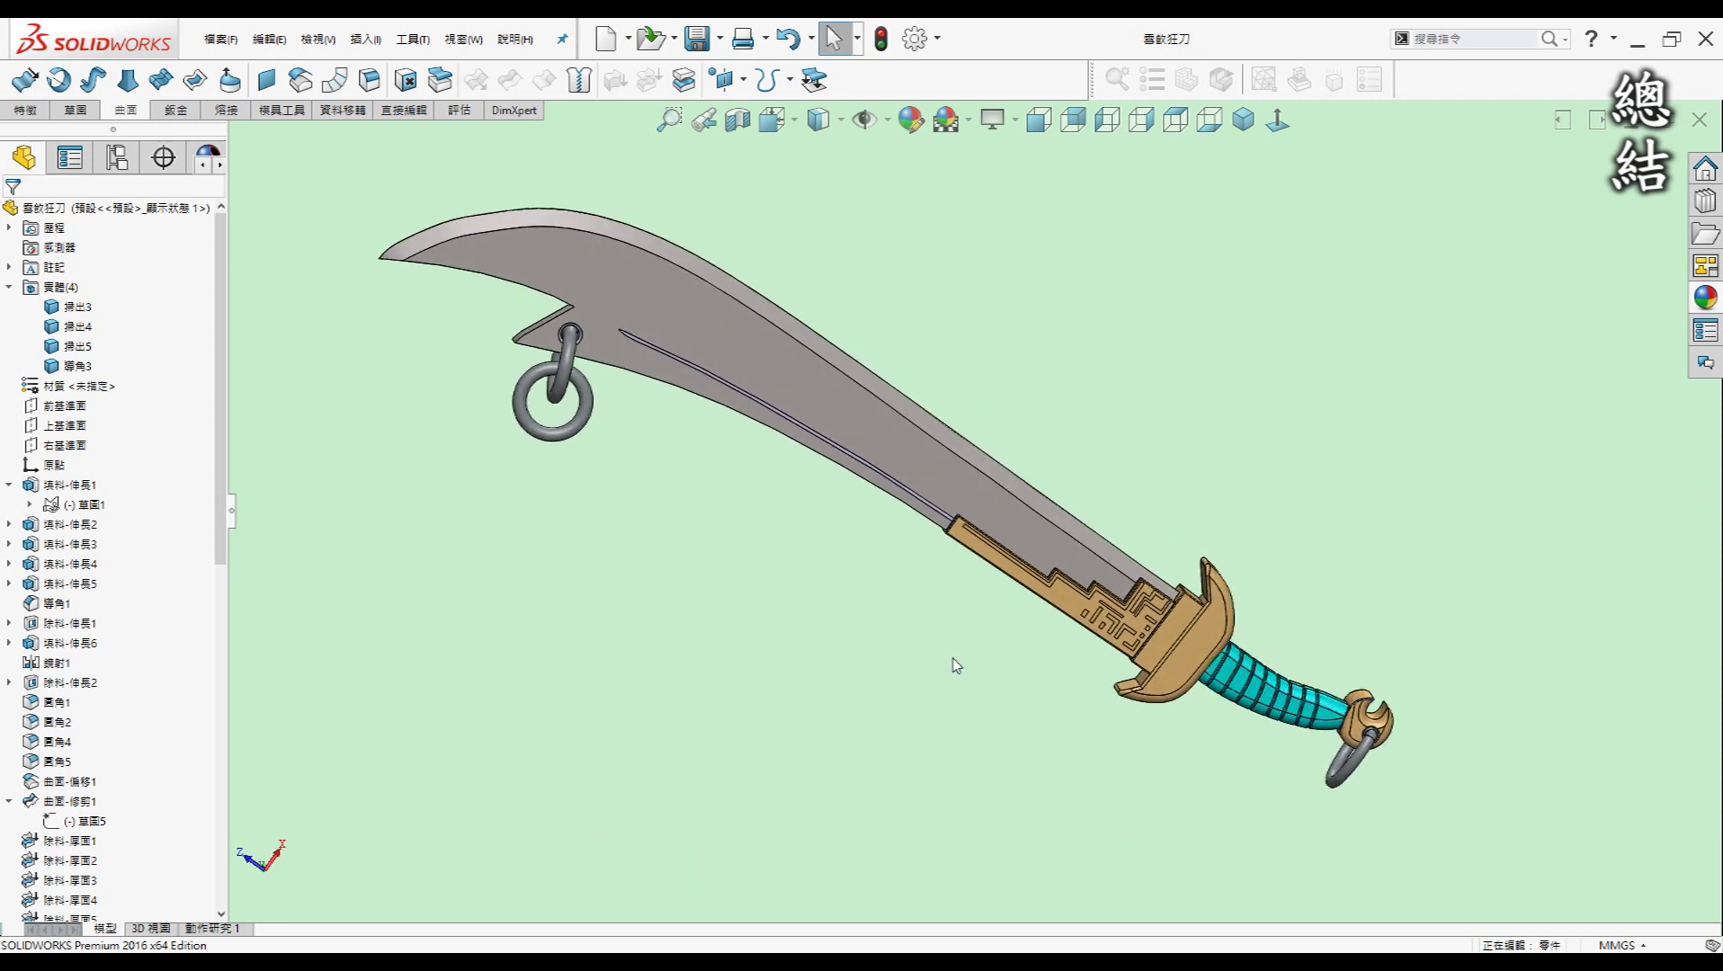
{"action": "key", "text": "Left"}
{"action": "key", "text": "Left"}
{"action": "key", "text": "Left"}
{"action": "key", "text": "Left"}
{"action": "key", "text": "Left"}
{"action": "key", "text": "Left"}
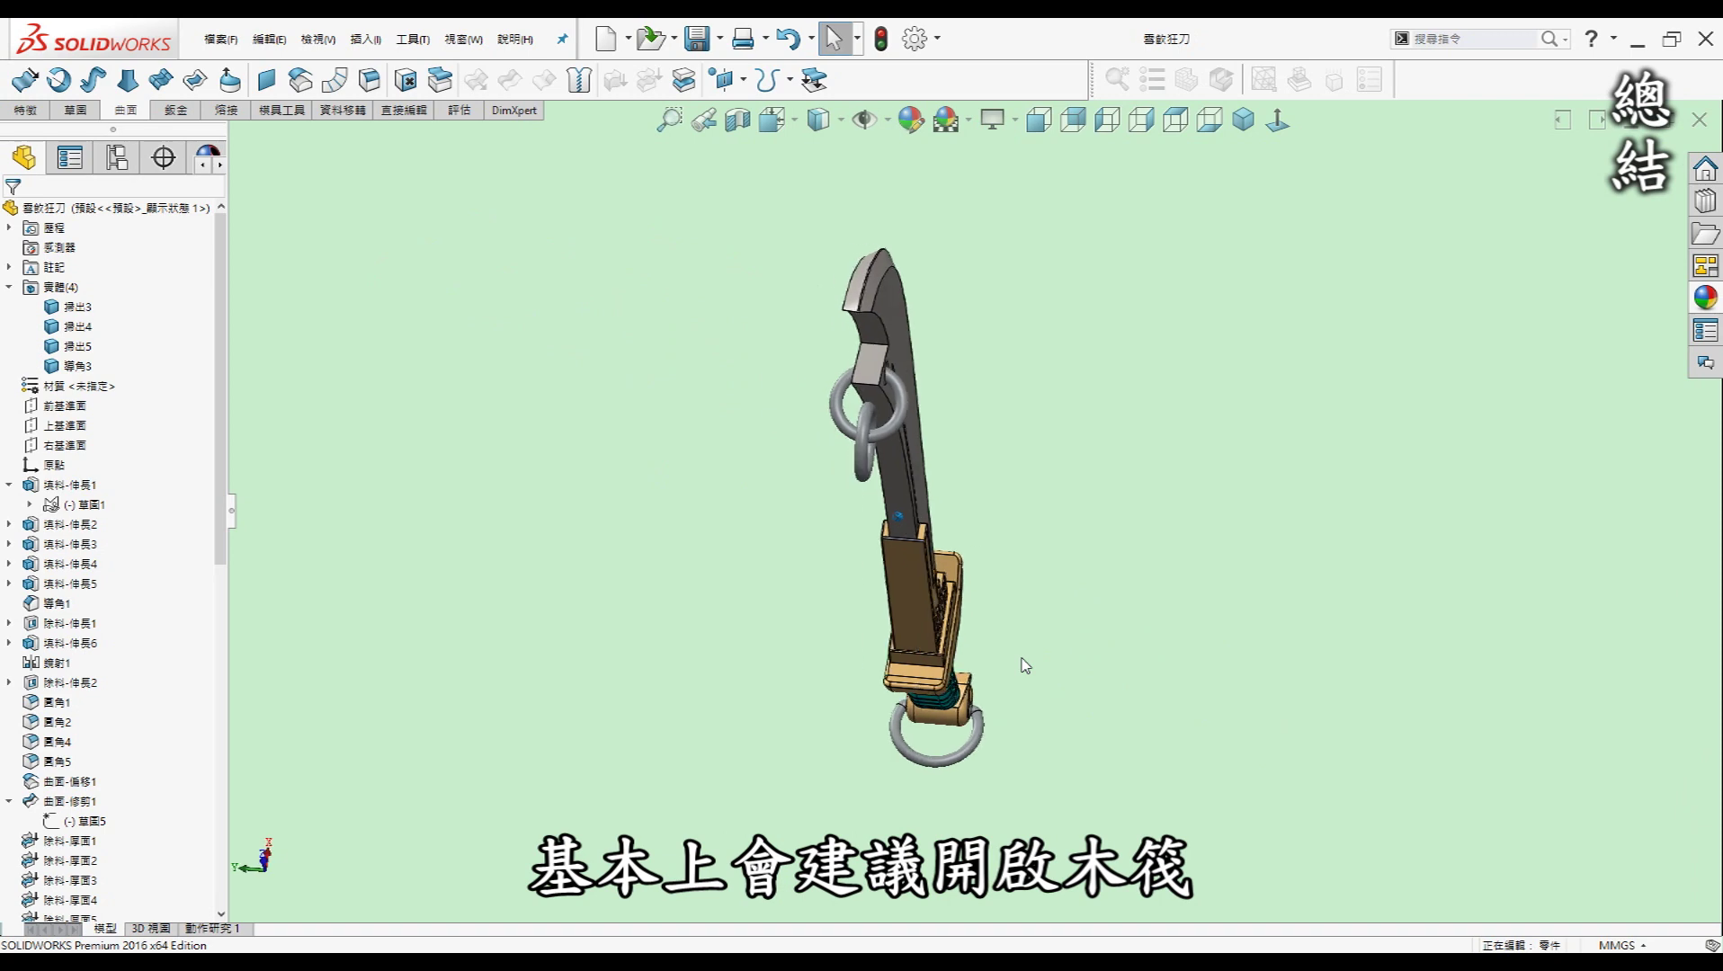
{"action": "key", "text": "Left"}
{"action": "key", "text": "Left"}
{"action": "key", "text": "Left"}
{"action": "key", "text": "Left"}
{"action": "key", "text": "Left"}
{"action": "key", "text": "Left"}
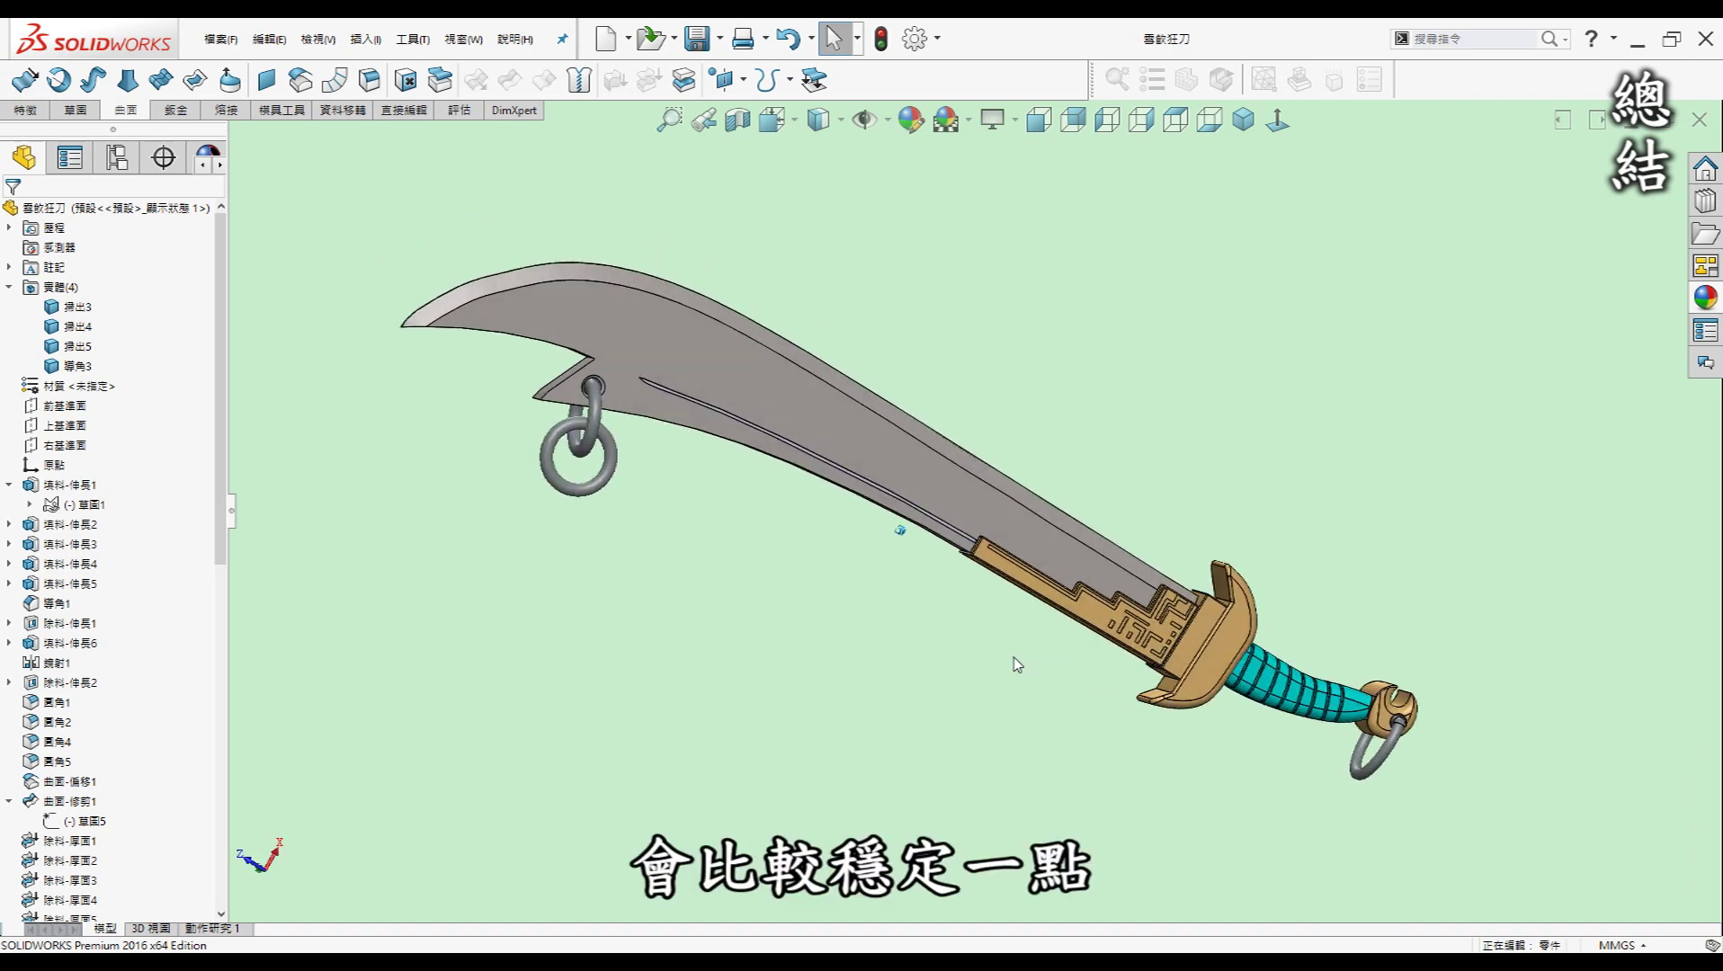
{"action": "key", "text": "Left"}
{"action": "key", "text": "Left"}
{"action": "scroll", "coordinate": [1023, 673], "scroll_direction": "down", "scroll_amount": 3}
{"action": "scroll", "coordinate": [1021, 669], "scroll_direction": "up", "scroll_amount": 2}
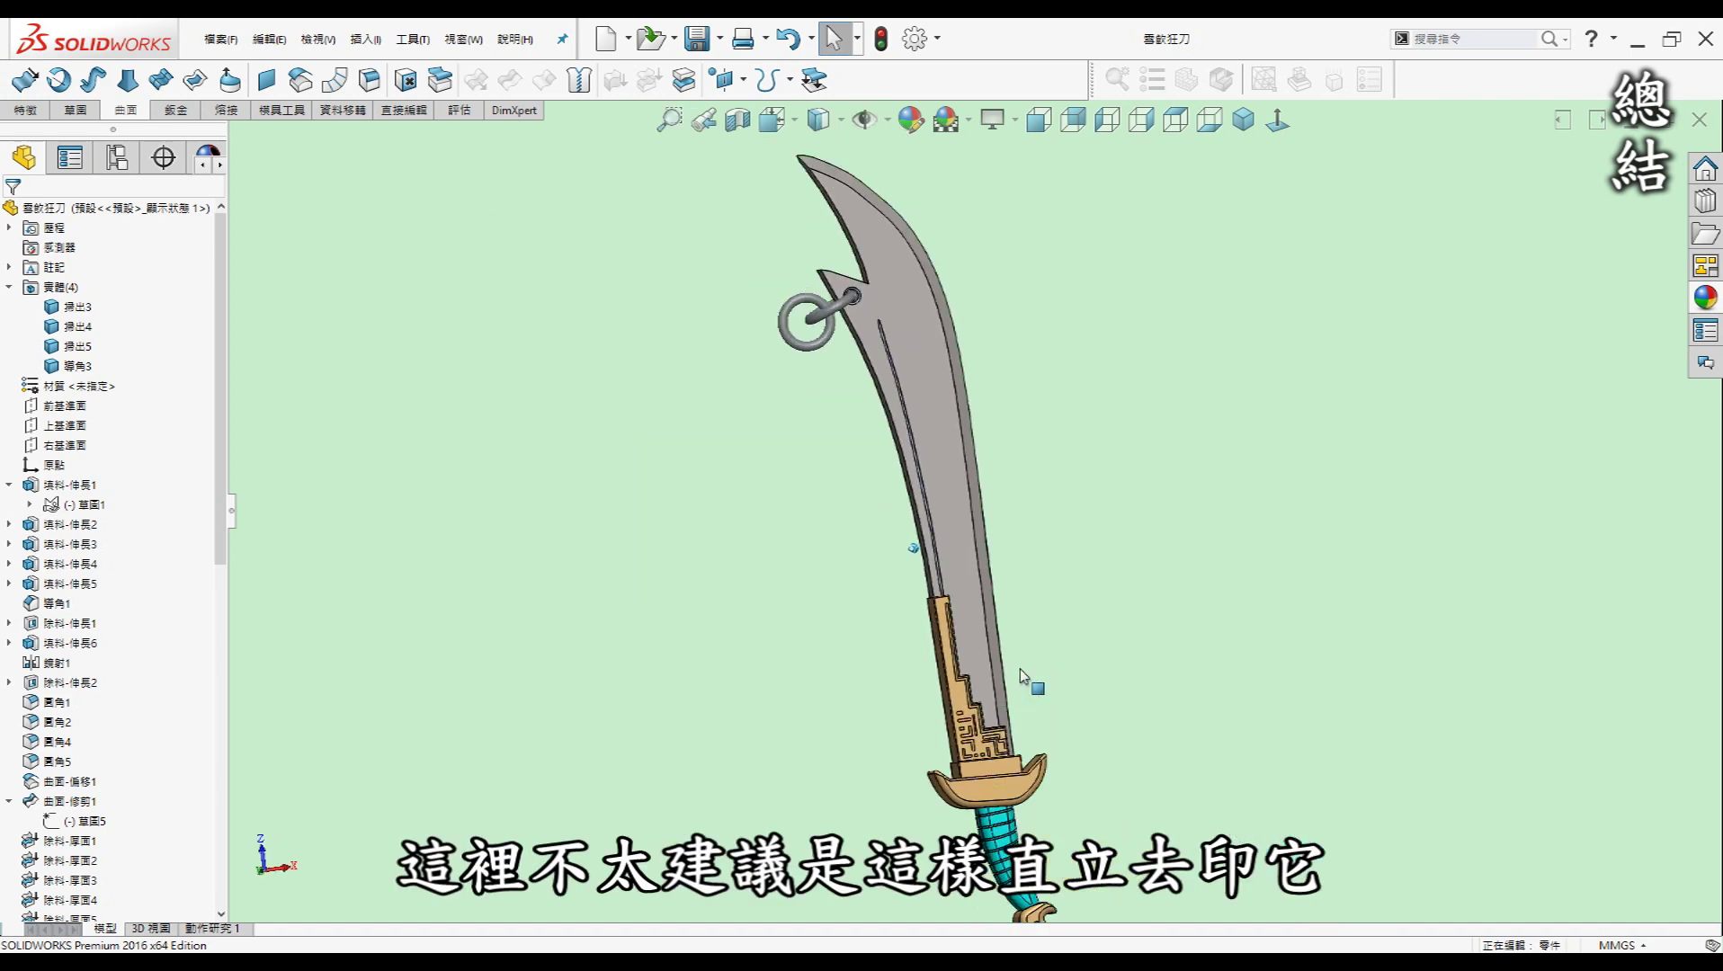
{"action": "scroll", "coordinate": [1021, 669], "scroll_direction": "up", "scroll_amount": 1}
{"action": "key", "text": "Left"}
{"action": "key", "text": "Left"}
{"action": "scroll", "coordinate": [1023, 674], "scroll_direction": "down", "scroll_amount": 1}
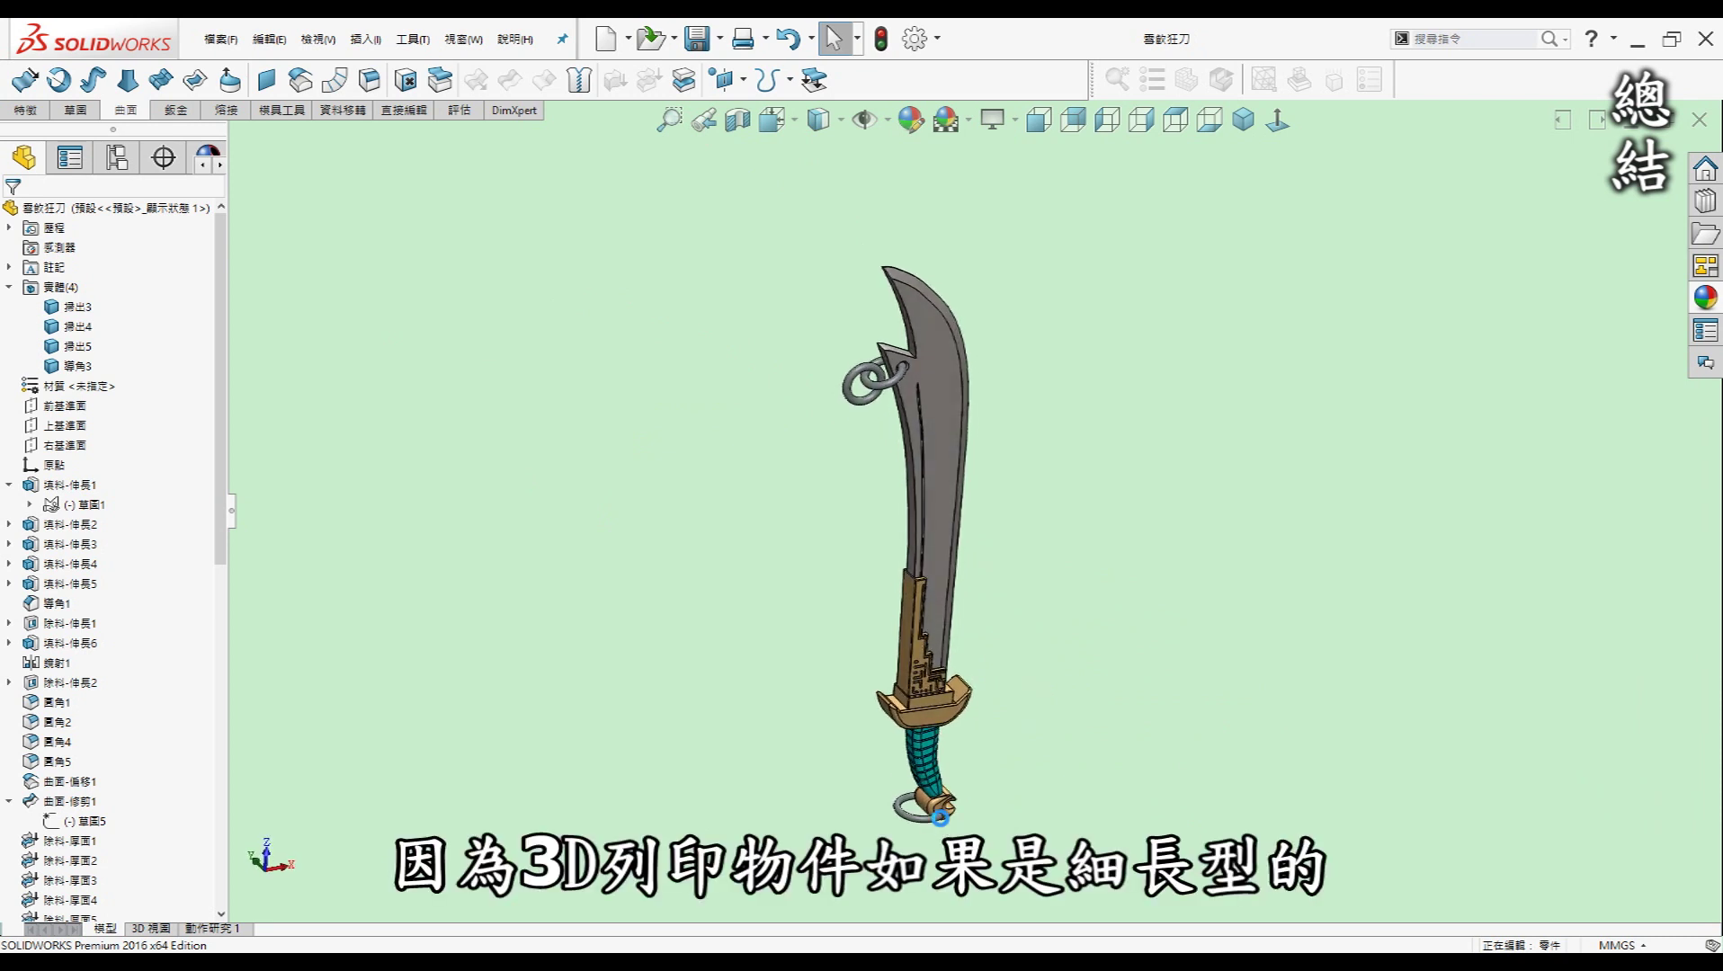
{"action": "key", "text": "Left"}
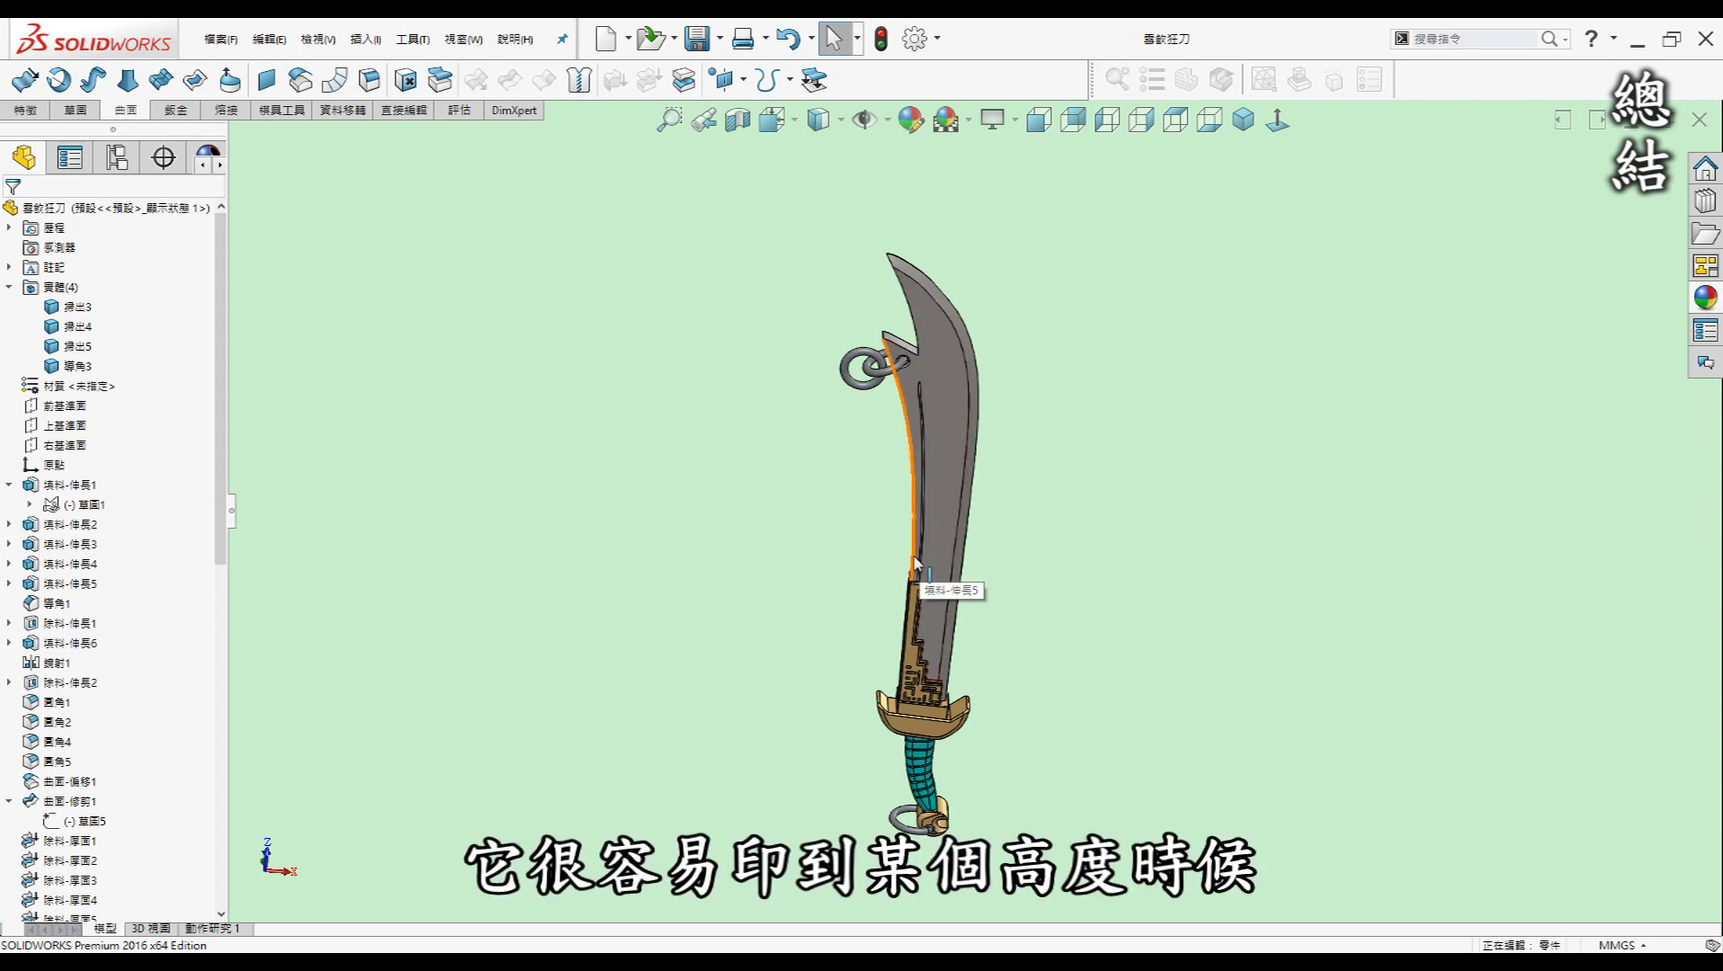
{"action": "middle_click_drag", "start_coordinate": [866, 563], "coordinate": [905, 548]}
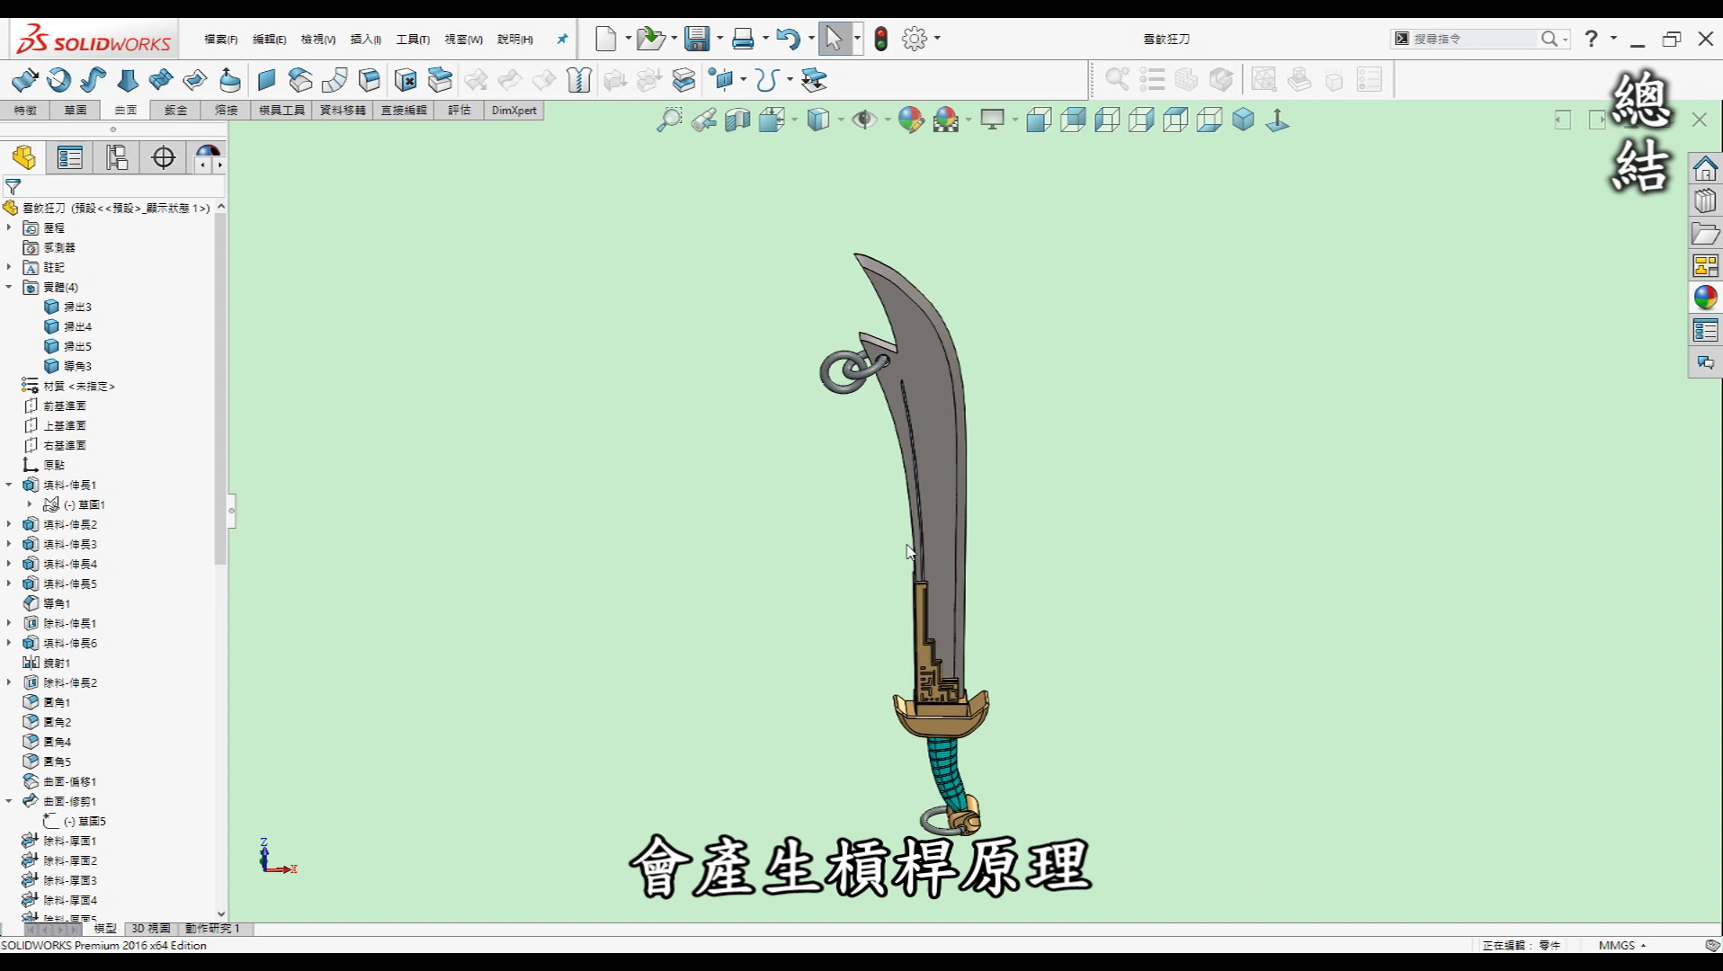
{"action": "middle_click_drag", "start_coordinate": [893, 535], "coordinate": [824, 596]}
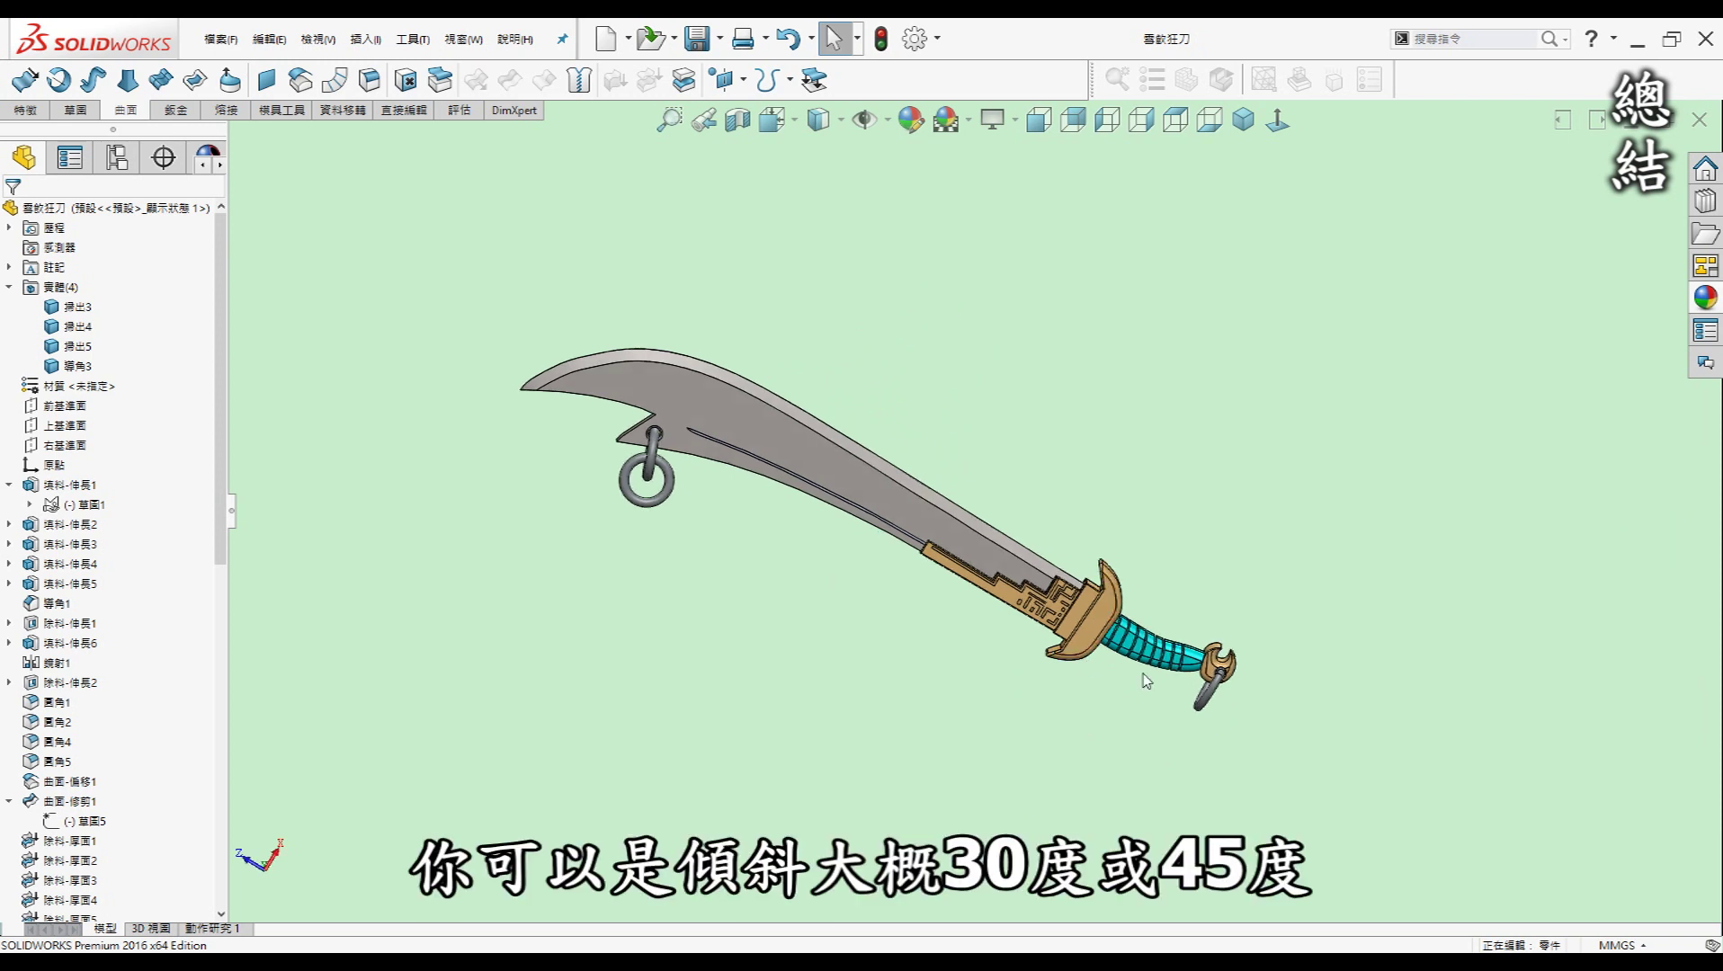
{"action": "middle_click_drag", "start_coordinate": [1099, 670], "coordinate": [1002, 626]}
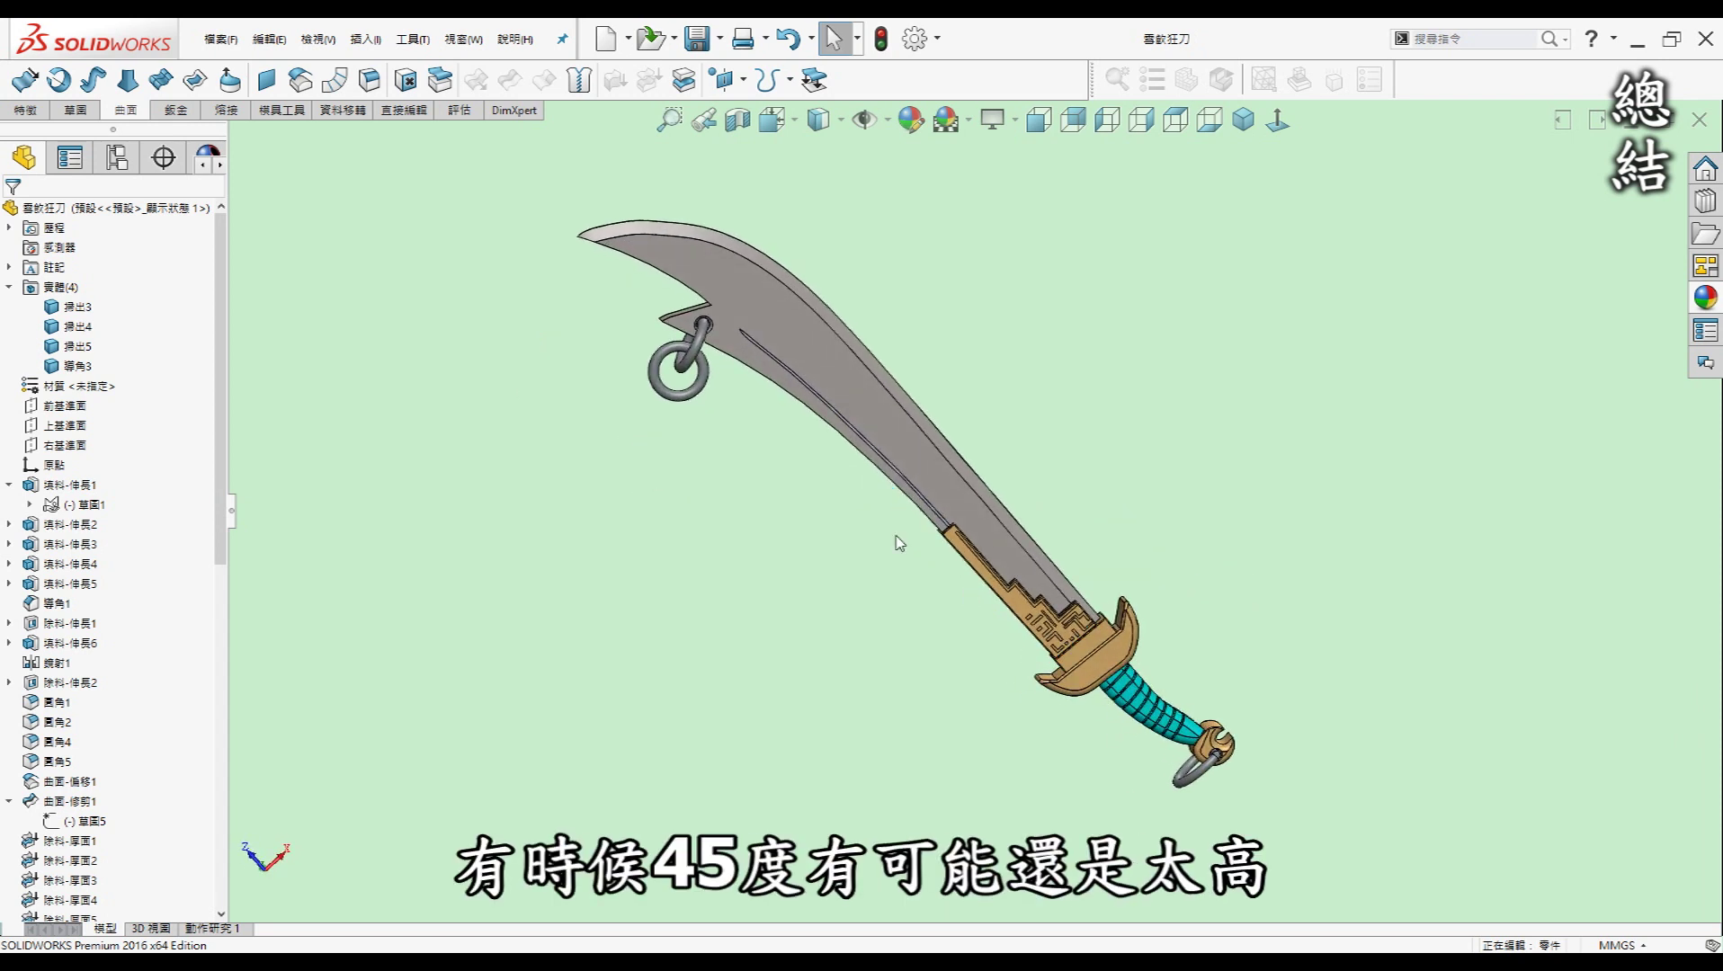
{"action": "middle_click_drag", "start_coordinate": [895, 555], "coordinate": [886, 597]}
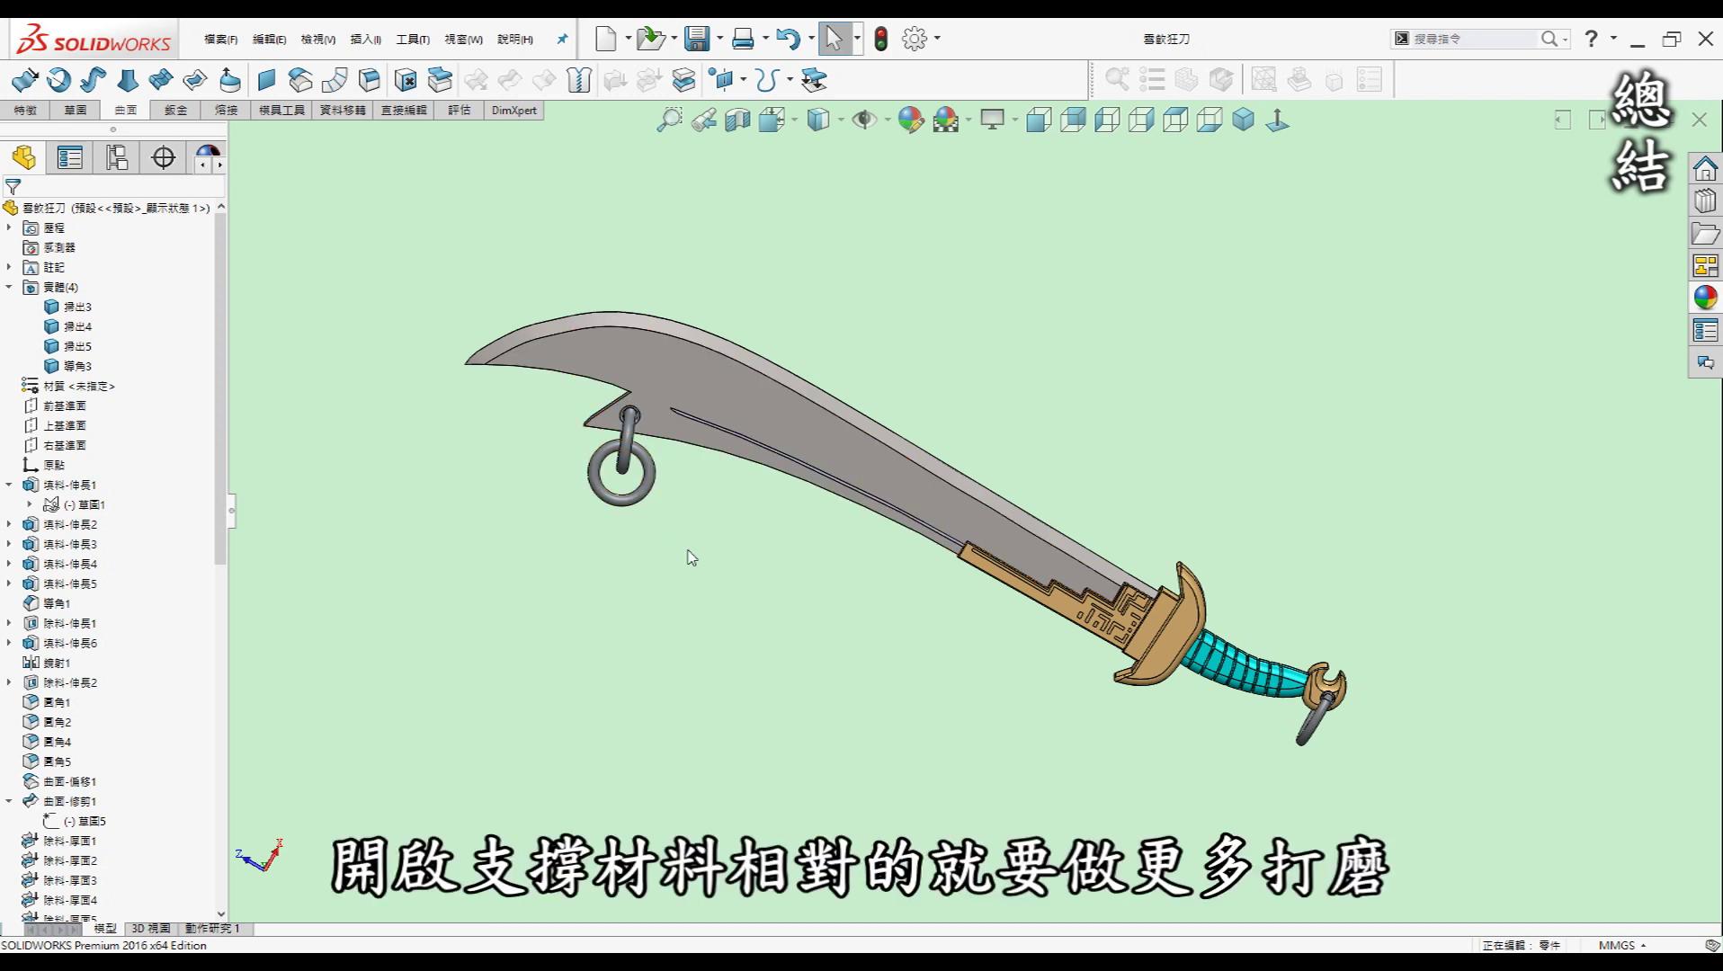
{"action": "mouse_move", "coordinate": [845, 595]}
{"action": "middle_mouse_down"}
{"action": "mouse_move", "coordinate": [705, 464]}
{"action": "mouse_move", "coordinate": [779, 518]}
{"action": "middle_mouse_up"}
{"action": "scroll", "coordinate": [705, 463], "scroll_direction": "down", "scroll_amount": 5}
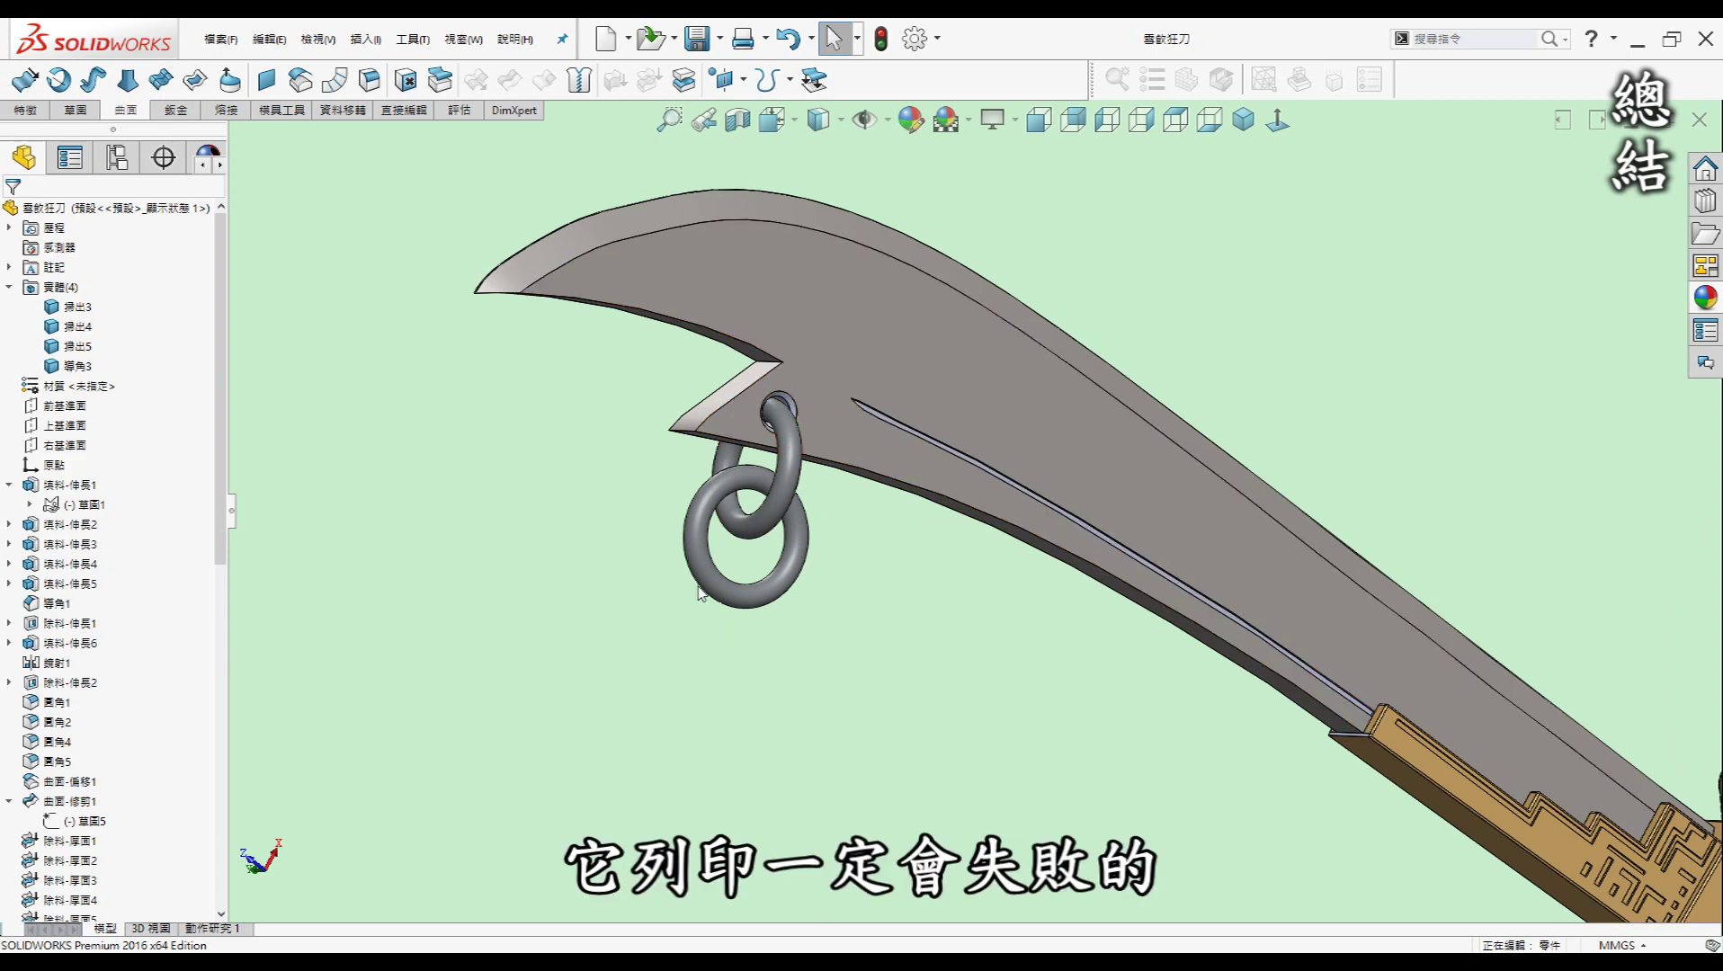
{"action": "scroll", "coordinate": [828, 562], "scroll_direction": "up", "scroll_amount": 5}
{"action": "mouse_move", "coordinate": [836, 545]}
{"action": "middle_mouse_down"}
{"action": "mouse_move", "coordinate": [886, 548]}
{"action": "mouse_move", "coordinate": [1153, 698]}
{"action": "middle_mouse_up"}
{"action": "mouse_move", "coordinate": [1017, 663]}
{"action": "middle_mouse_down"}
{"action": "mouse_move", "coordinate": [853, 616]}
{"action": "mouse_move", "coordinate": [835, 633]}
{"action": "middle_mouse_up"}
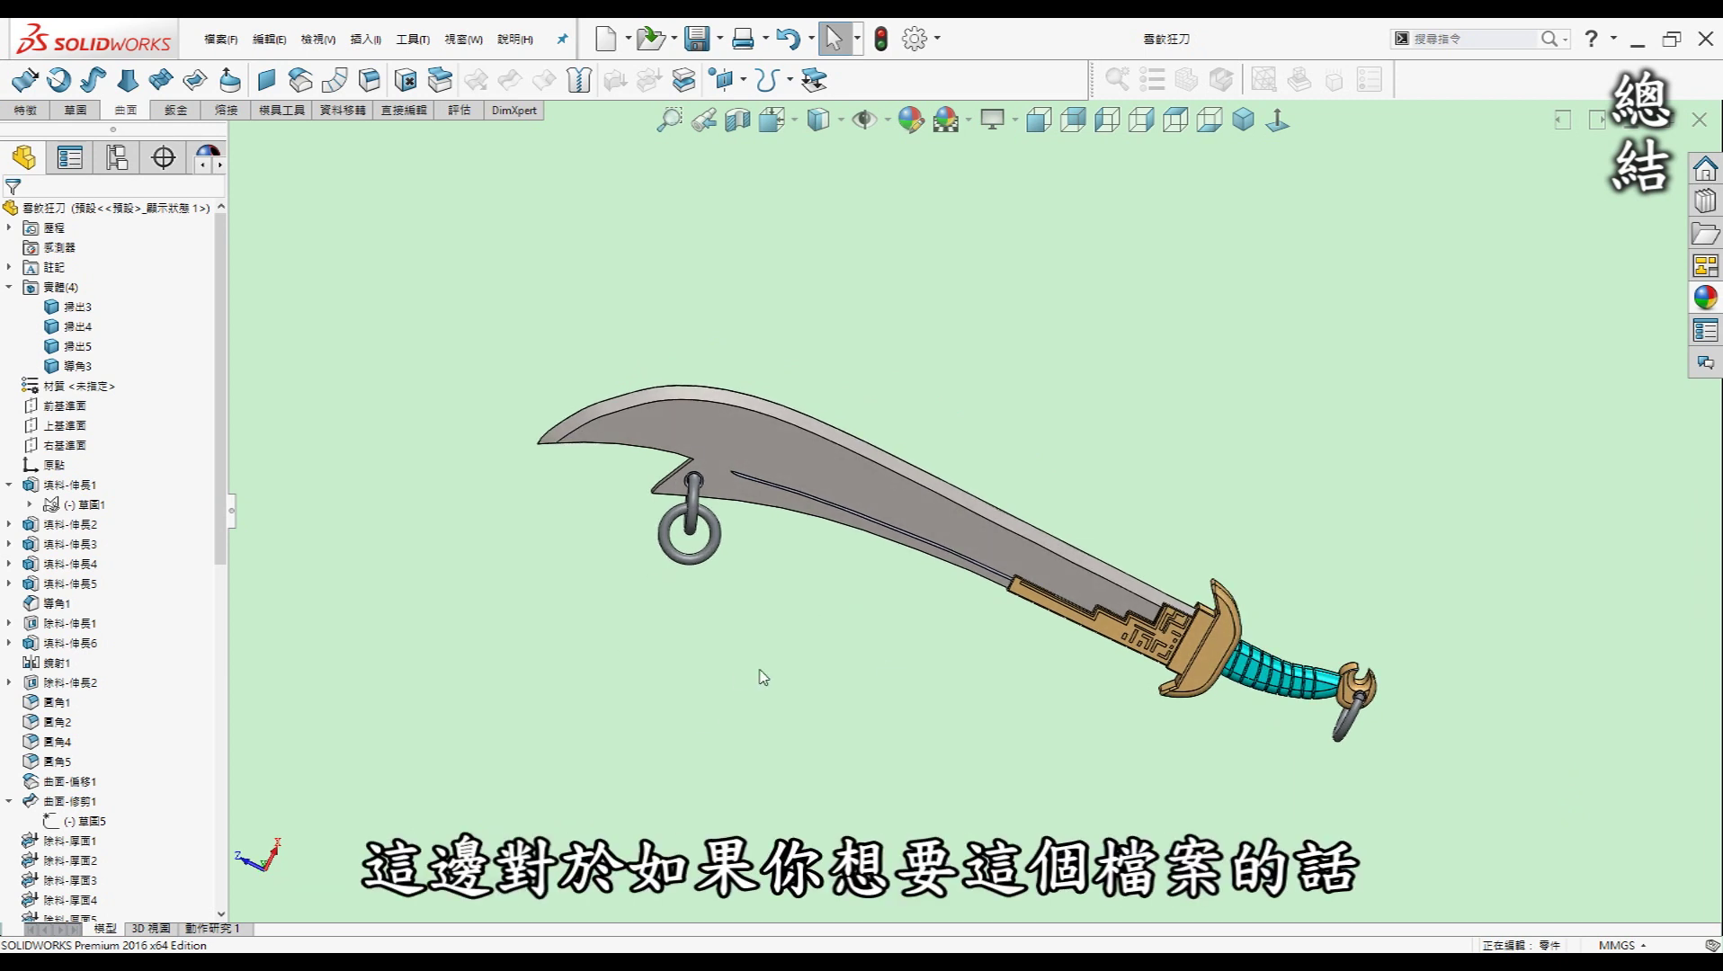
{"action": "middle_click_drag", "start_coordinate": [763, 691], "coordinate": [1365, 779]}
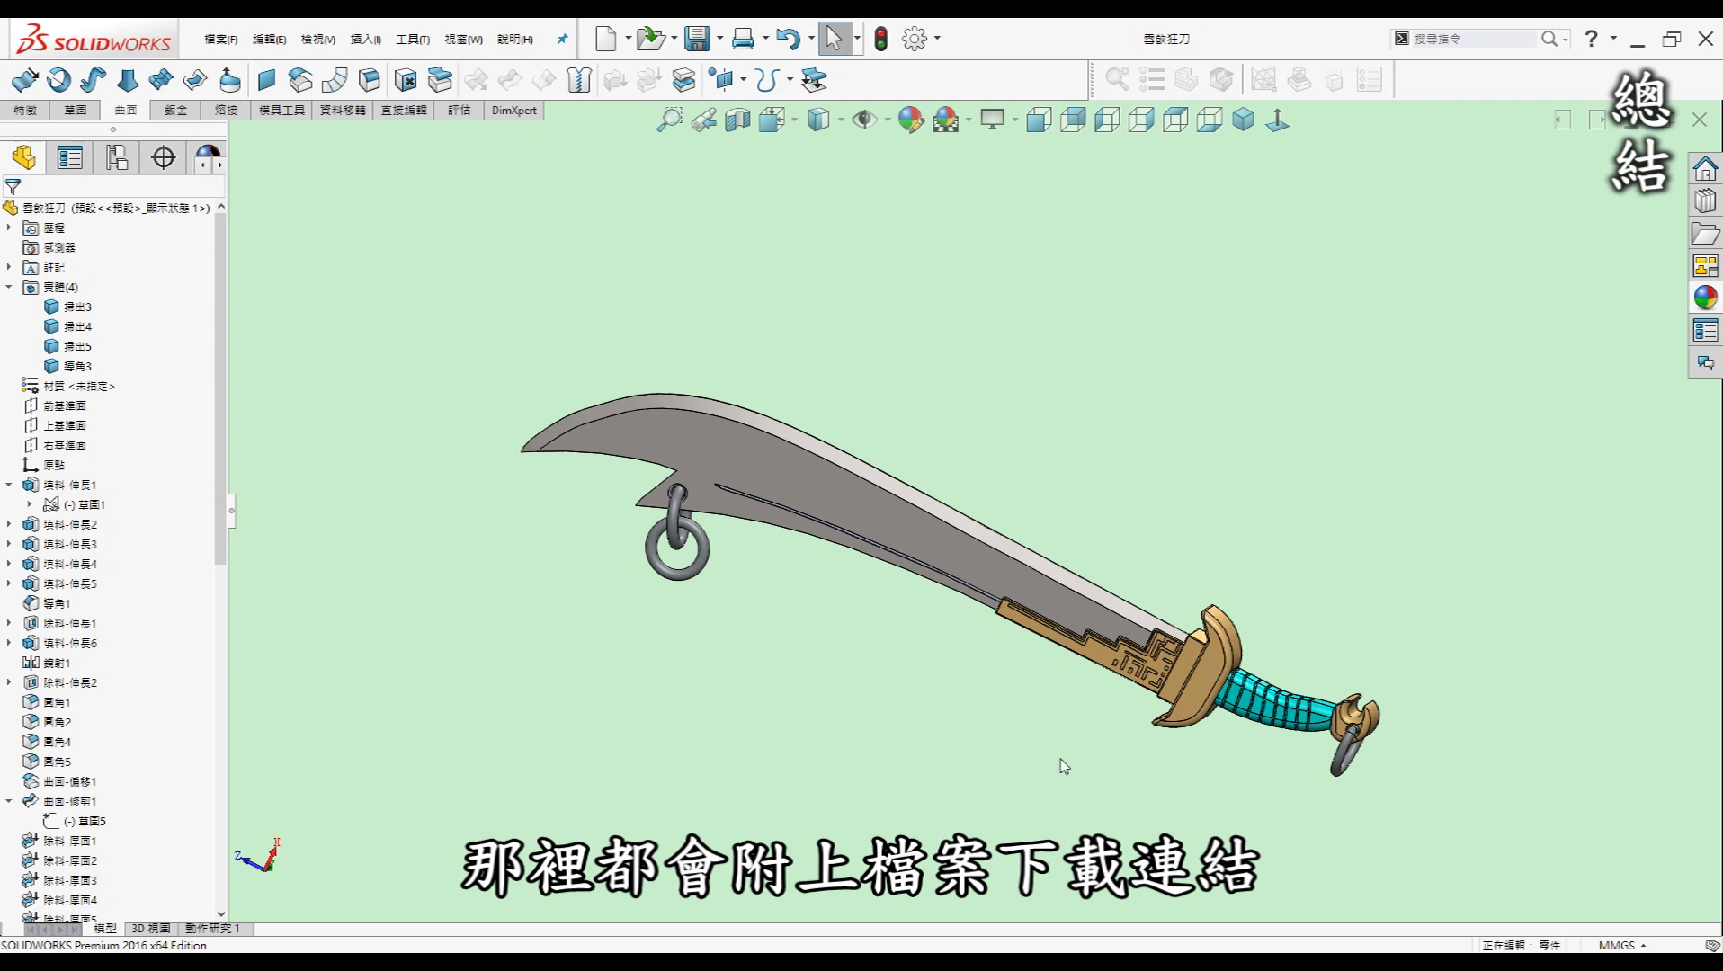
{"action": "key", "text": "Left"}
{"action": "key", "text": "Left"}
{"action": "key", "text": "Left"}
{"action": "key", "text": "Left"}
{"action": "key", "text": "Left"}
{"action": "key", "text": "Left"}
{"action": "key", "text": "Left"}
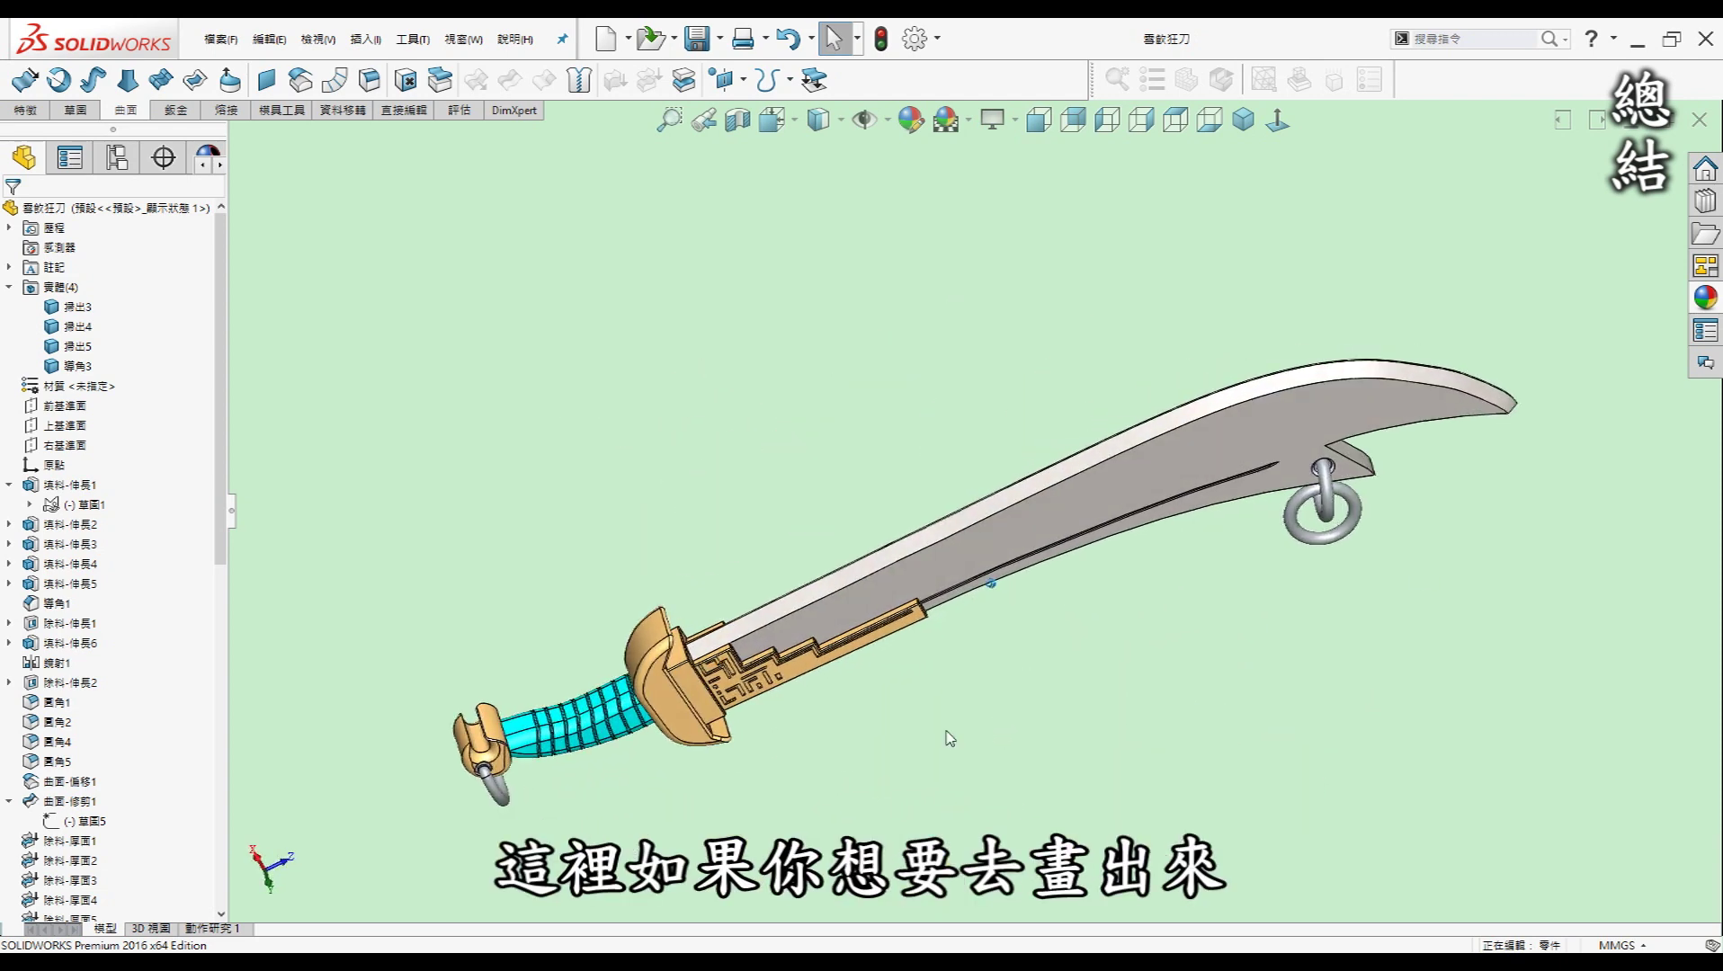
{"action": "key", "text": "Left"}
{"action": "key", "text": "Left"}
{"action": "key", "text": "Left"}
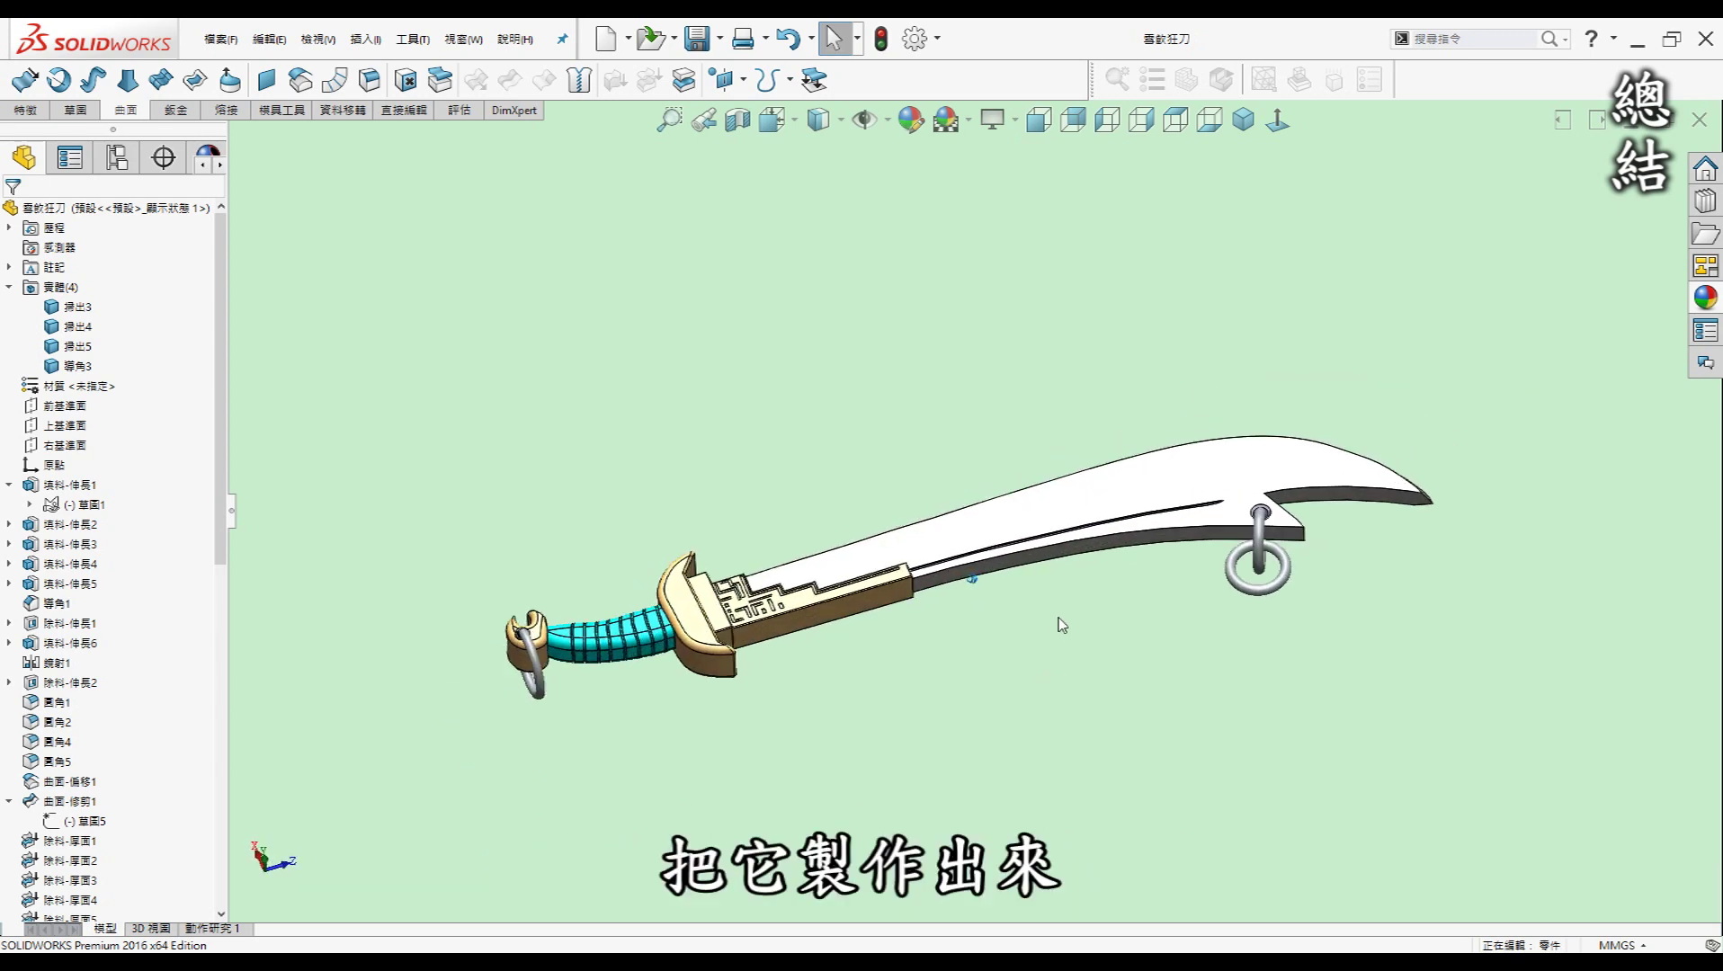
{"action": "key", "text": "Left"}
{"action": "key", "text": "Left"}
{"action": "key", "text": "Left"}
{"action": "key", "text": "Left"}
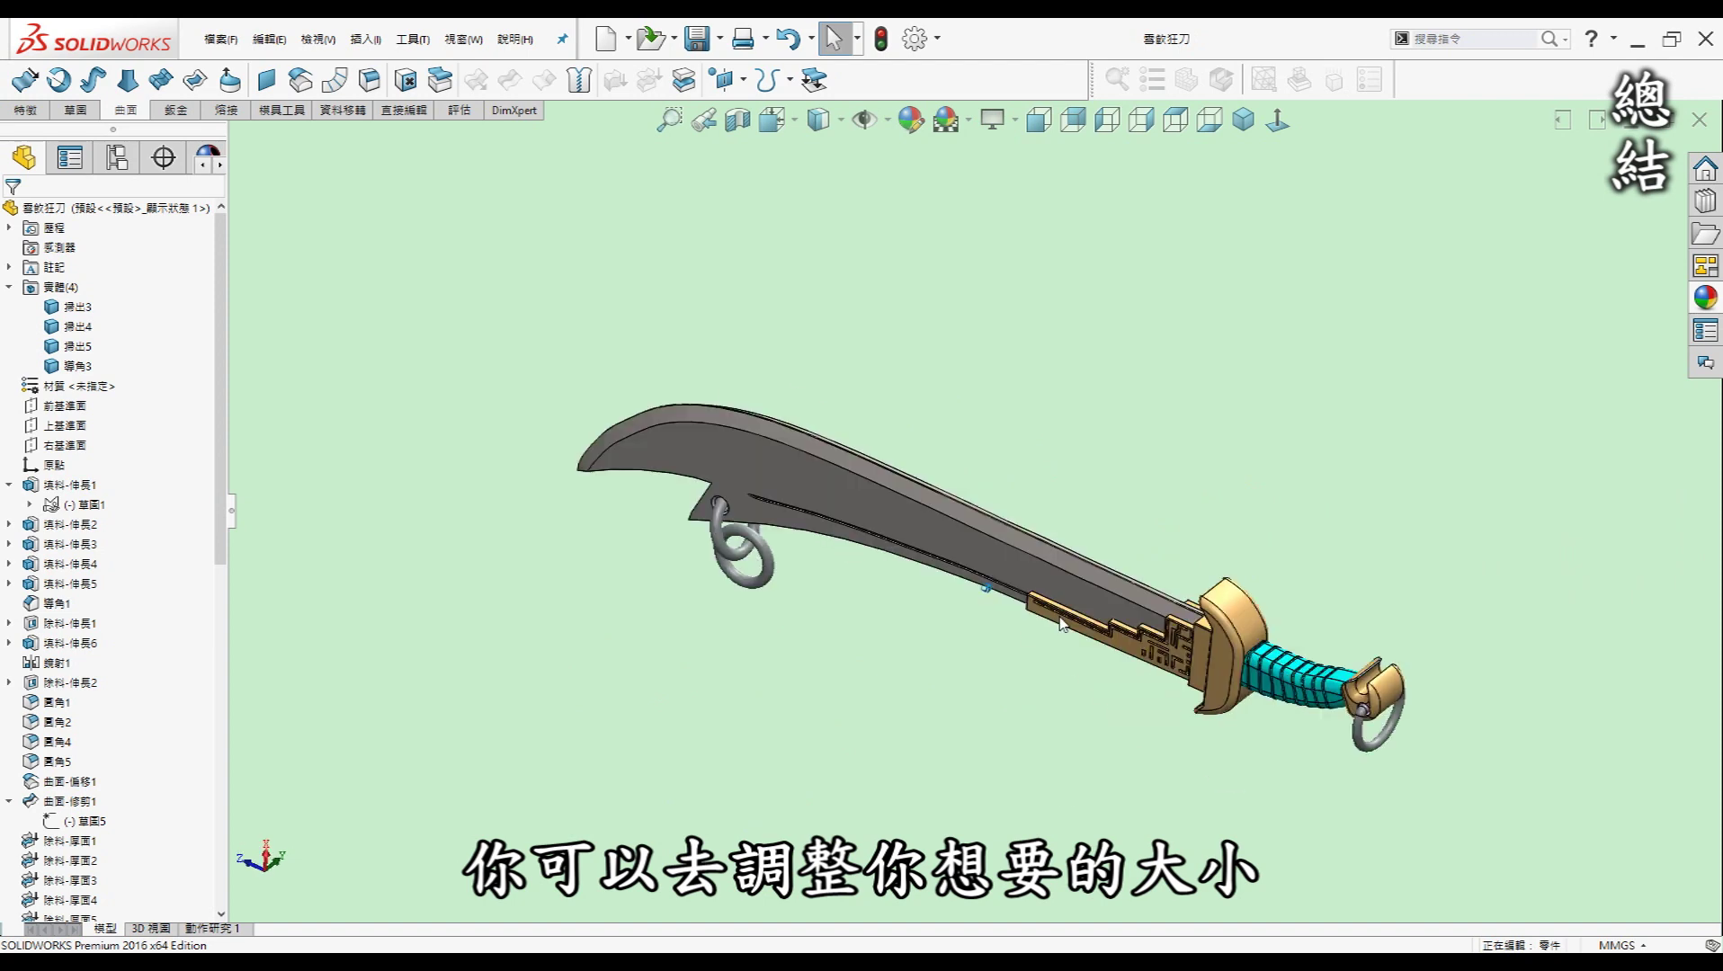
{"action": "key", "text": "Left"}
{"action": "key", "text": "Left"}
{"action": "key", "text": "Left"}
{"action": "key", "text": "Left"}
{"action": "key", "text": "Left"}
{"action": "key", "text": "Left"}
{"action": "key", "text": "Left"}
{"action": "key", "text": "Left"}
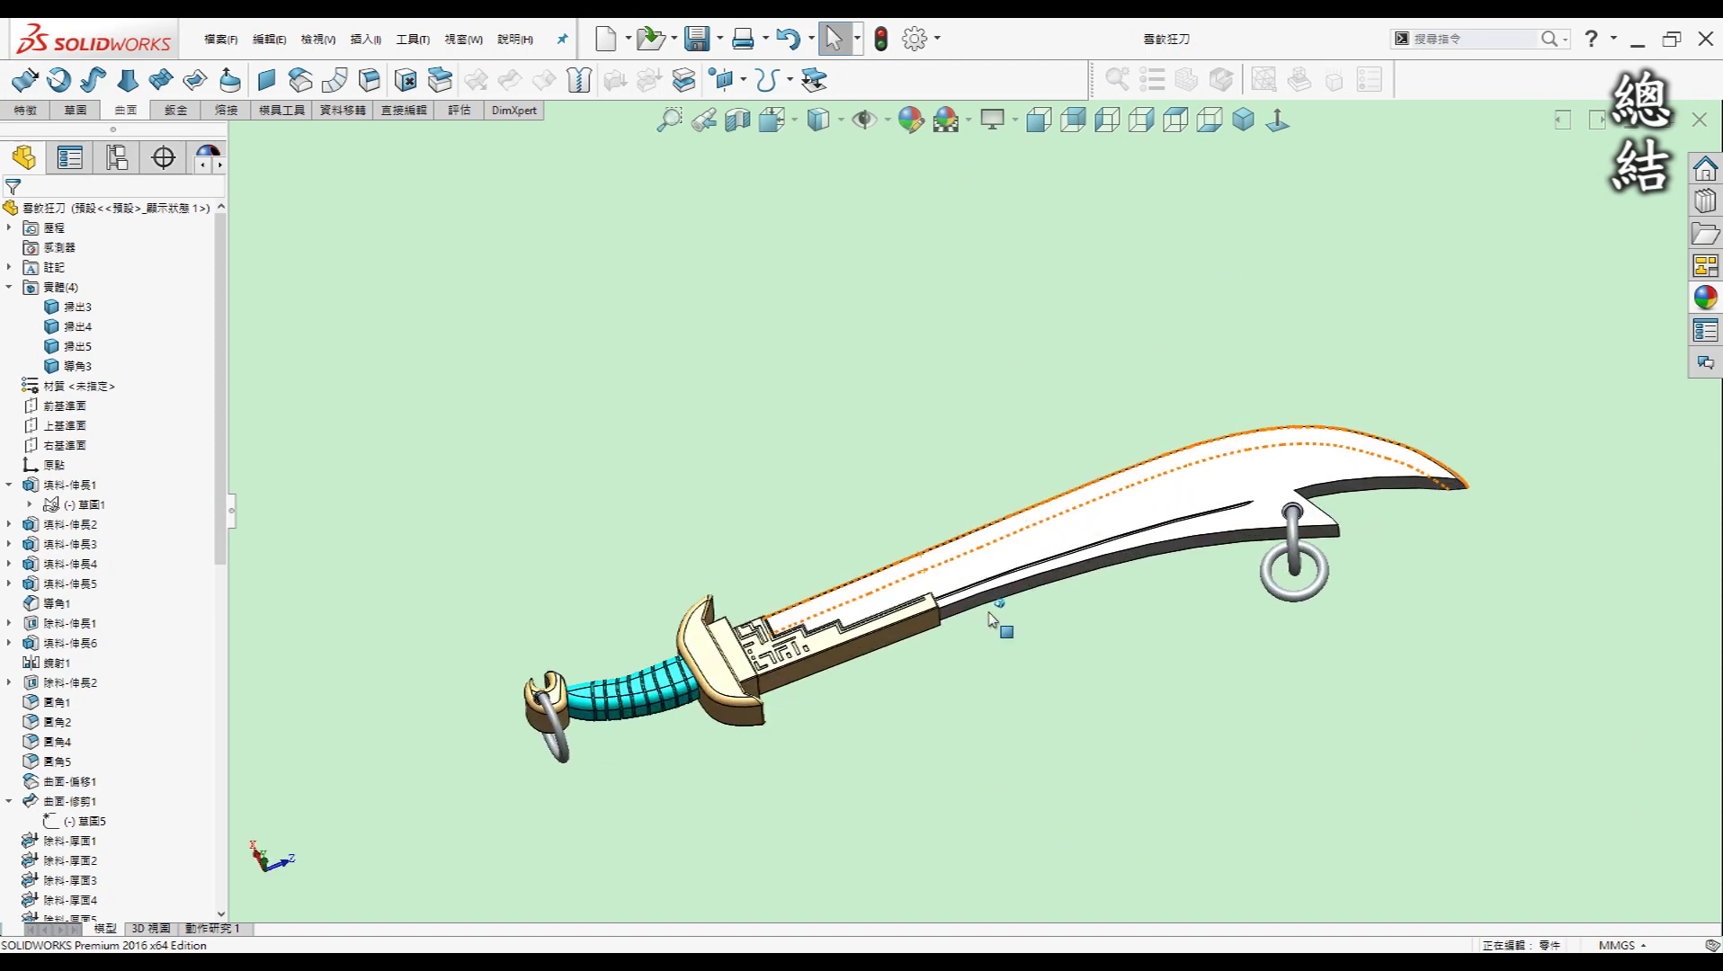
{"action": "key", "text": "Left"}
{"action": "key", "text": "Left"}
{"action": "key", "text": "Left"}
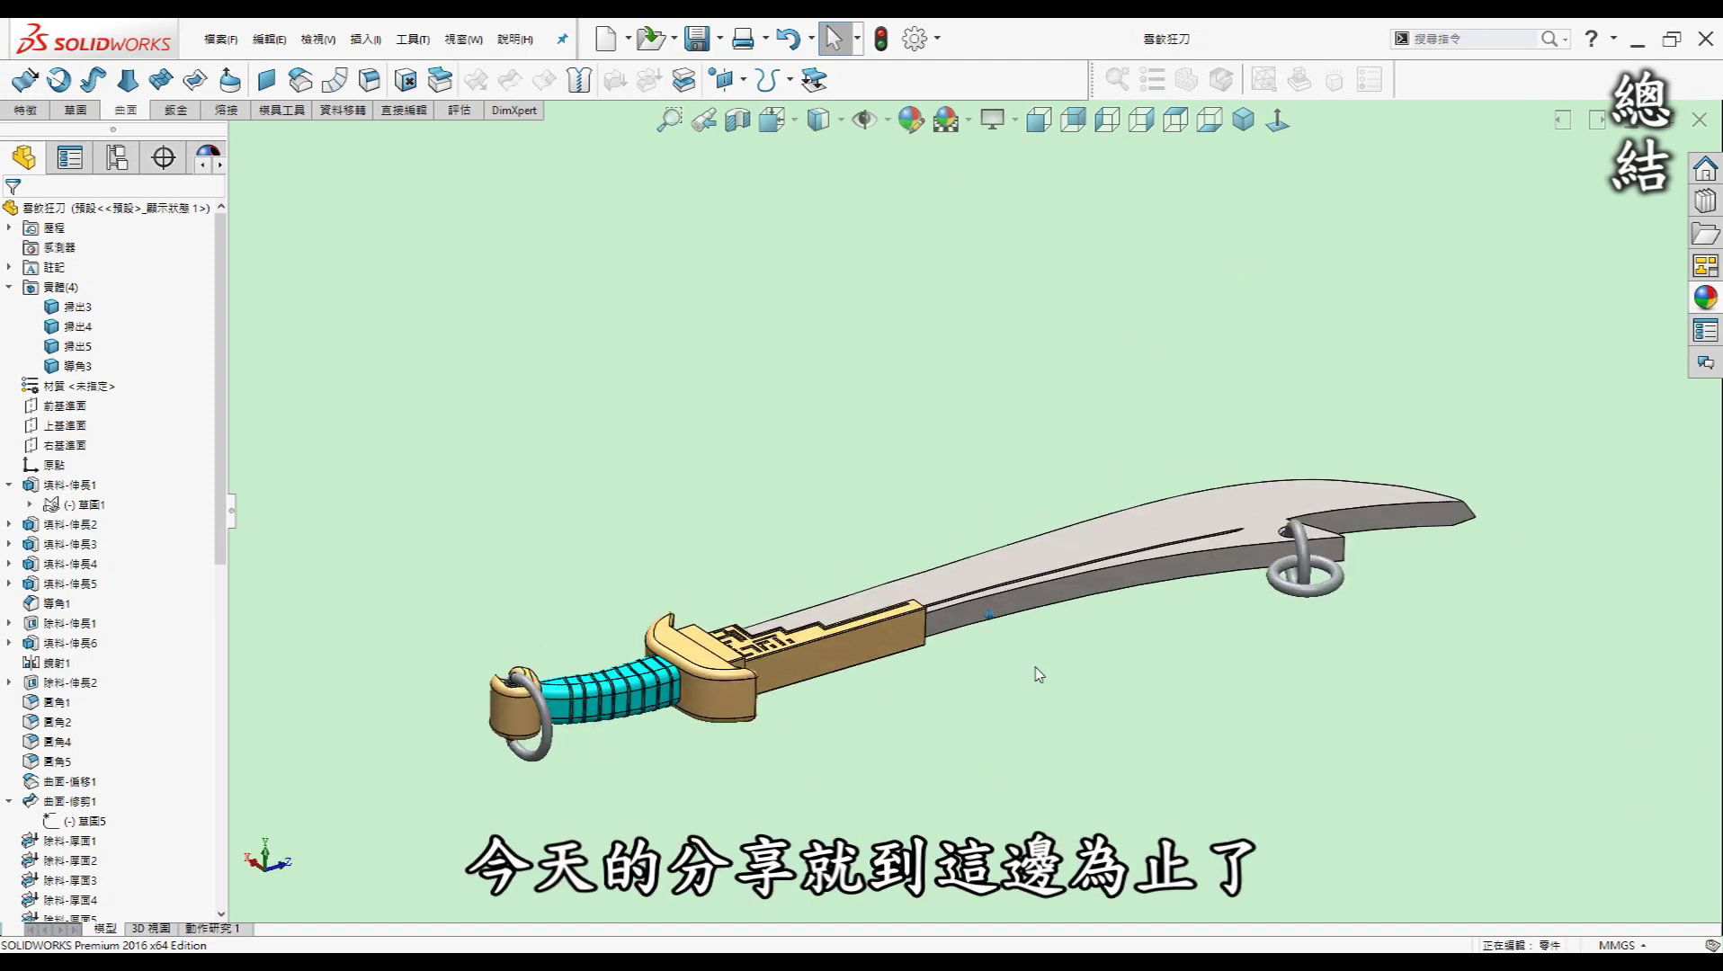
{"action": "key", "text": "Left"}
{"action": "key", "text": "Left"}
{"action": "key", "text": "Left"}
{"action": "key", "text": "Left"}
{"action": "key", "text": "Left"}
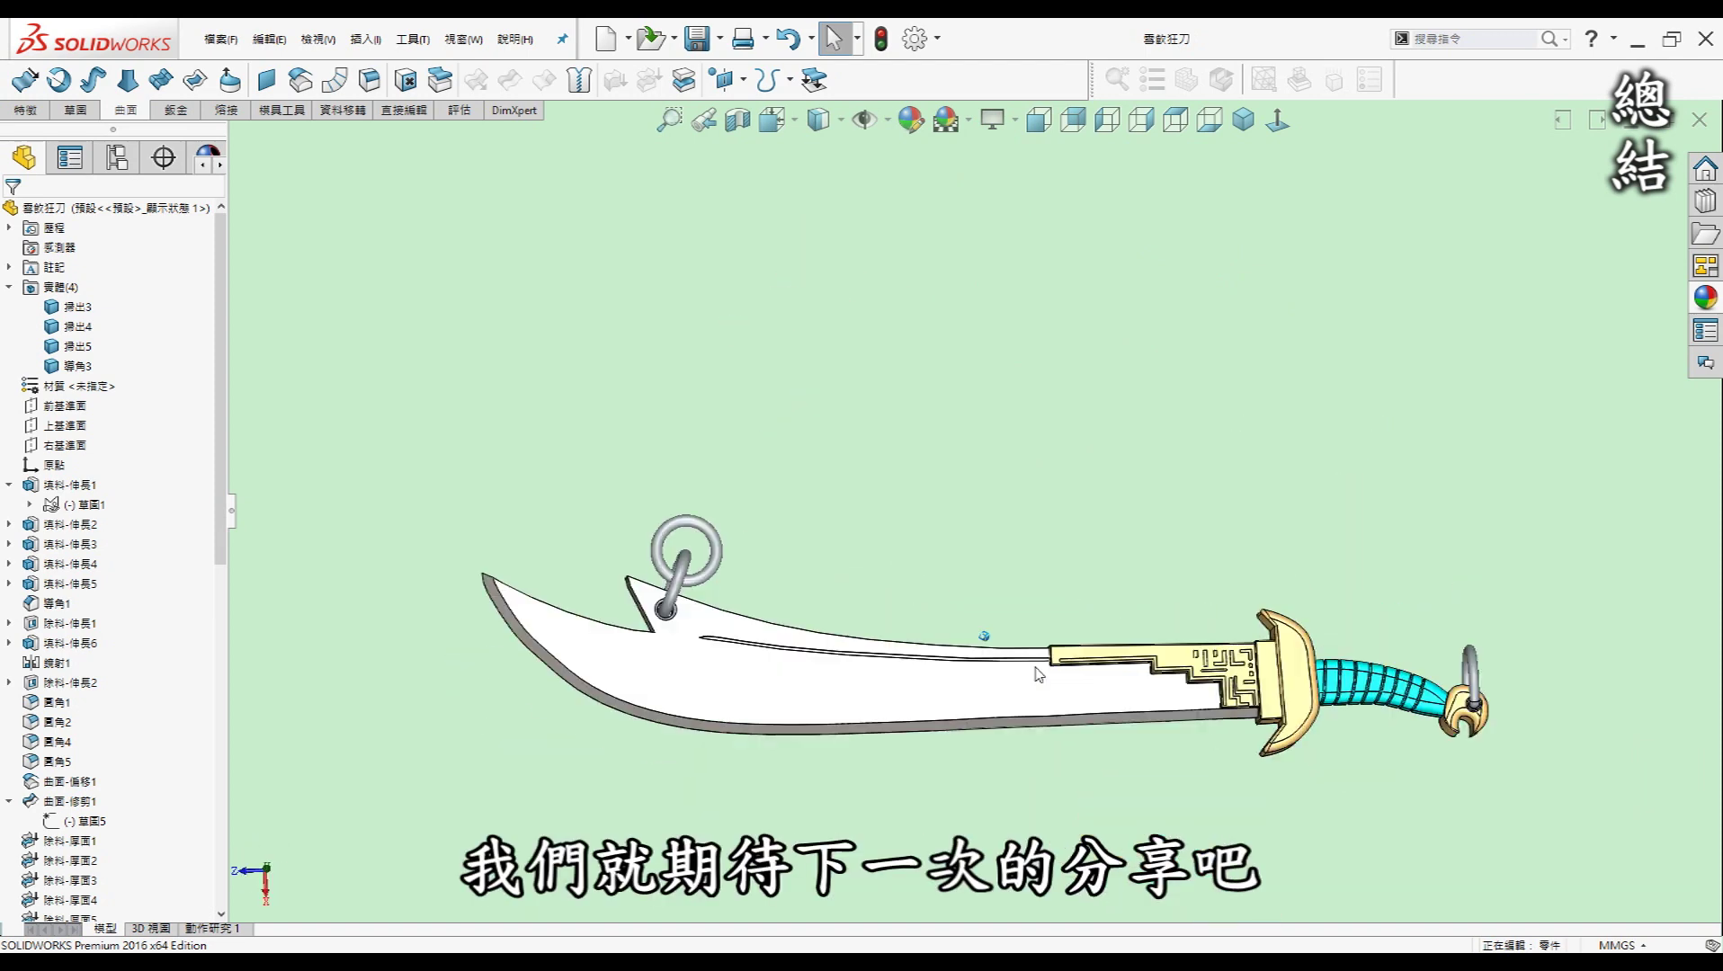